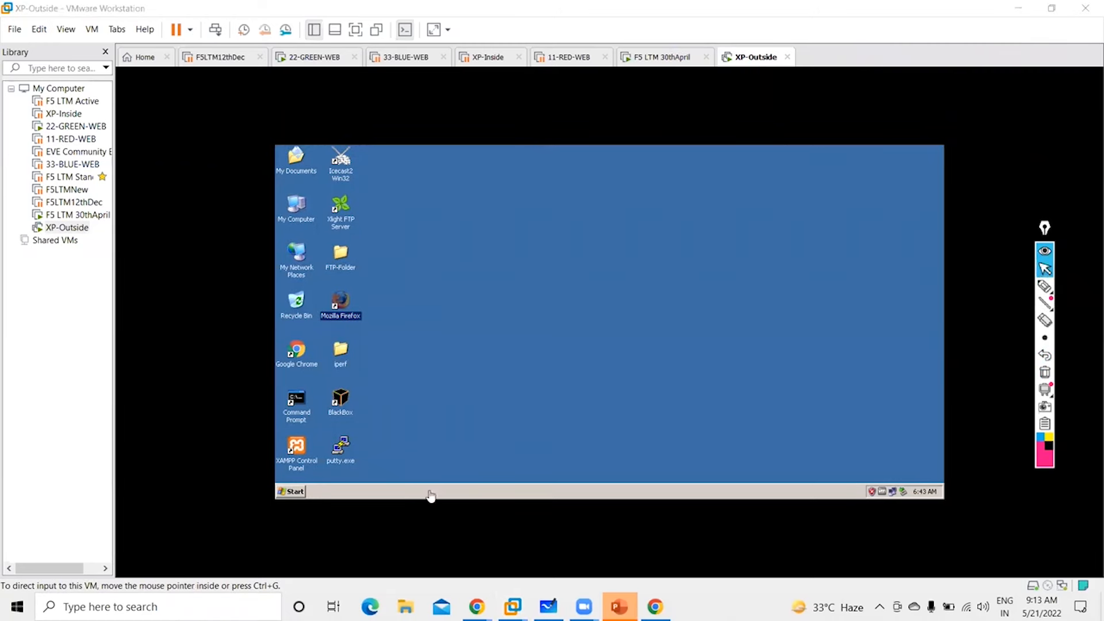
- Open the host computer's Command Prompt and display the IP configuration of its network adapters
left_click(158, 607)
type("cmd")
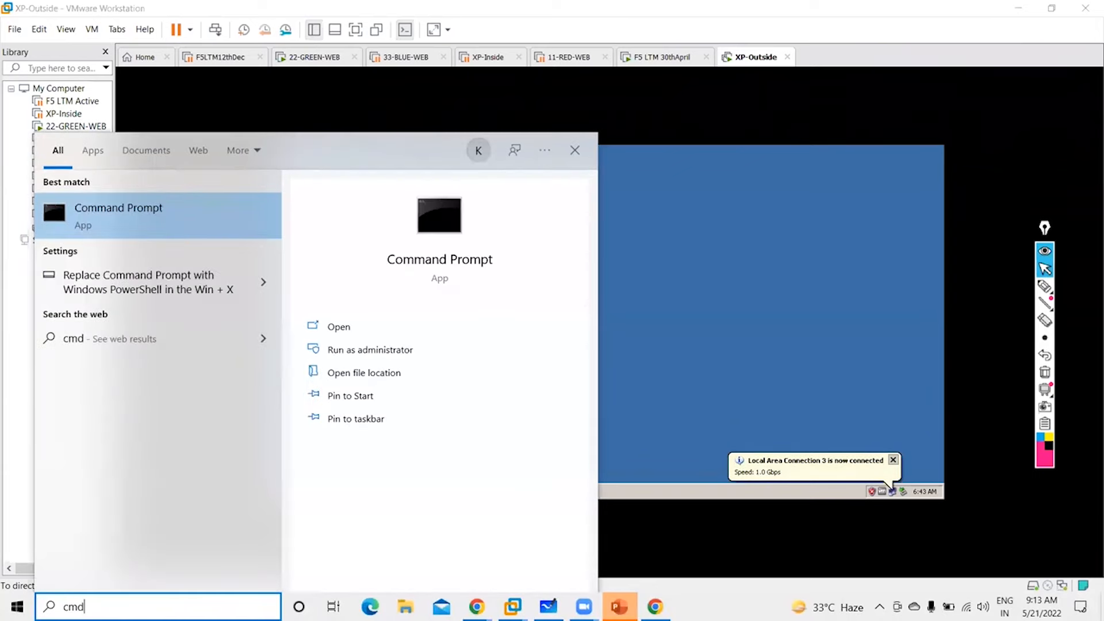
key("Return")
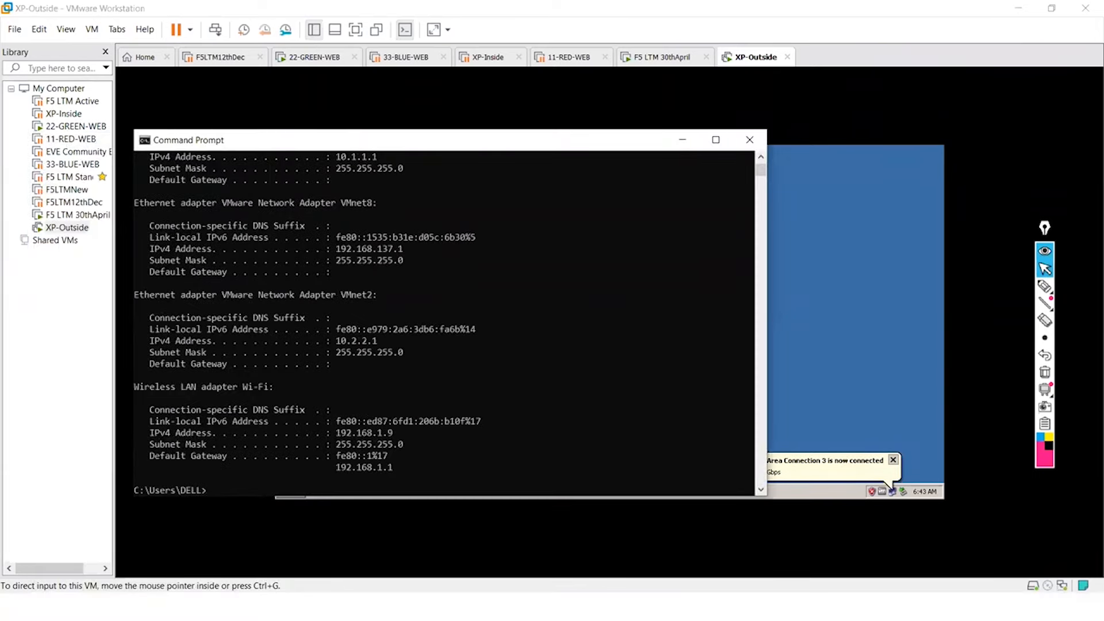
left_click(678, 140)
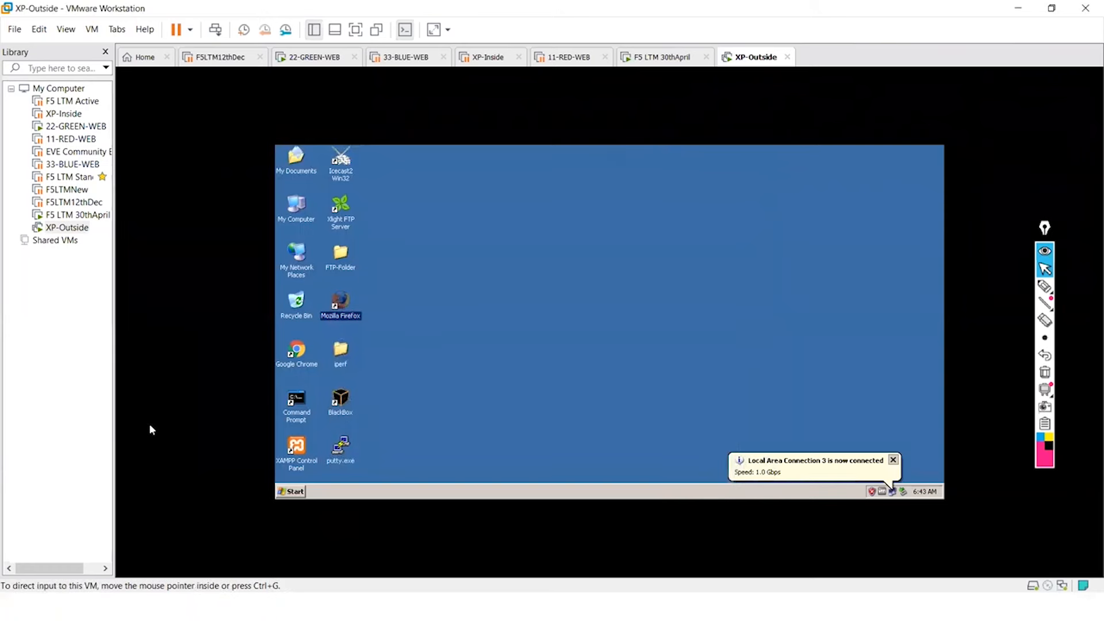
- Check the eth0 interface address with ifconfig in the F5 LTM 30thApril virtual machine's console
left_click(685, 59)
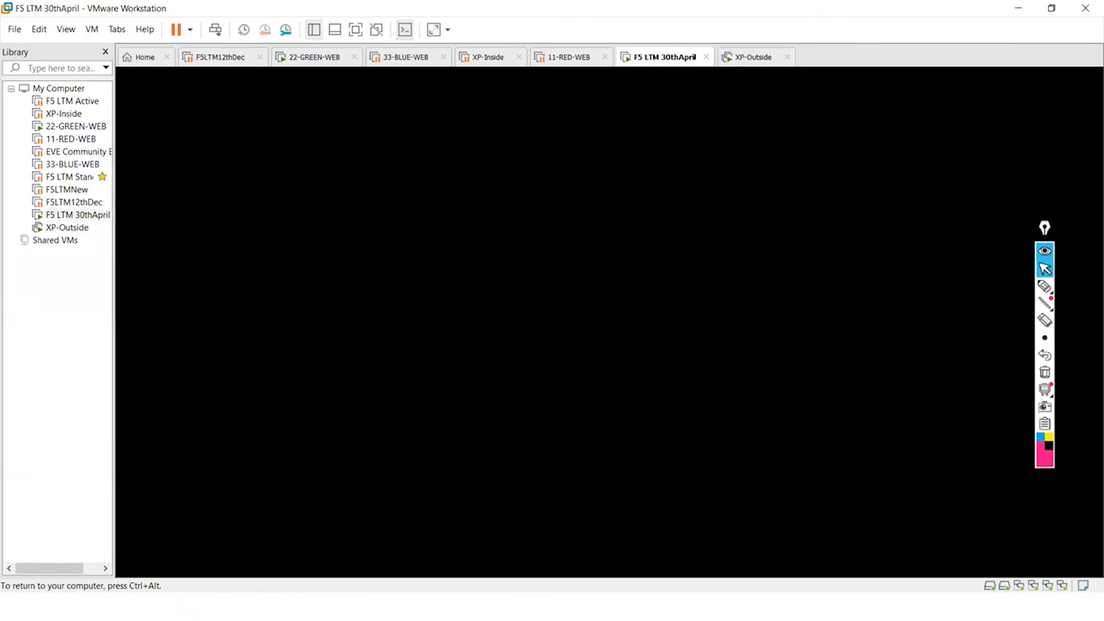
key("Return")
key("Return")
type("i")
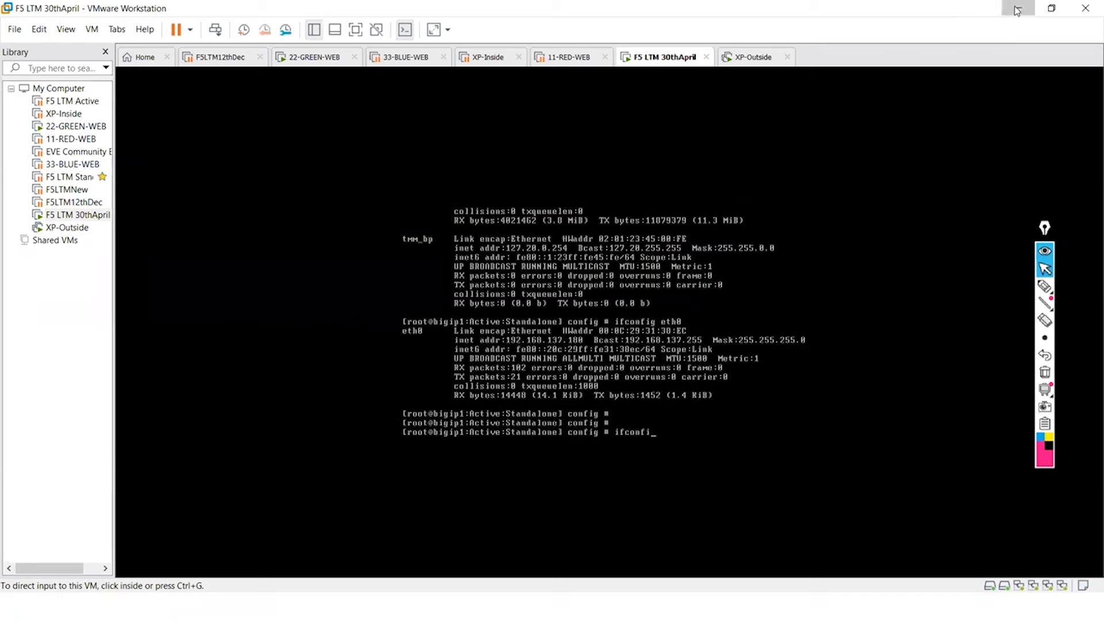
right_click(233, 504)
left_click(247, 493)
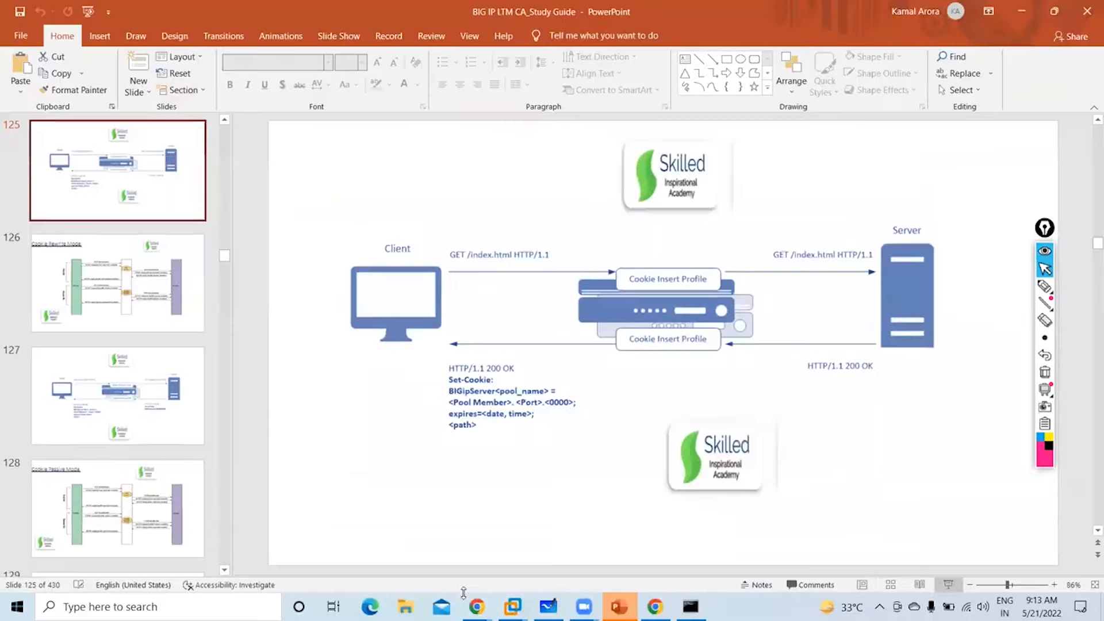
- Switch to the incognito Chrome window and load the BIG-IP management address 192.168.137.180
mouse_move(477, 607)
left_click(518, 543)
left_click(239, 39)
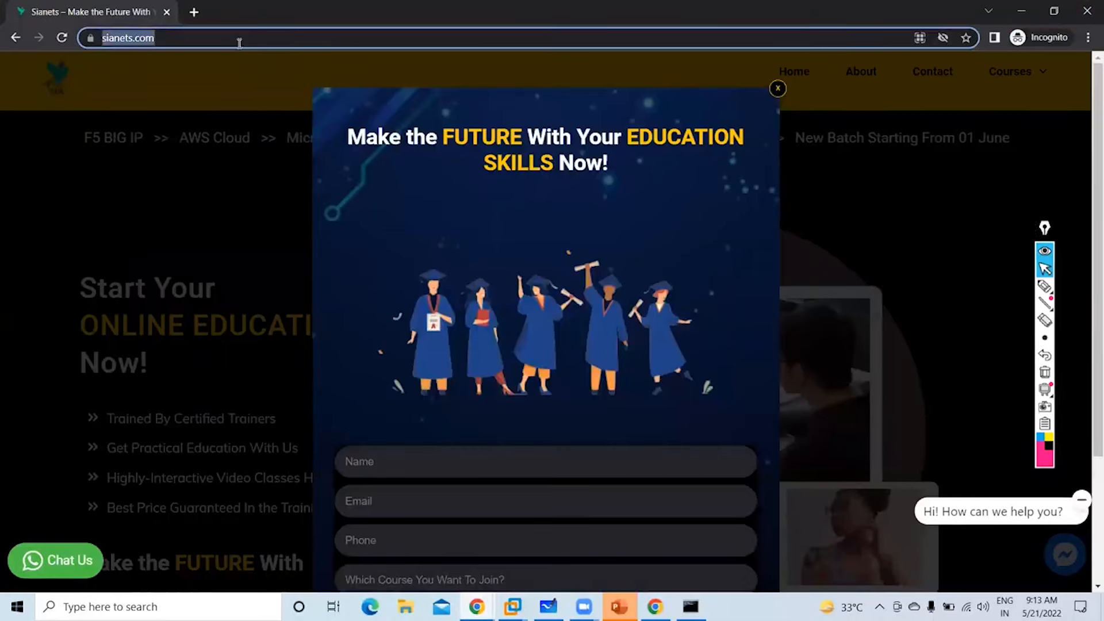
type("192.168.137.180")
key("Return")
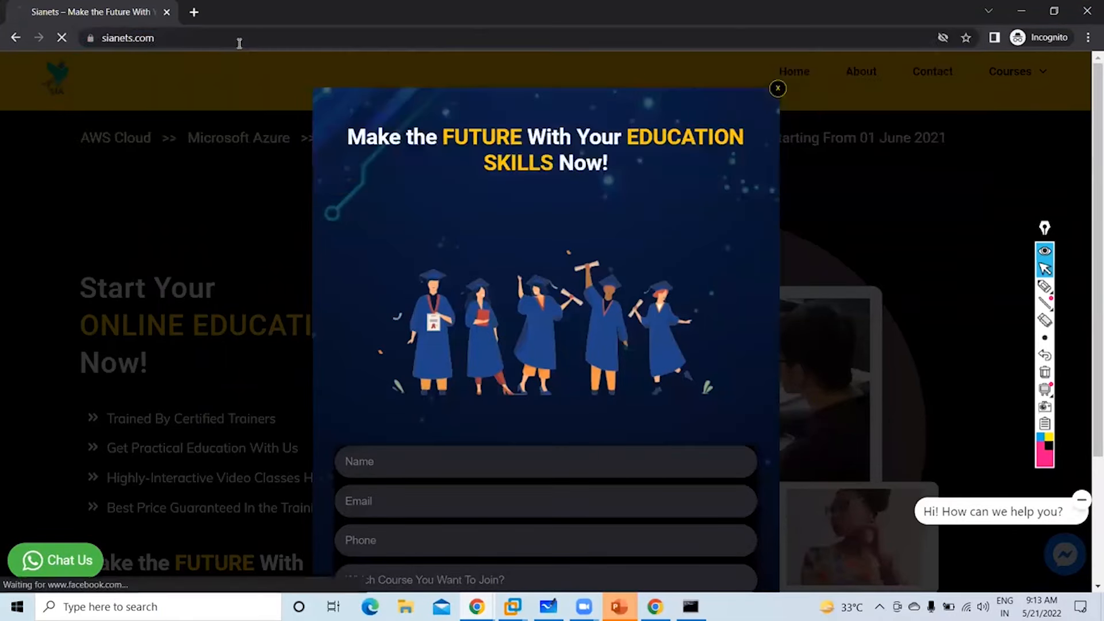
- Proceed past the certificate warning and log in to the BIG-IP Configuration Utility as admin with the account password
left_click(393, 353)
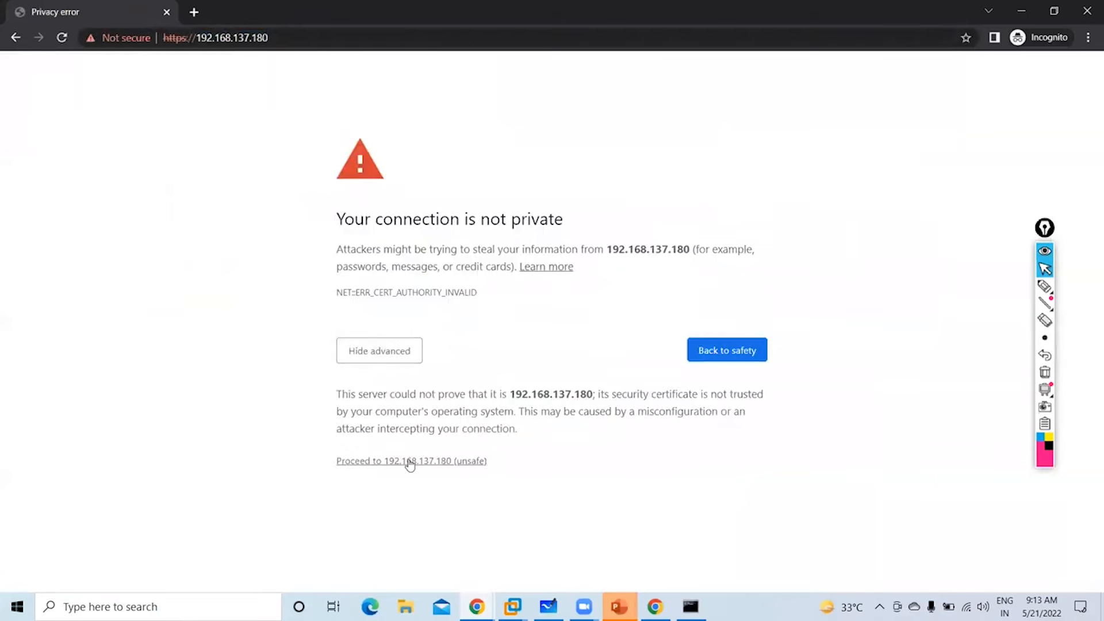
left_click(409, 461)
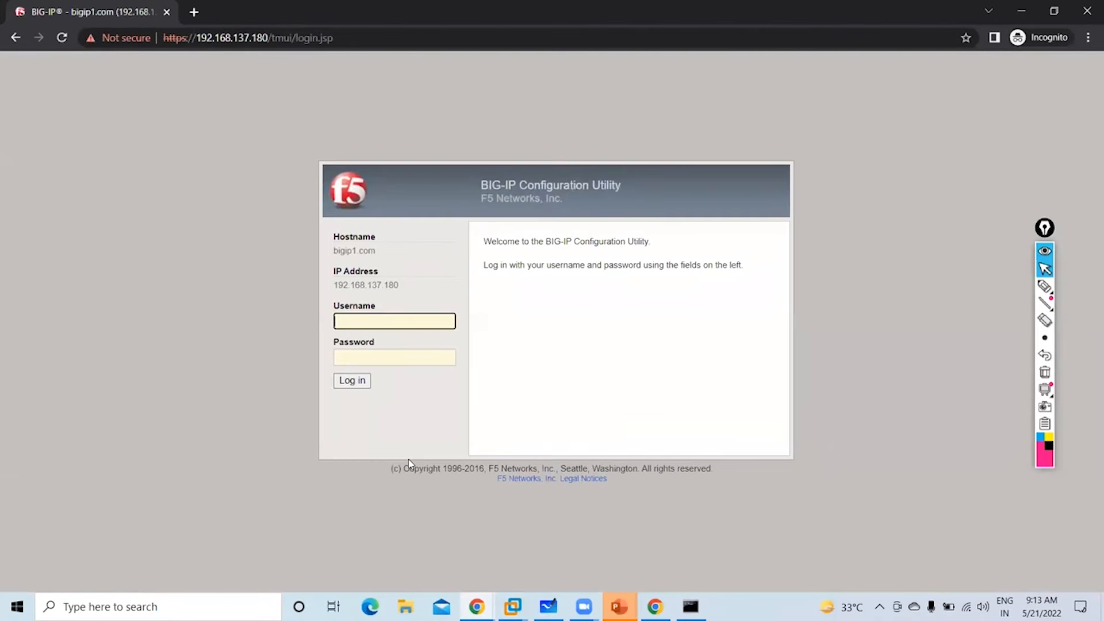
type("admin")
key("Tab")
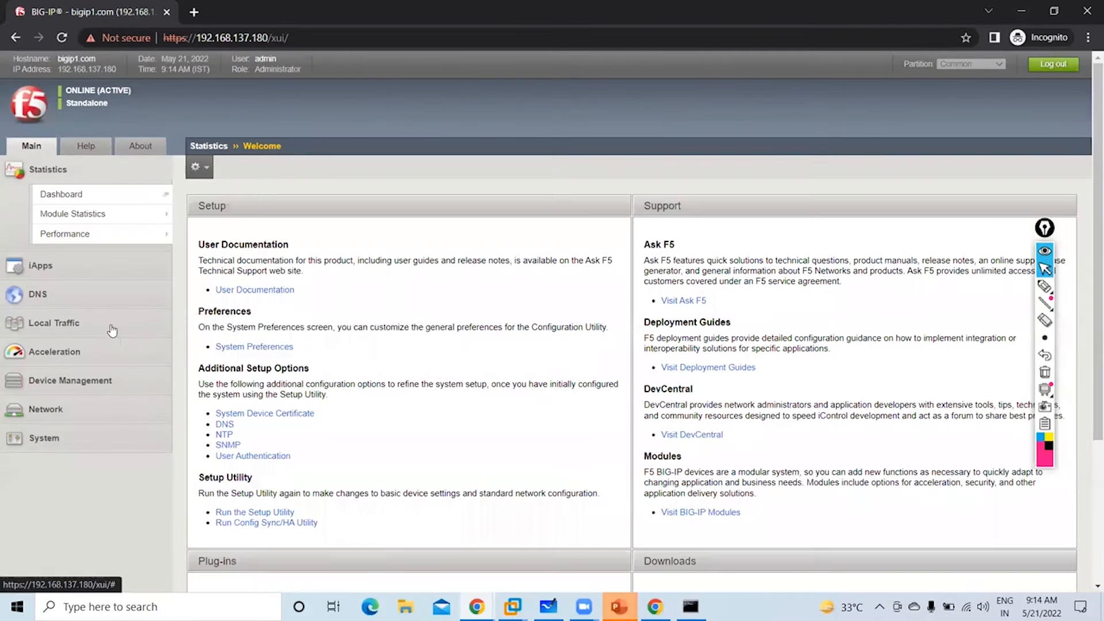
- Open the properties of the cookie profile among the Local Traffic persistence profiles
left_click(112, 331)
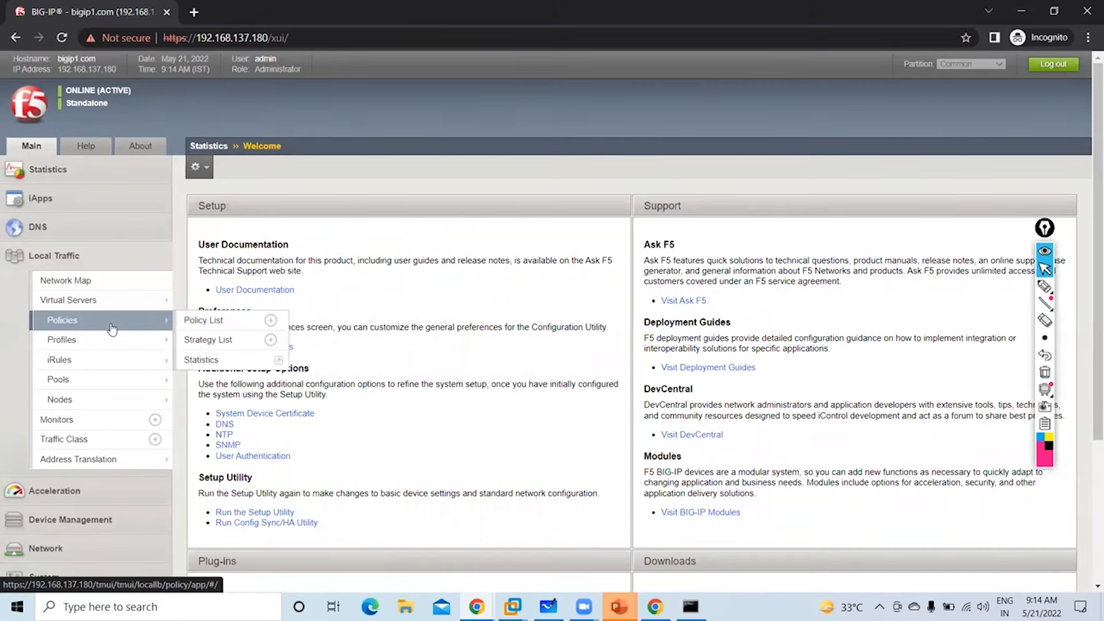
mouse_move(110, 340)
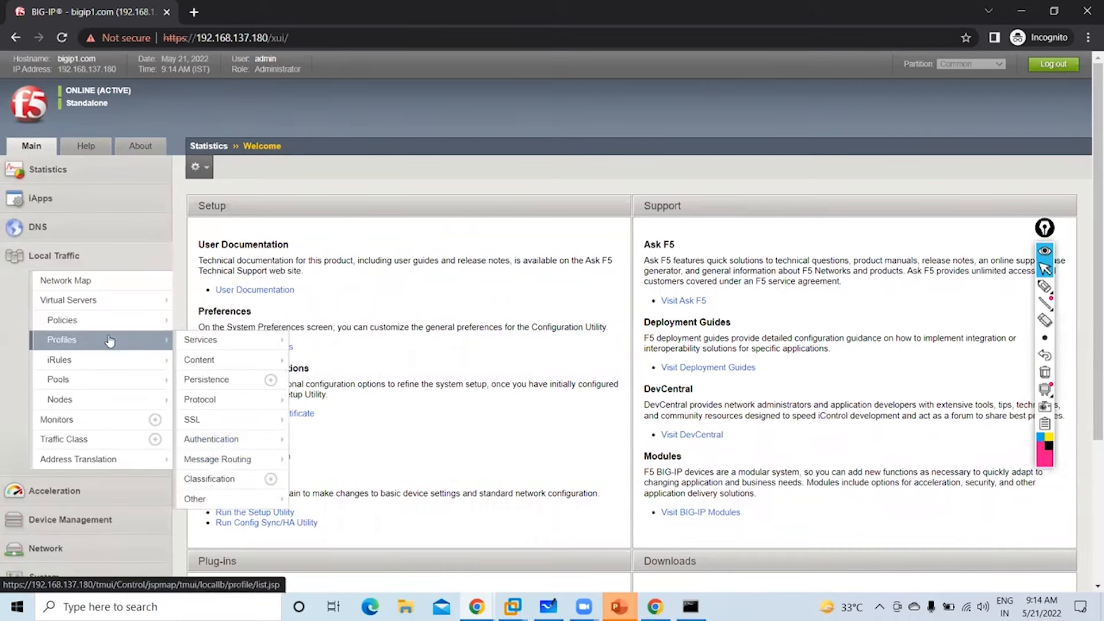
left_click(207, 379)
left_click(220, 243)
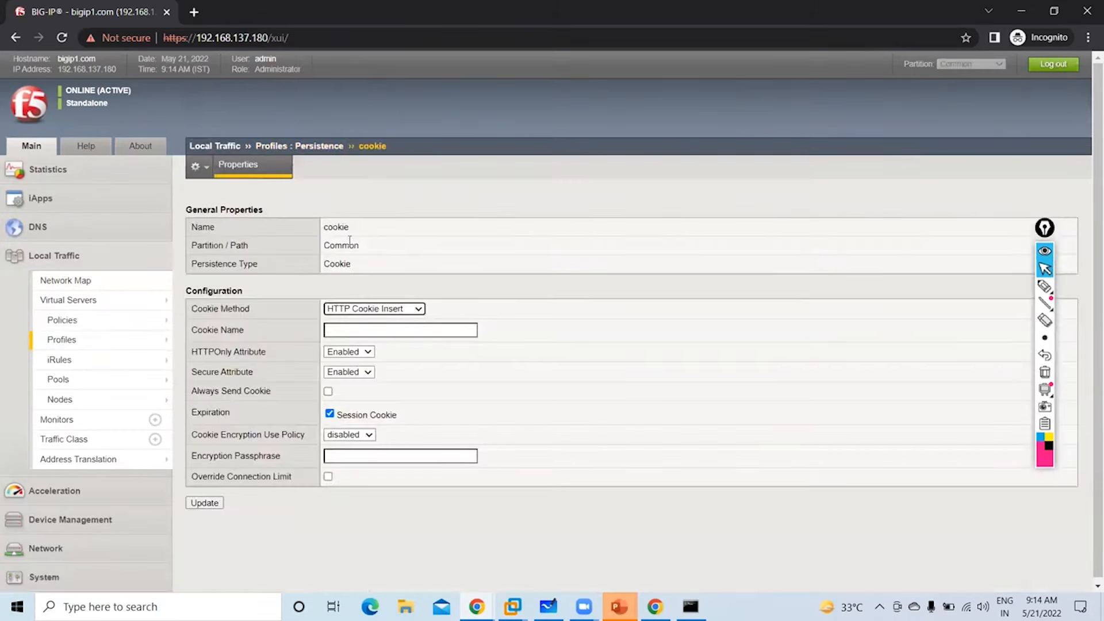
- Go back to the persistence profile list and reopen the cookie profile's properties
left_click(1061, 287)
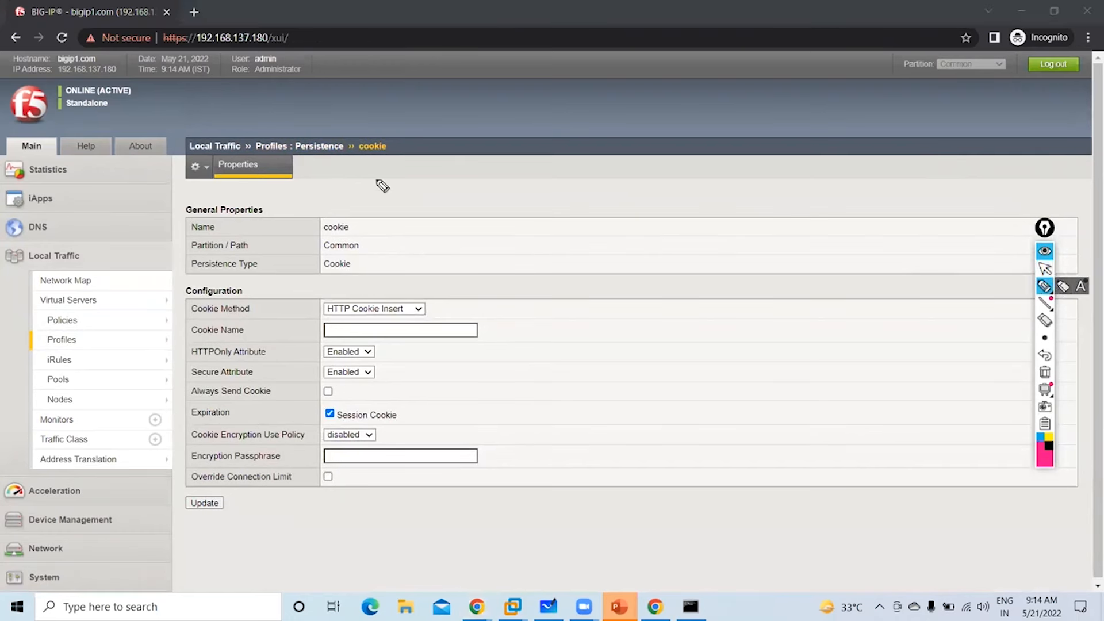
left_click(1048, 270)
mouse_move(156, 340)
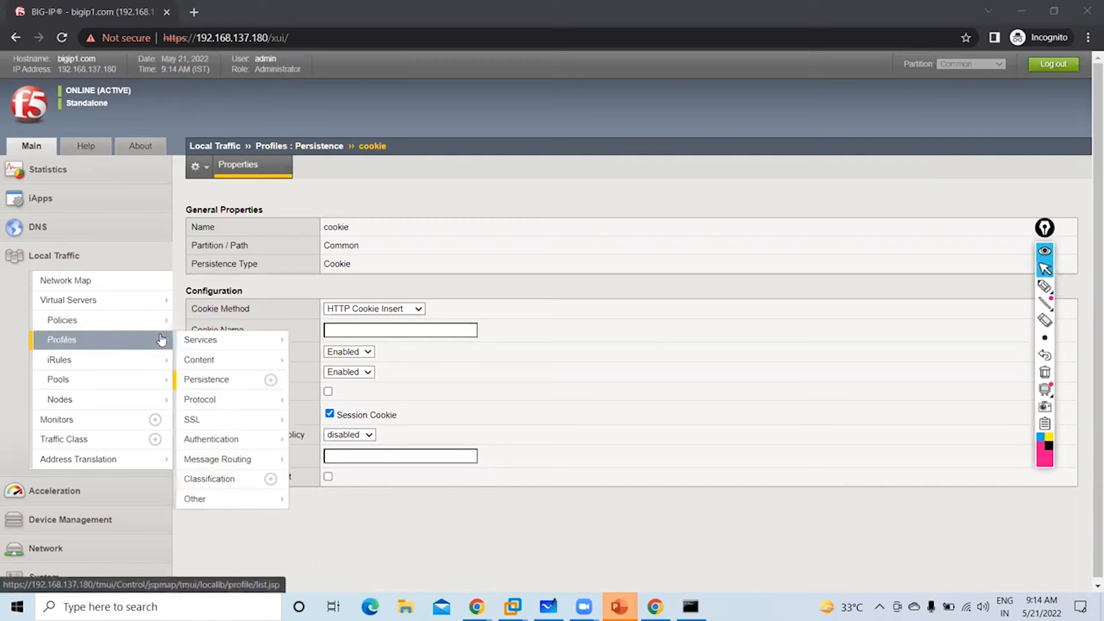
left_click(210, 381)
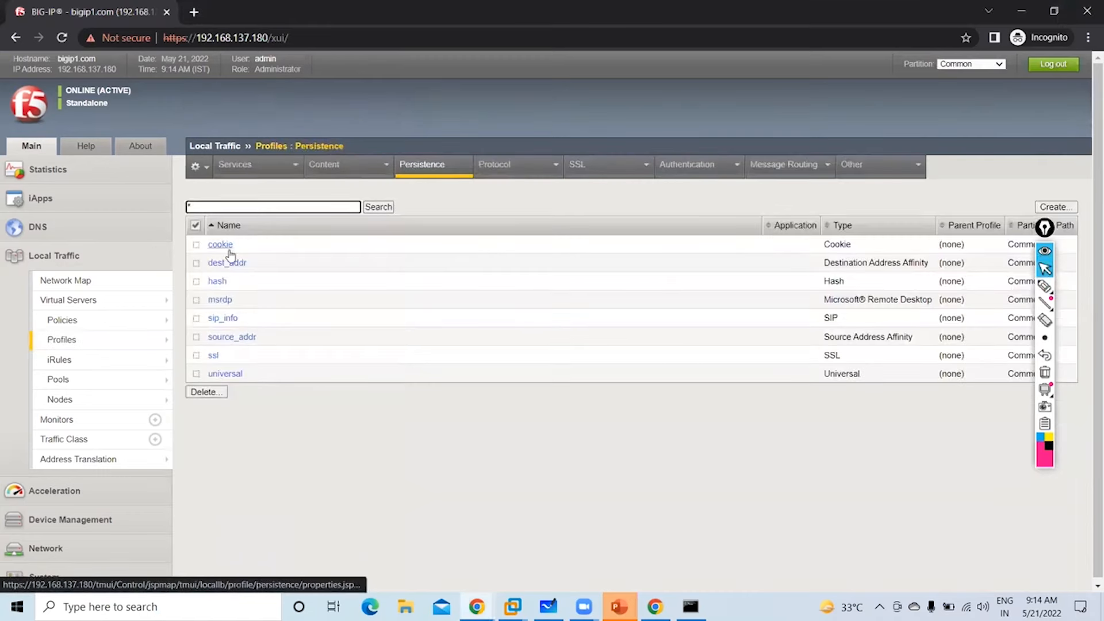
left_click(229, 249)
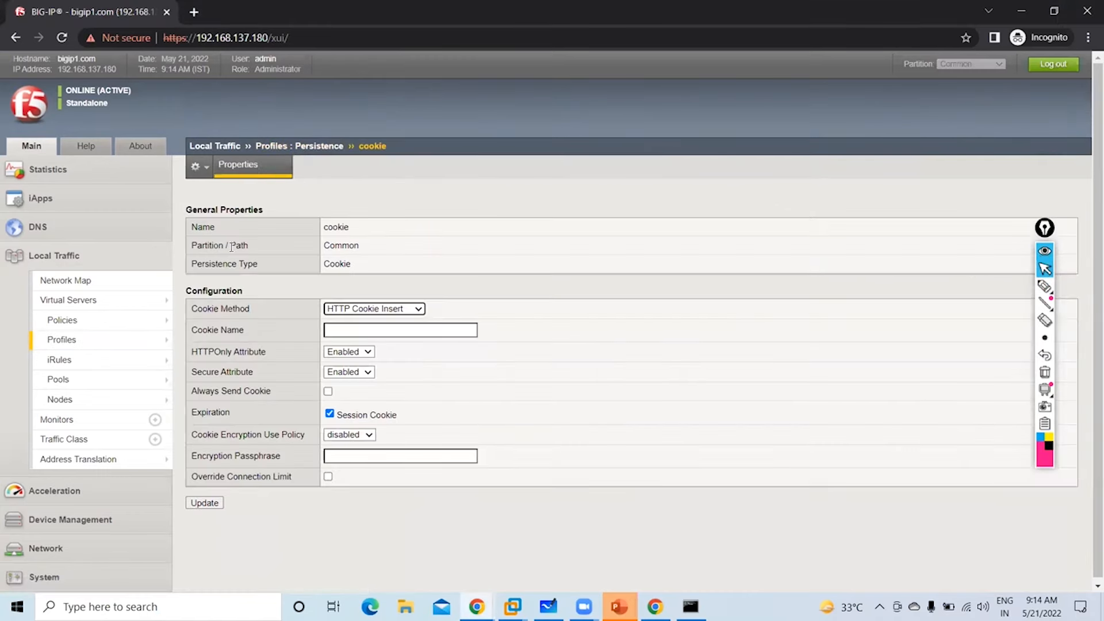
- Annotate the cookie method with a bracket, an arrow and a circled "Default", and draw an arrow pointing at Session Cookie
left_click(1045, 285)
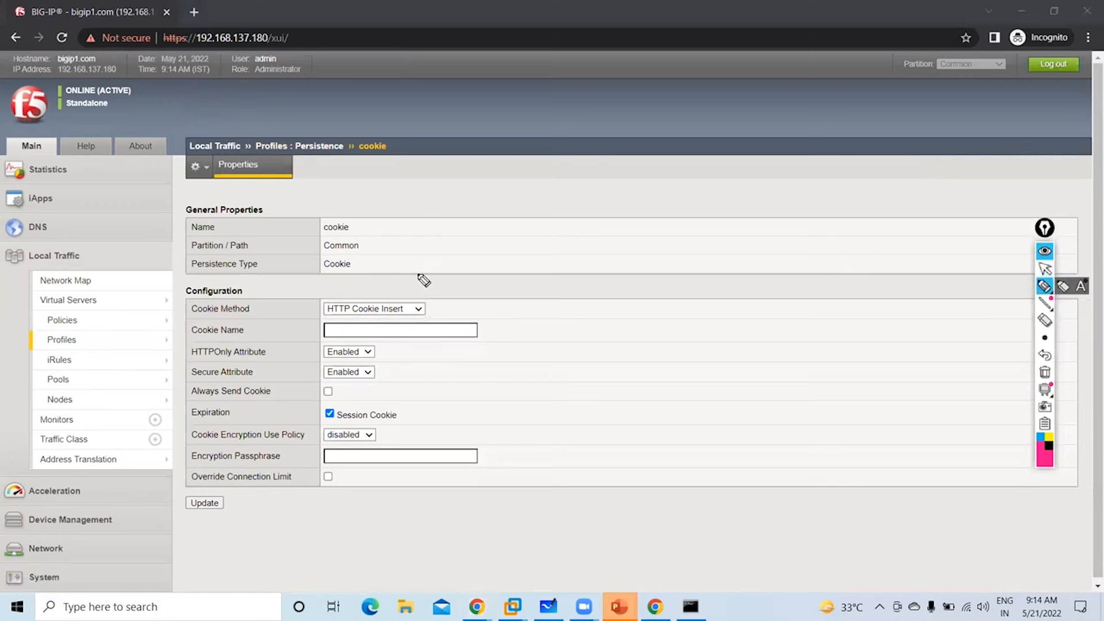
left_click_drag(422, 264, 444, 325)
mouse_move(477, 285)
left_mouse_down()
mouse_move(512, 282)
mouse_move(544, 253)
left_mouse_up()
mouse_move(538, 249)
left_mouse_down()
mouse_move(590, 276)
mouse_move(603, 253)
mouse_move(651, 271)
mouse_move(655, 236)
mouse_move(692, 249)
mouse_move(690, 276)
mouse_move(563, 206)
mouse_move(683, 275)
left_mouse_up()
mouse_move(437, 399)
left_mouse_down()
mouse_move(409, 411)
mouse_move(436, 423)
left_mouse_up()
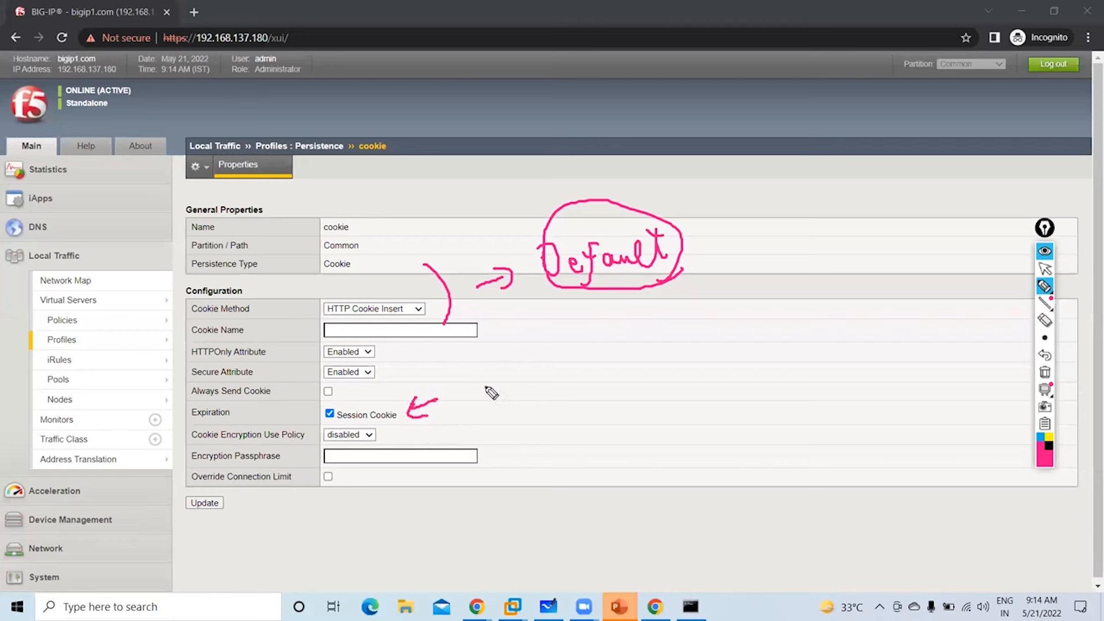
- Handwrite "Browser" beside the Session Cookie setting with an arrow leading to a circled "S"
mouse_move(487, 372)
left_mouse_down()
mouse_move(486, 399)
mouse_move(517, 382)
left_mouse_up()
left_click_drag(529, 381, 598, 380)
mouse_move(557, 415)
left_mouse_down()
mouse_move(614, 420)
mouse_move(621, 433)
left_mouse_up()
mouse_move(667, 395)
left_mouse_down()
mouse_move(650, 420)
mouse_move(690, 382)
mouse_move(679, 421)
left_mouse_up()
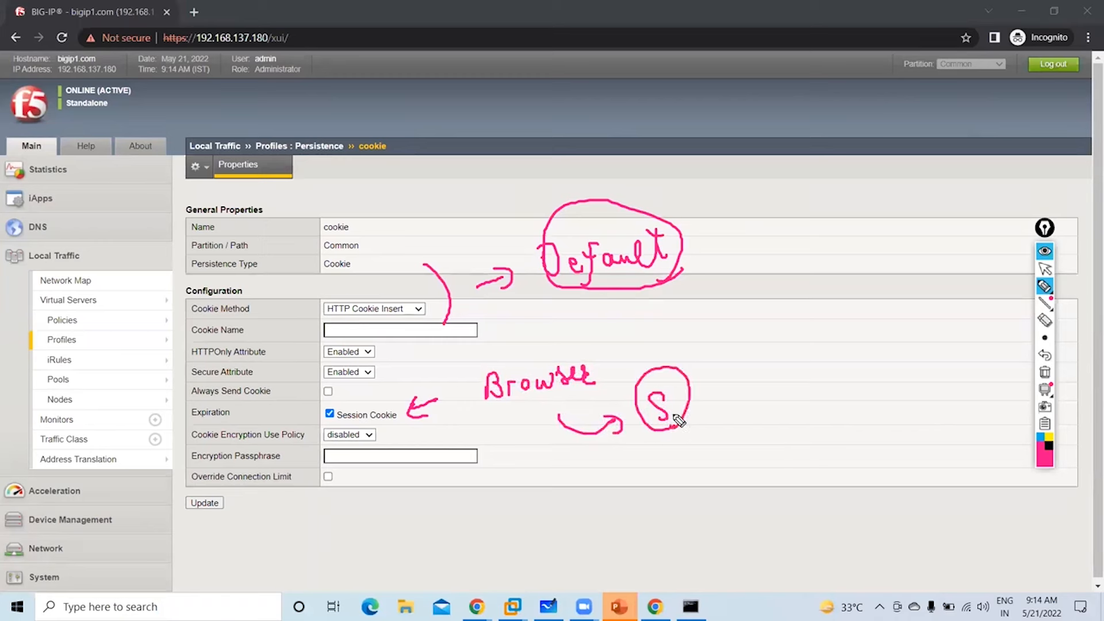
- Handwrite "Expiration" beside the circled "S" and draw an ellipse around the word
left_click_drag(749, 349, 738, 364)
mouse_move(747, 354)
left_mouse_down()
mouse_move(773, 365)
mouse_move(771, 403)
left_mouse_up()
mouse_move(792, 368)
left_mouse_down()
mouse_move(816, 363)
mouse_move(826, 377)
mouse_move(848, 349)
mouse_move(861, 370)
mouse_move(900, 376)
mouse_move(860, 404)
left_mouse_up()
left_click(852, 336)
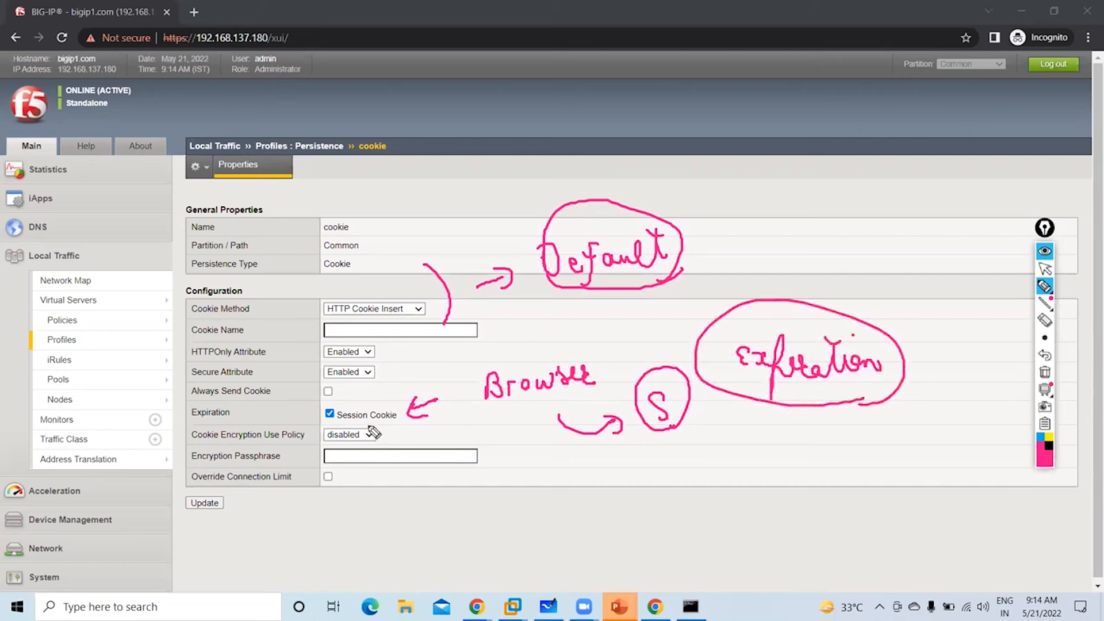
- Clear all pen annotations from the screen and return to the normal cursor
left_click(1043, 374)
mouse_move(1052, 287)
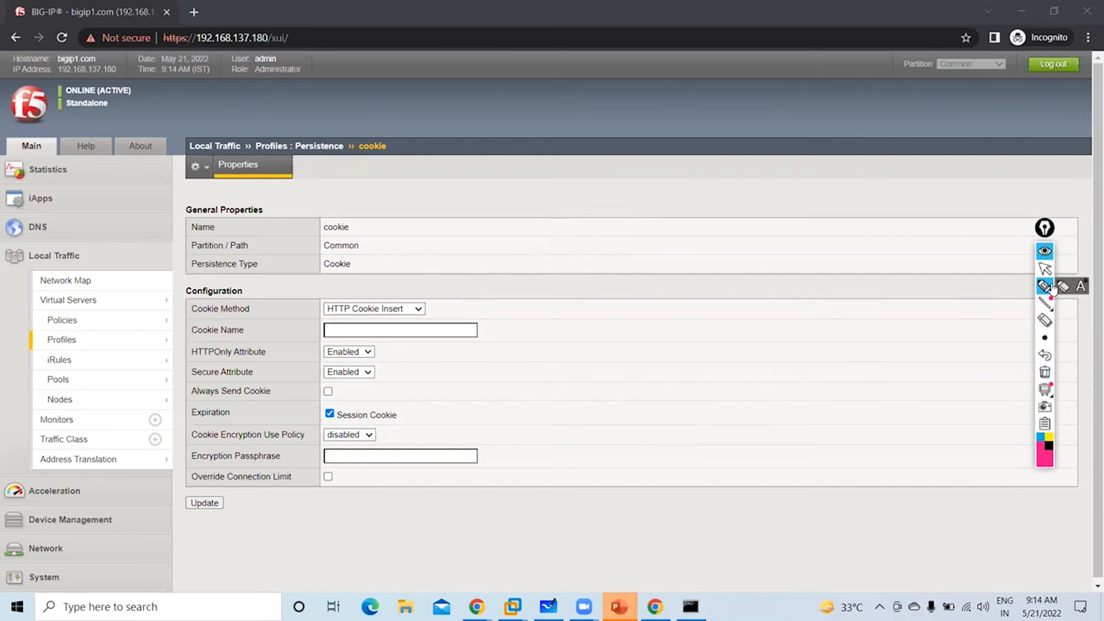
left_click(1044, 269)
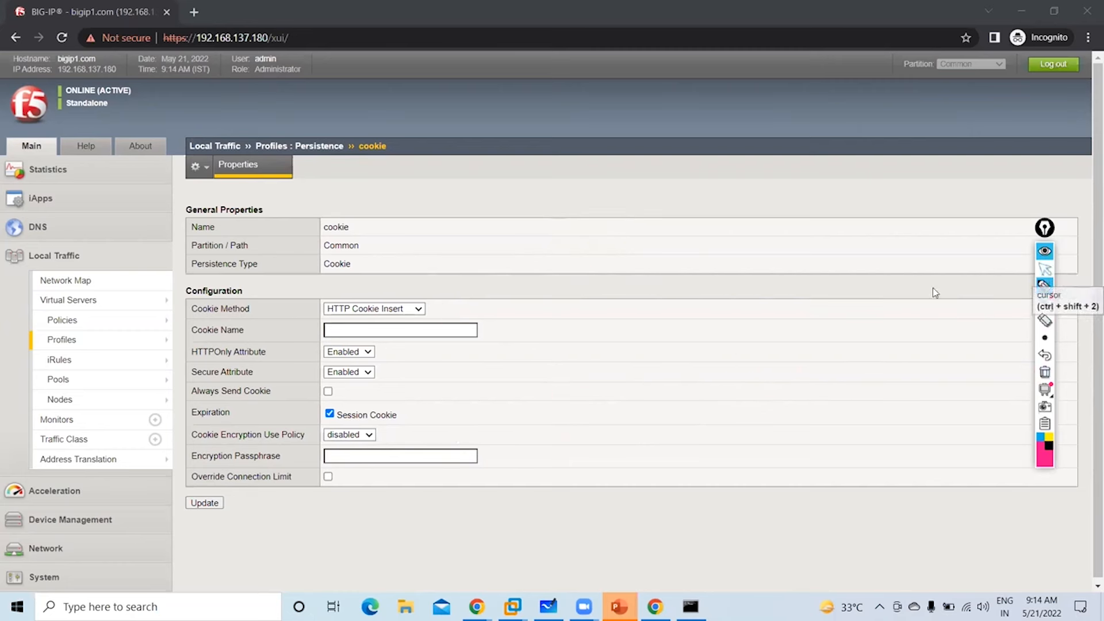
- Disable the Session Cookie expiration to view the days, hours, minutes and seconds fields, and enable it again
left_click(330, 413)
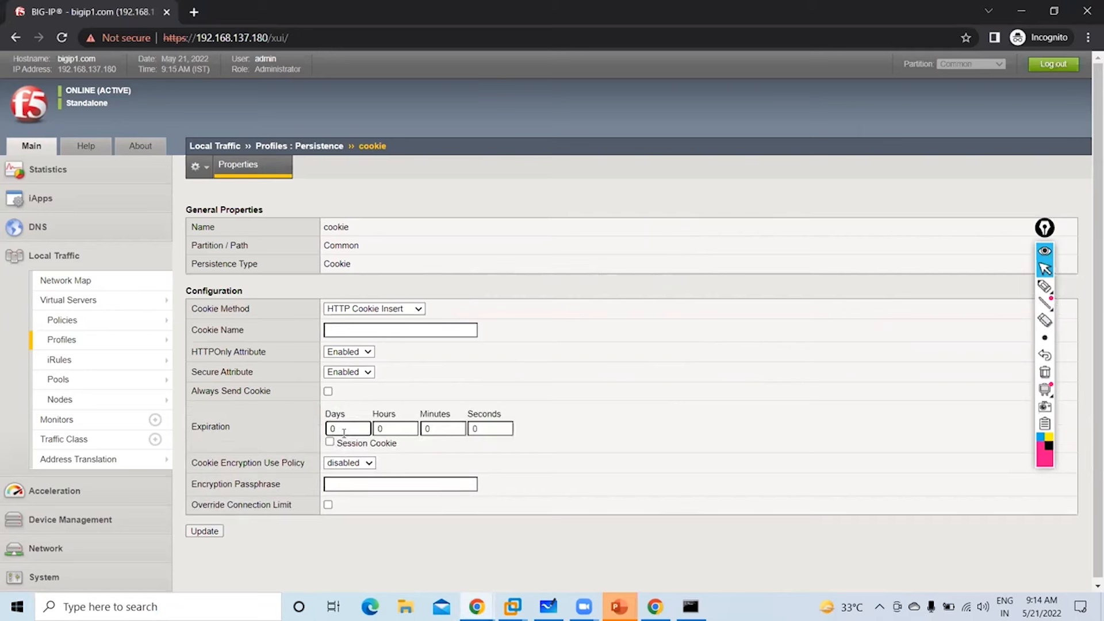
left_click(330, 442)
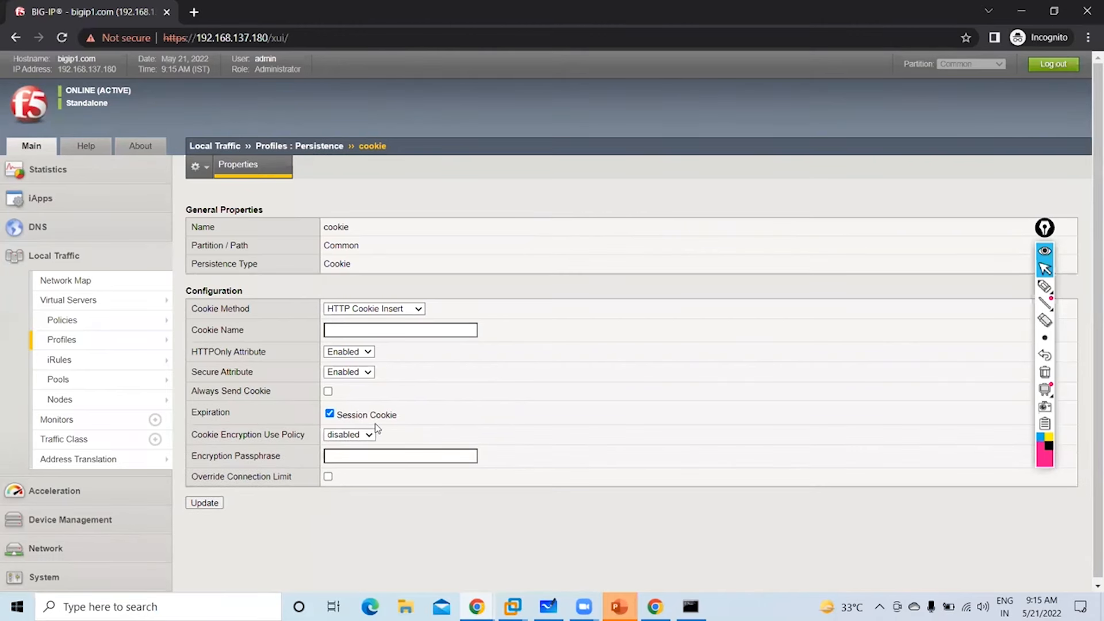
left_click(1045, 373)
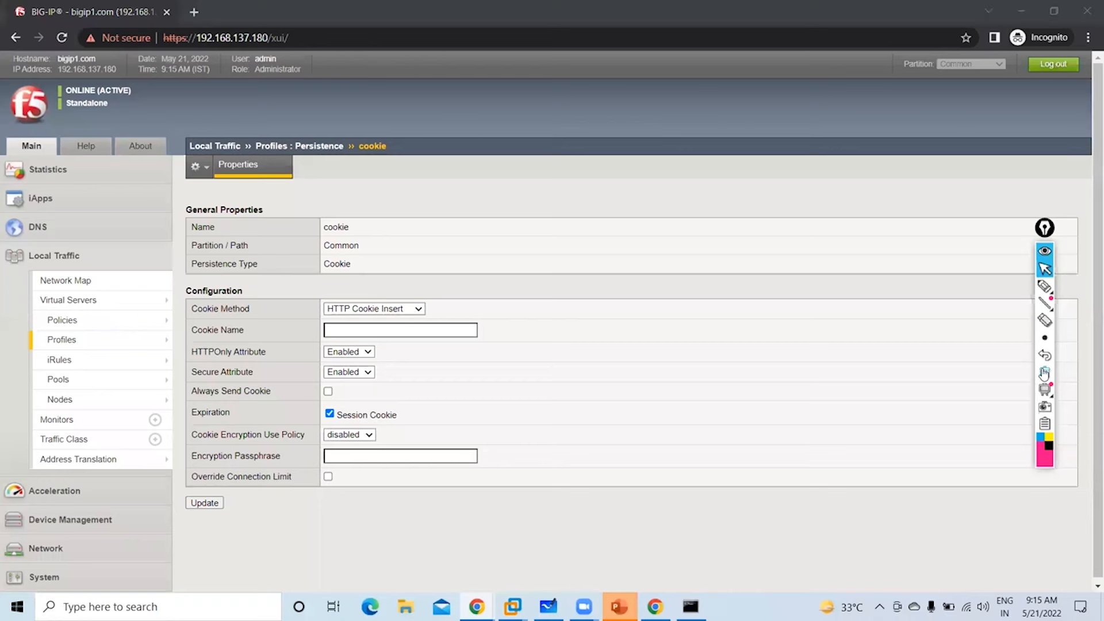
- Open the virtual server list, and load the Sianets virtual server address 192.168.1.80 in a new browser tab
left_click(137, 304)
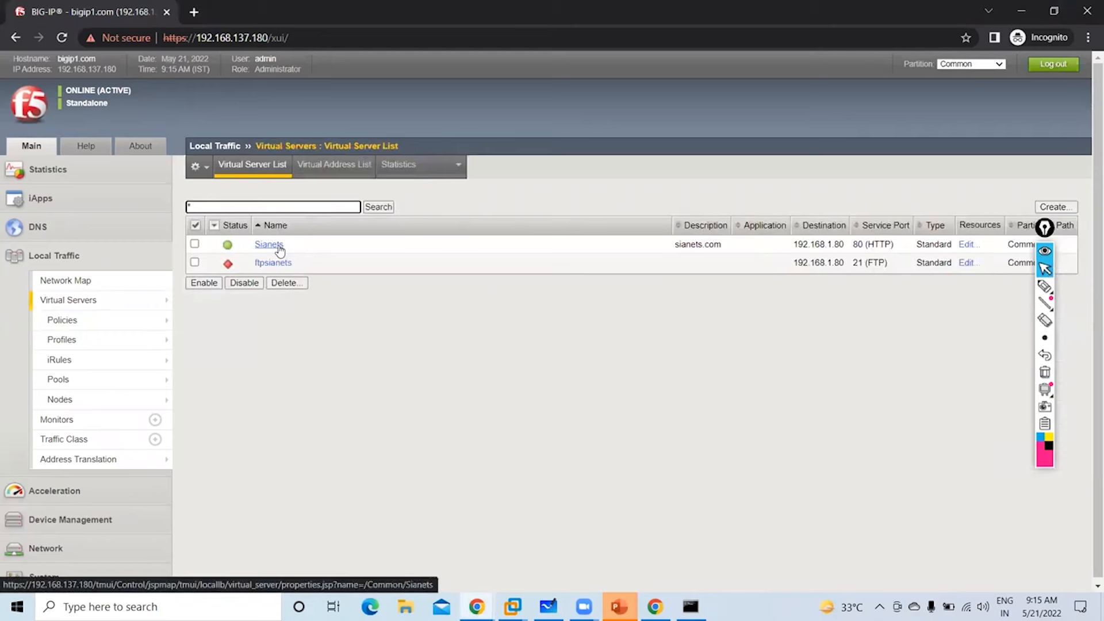
left_click(195, 12)
type("192.168.13")
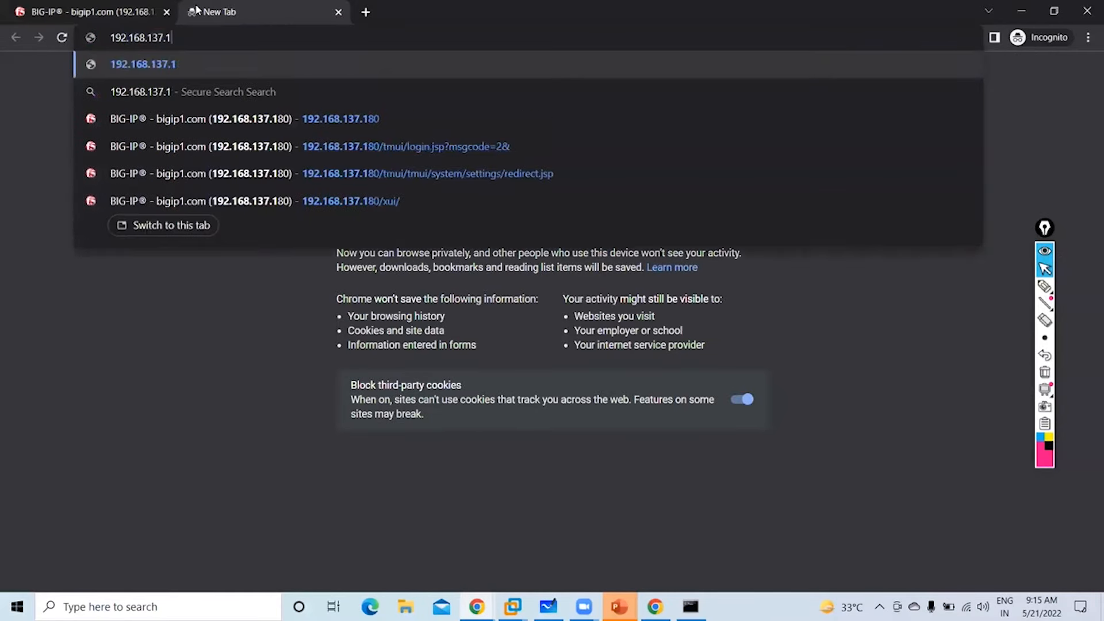
key("BackSpace")
type(".8")
key("Return")
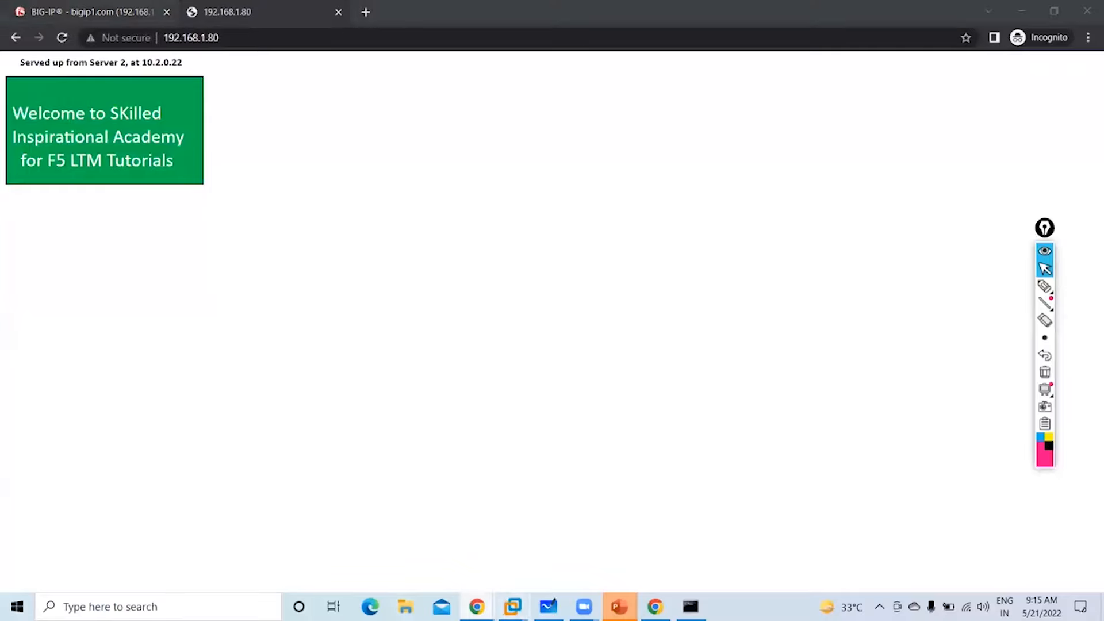
- Switch to VMware Workstation, resume the 11-RED-WEB virtual machine and display the 22-GREEN-WEB machine
mouse_move(512, 606)
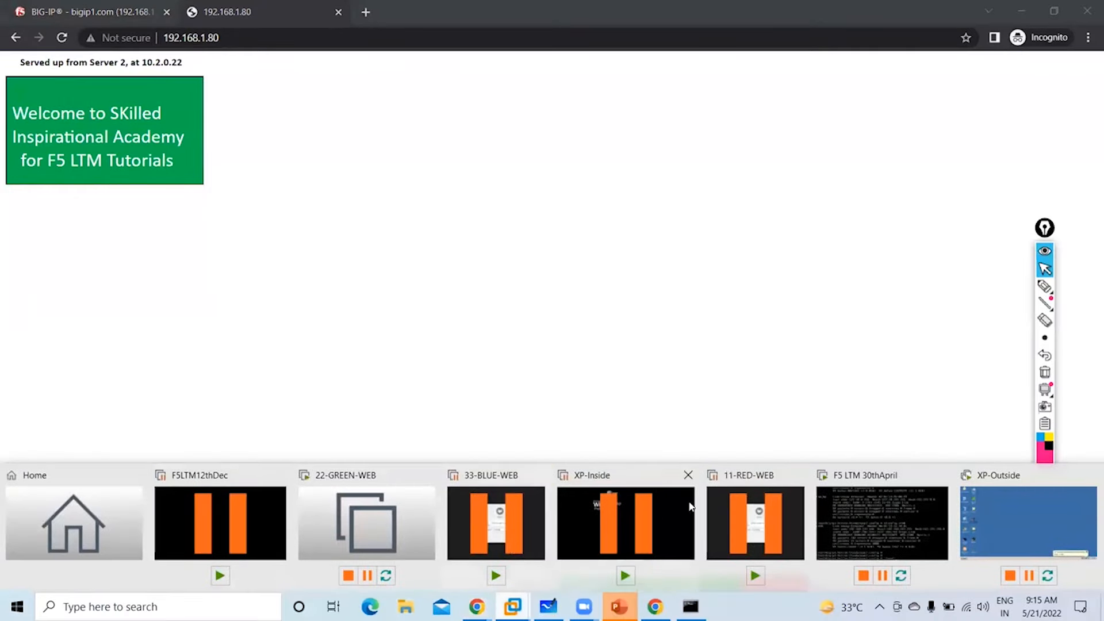
left_click(755, 524)
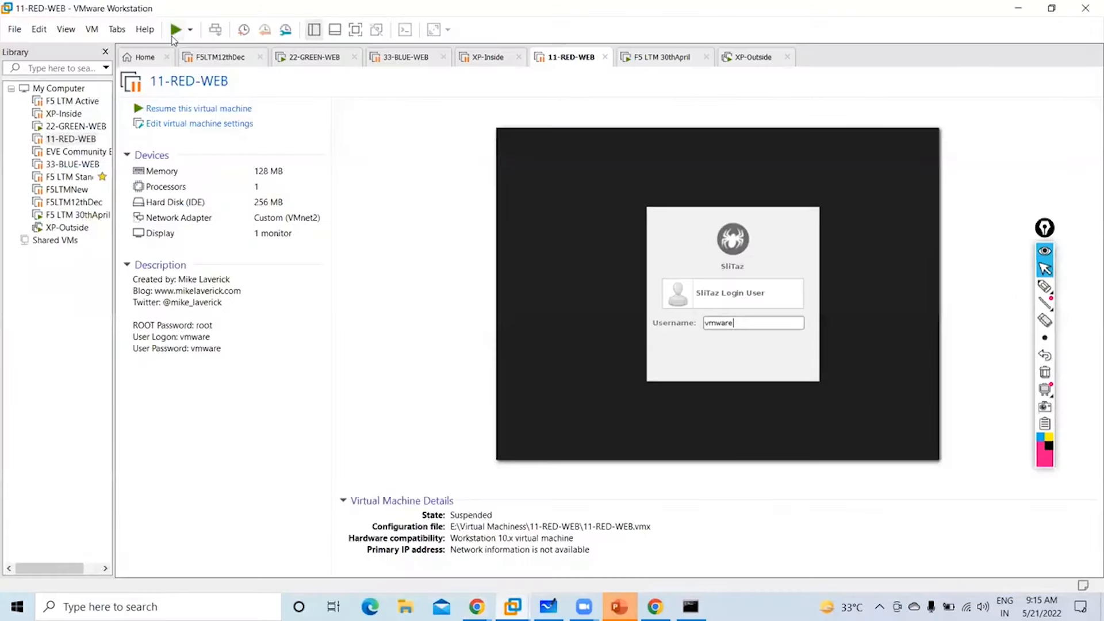
left_click(175, 29)
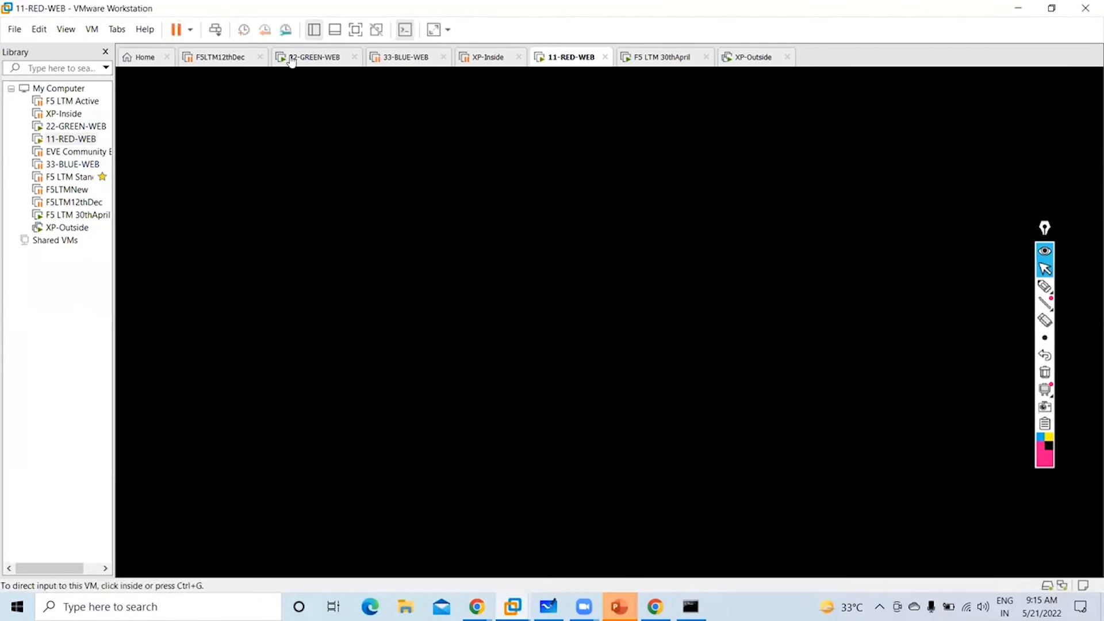
left_click(321, 61)
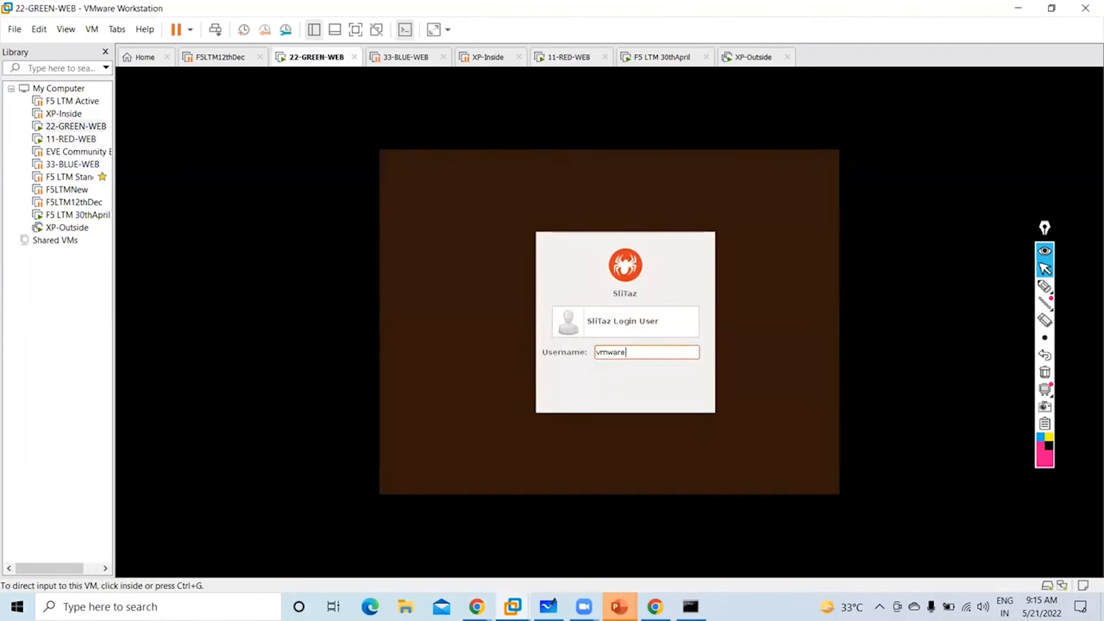
- Switch to the Chrome incognito window and return to the BIG-IP virtual server list
mouse_move(477, 607)
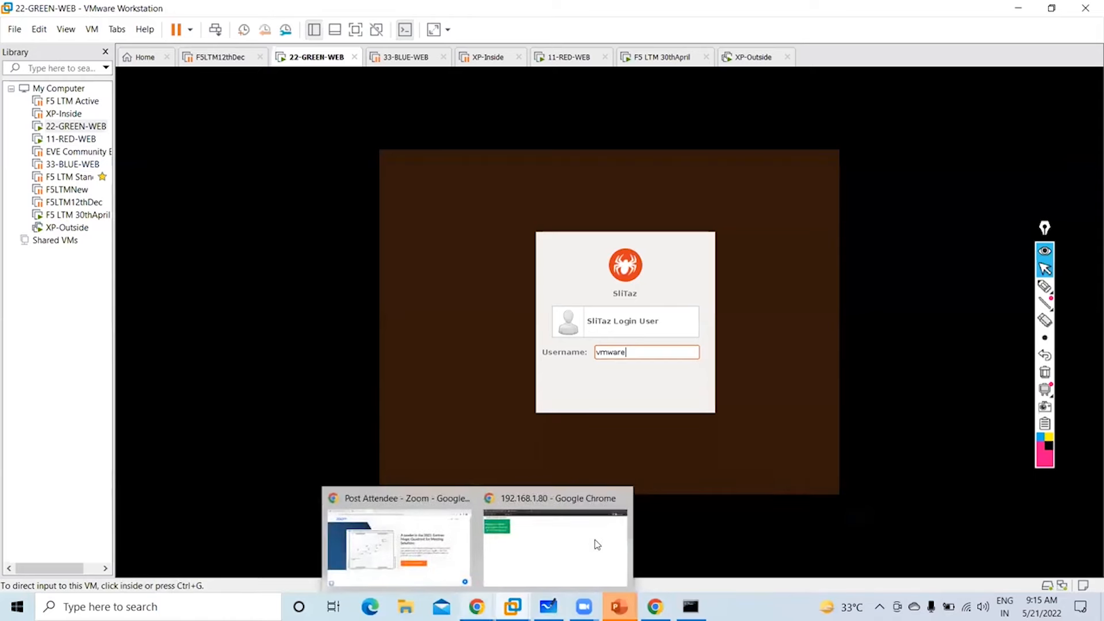
left_click(595, 539)
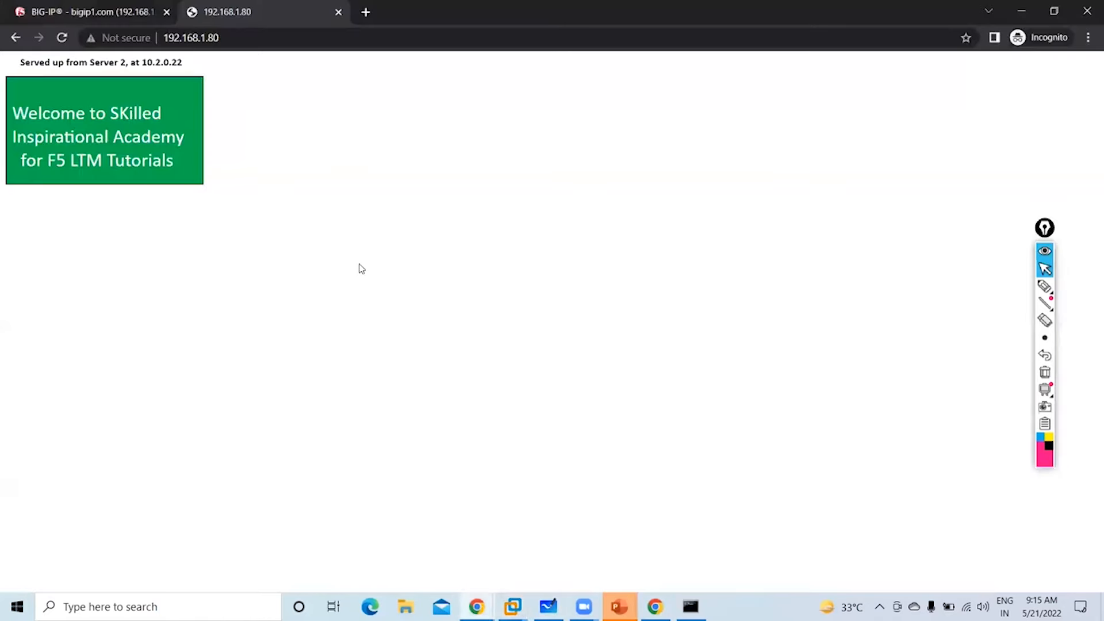
left_click(92, 12)
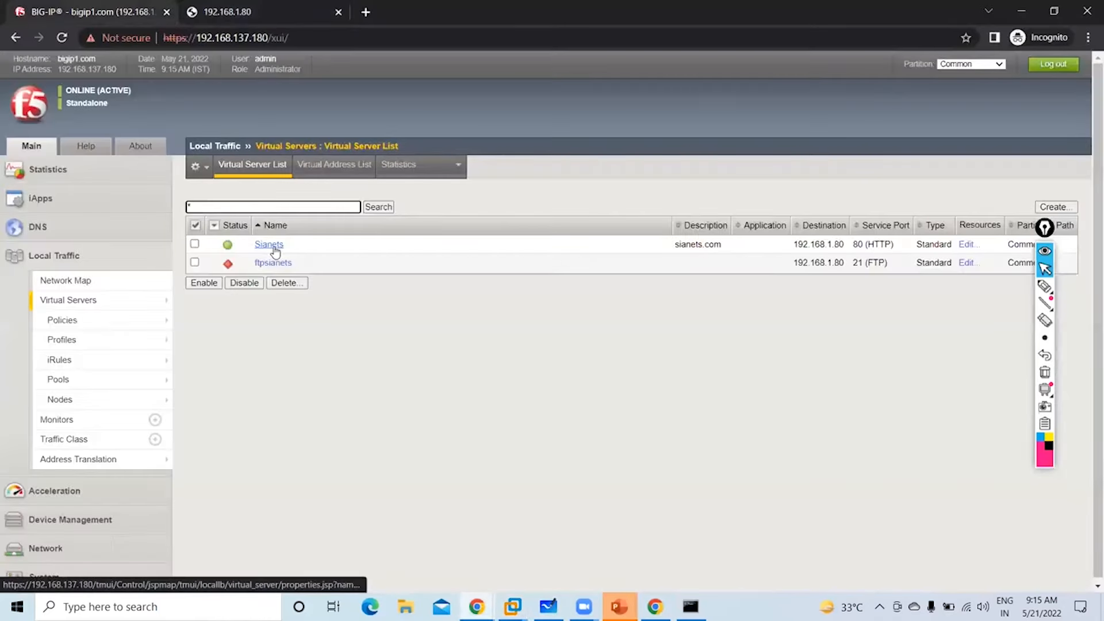
- Handwrite an underlined "cookie" heading and "1 V.S ⇒ HTTP Profile" below the virtual server list, circling "HTTP Profile", and return to the normal cursor
left_click(1046, 289)
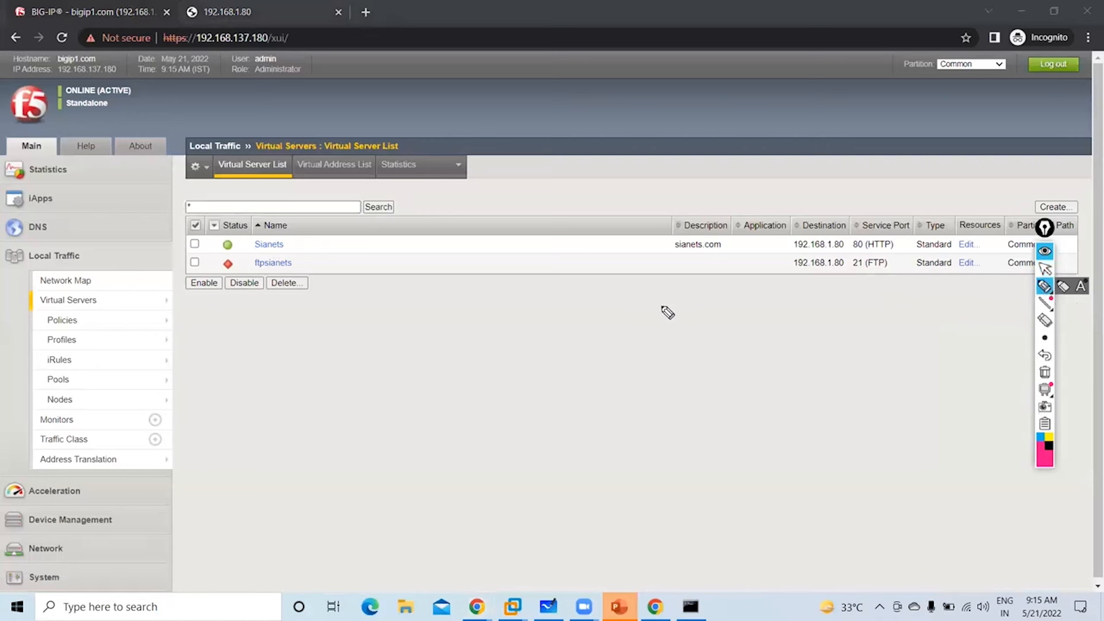
mouse_move(626, 309)
left_mouse_down()
mouse_move(636, 326)
mouse_move(709, 320)
mouse_move(604, 347)
left_mouse_up()
left_click_drag(612, 385, 612, 395)
mouse_move(626, 380)
left_mouse_down()
mouse_move(627, 407)
mouse_move(664, 378)
mouse_move(687, 406)
left_mouse_up()
left_click(669, 388)
mouse_move(738, 380)
left_mouse_down()
mouse_move(758, 382)
mouse_move(749, 397)
mouse_move(817, 396)
mouse_move(908, 362)
mouse_move(939, 413)
mouse_move(990, 349)
left_mouse_up()
left_click(771, 370)
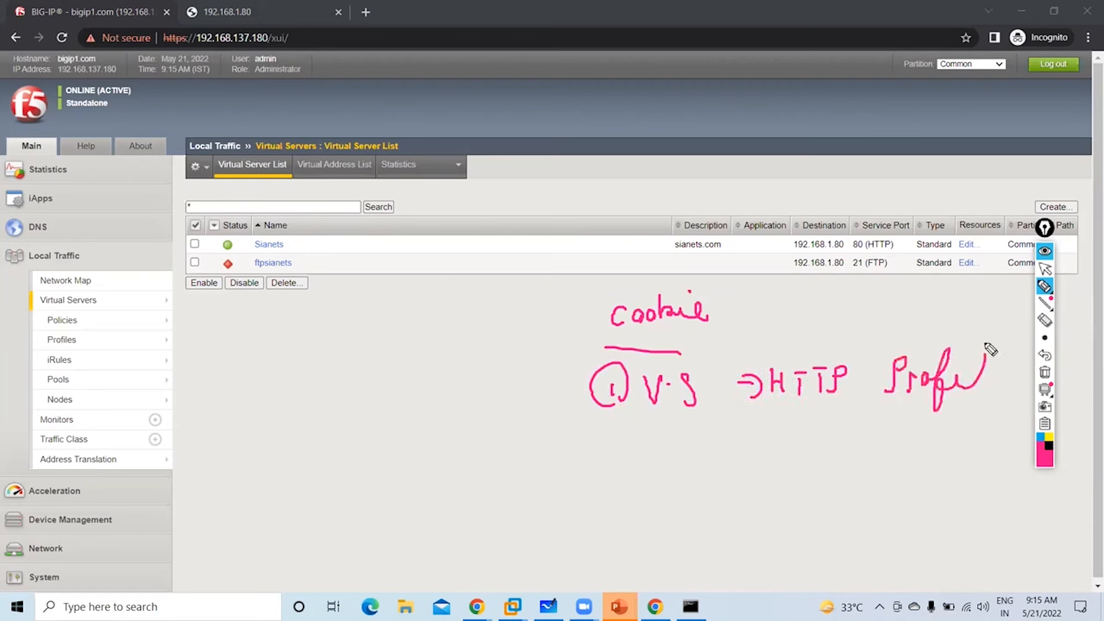
left_click_drag(980, 389, 1021, 387)
left_click(972, 347)
mouse_move(995, 440)
left_mouse_down()
mouse_move(833, 438)
mouse_move(868, 303)
mouse_move(1020, 432)
left_mouse_up()
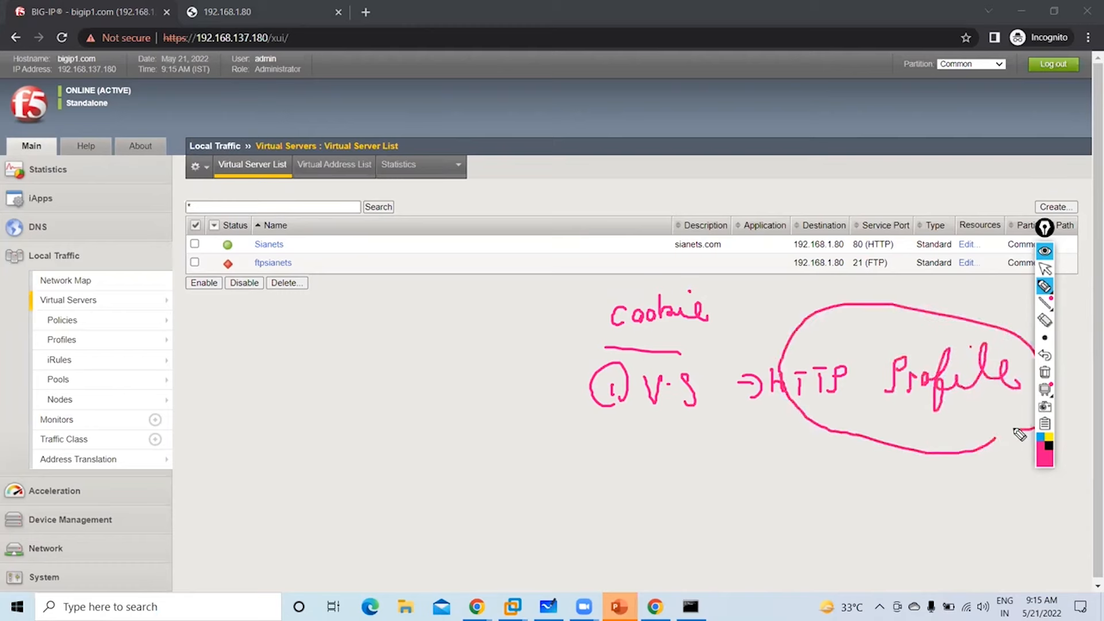
left_click(1045, 269)
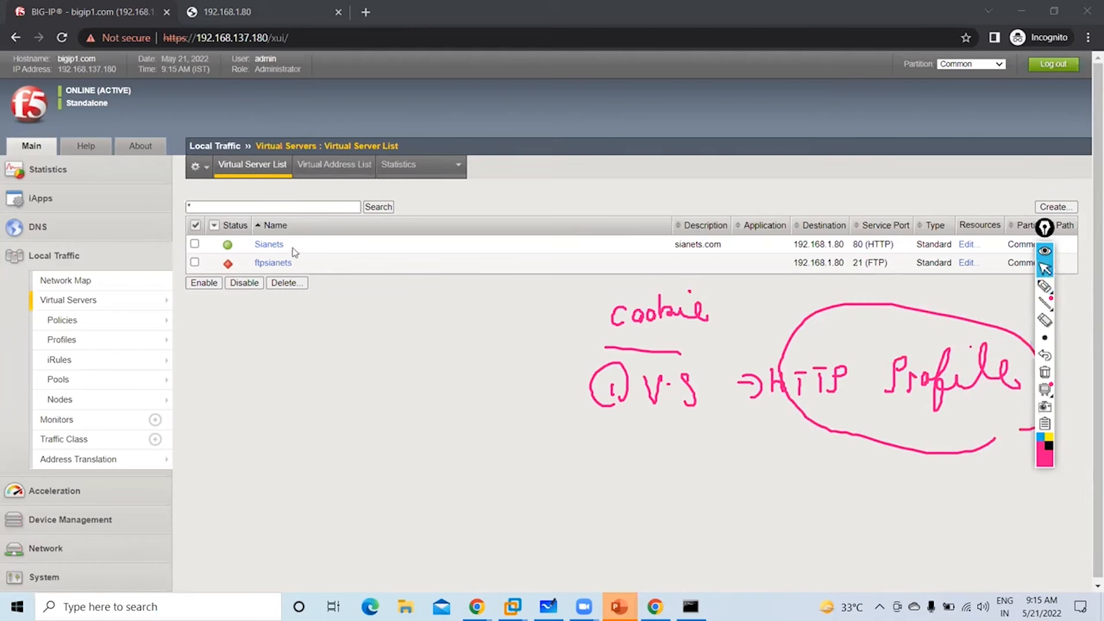
- Open the Sianets virtual server's properties and check which HTTP Profile is assigned to it
left_click(268, 245)
scroll(365, 293, "down", 2)
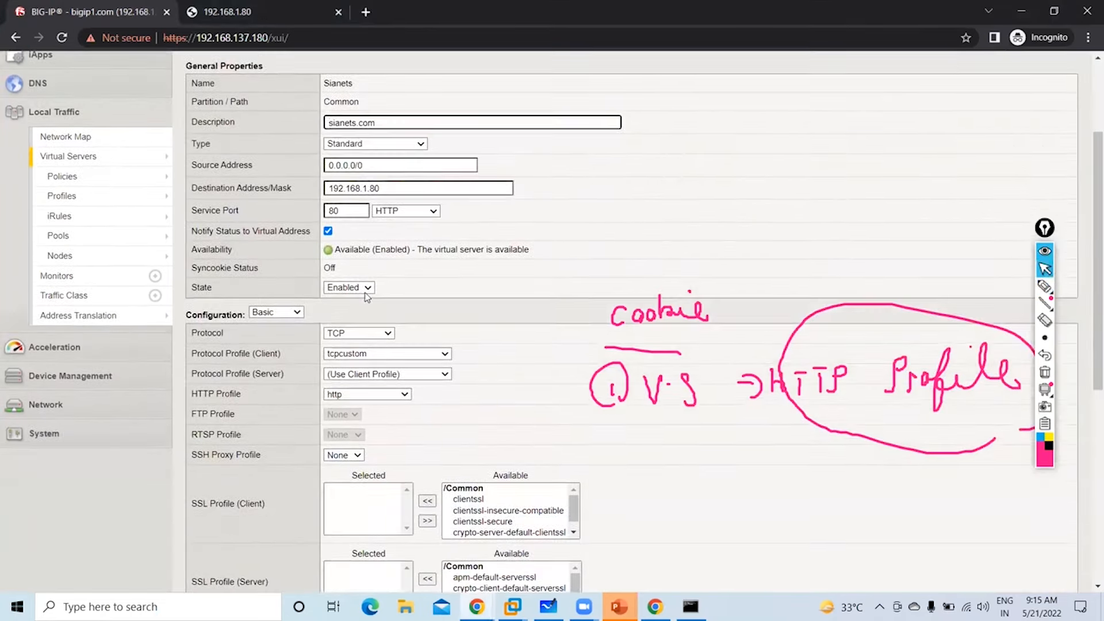
left_click(338, 399)
left_click(339, 400)
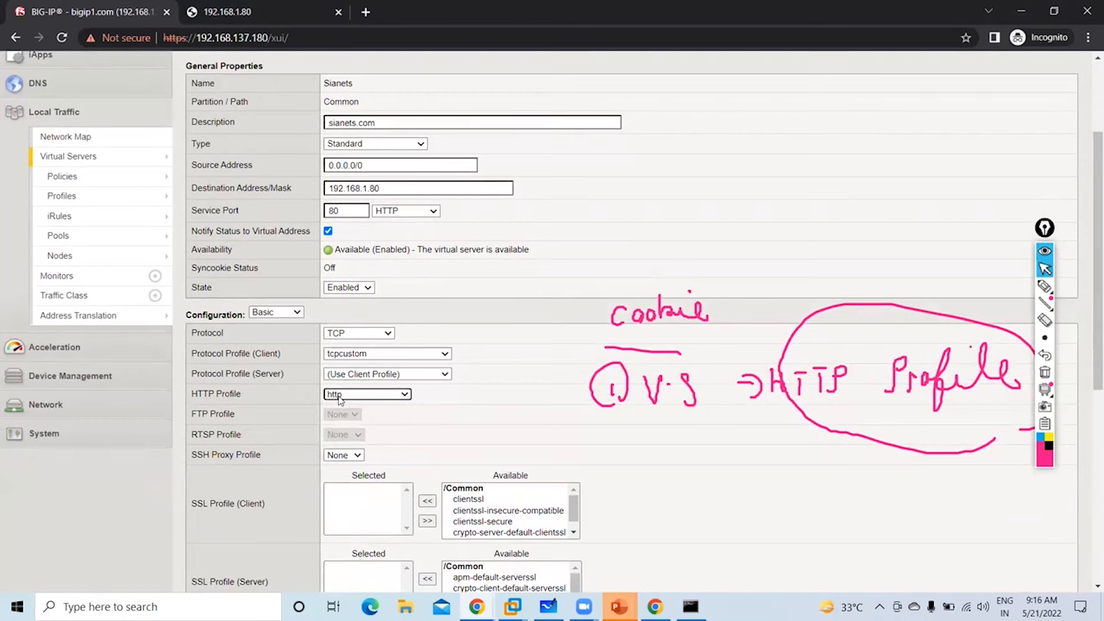
left_click(340, 395)
left_click(340, 399)
scroll(356, 399, "up", 3)
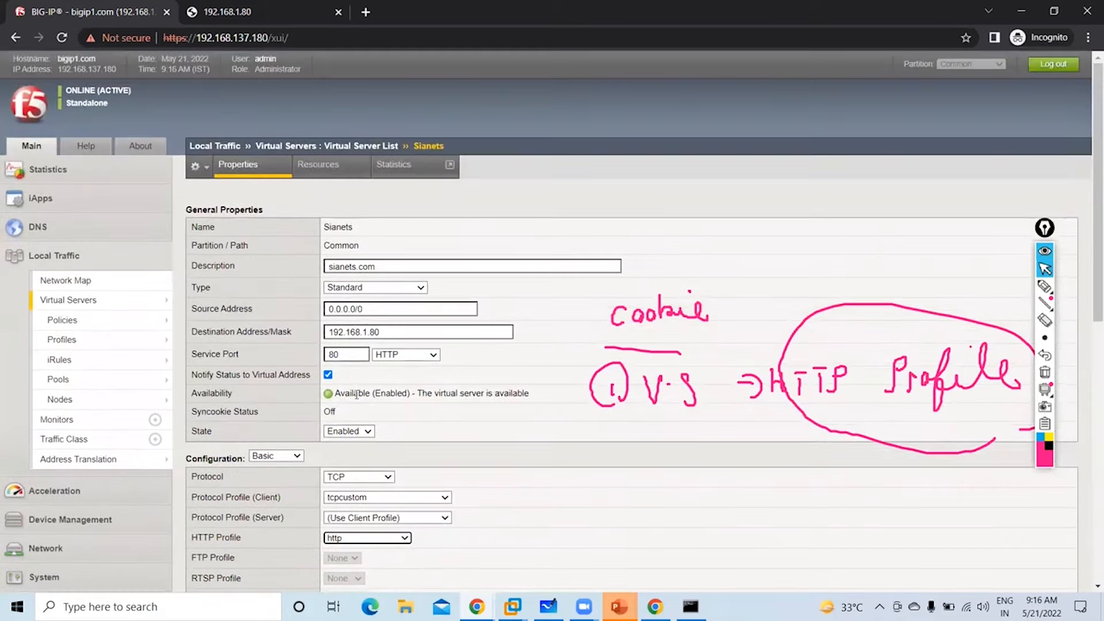
scroll(407, 309, "down", 4)
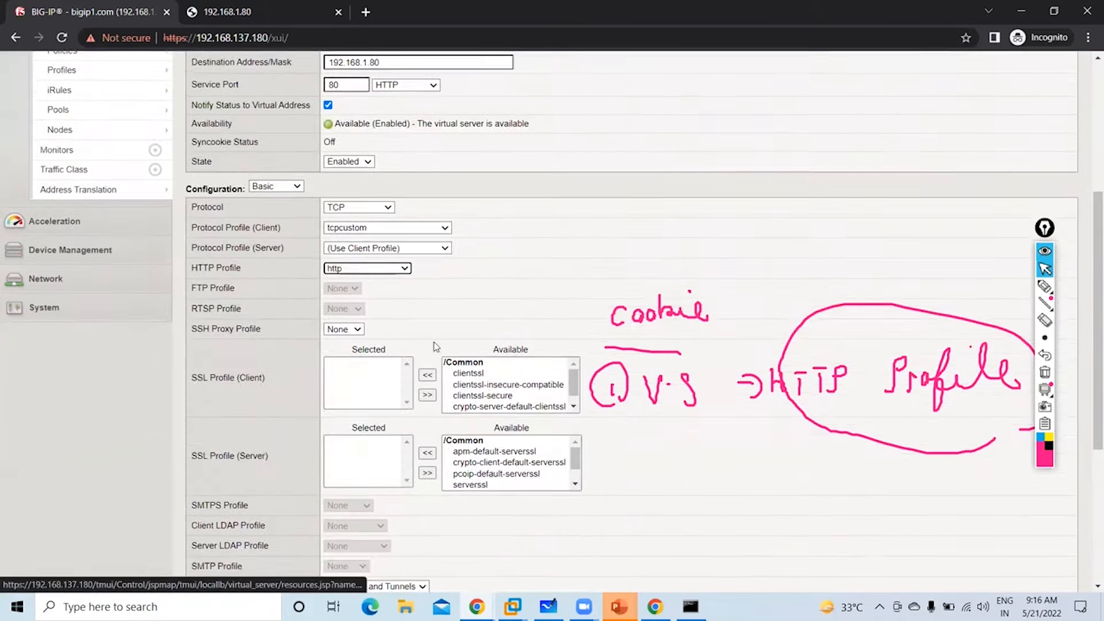
- Open the Sianets virtual server's resources and clear all pen annotations from the screen
scroll(436, 347, "up", 4)
left_click(340, 167)
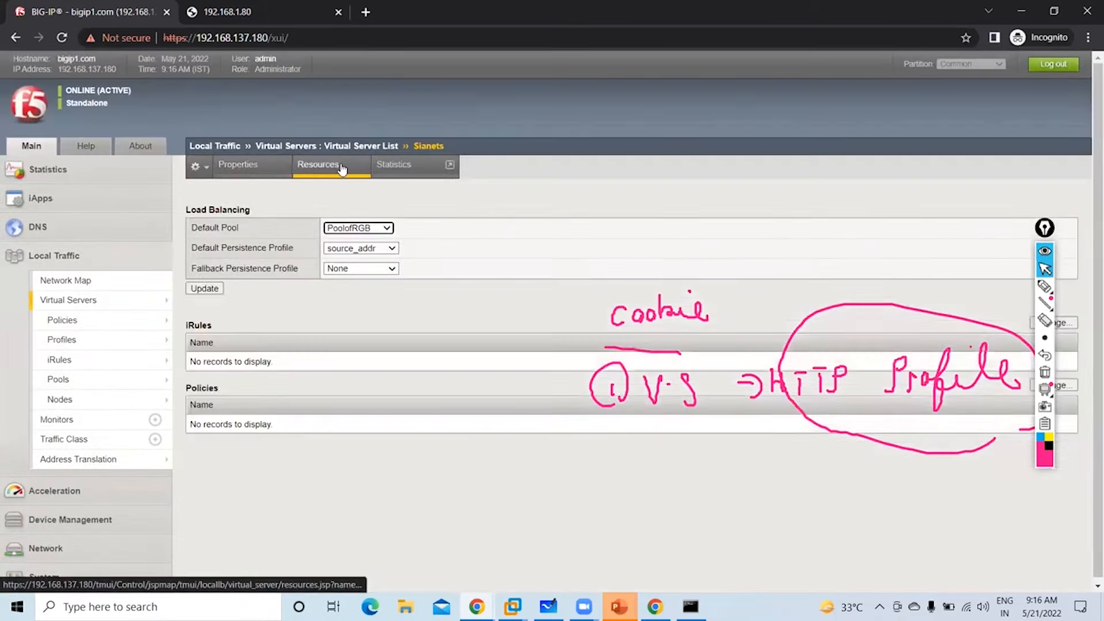
left_click(1045, 372)
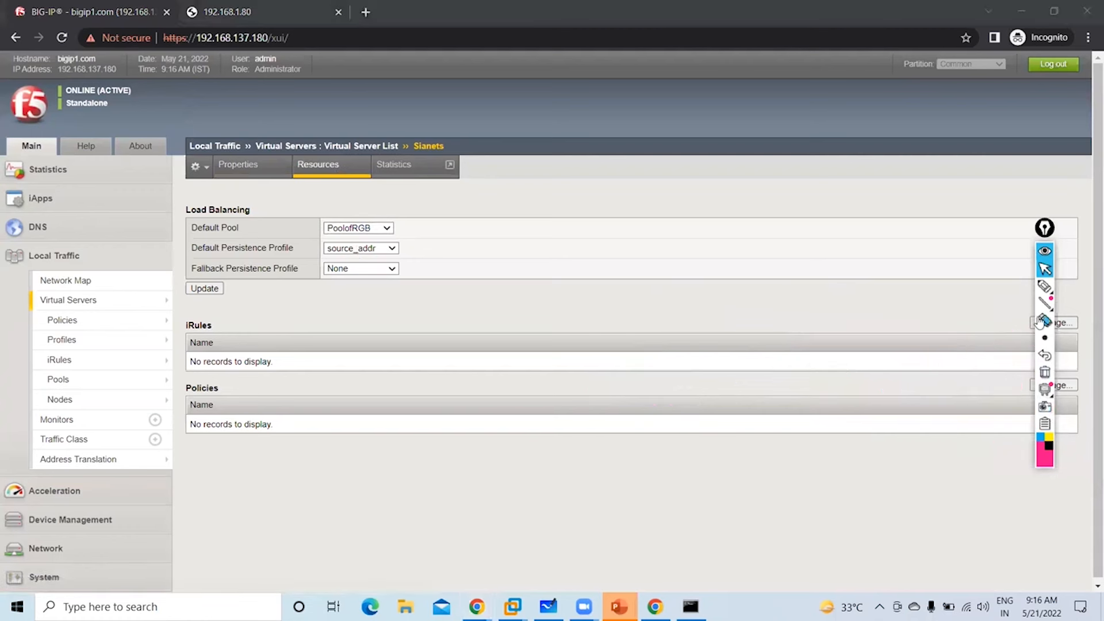
- Mark the Default Persistence Profile setting with the pen, erase the mark and return to the normal cursor
left_click(1044, 286)
mouse_move(394, 249)
left_mouse_down()
mouse_move(472, 254)
mouse_move(444, 277)
left_mouse_up()
left_click(1045, 372)
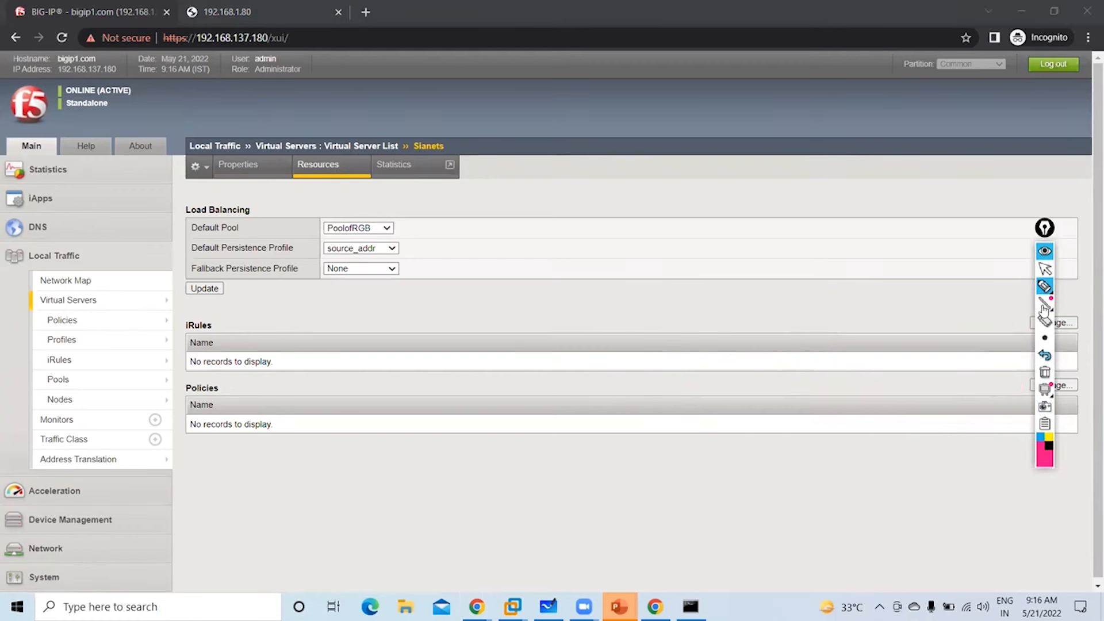
left_click(1045, 269)
- Set the Sianets Default Persistence Profile to cookie and update it, and clear all statistics of that virtual server
left_click(374, 249)
left_click(363, 275)
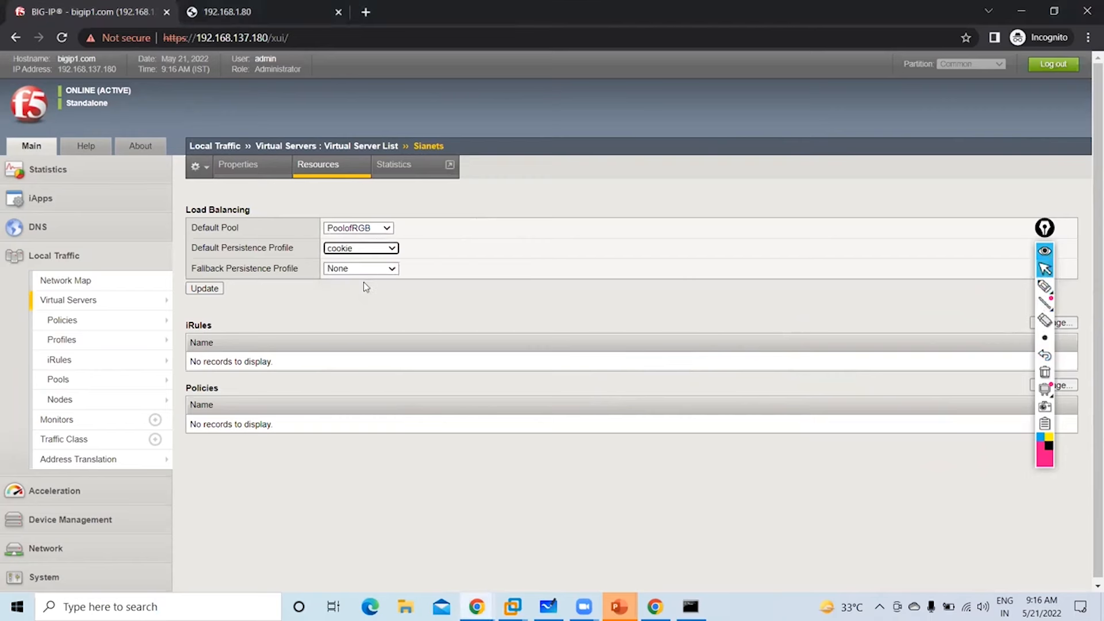
left_click(205, 289)
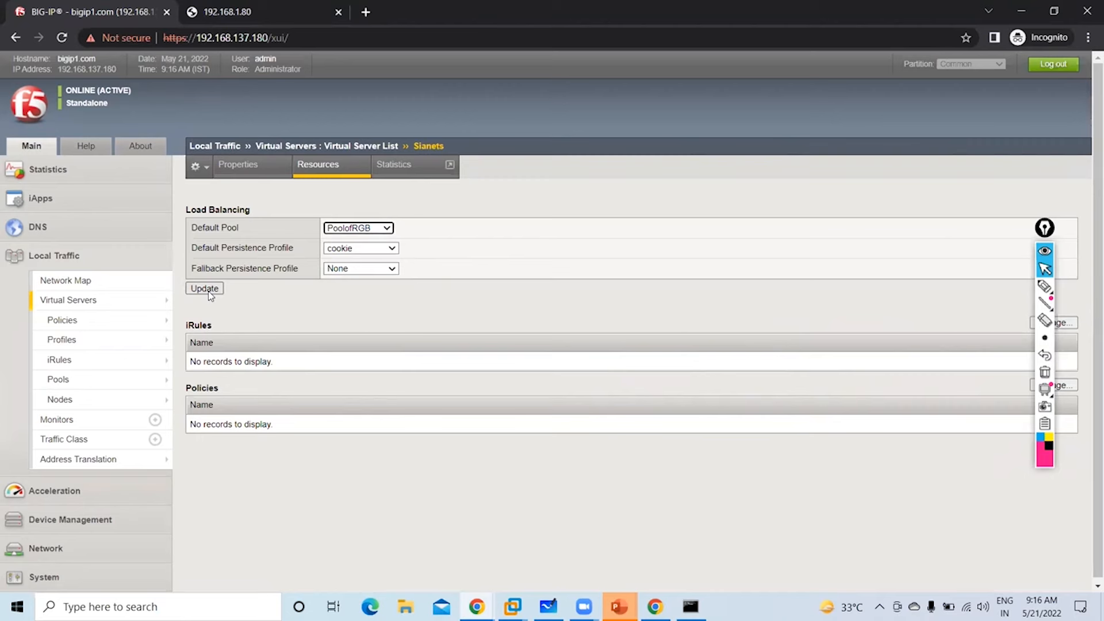
left_click(433, 178)
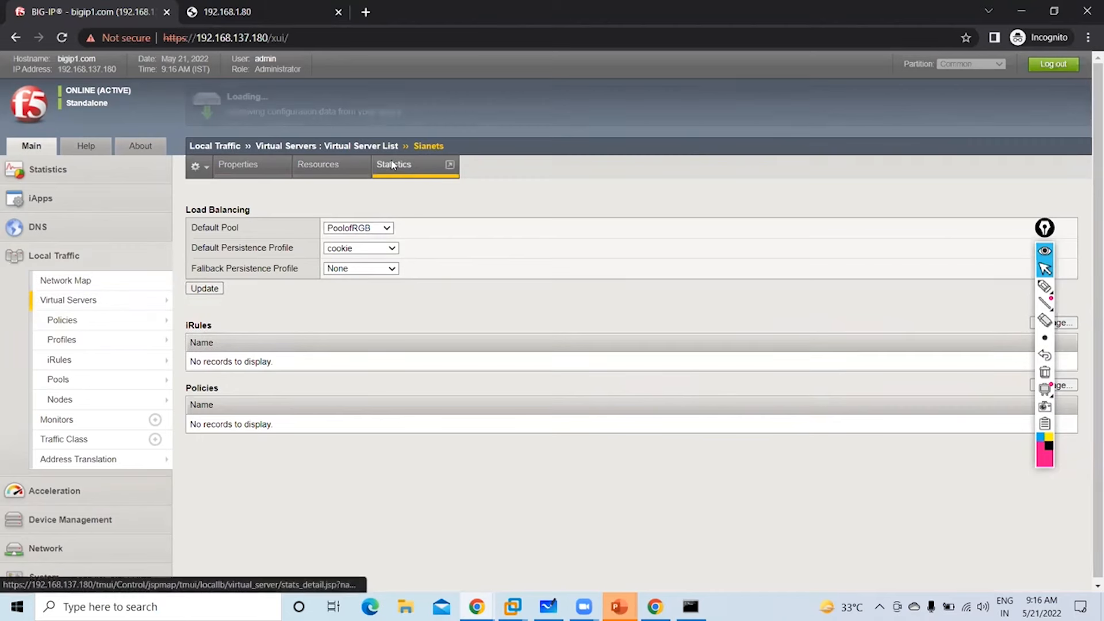
left_click(295, 269)
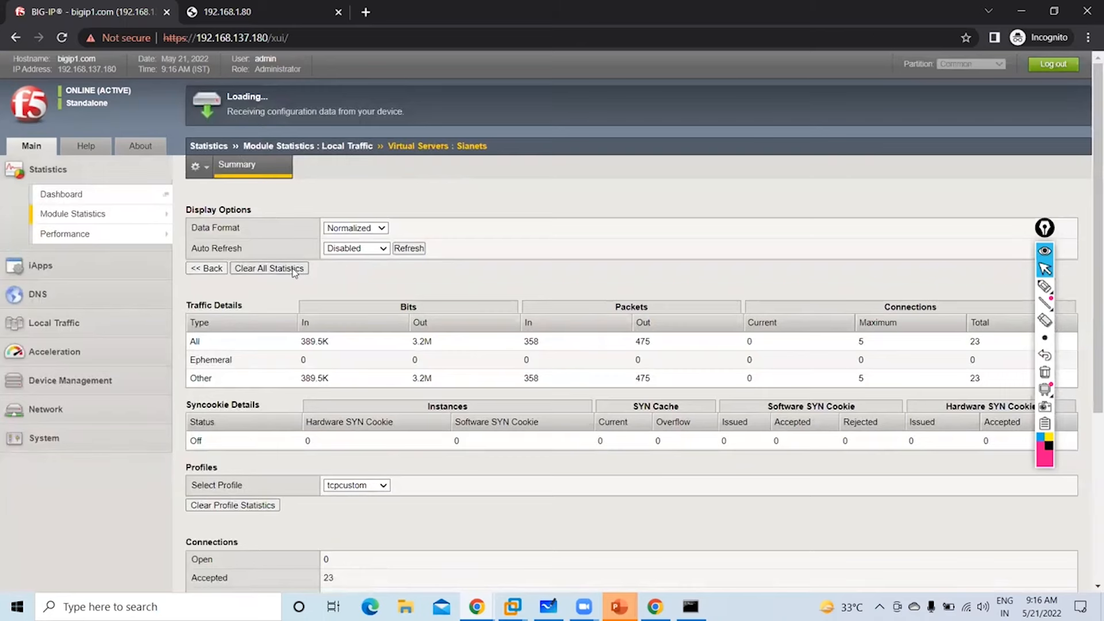
- Reset the statistics of PoolofRGB and all its members, and return to the virtual server list
left_click(98, 322)
mouse_move(97, 380)
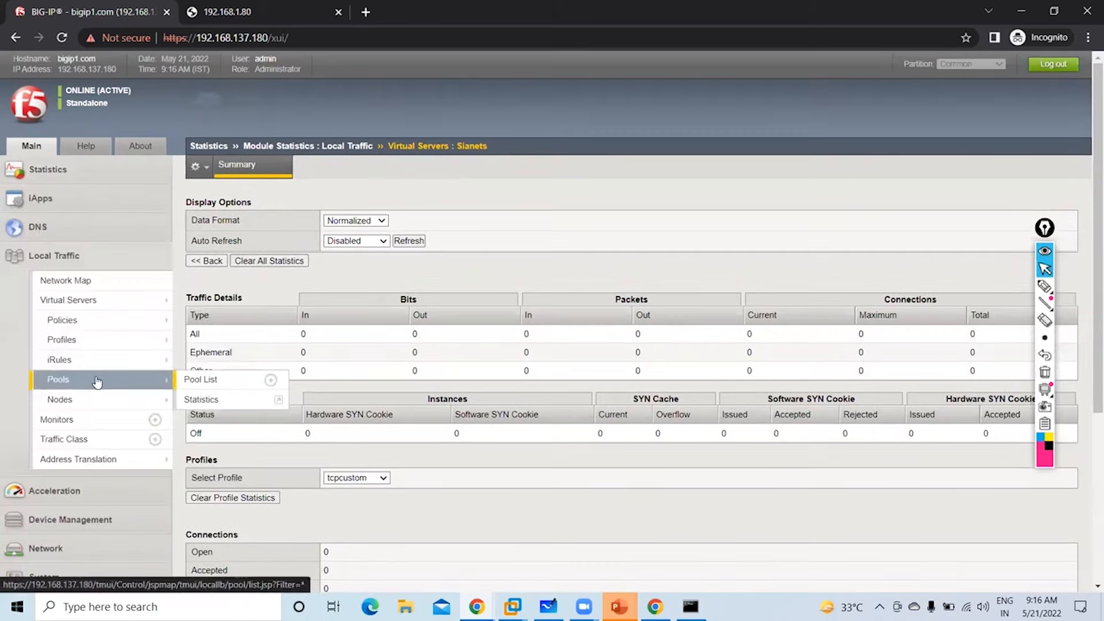
left_click(201, 380)
left_click(275, 263)
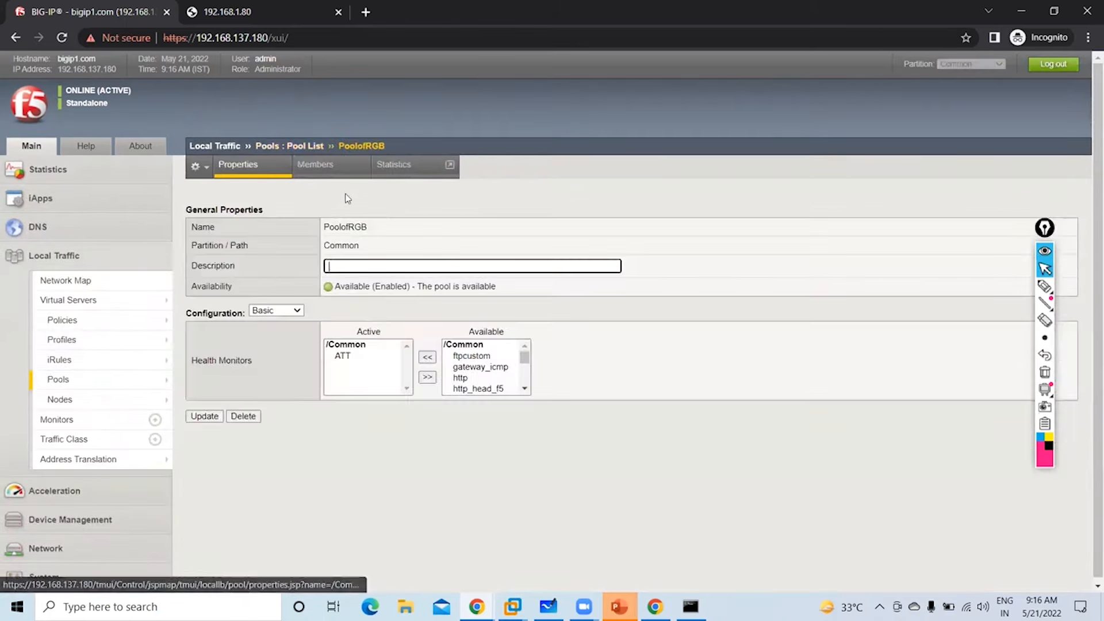
left_click(407, 167)
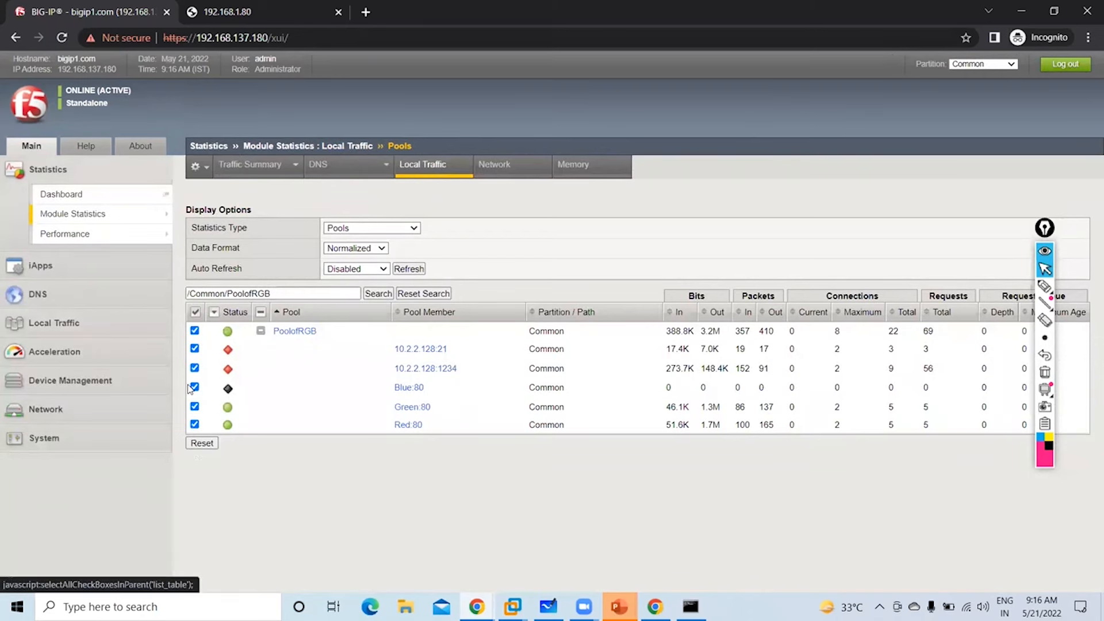
left_click(202, 444)
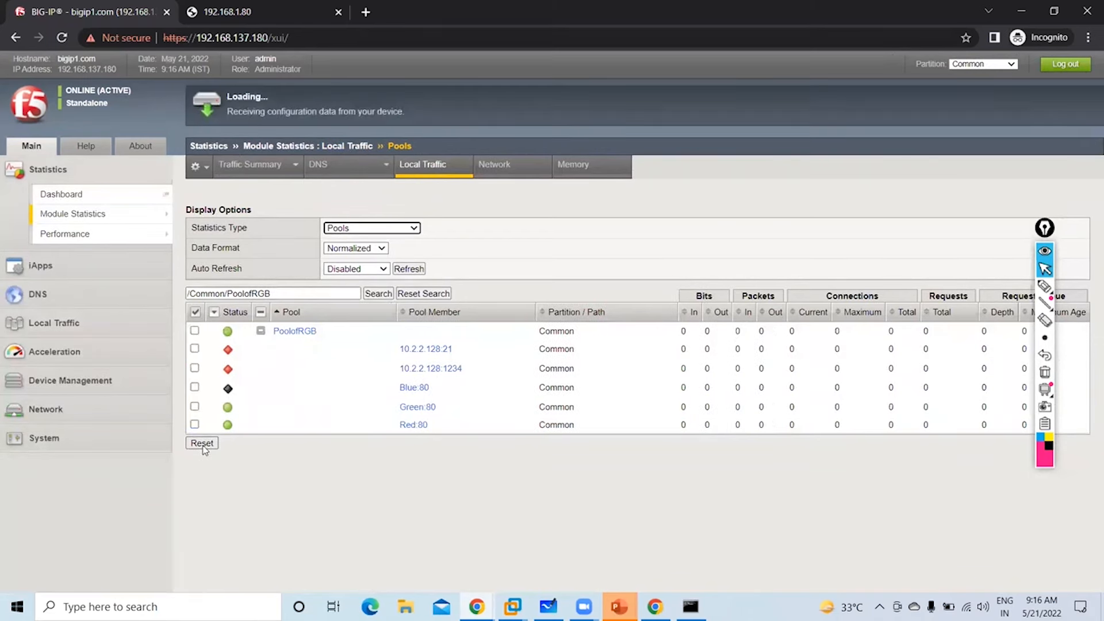
left_click(95, 328)
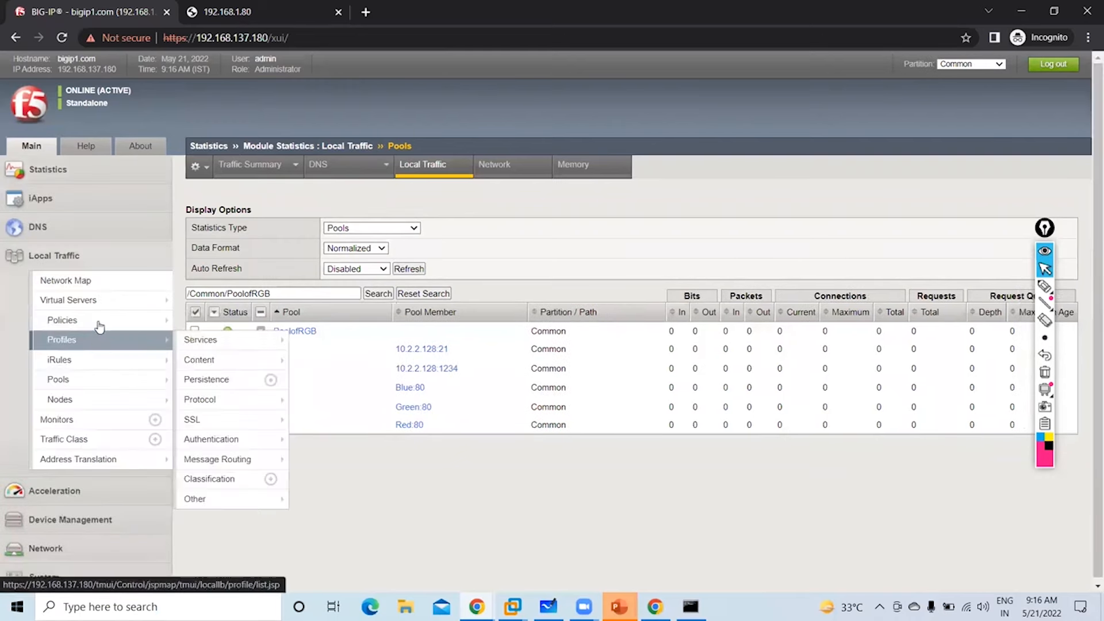
left_click(99, 299)
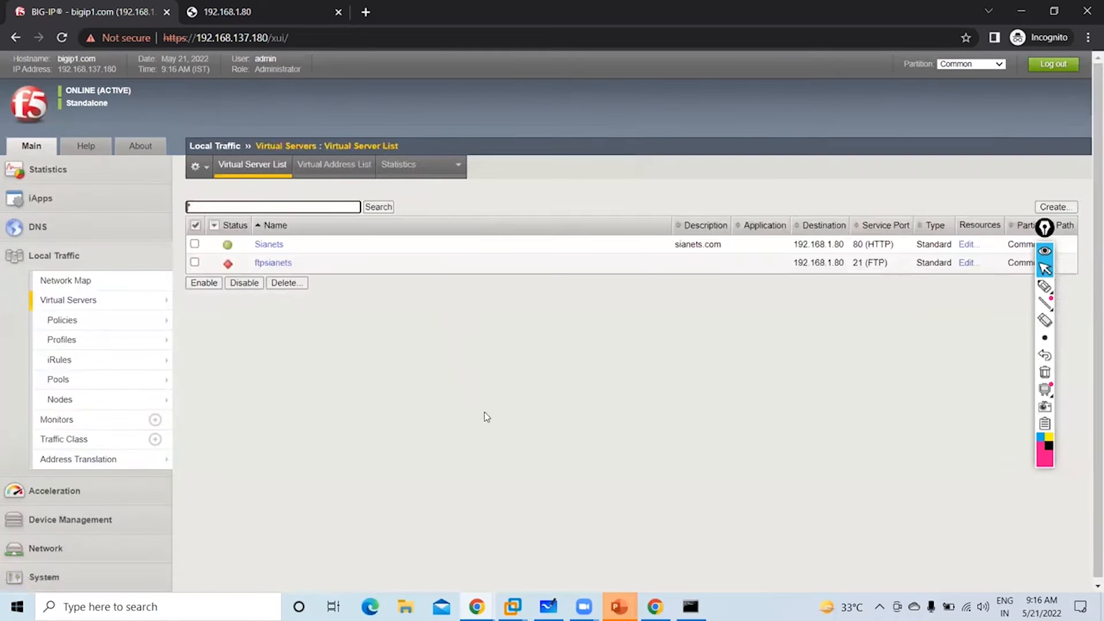
- Switch to VMware Workstation and resume the XP-Inside virtual machine
left_click(511, 607)
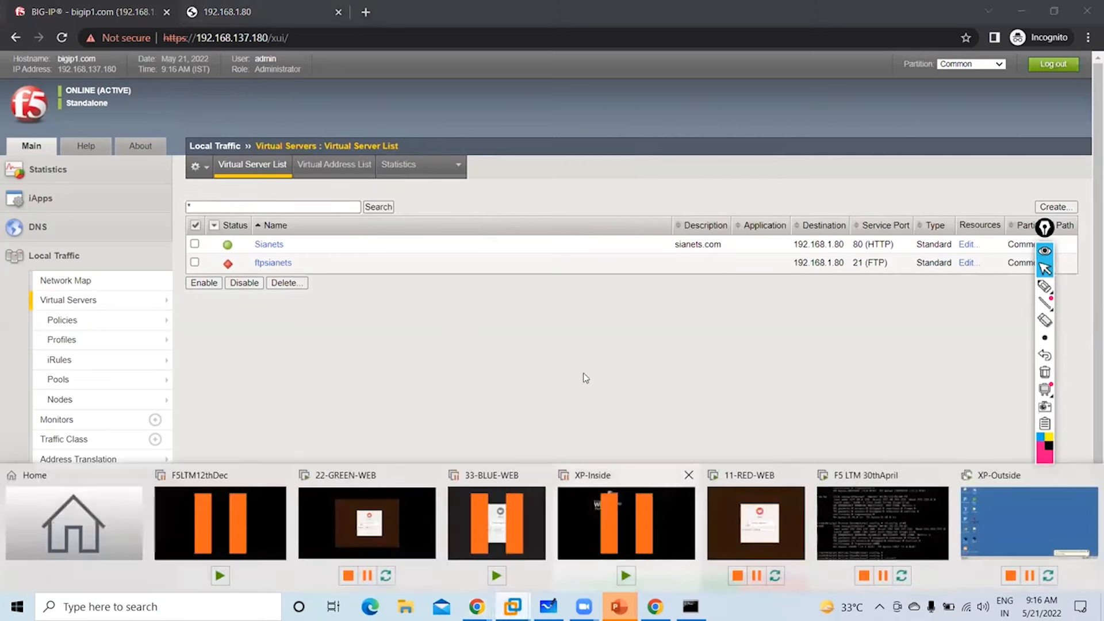
left_click(627, 520)
left_click(174, 35)
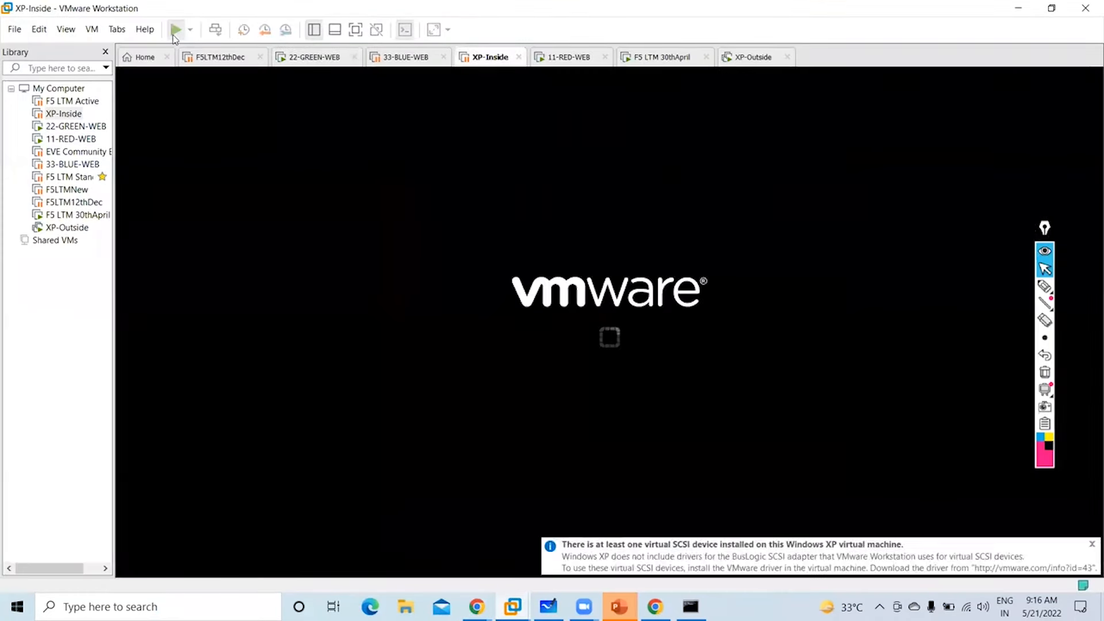
- Launch Wireshark from the Run dialog on the XP-Outside machine, and minimize its window
left_click(753, 56)
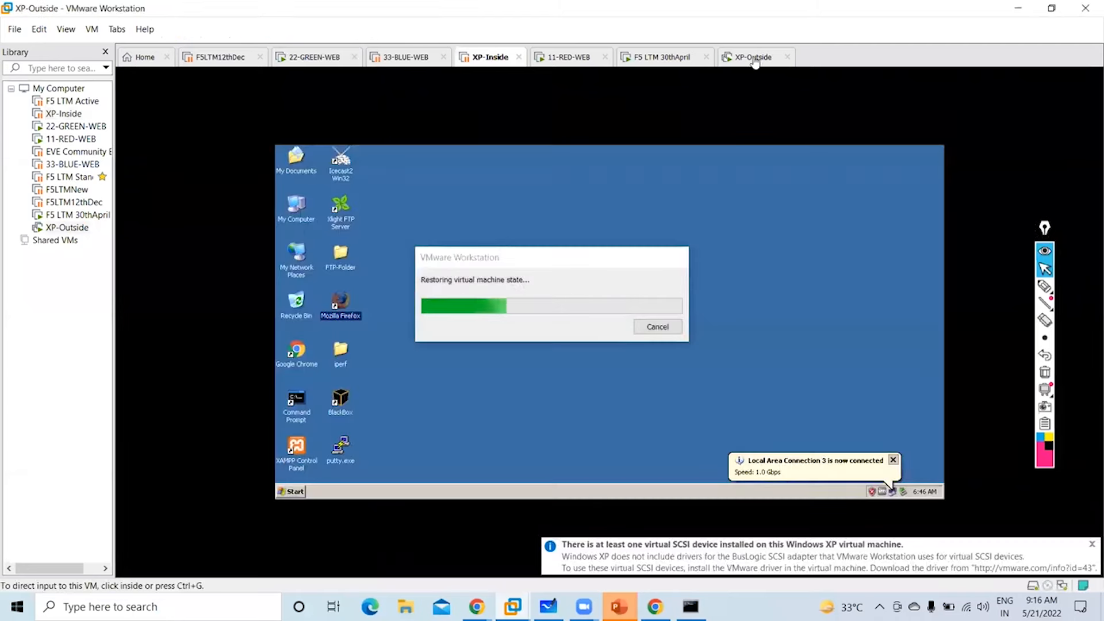
left_click(286, 492)
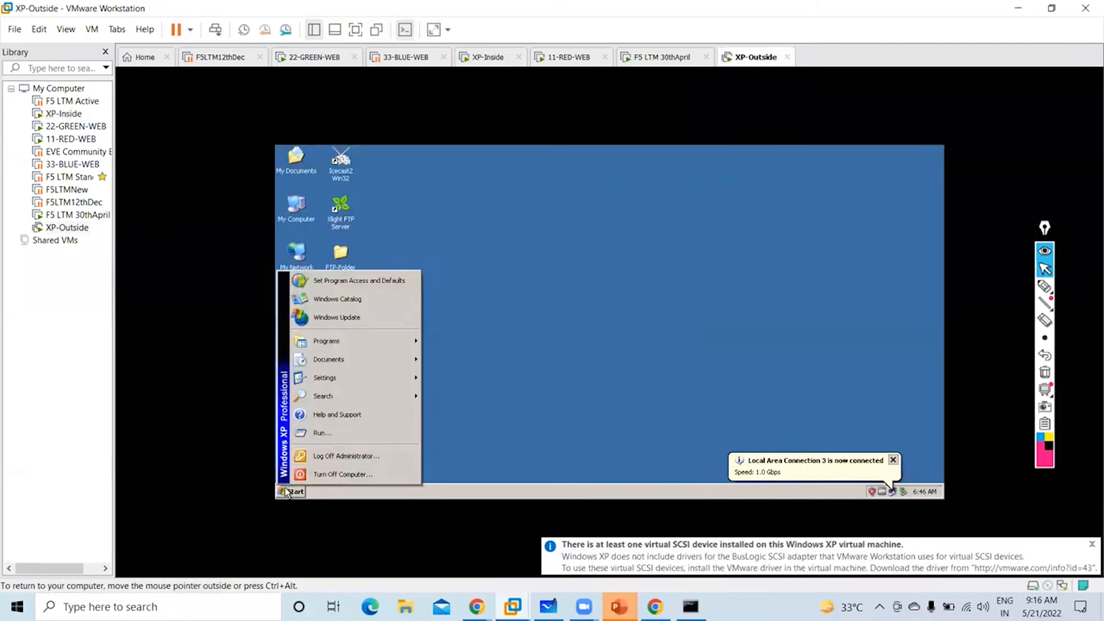
left_click(323, 438)
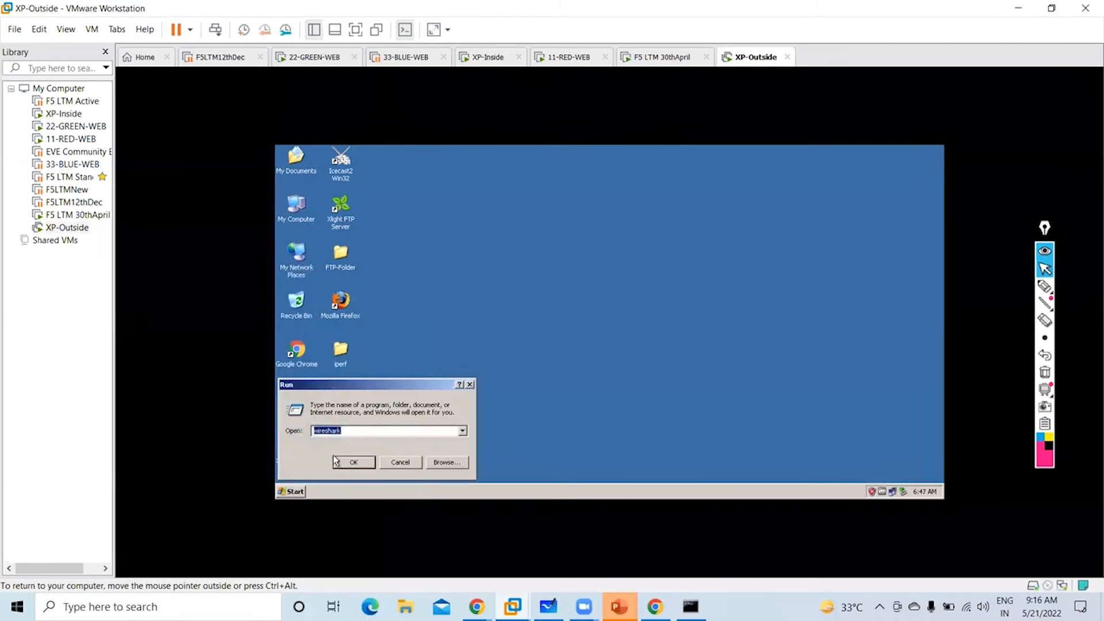
left_click(337, 462)
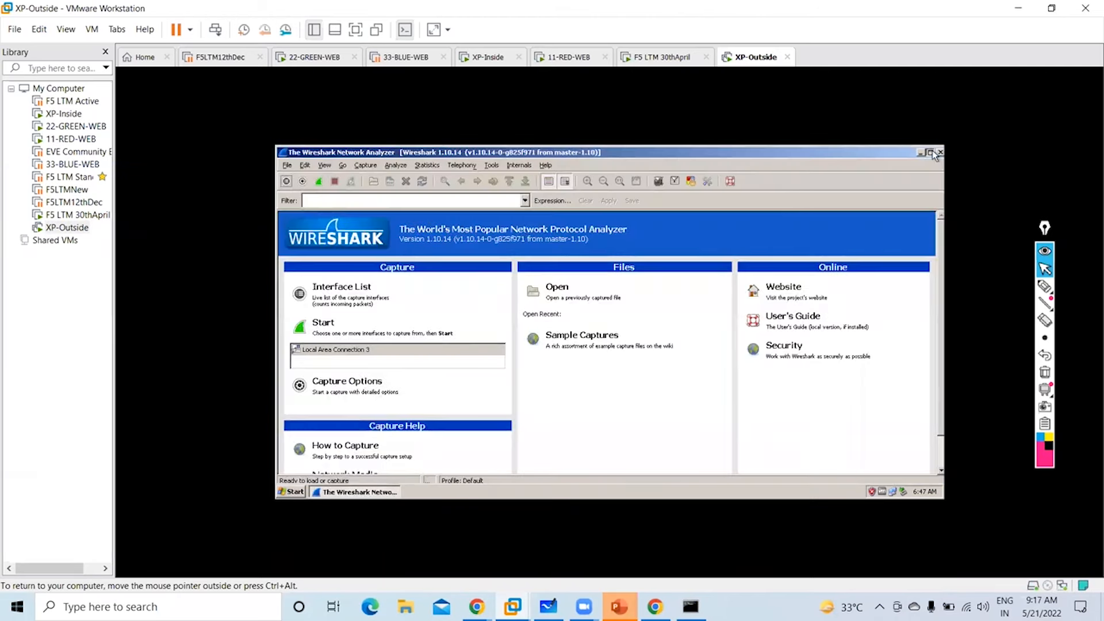
left_click(920, 152)
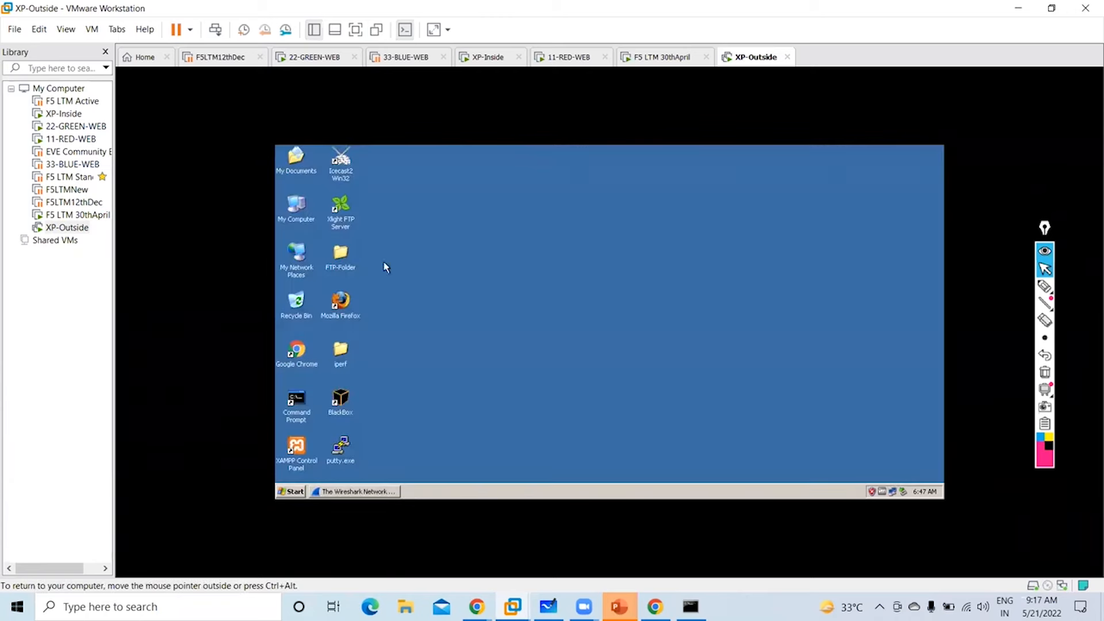
- Open Mozilla Firefox on XP-Outside, and start a Wireshark capture on Local Area Connection 3
double_click(339, 304)
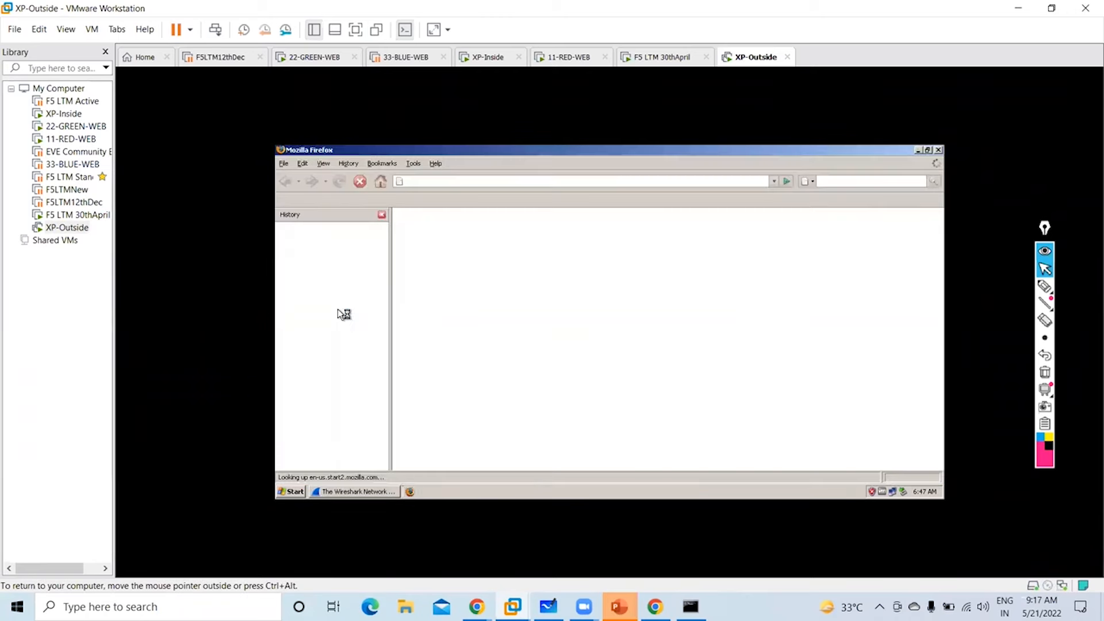
left_click(629, 333)
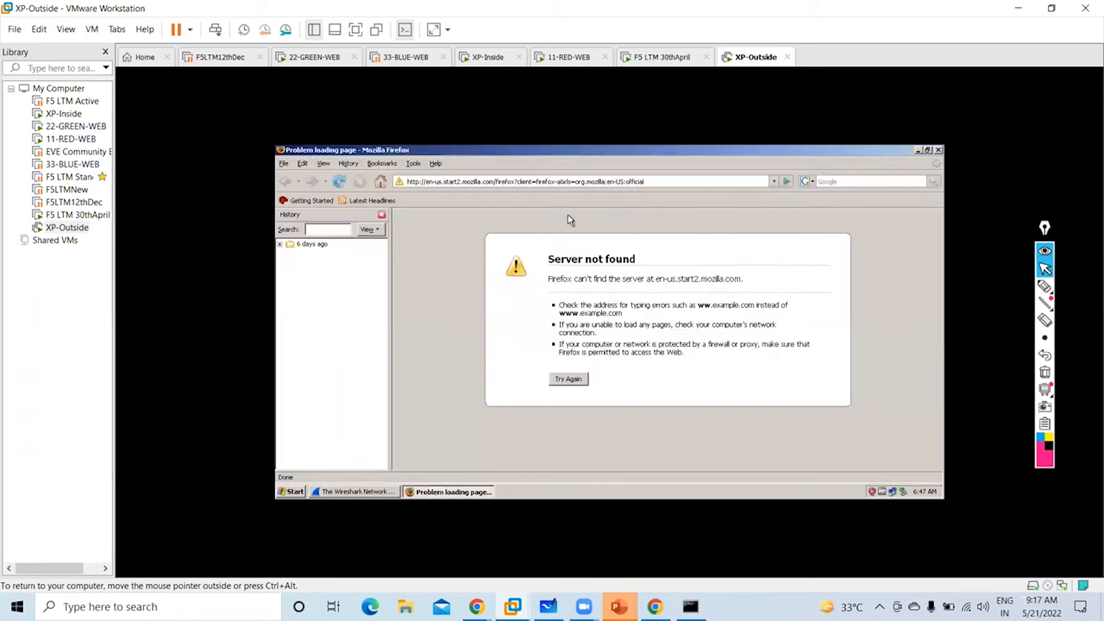
left_click(571, 181)
left_click(395, 490)
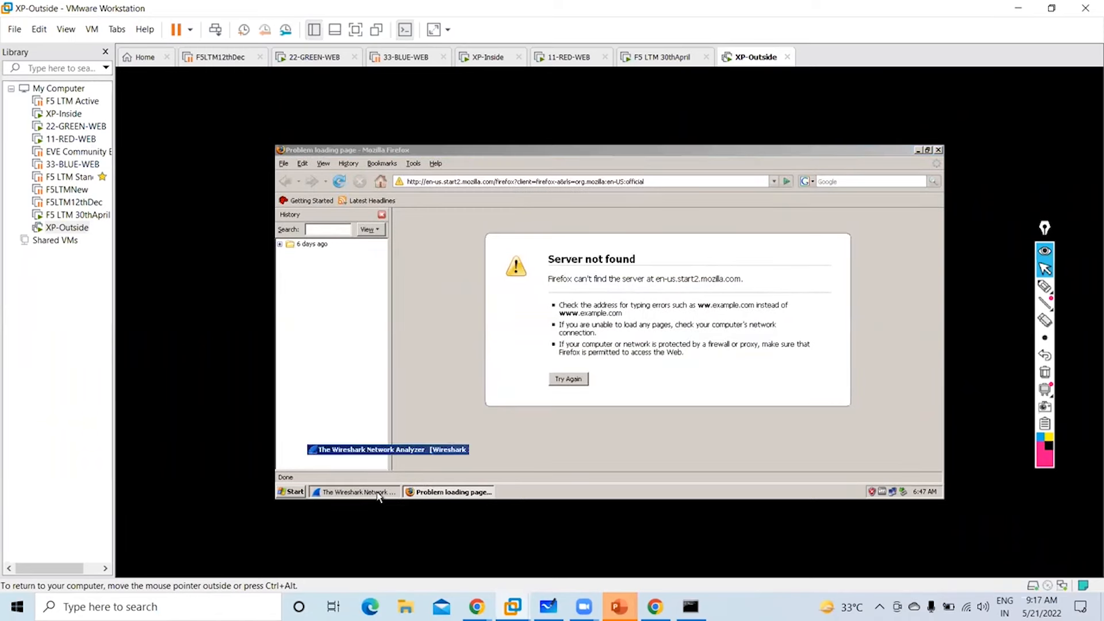
left_click(318, 322)
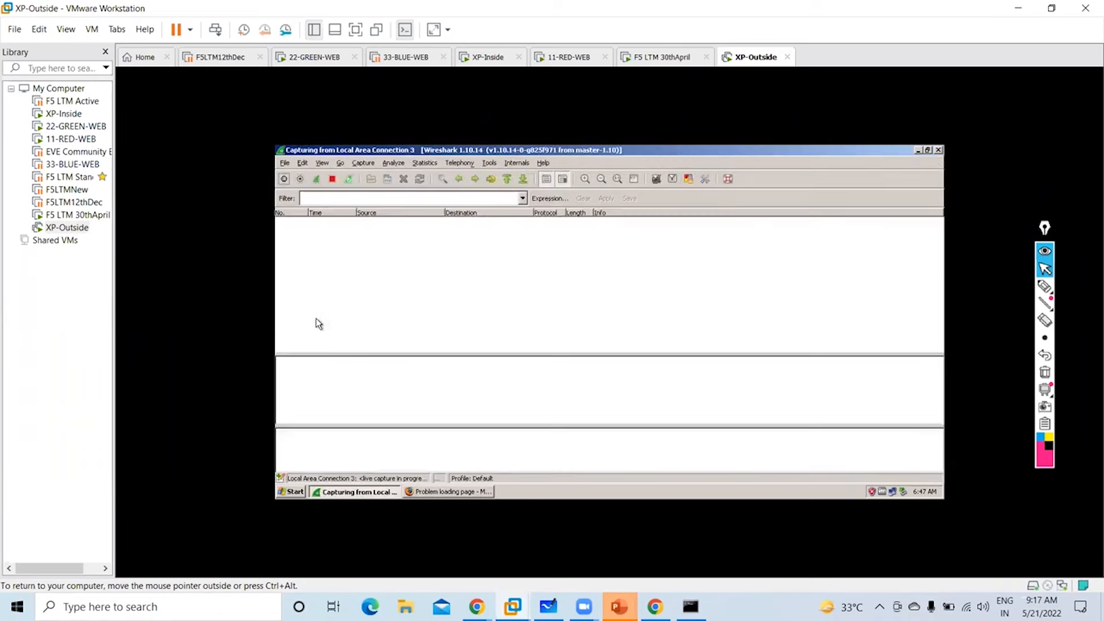
left_click(444, 491)
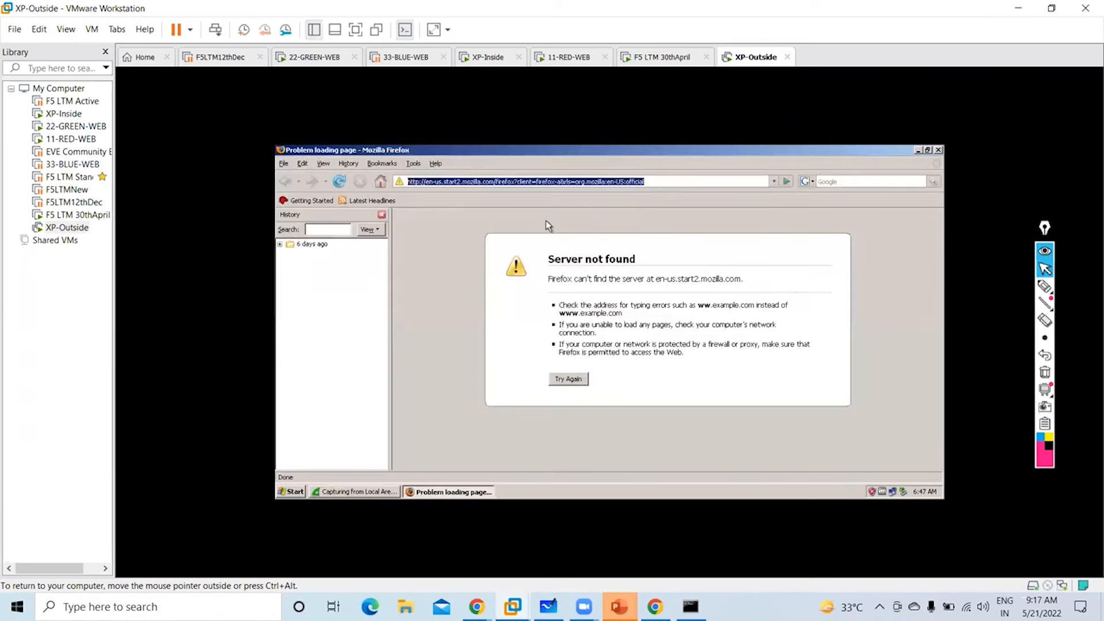
type("192")
key("Down")
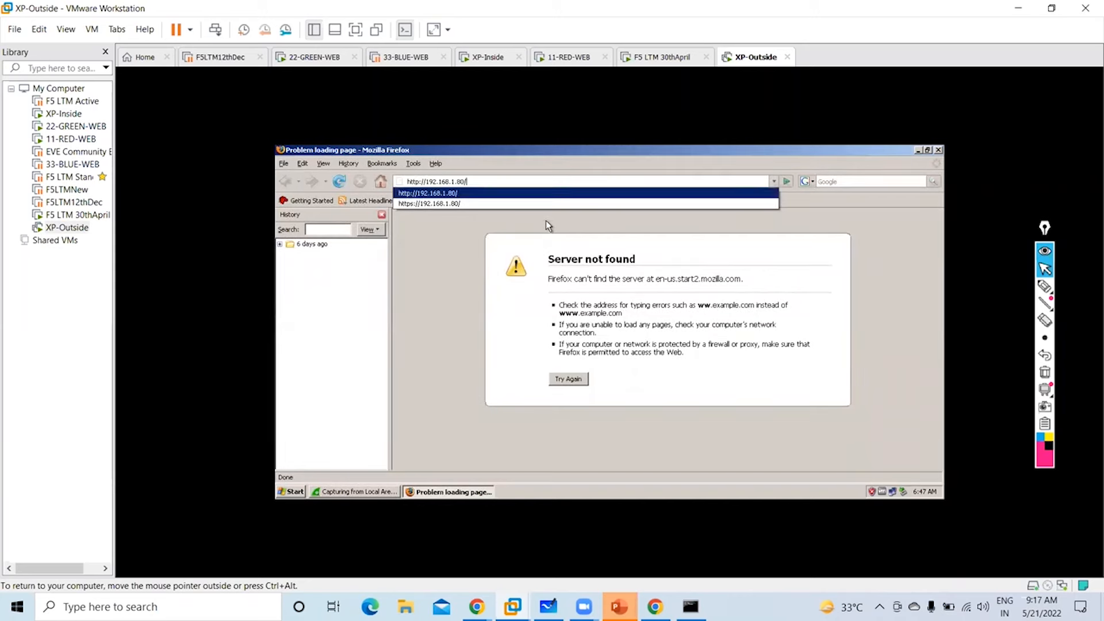
key("Return")
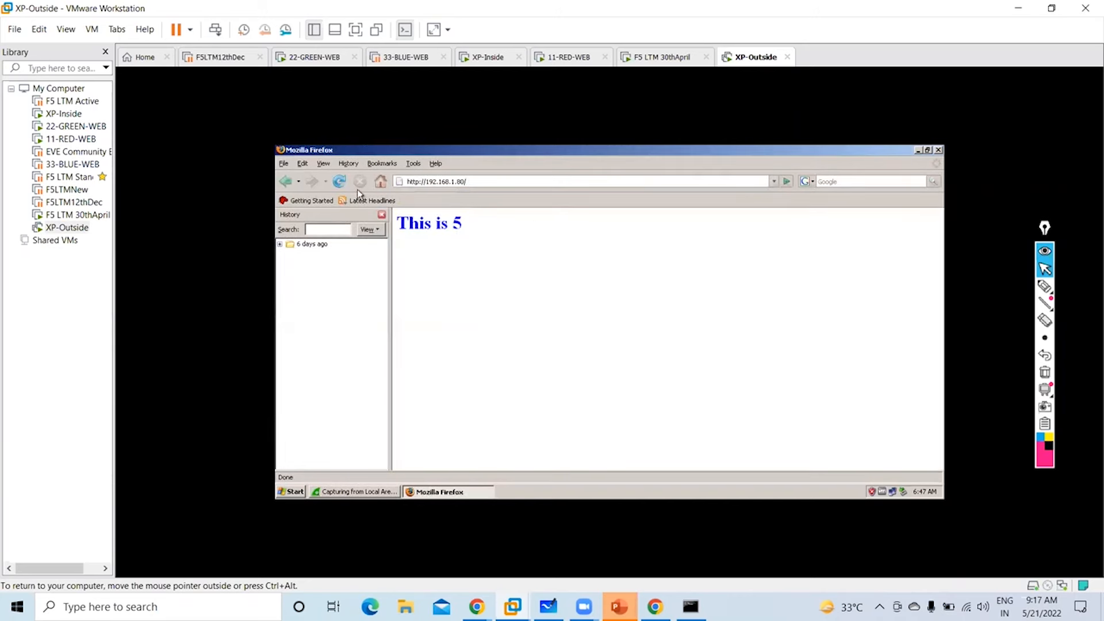
left_click(340, 182)
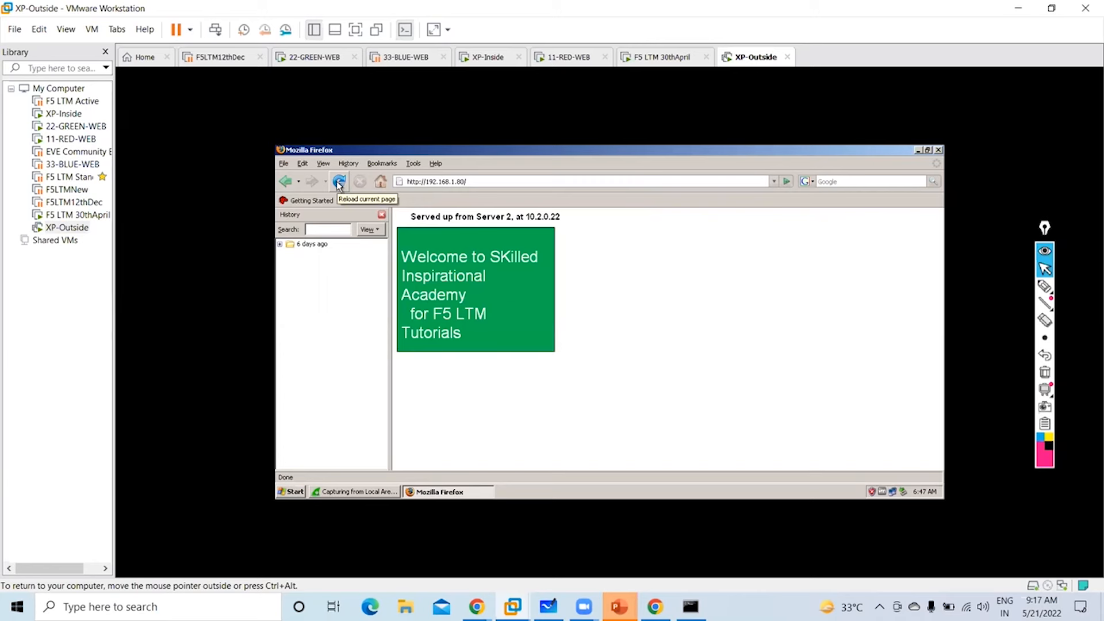
left_click(338, 182)
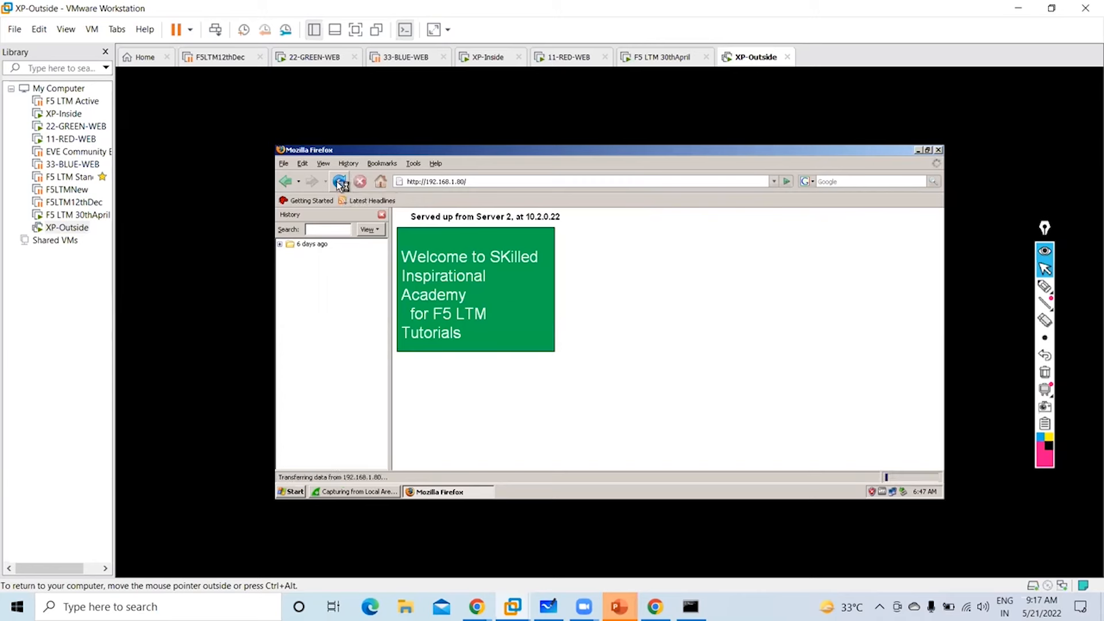
left_click(339, 183)
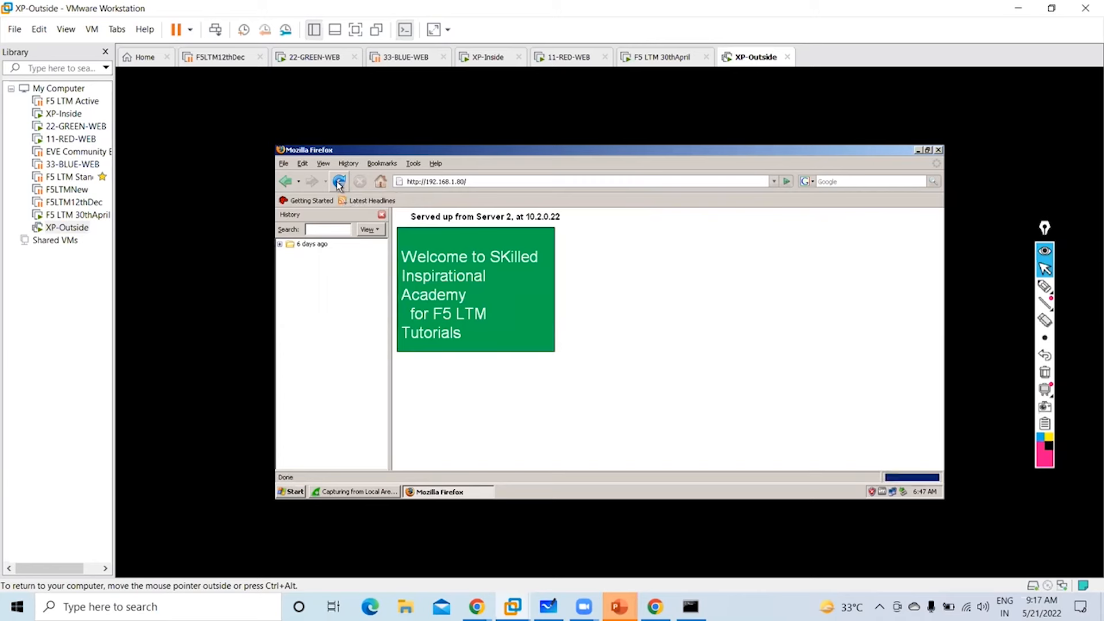
left_click(339, 183)
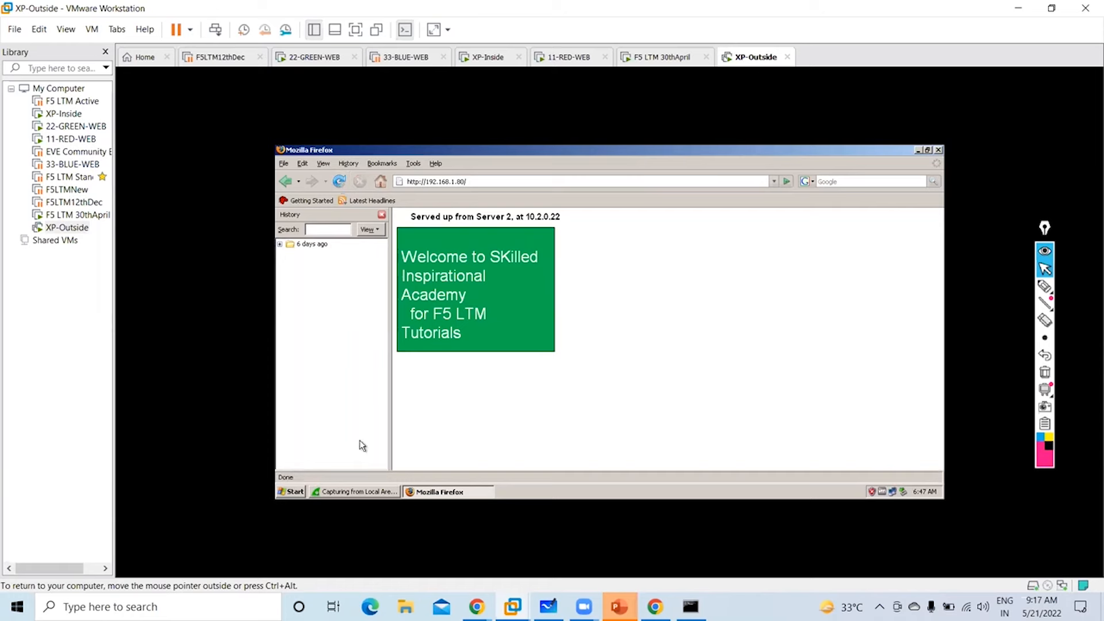
left_click(359, 493)
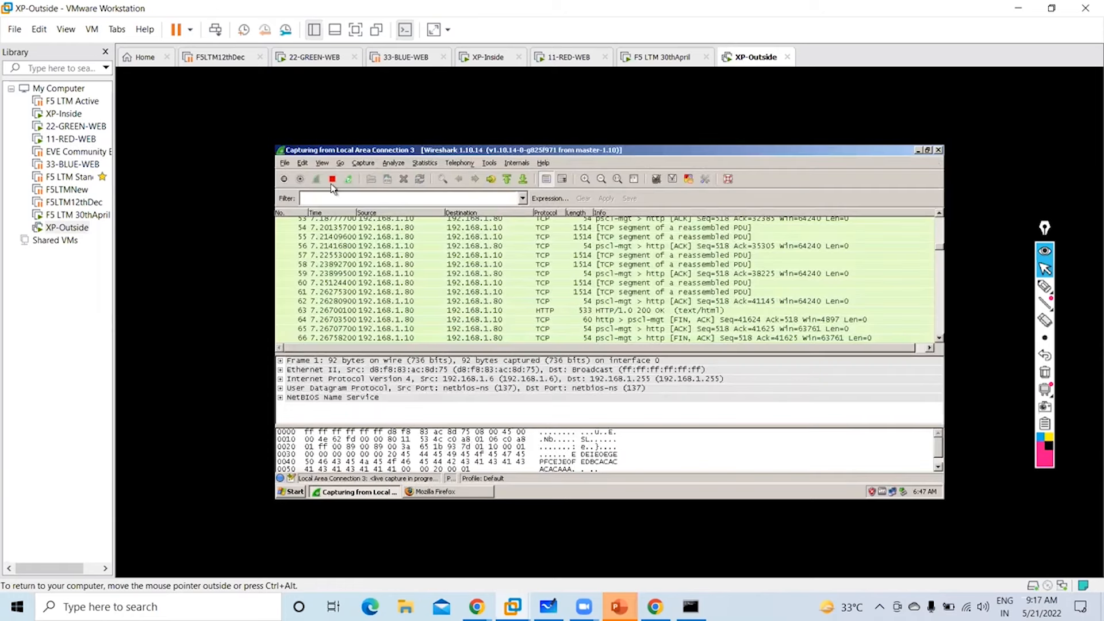
left_click(332, 180)
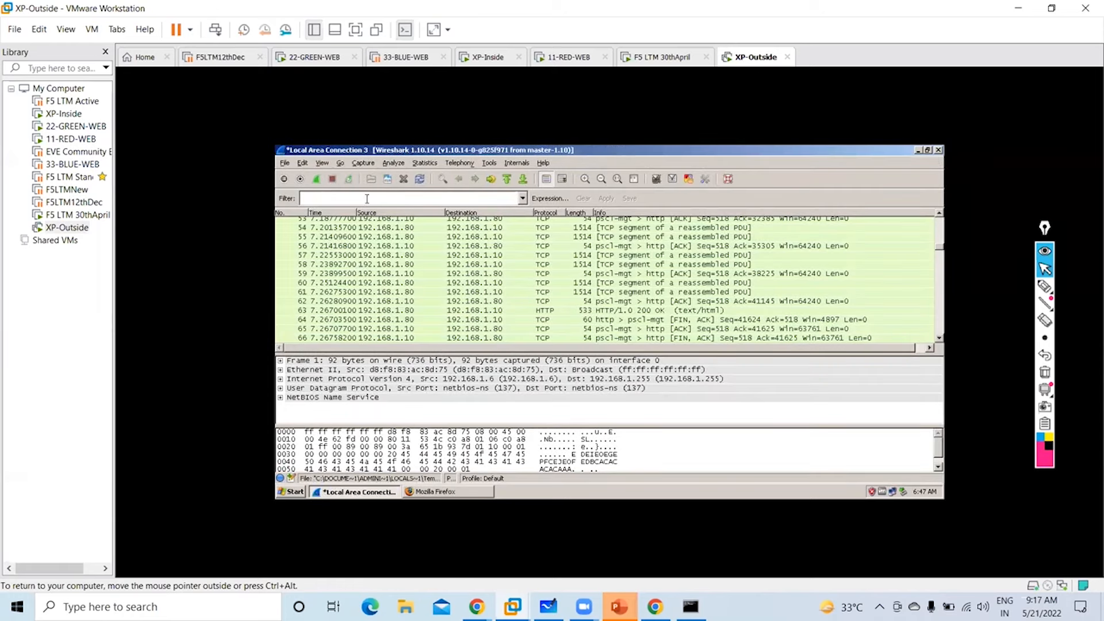
- Check the XP-Outside machine's IP address with ipconfig in a command prompt launched from the Run dialog, and minimize the prompt
left_click(289, 495)
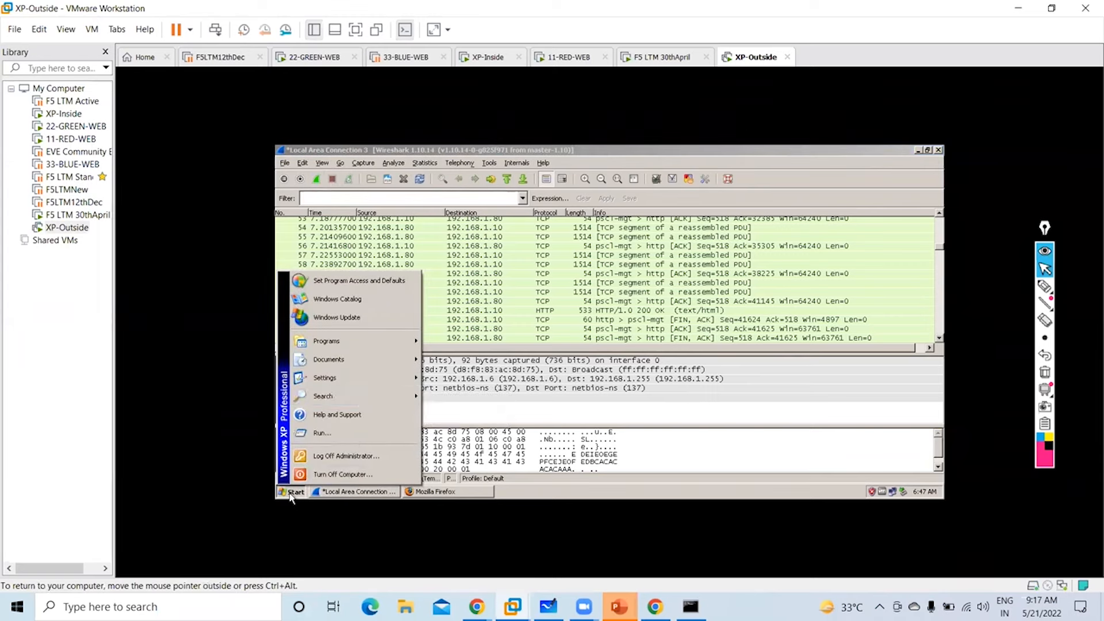
left_click(317, 433)
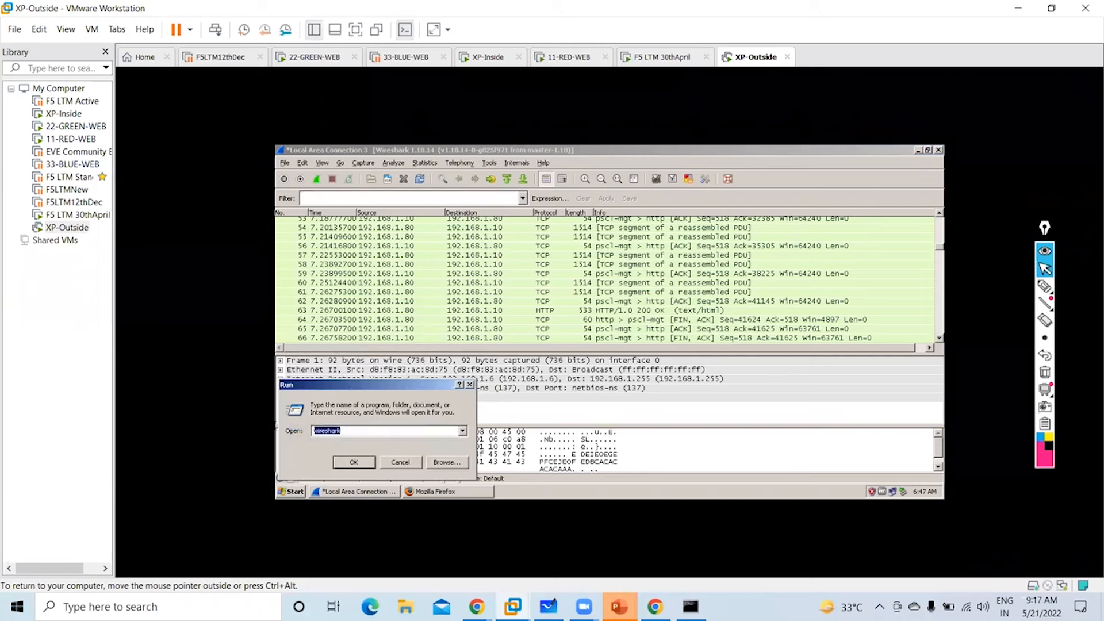
type("cmd")
key("Return")
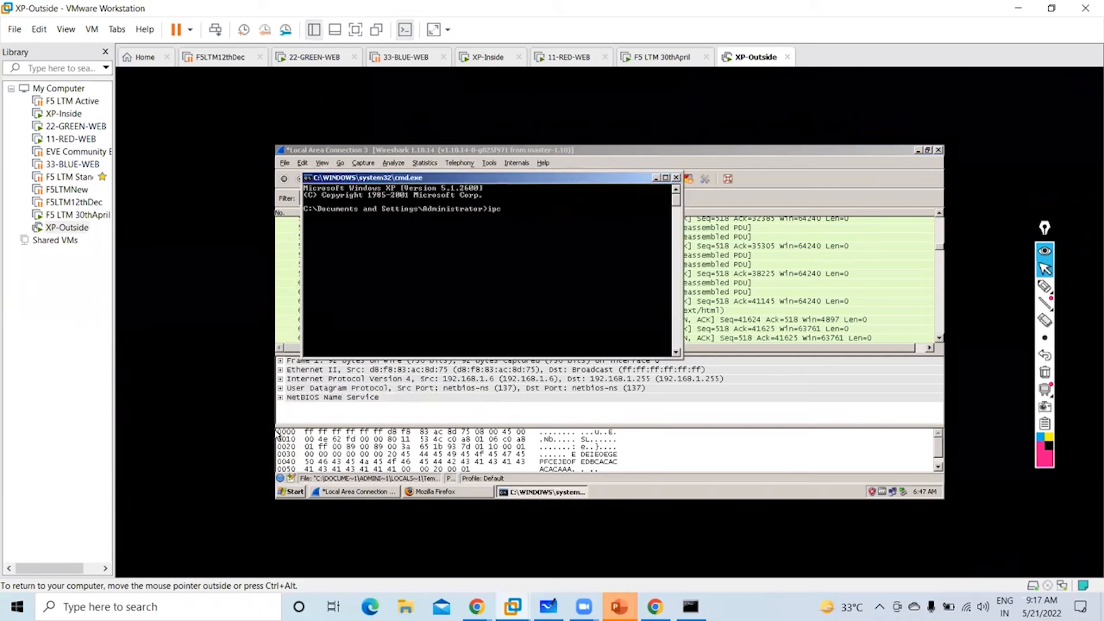
type("ipconfig")
key("Return")
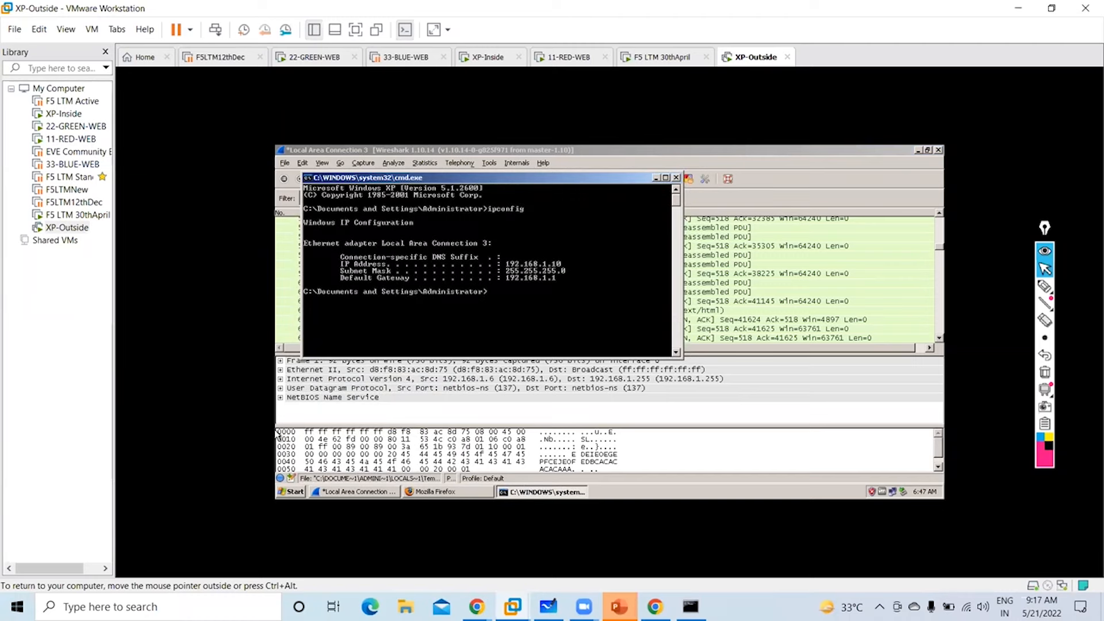
left_click(656, 178)
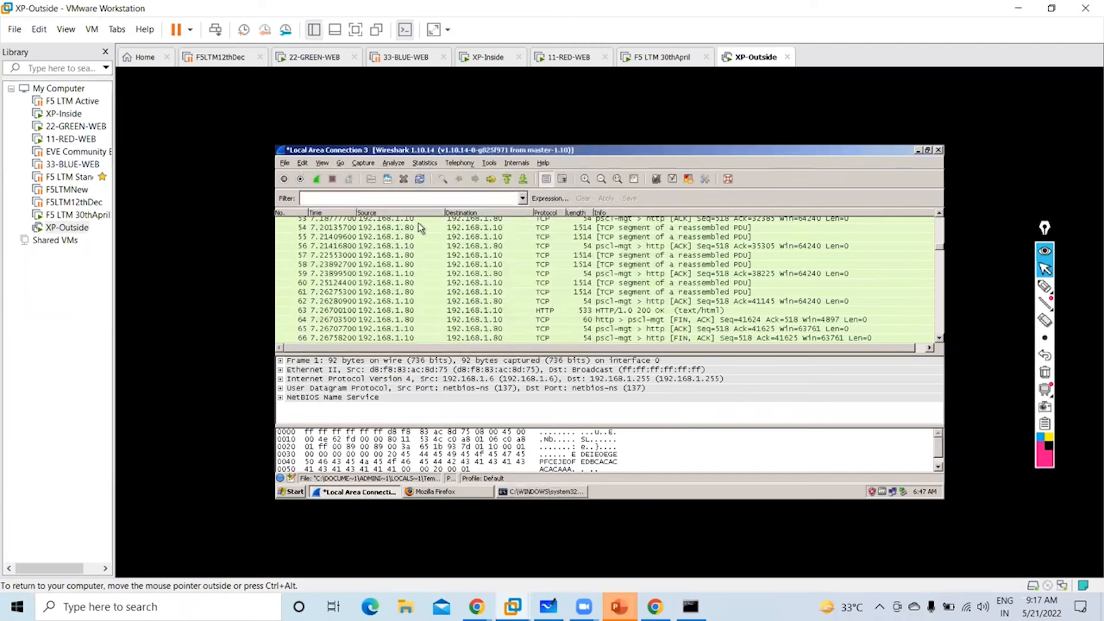
- Filter the captured packets with ip.addr==192.168.1.10
type("ip.addr")
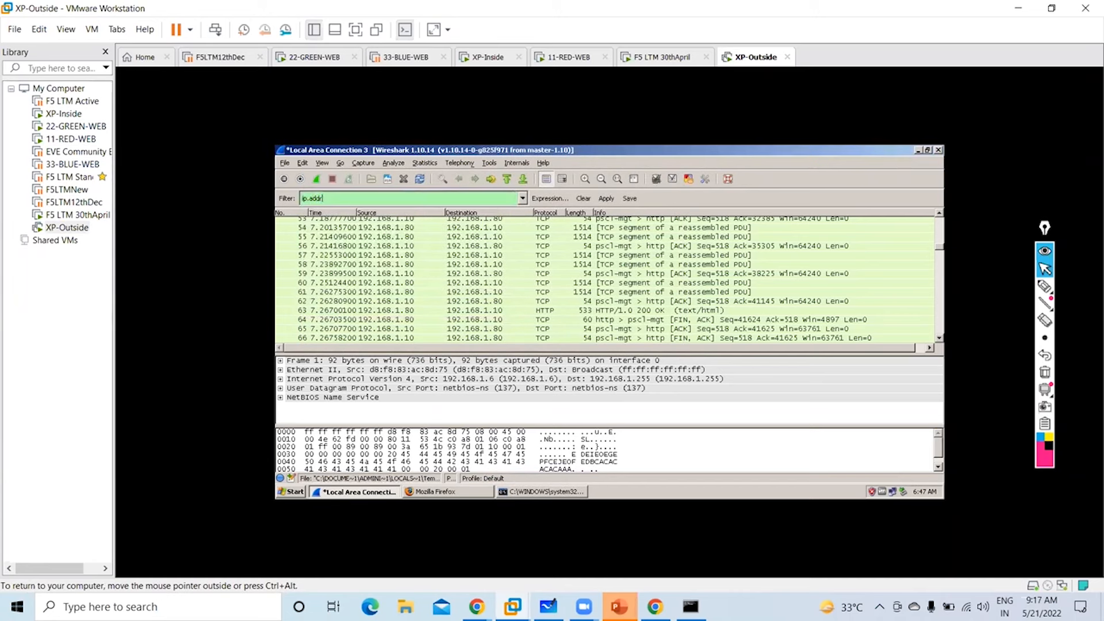
type("==192")
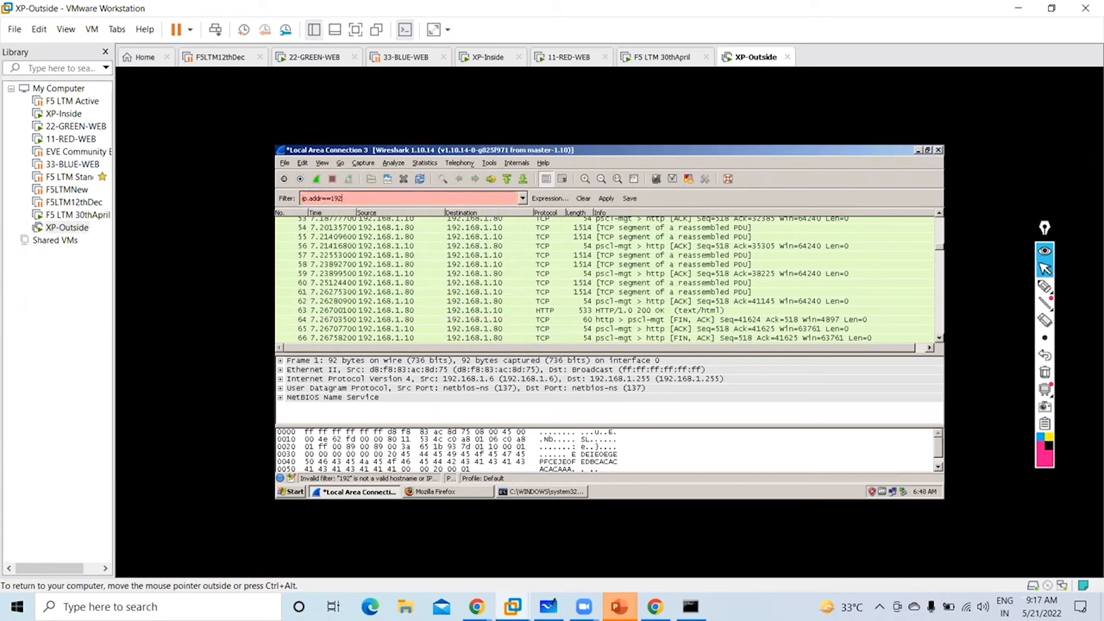
type(".168.1.10")
key("Return")
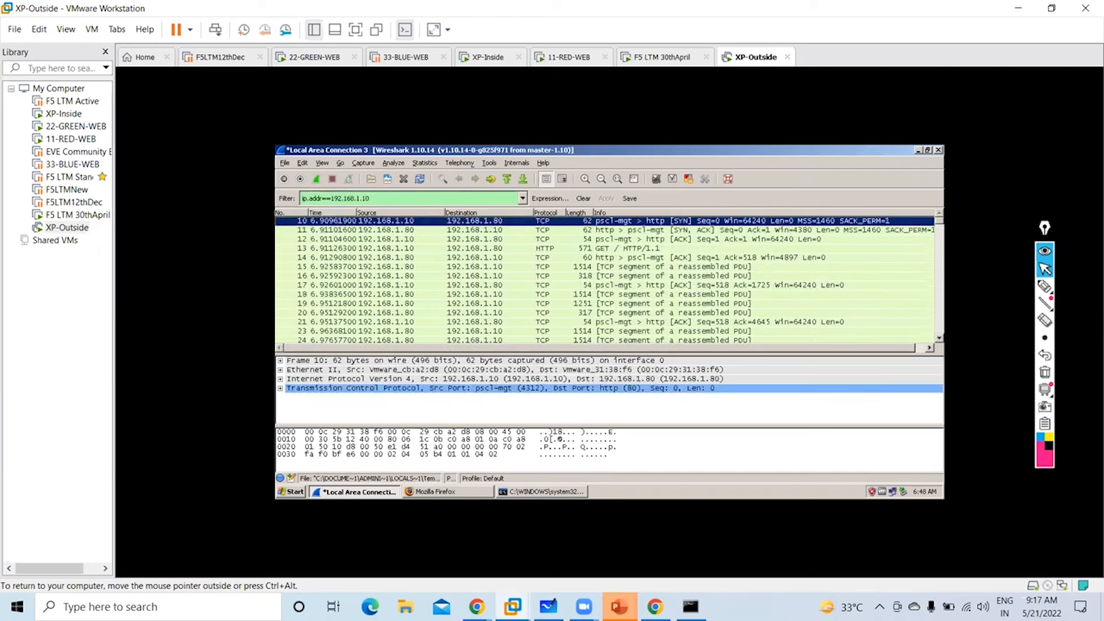
- Open the first GET / HTTP/1.1 packet in its own maximized window and expand its Hypertext Transfer Protocol section
left_click(493, 248)
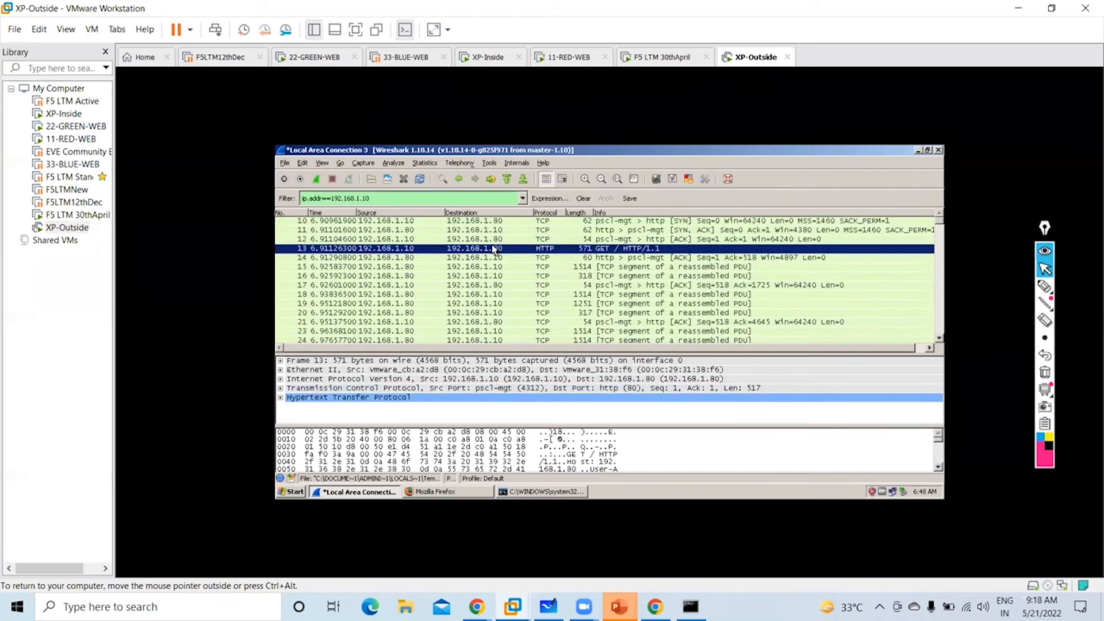
right_click(494, 249)
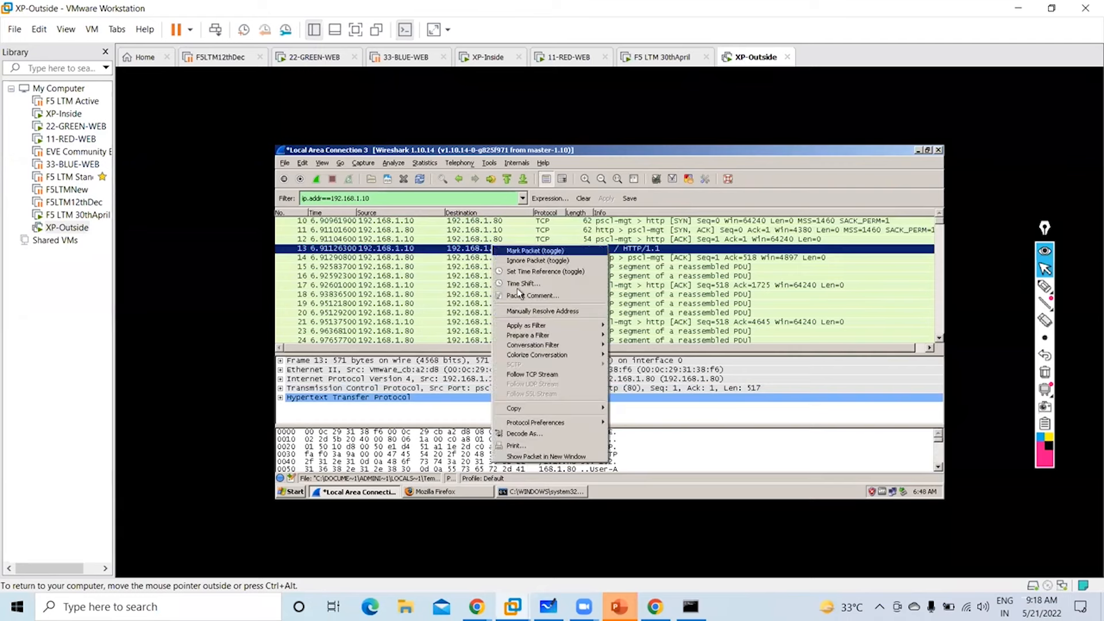
left_click(452, 250)
double_click(435, 254)
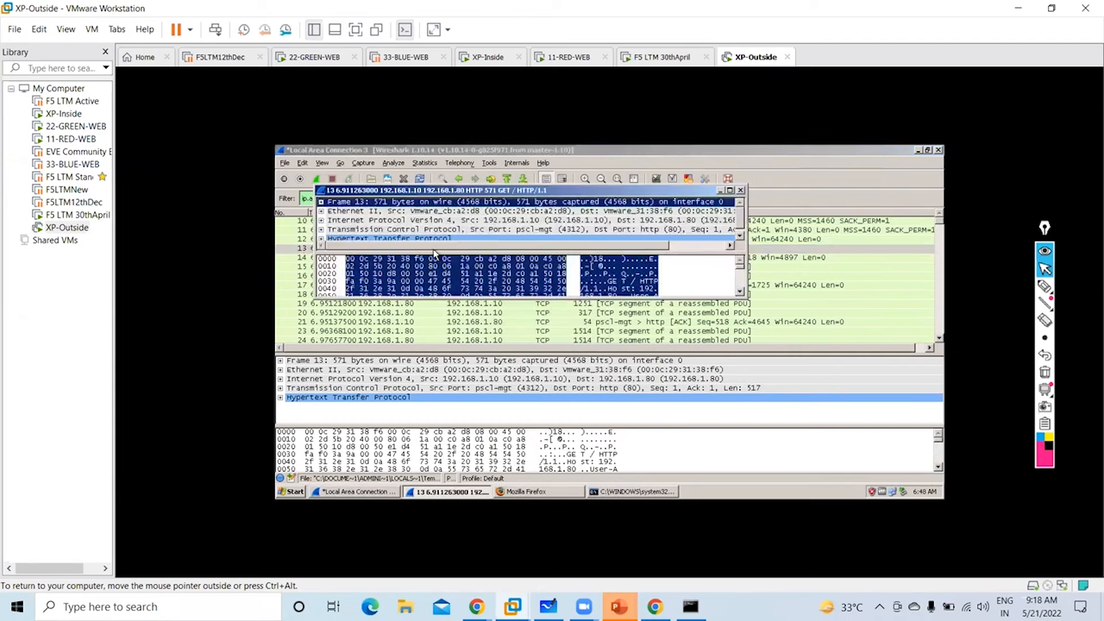
left_click(726, 194)
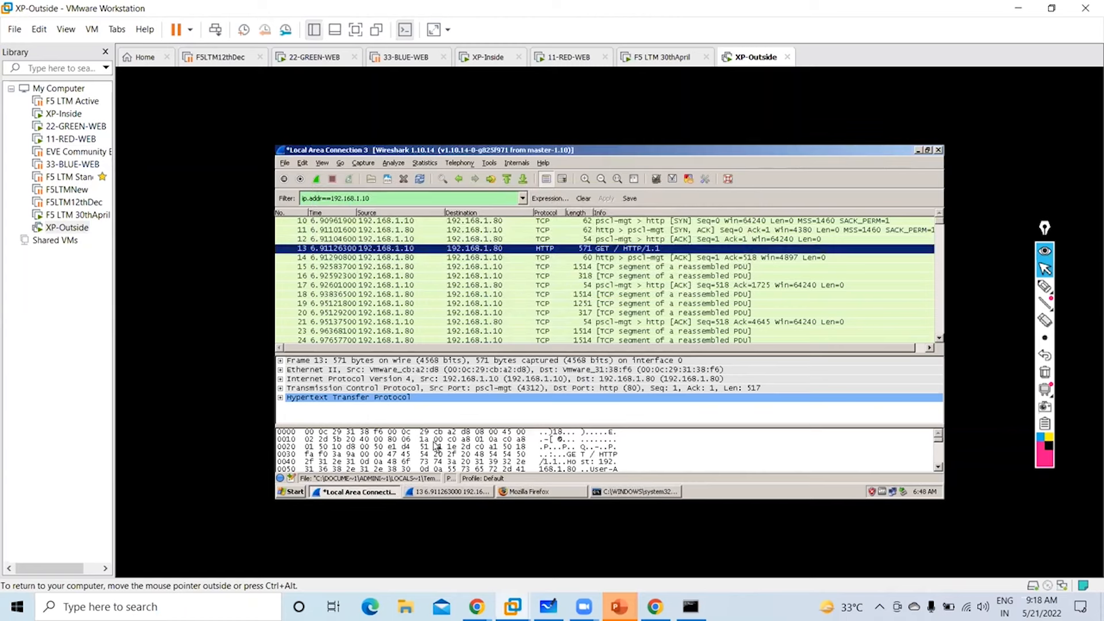
left_click(450, 490)
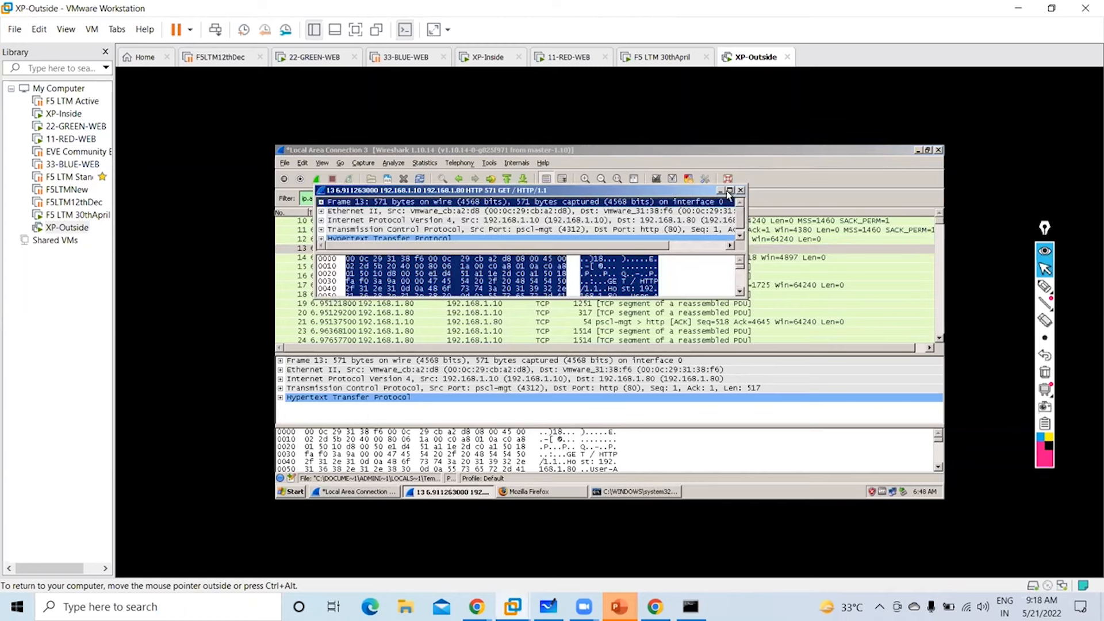
double_click(687, 194)
left_click(281, 199)
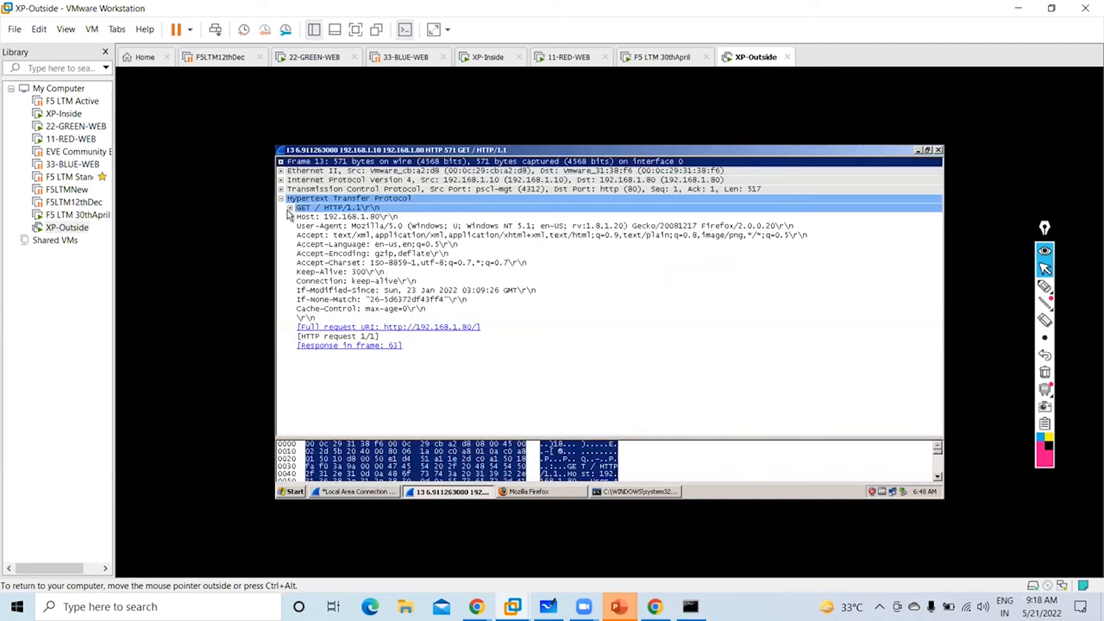
- Mark the HTTP request header lines with a pink freehand curve beside them, and return to the normal pointer
left_click(1045, 286)
mouse_move(750, 217)
left_mouse_down()
mouse_move(831, 217)
mouse_move(838, 315)
mouse_move(755, 349)
left_mouse_up()
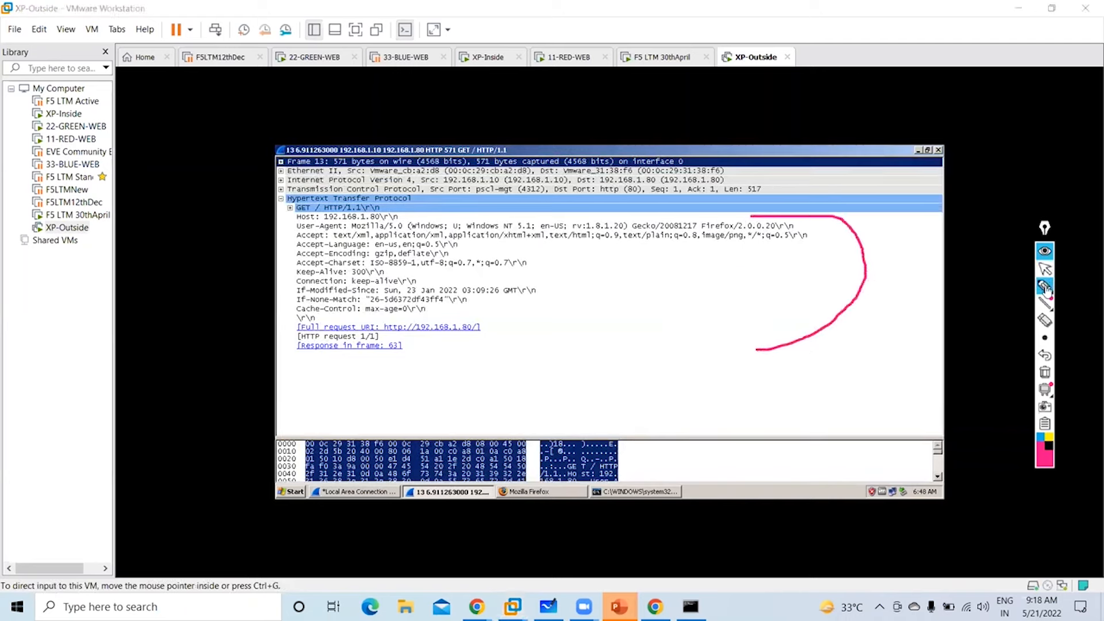
left_click(1048, 270)
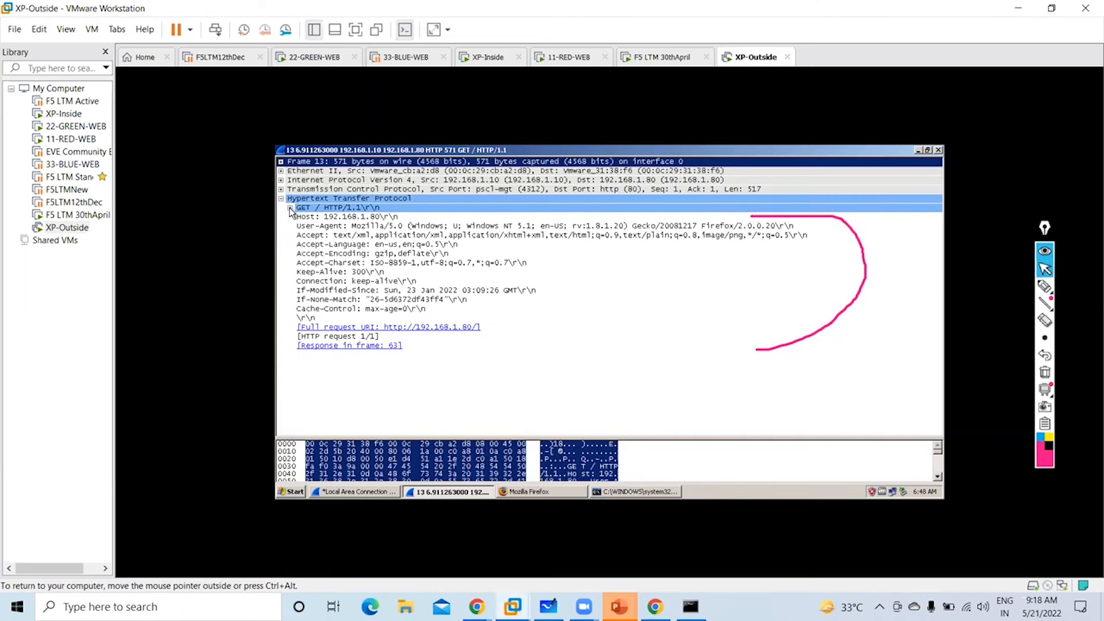
- Expand the GET / HTTP/1.1 line to examine the request details, and close the packet window
left_click(290, 208)
left_click(294, 216)
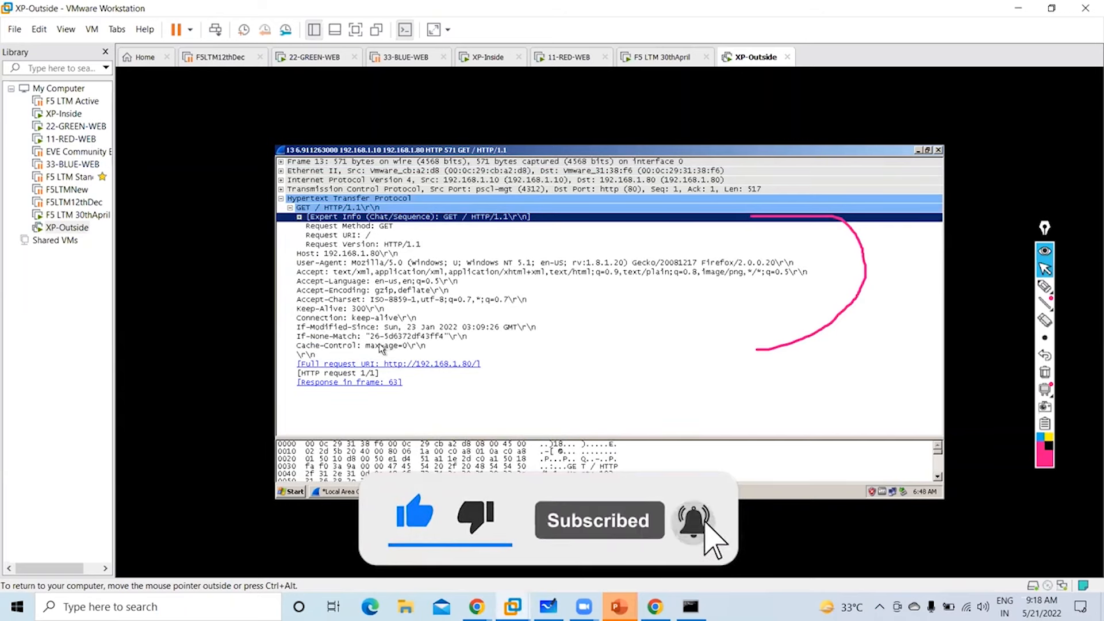
left_click(938, 149)
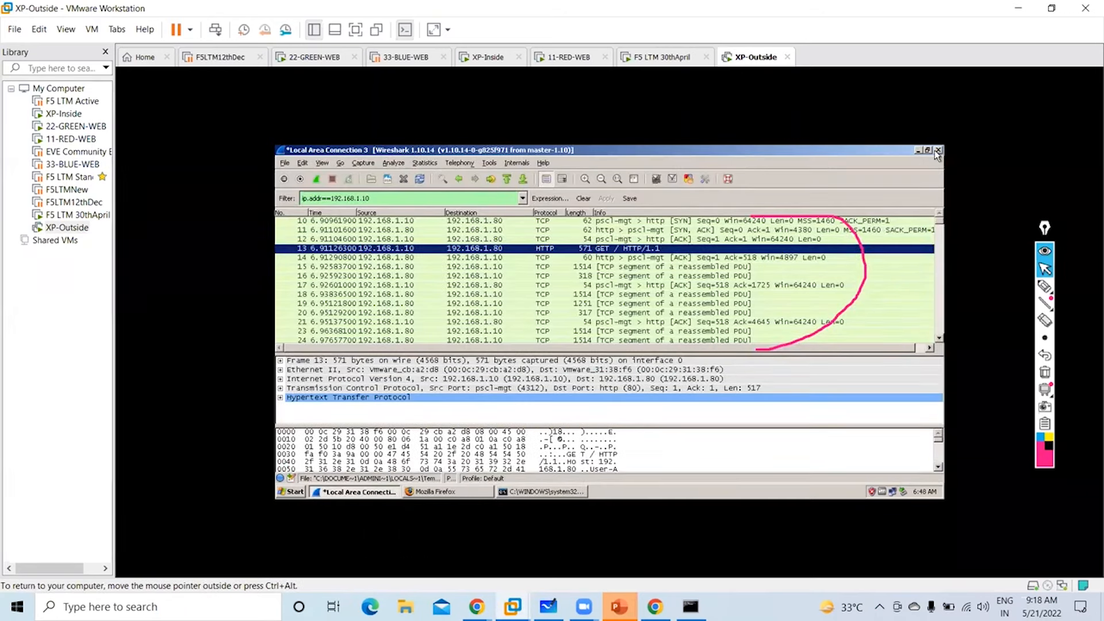
- Quit Wireshark without saving, relaunch it from the Run dialog, and start a fresh capture on Local Area Connection 3
left_click(937, 150)
left_click(723, 353)
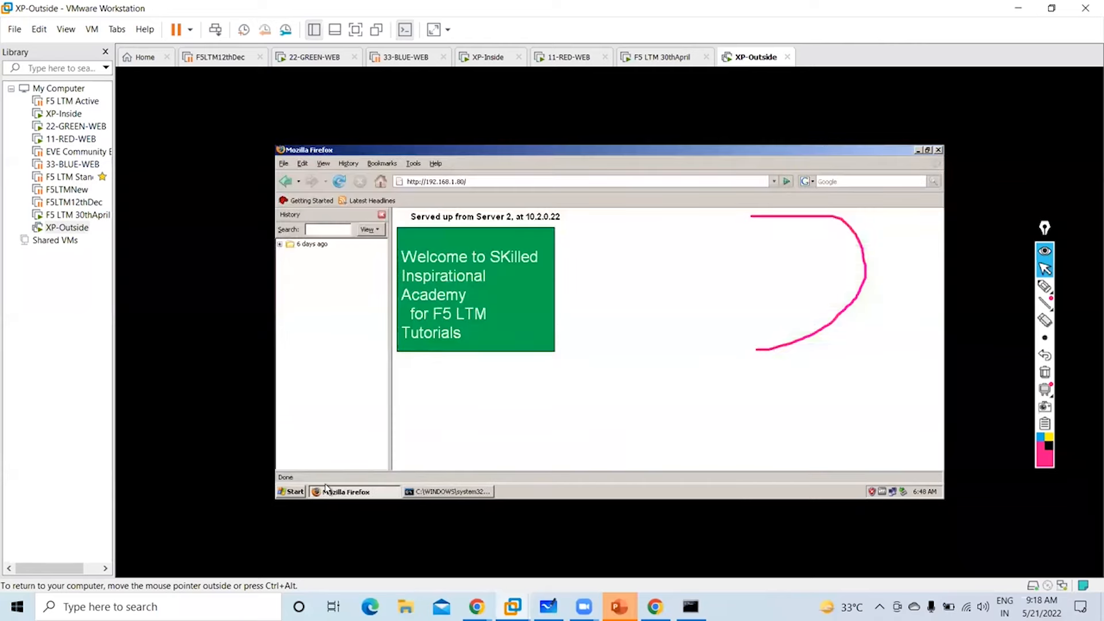
left_click(294, 492)
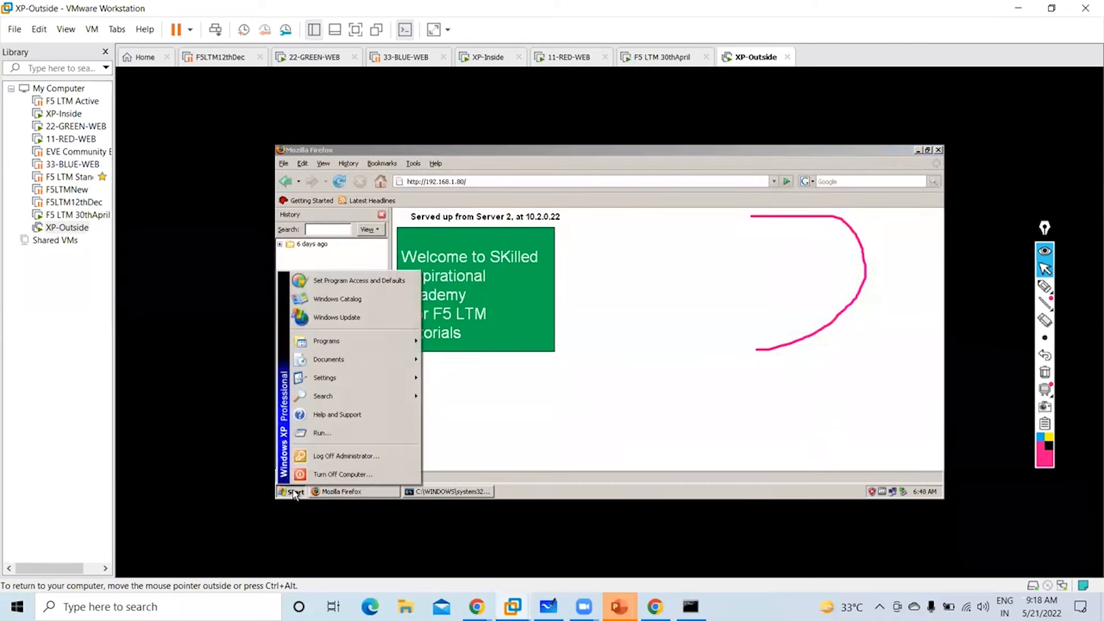
left_click(320, 433)
type("wi")
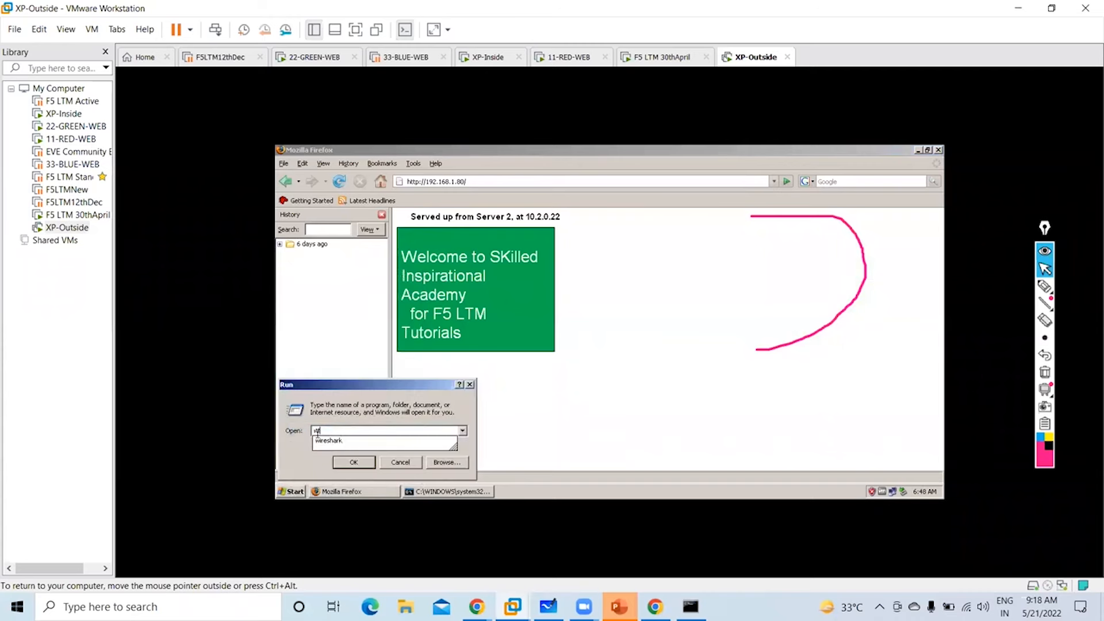
key("Down")
key("Return")
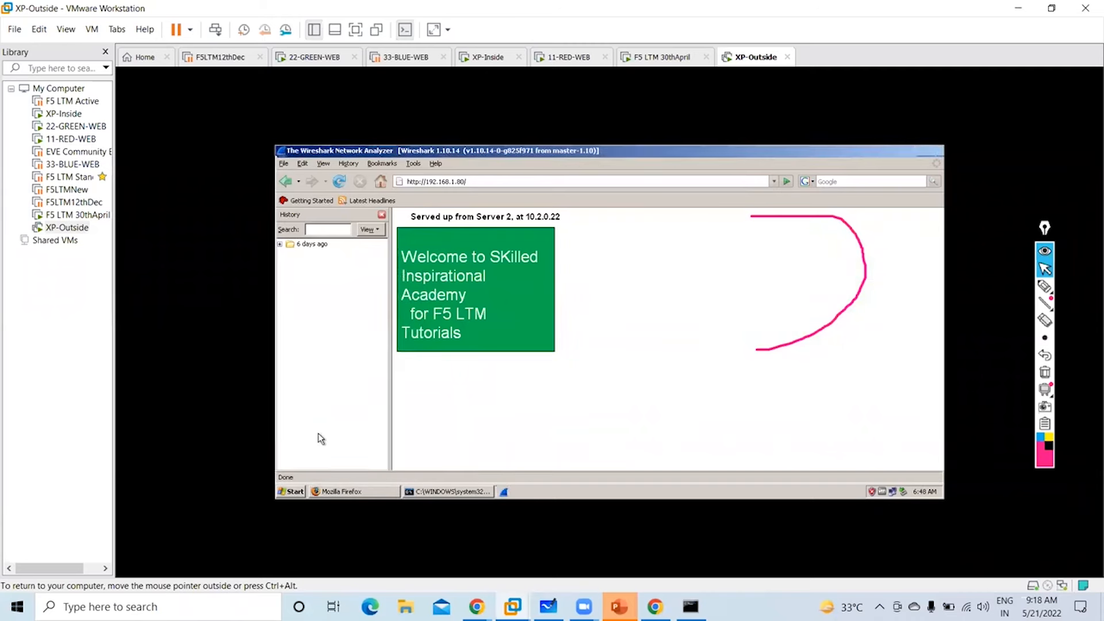
left_click(404, 318)
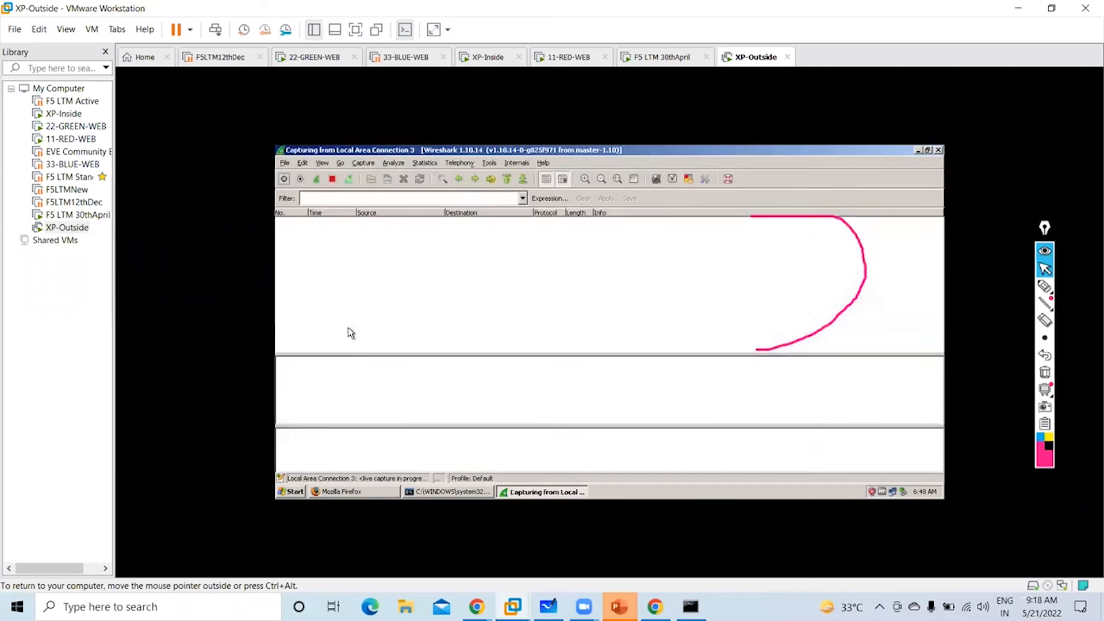
left_click(371, 493)
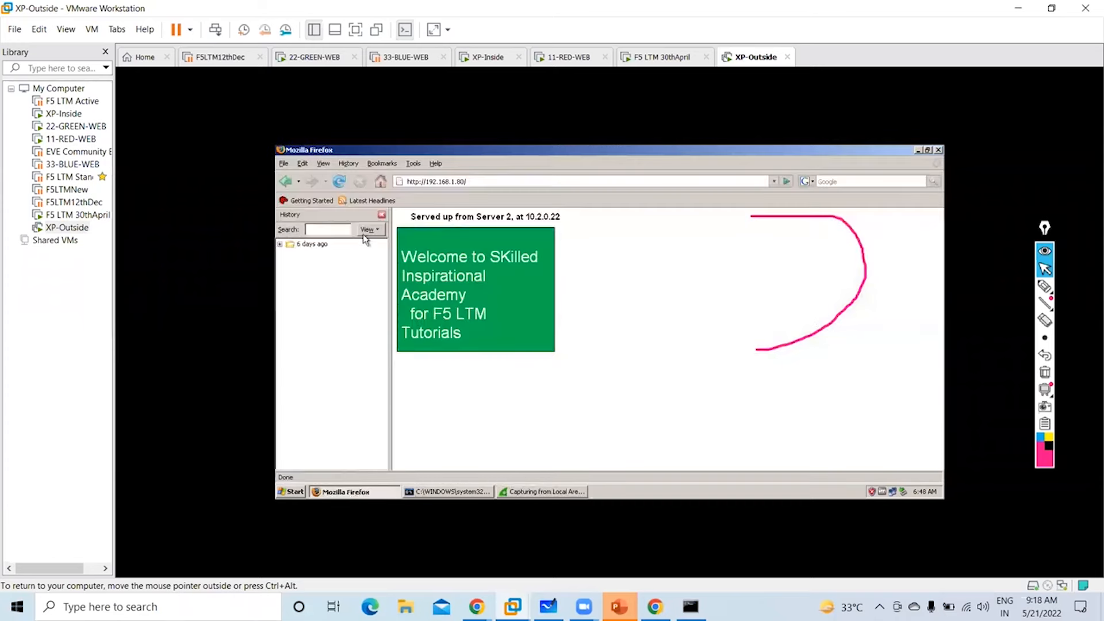
left_click(340, 181)
left_click(340, 181)
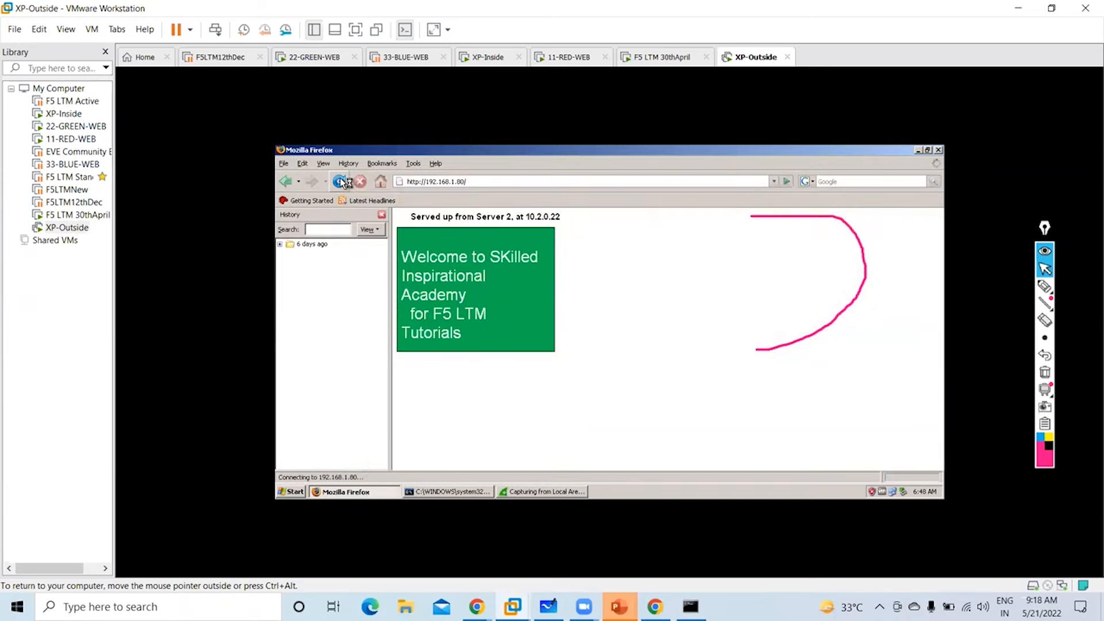
left_click(537, 492)
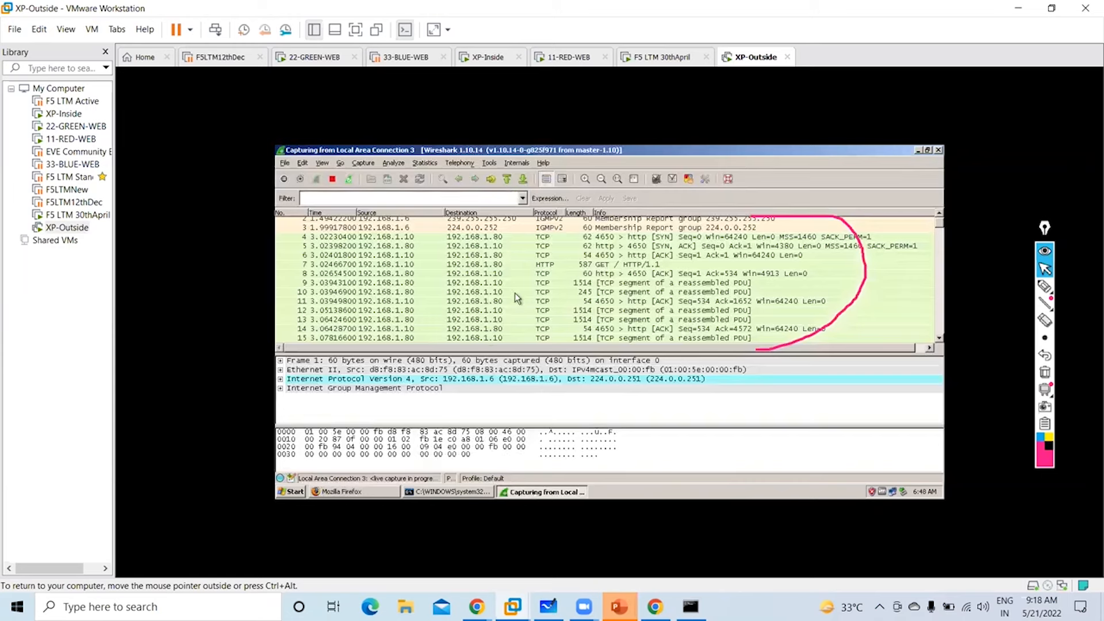
- Select the first GET / HTTP/1.1 packet and filter the running capture to http
left_click(533, 266)
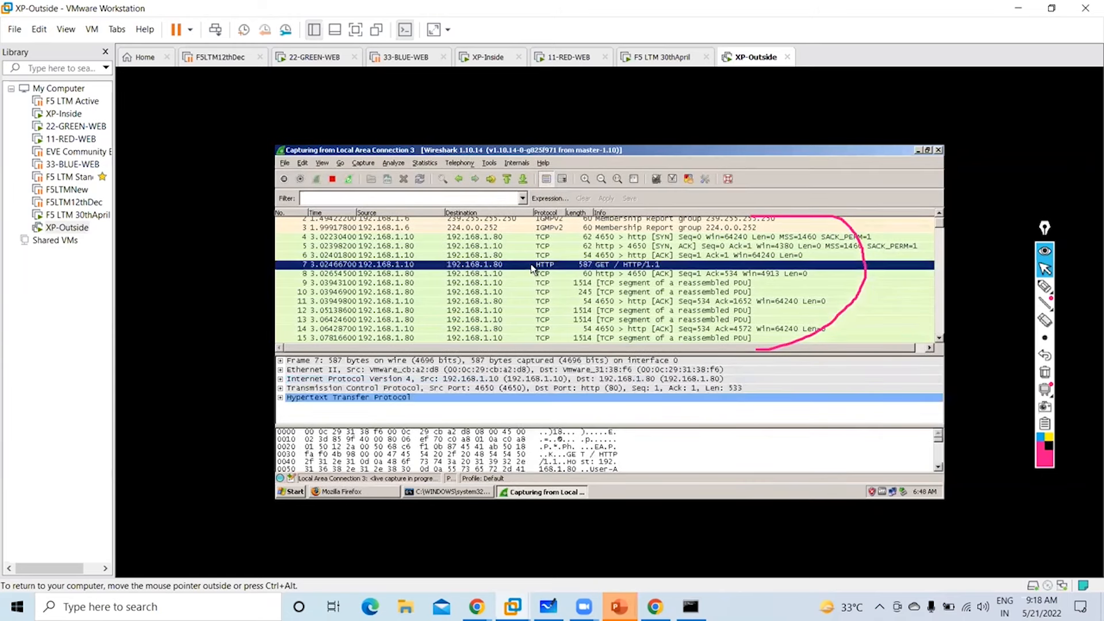
scroll(530, 266, "down", 2)
left_click(407, 198)
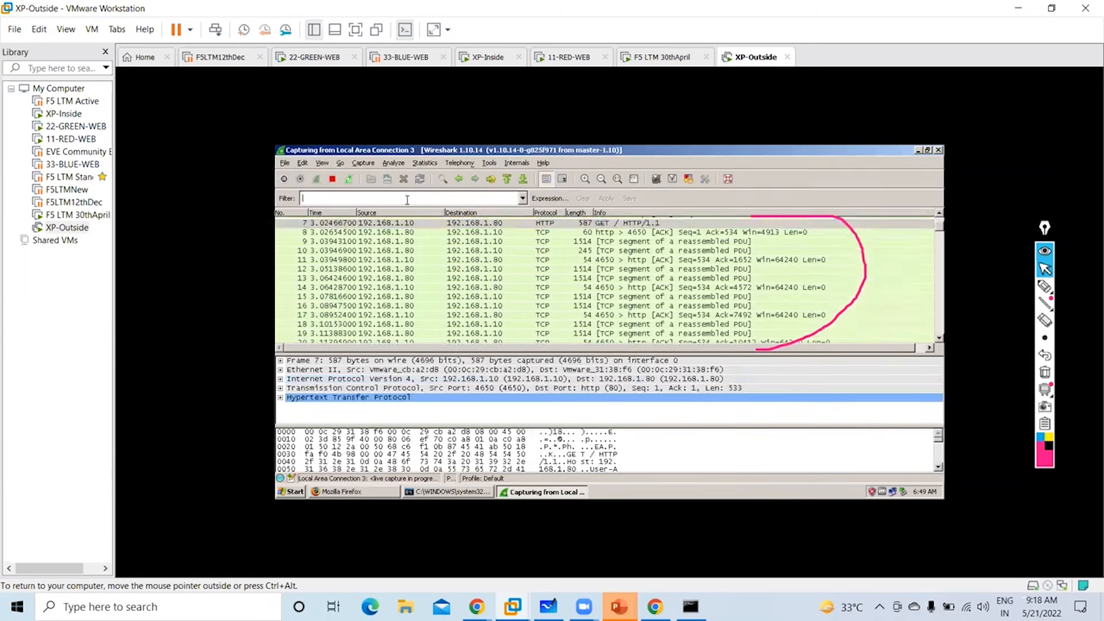
type("http")
key("Return")
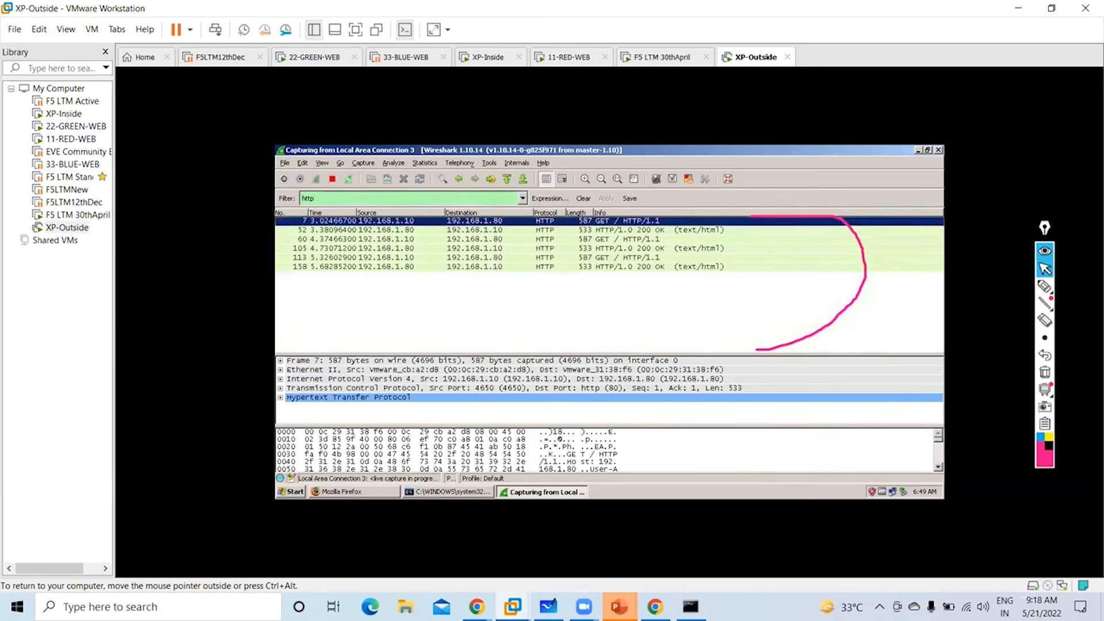
- Open the first HTTP/1.0 200 OK response in its own maximized window and expand its Hypertext Transfer Protocol and Content-length details
left_click(556, 232)
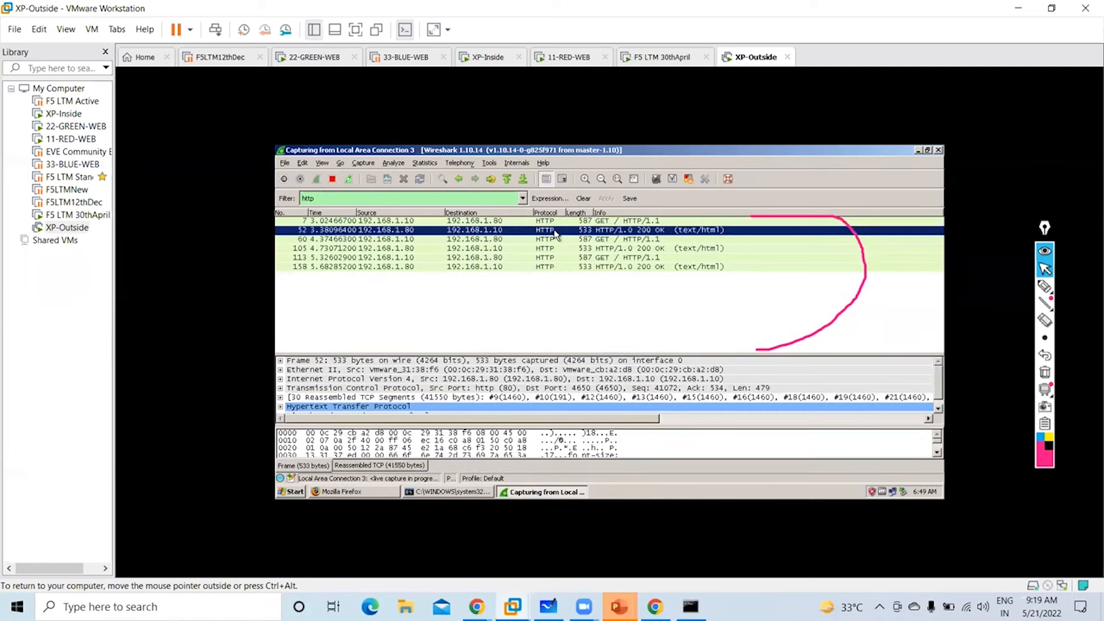
double_click(555, 232)
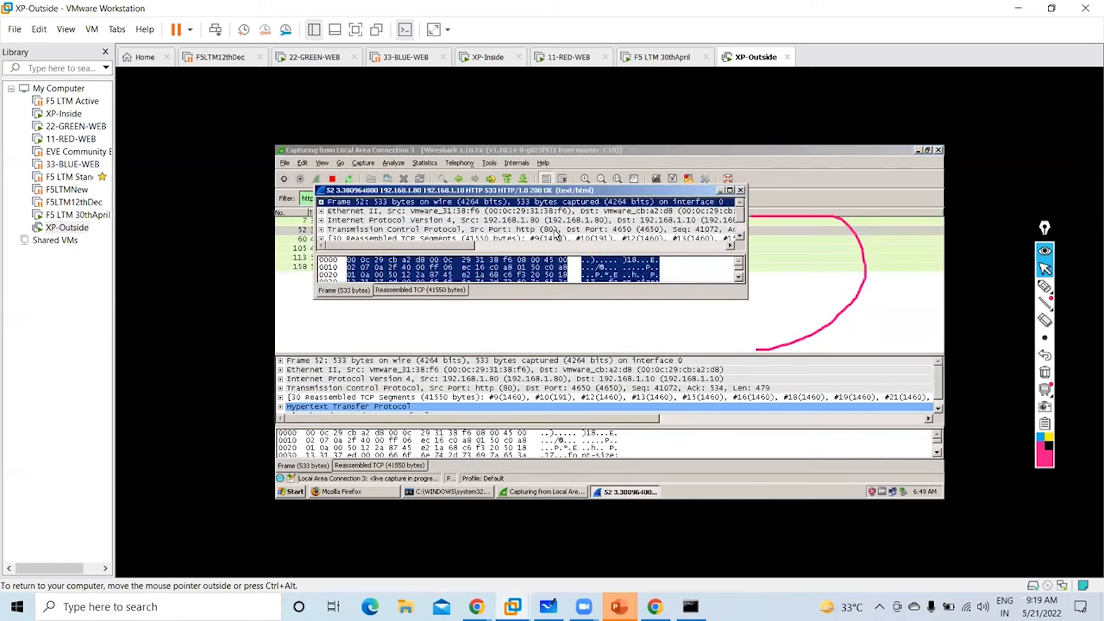
left_click(729, 190)
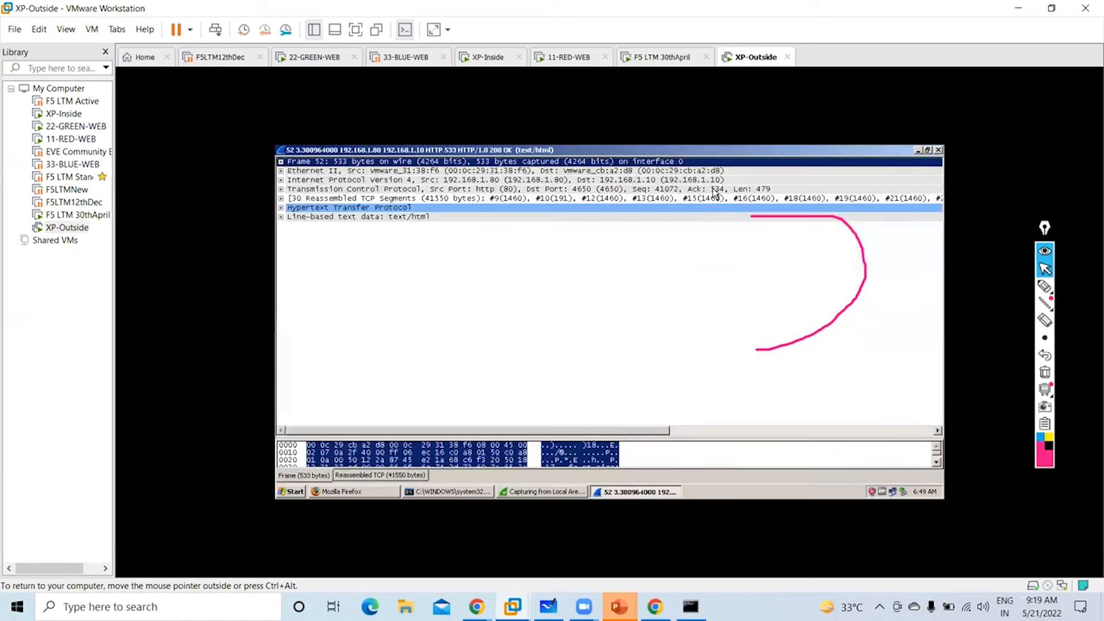
left_click(281, 208)
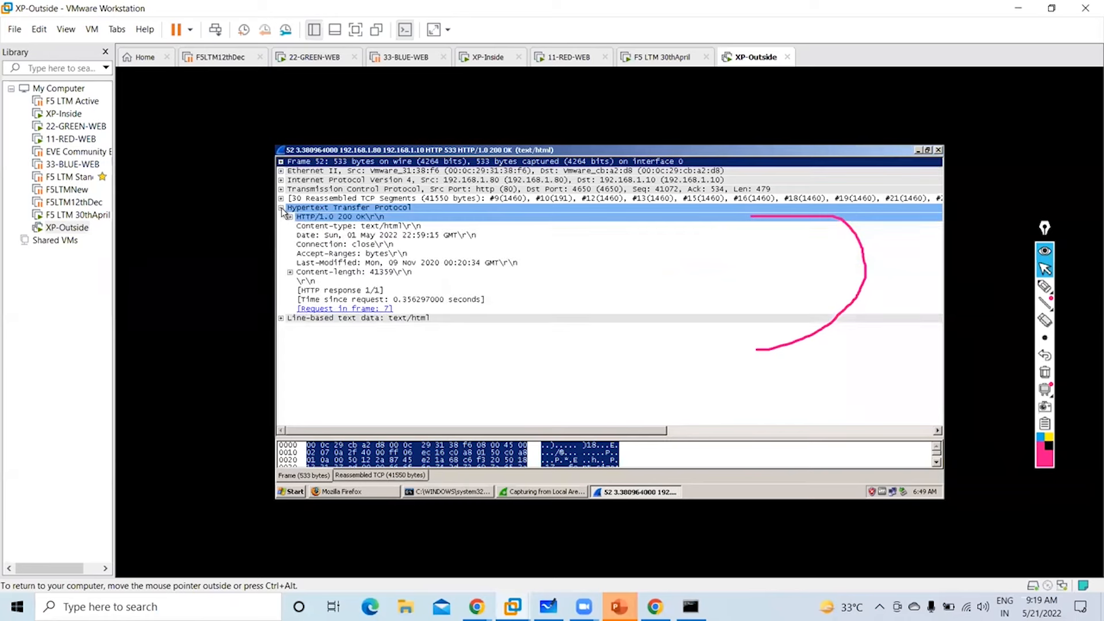
left_click(290, 273)
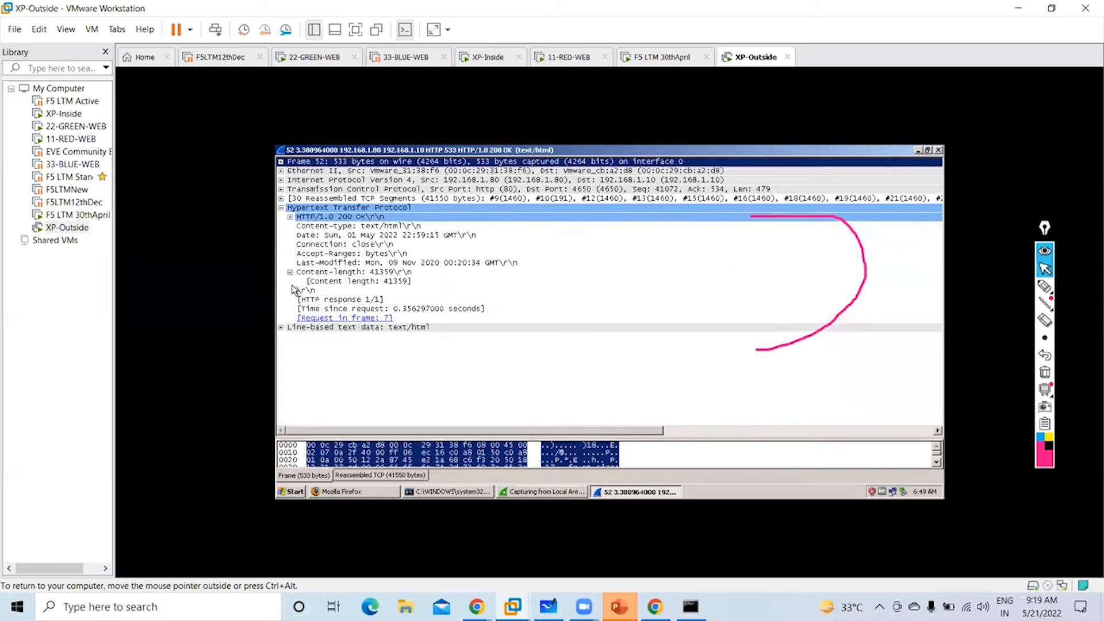
- Examine the Date, Connection, Accept-Ranges, Last-Modified and Content-length headers of the first 200 OK response
left_click(350, 234)
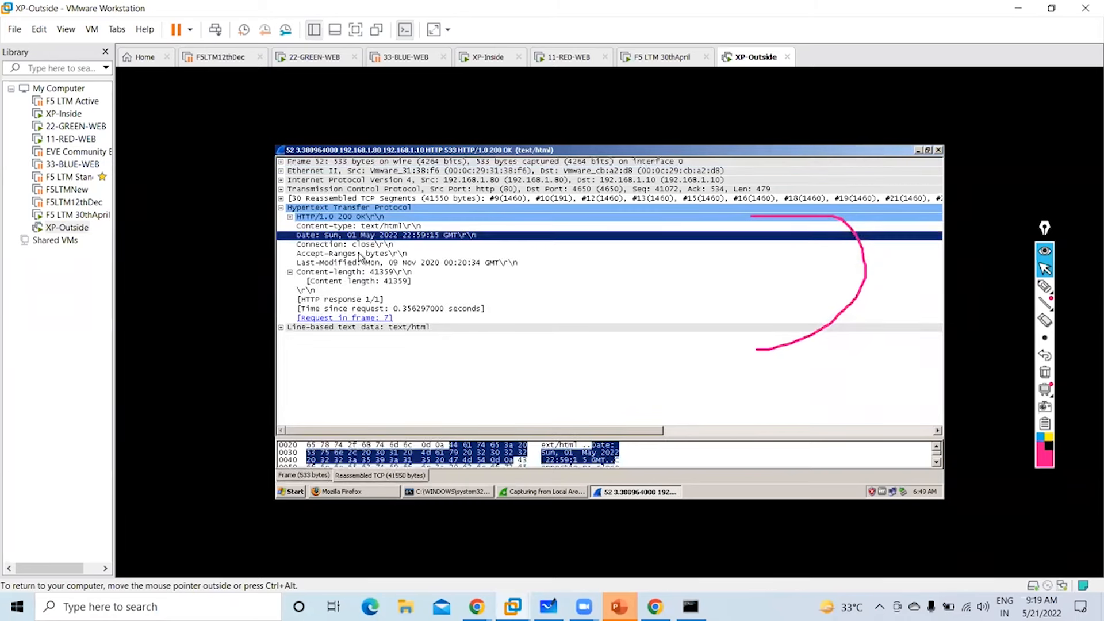
left_click(360, 253)
left_click(369, 273)
left_click(414, 244)
left_click(409, 263)
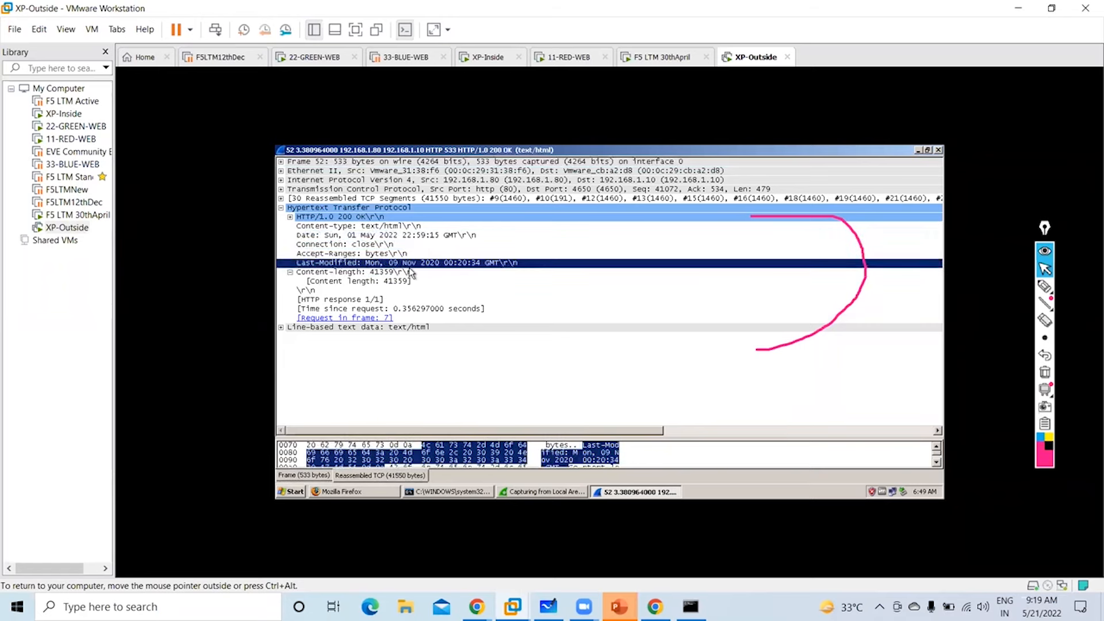
left_click(388, 236)
- Expand the HTTP/1.0 200 OK status line, examine its status code and remaining response lines, and minimize the packet window
left_click(290, 216)
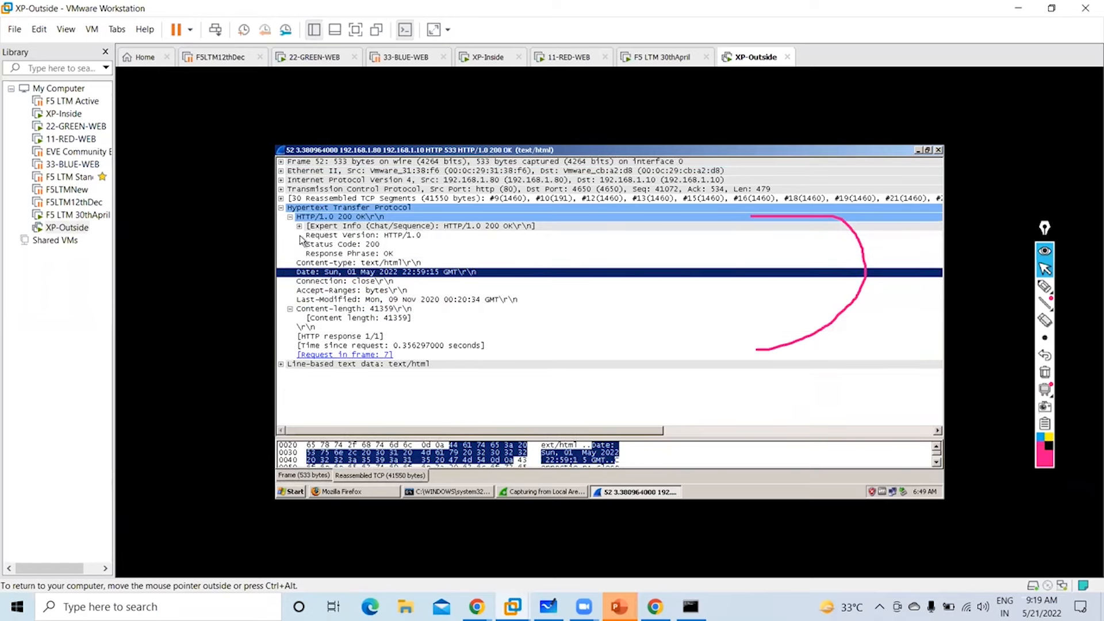
left_click(302, 264)
left_click(323, 245)
left_click(327, 271)
left_click(332, 299)
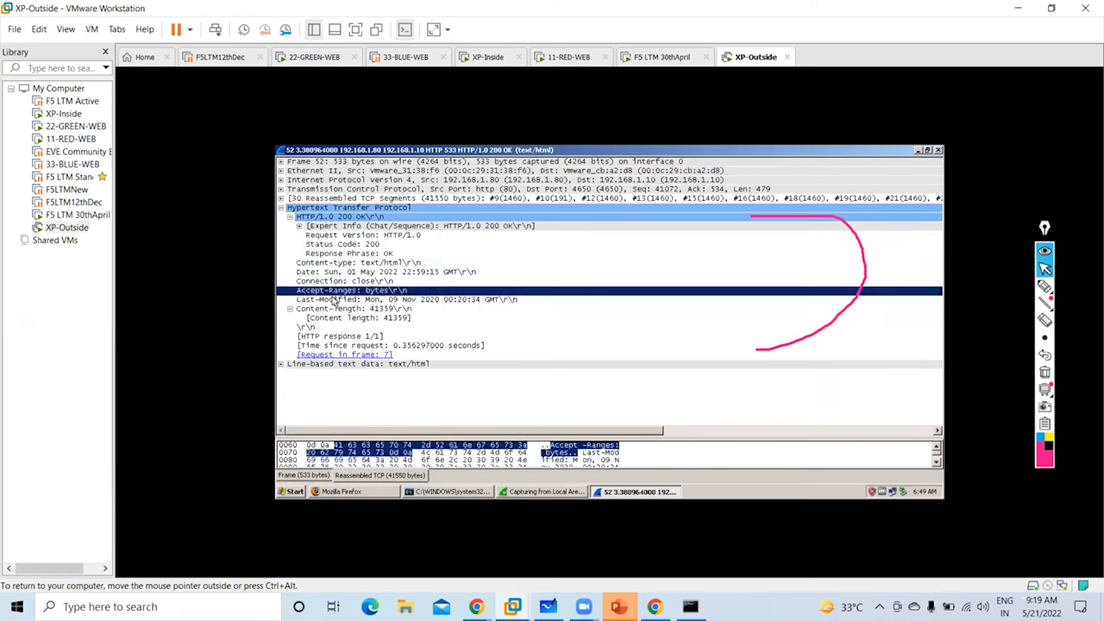
left_click(336, 309)
left_click(340, 318)
left_click(342, 336)
left_click(345, 345)
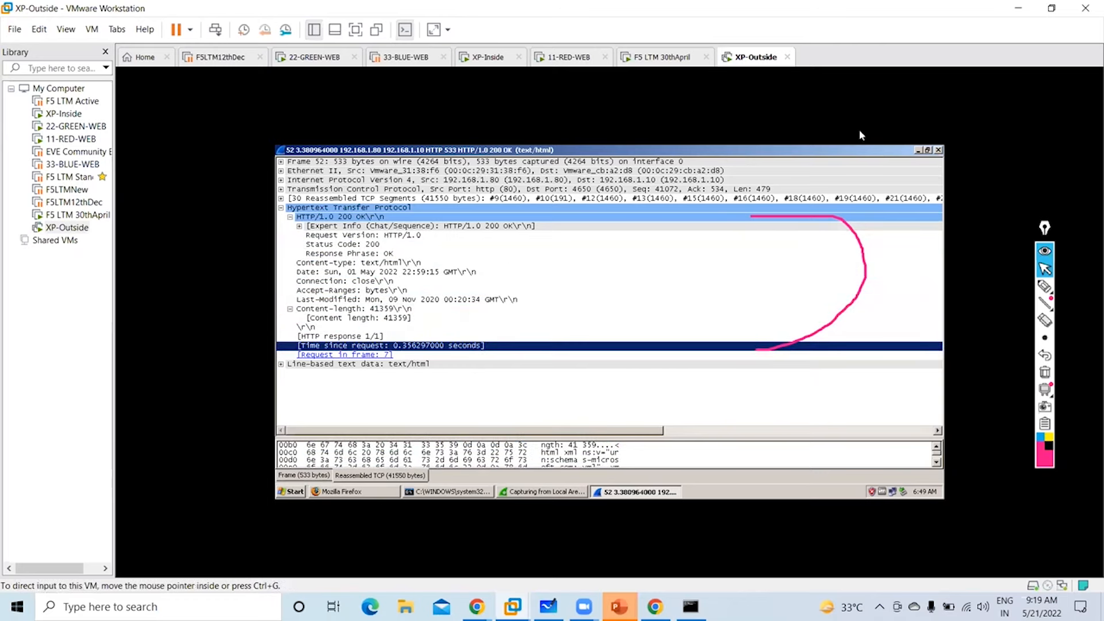
left_click(917, 151)
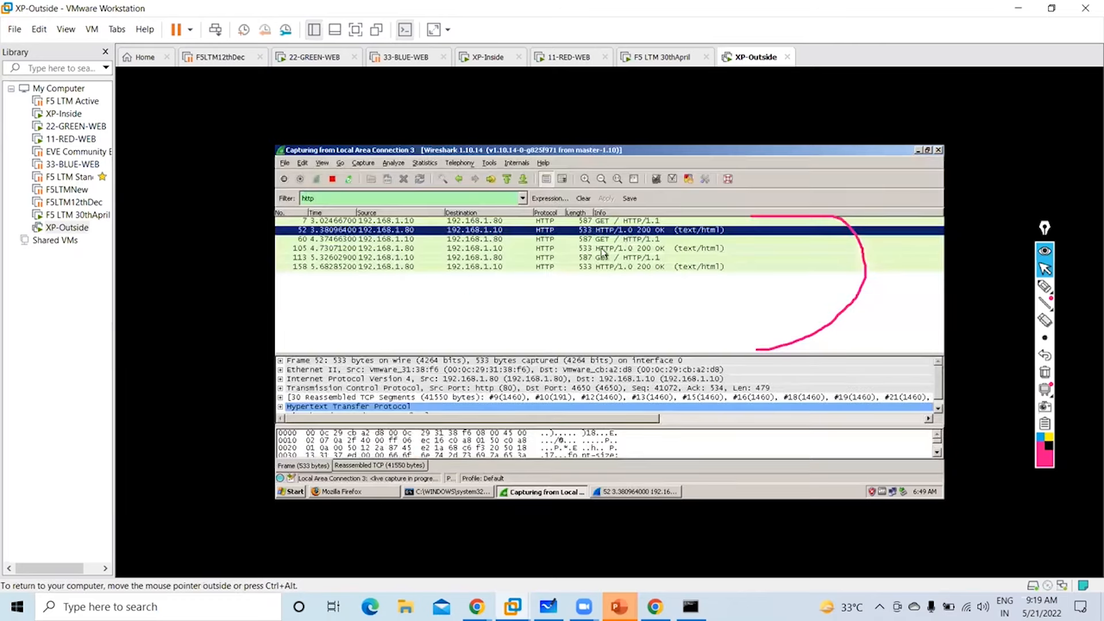
- View the latest HTTP/1.0 200 OK response, packet 158, in a maximized window and close it
left_click(596, 268)
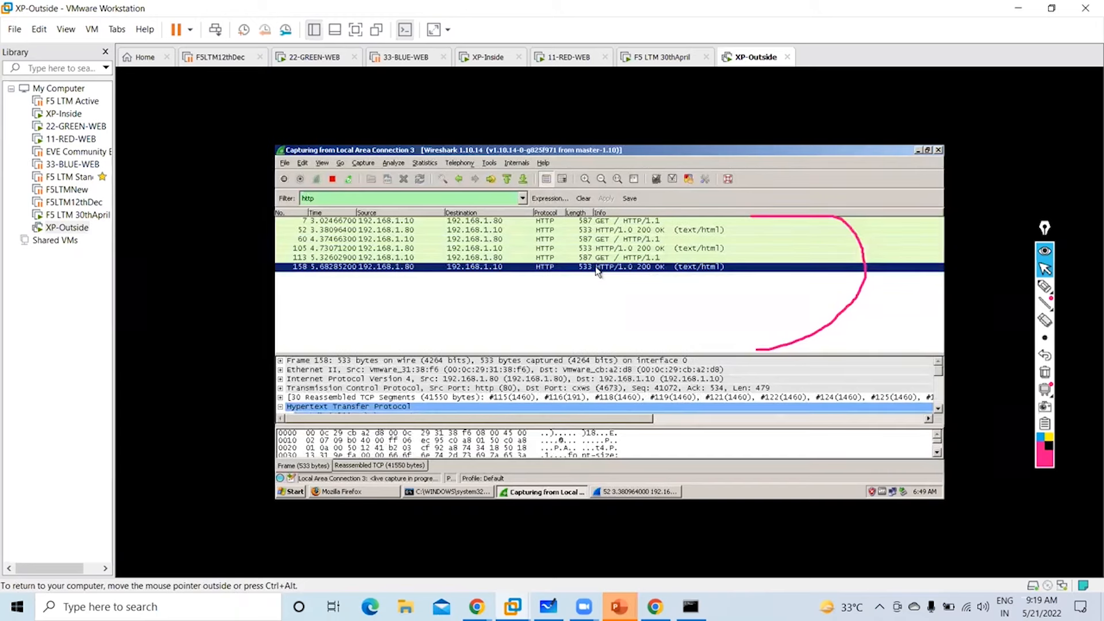
double_click(596, 267)
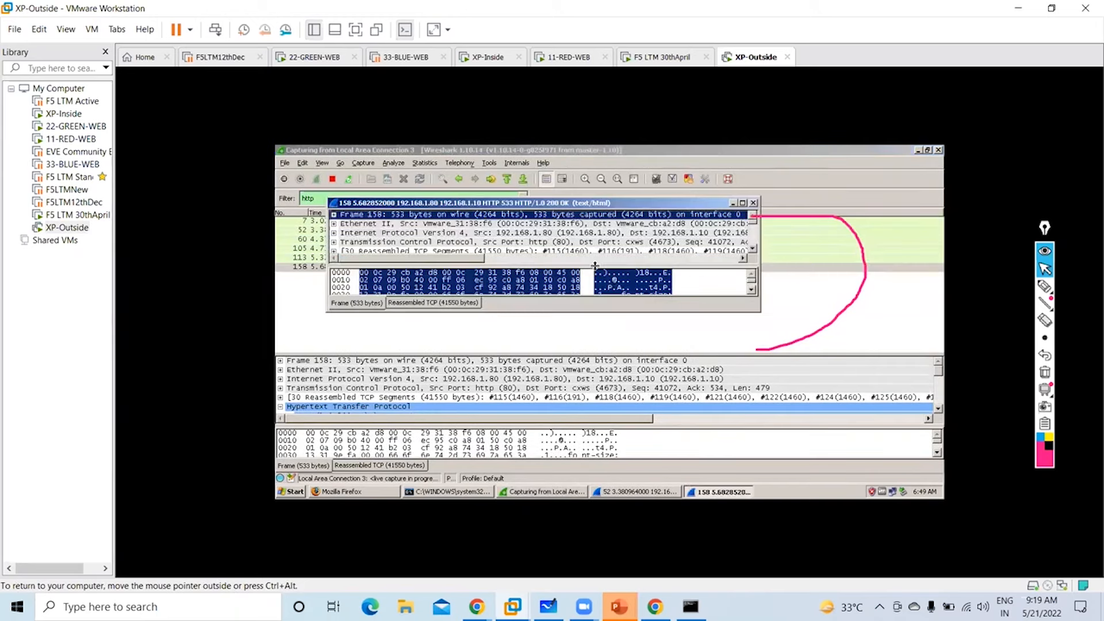
left_click(742, 203)
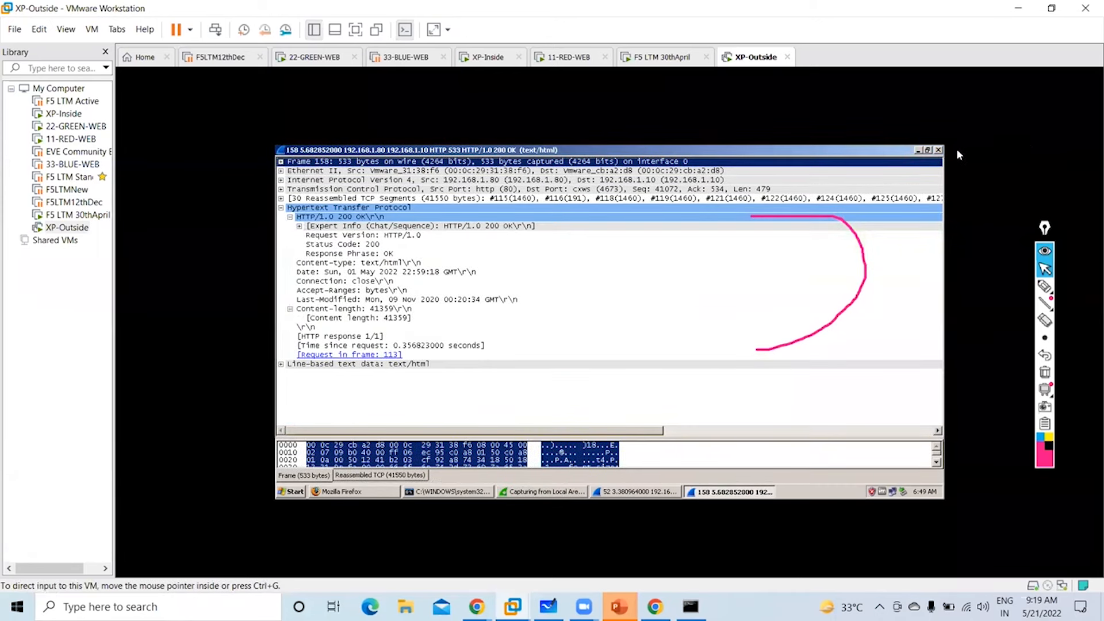
left_click(938, 149)
- Reopen packet 158 in its own window and examine its Date, Content-length and HTTP response lines
right_click(557, 268)
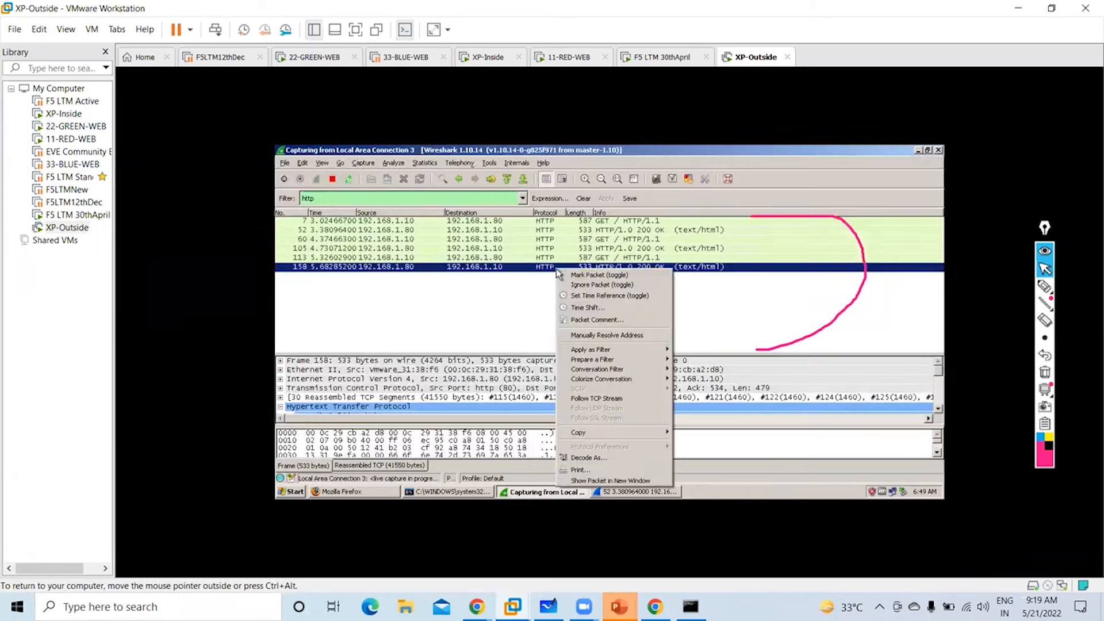
left_click(498, 267)
double_click(498, 267)
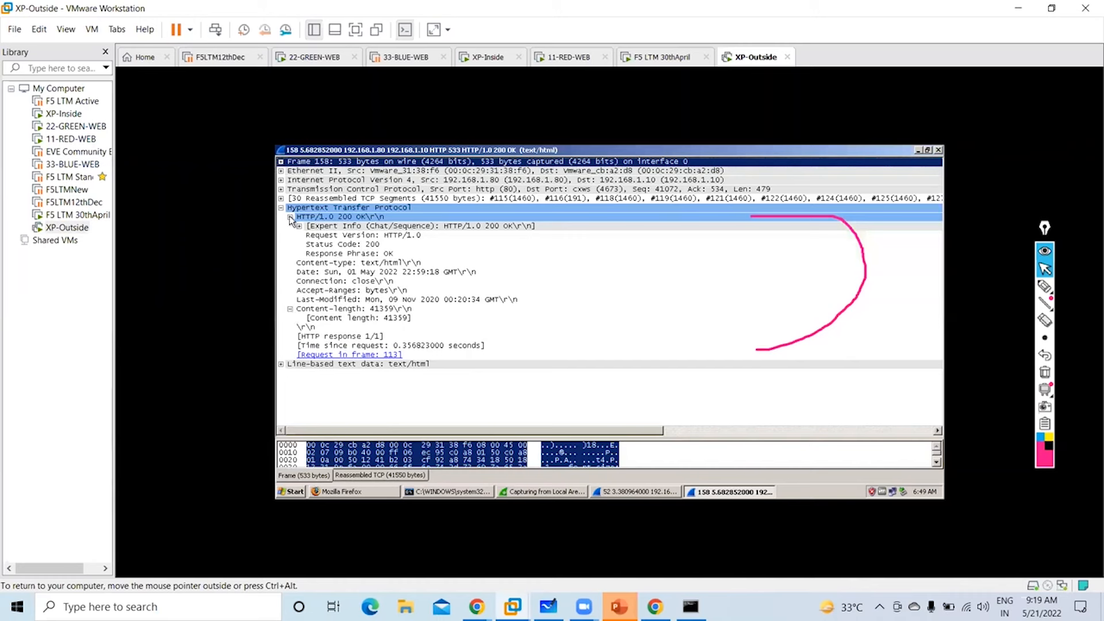
left_click(320, 274)
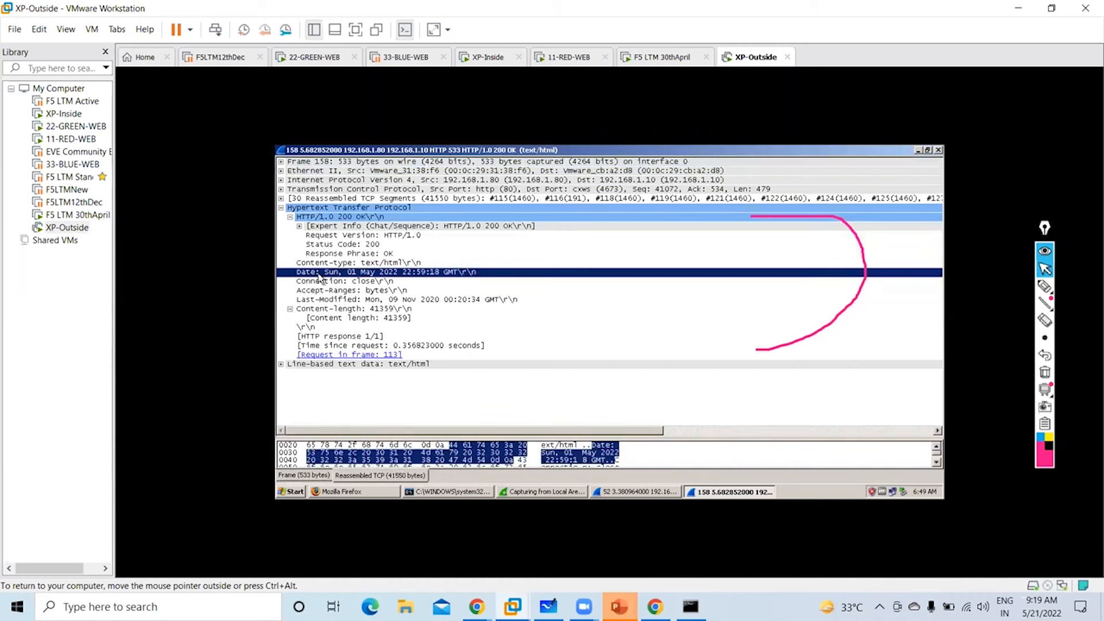
left_click(325, 309)
left_click(334, 326)
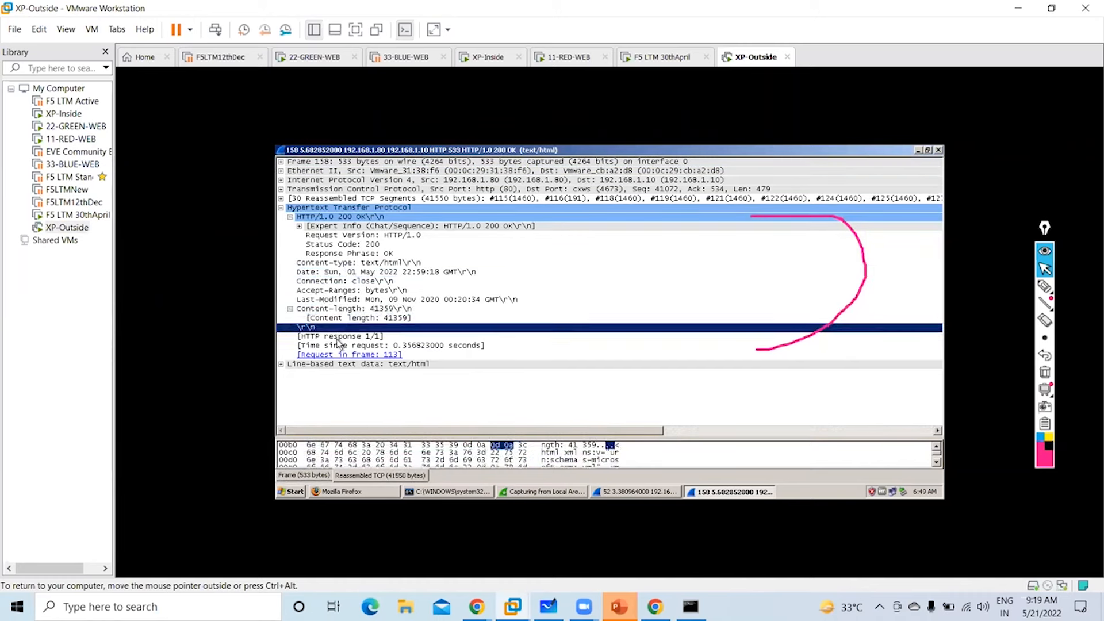
left_click(336, 338)
- Expand the Line-based text data of packet 158, look through the HTML, recheck the Date header, and close the window
left_click(281, 364)
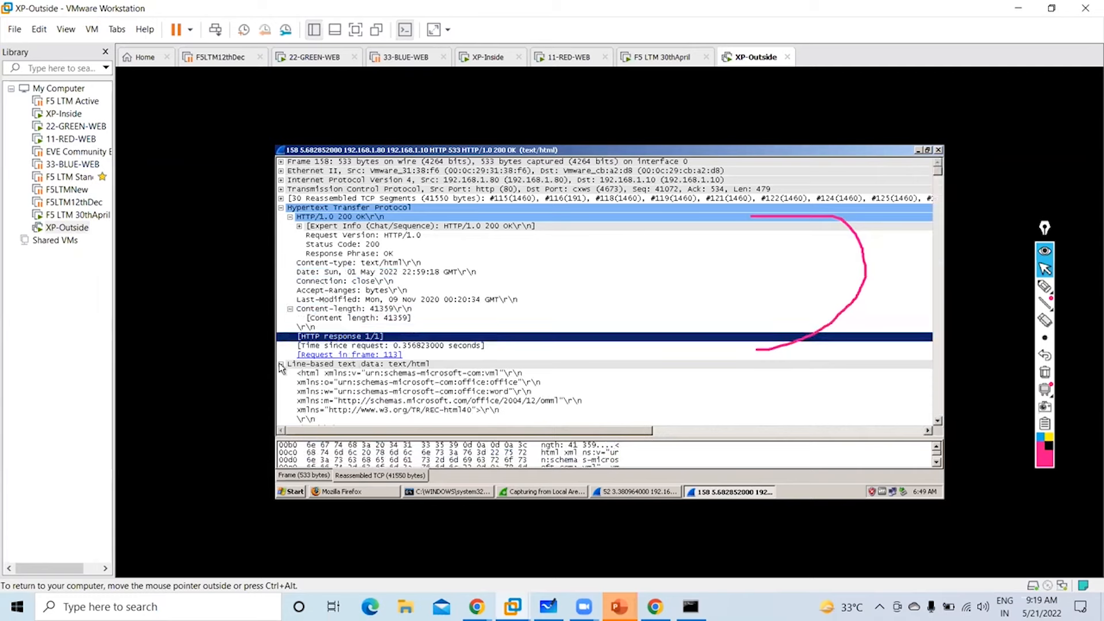
scroll(416, 371, "down", 10)
scroll(417, 371, "up", 10)
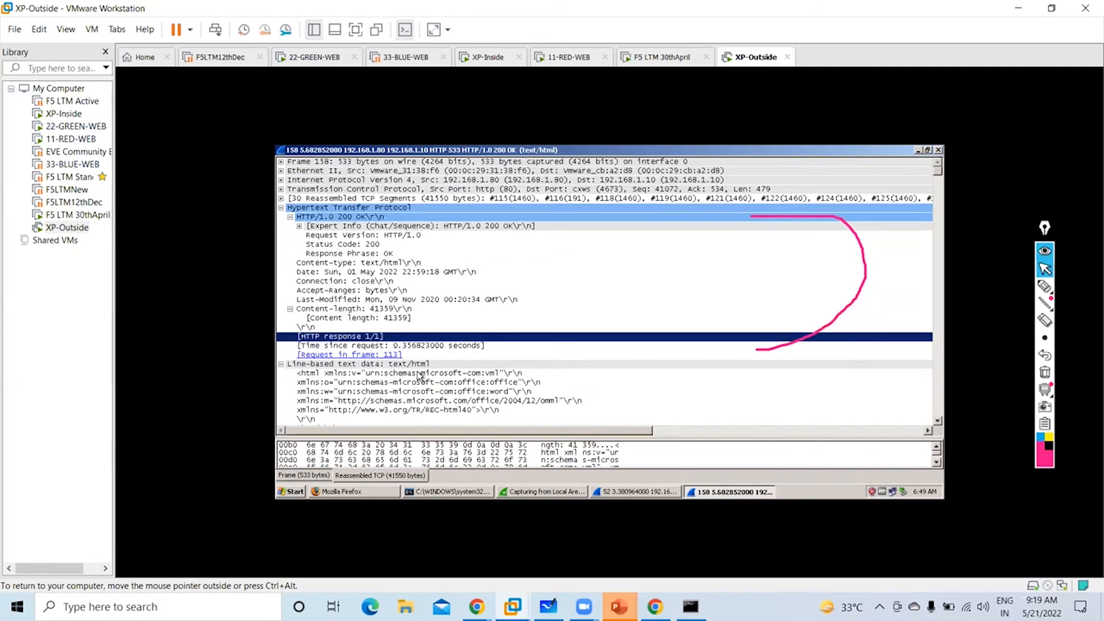
left_click(411, 309)
left_click(391, 272)
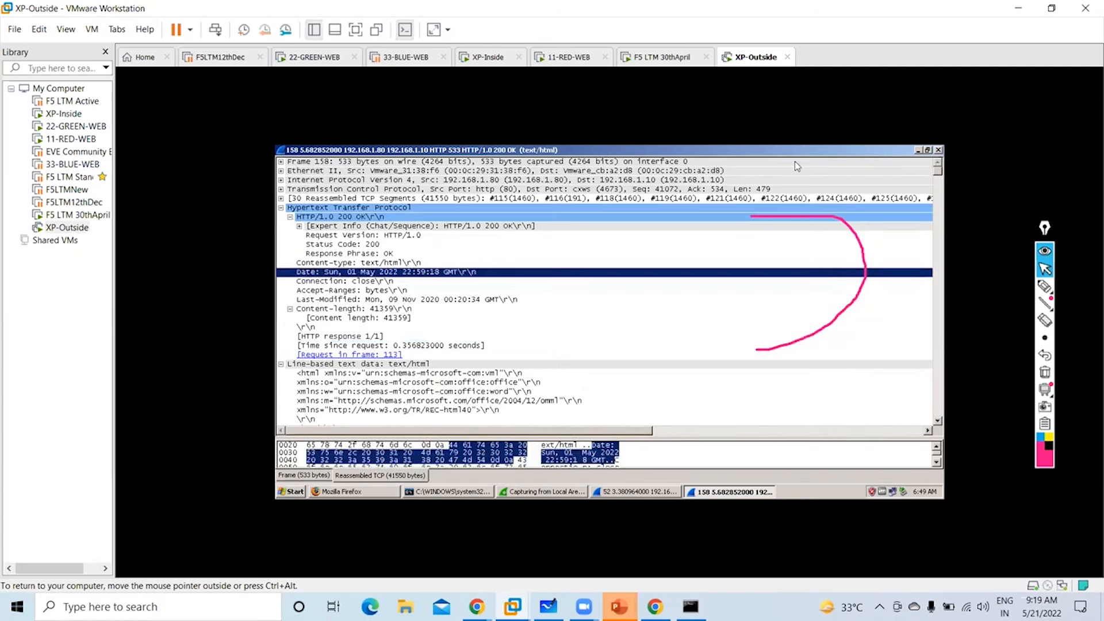
left_click(938, 150)
left_click(353, 258)
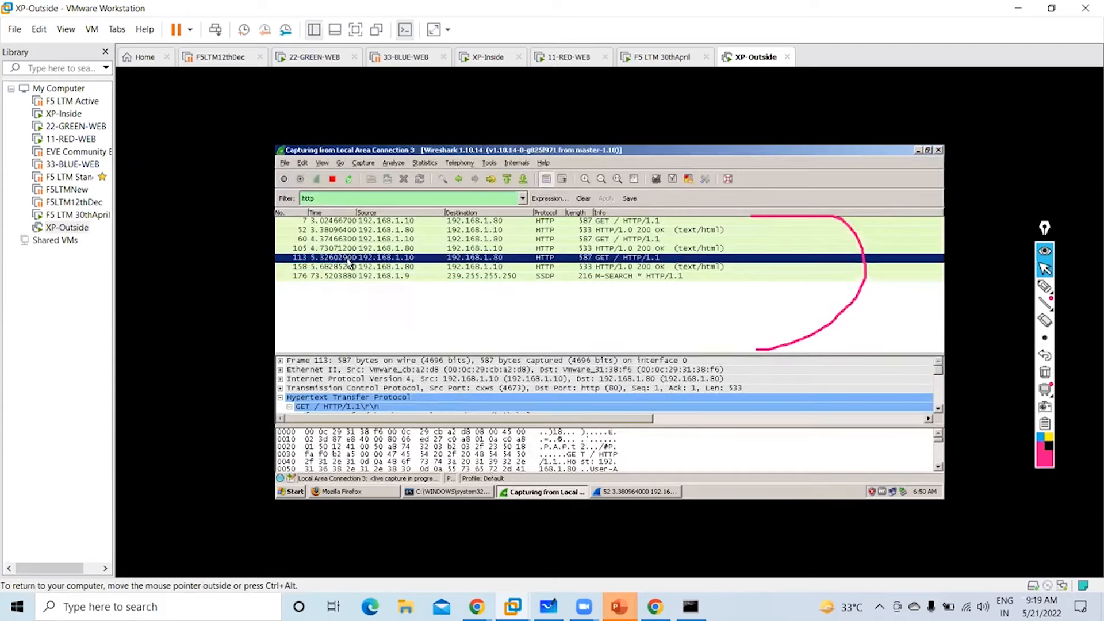
left_click(364, 267)
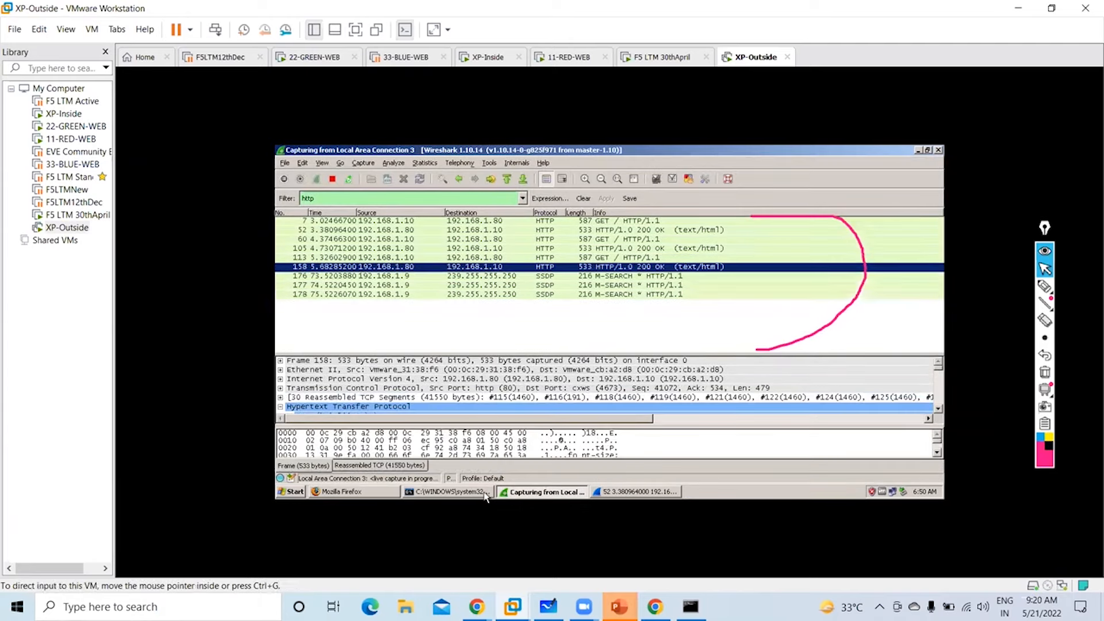
left_click(345, 492)
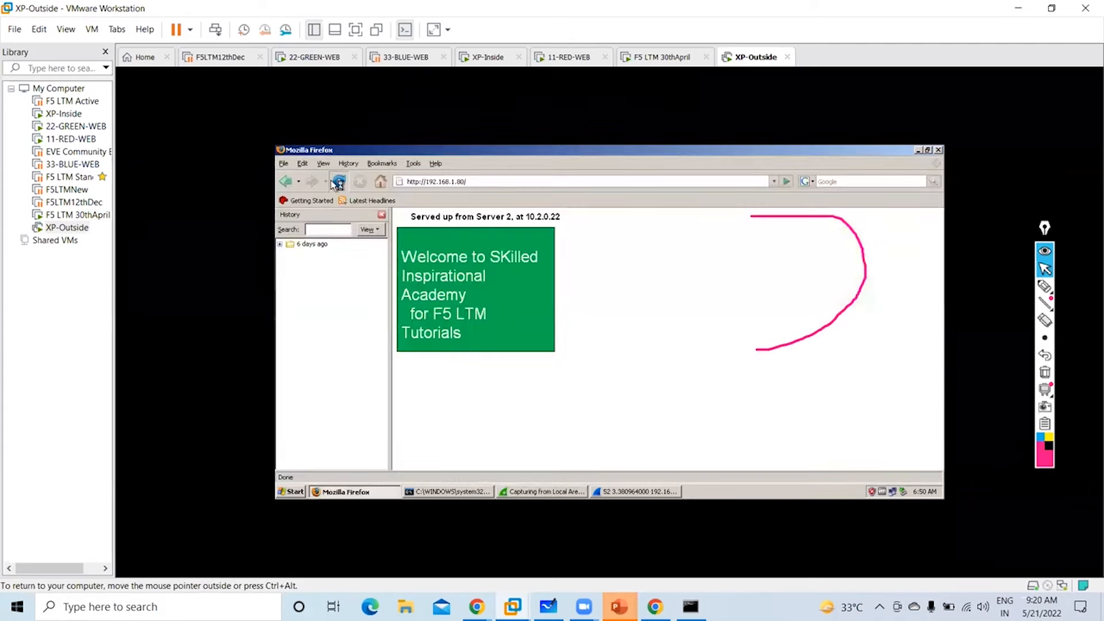
left_click(608, 492)
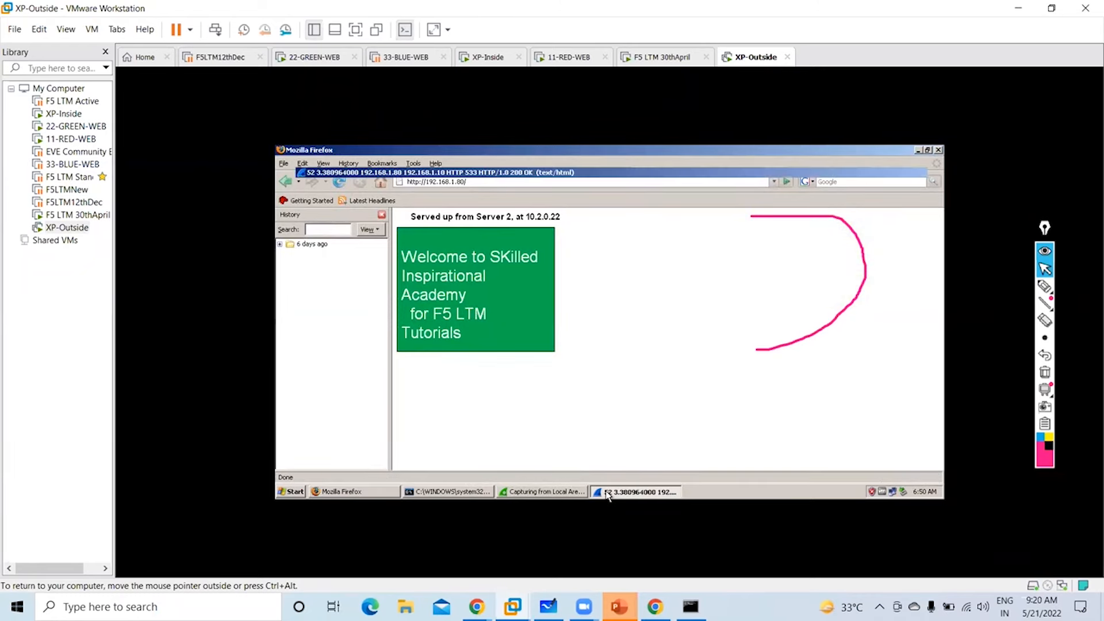
left_click(562, 493)
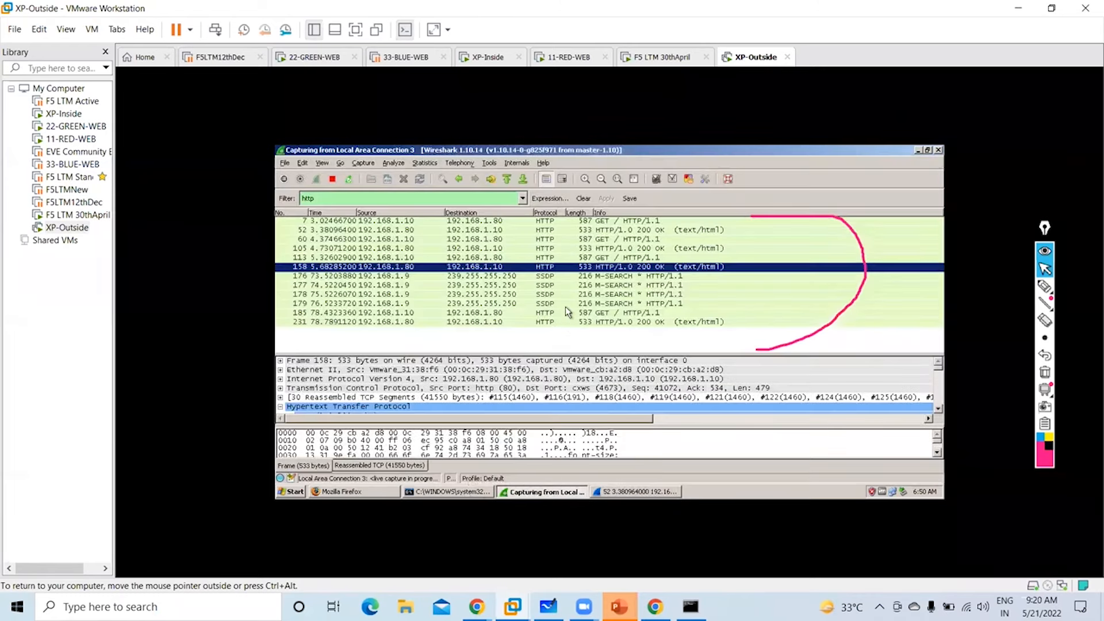
- Open the newest GET / HTTP/1.1 request, packet 185, in its own window and examine its Accept and Cookie headers
left_click(566, 313)
double_click(566, 313)
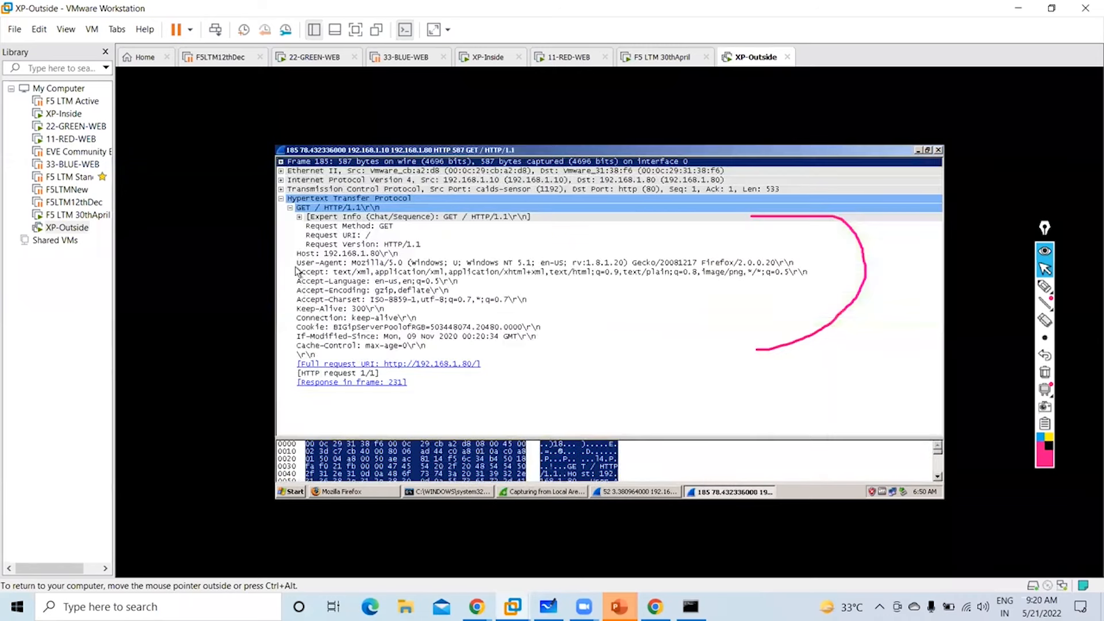
left_click(330, 275)
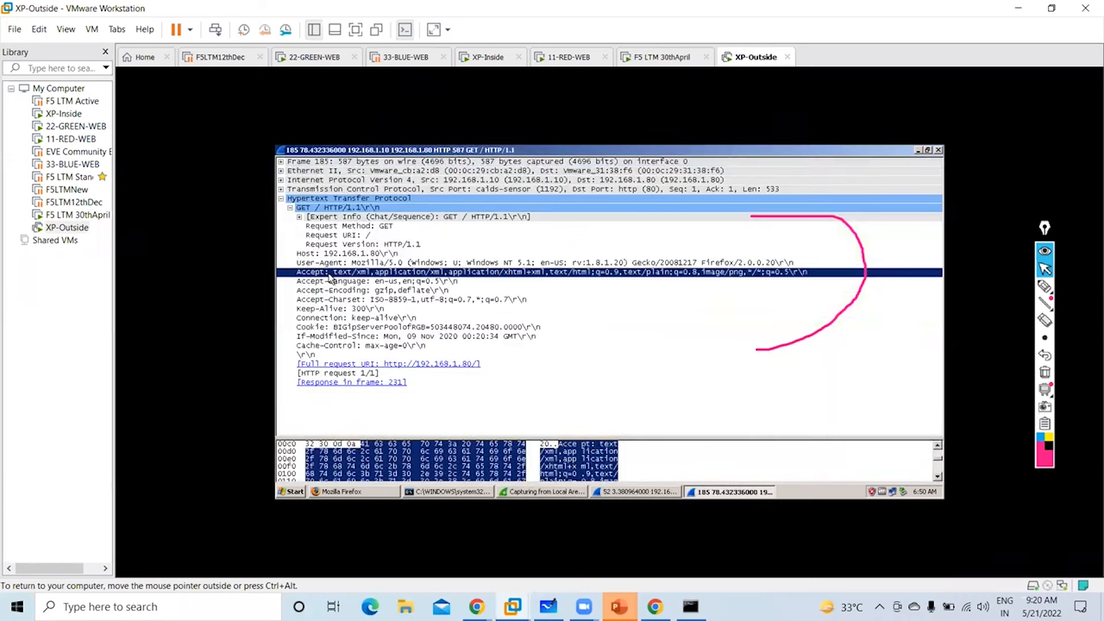
left_click(350, 328)
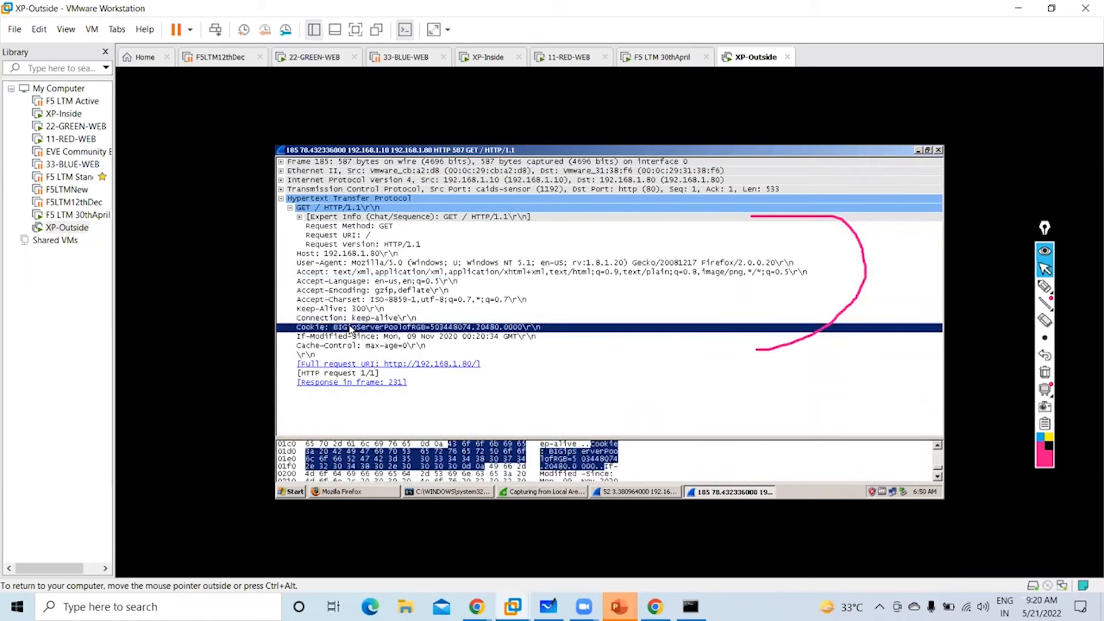
- Circle the Cookie header area with the pink pen and sketch a C → F5 → S flow diagram with arrows and the word "Same"
left_click(1045, 285)
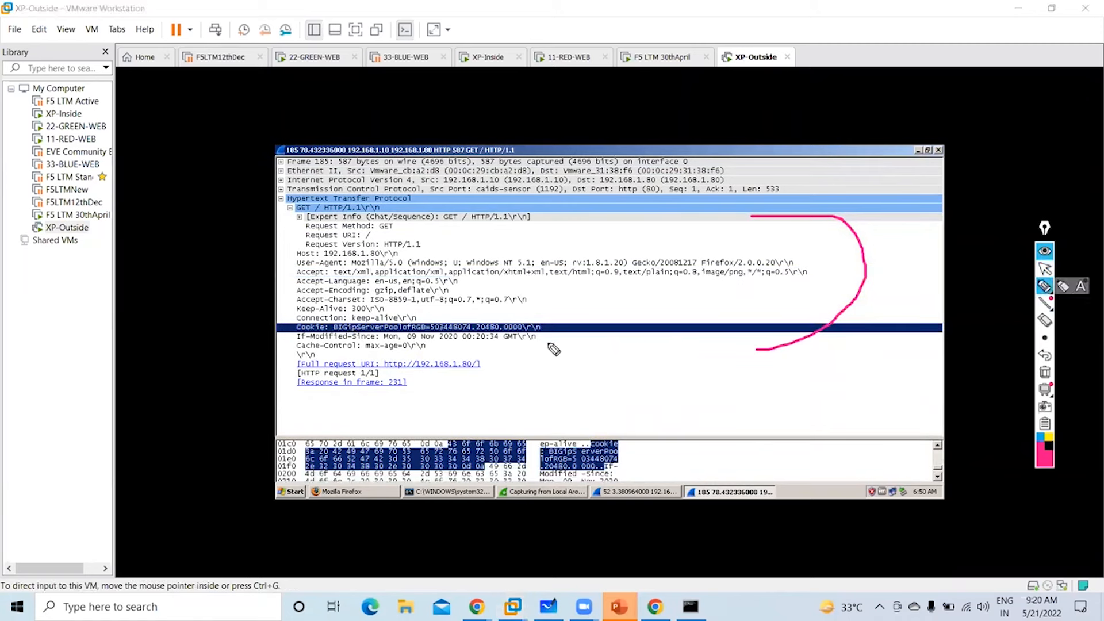
mouse_move(515, 314)
left_mouse_down()
mouse_move(611, 345)
mouse_move(585, 397)
mouse_move(400, 421)
mouse_move(230, 342)
mouse_move(431, 291)
mouse_move(532, 311)
left_mouse_up()
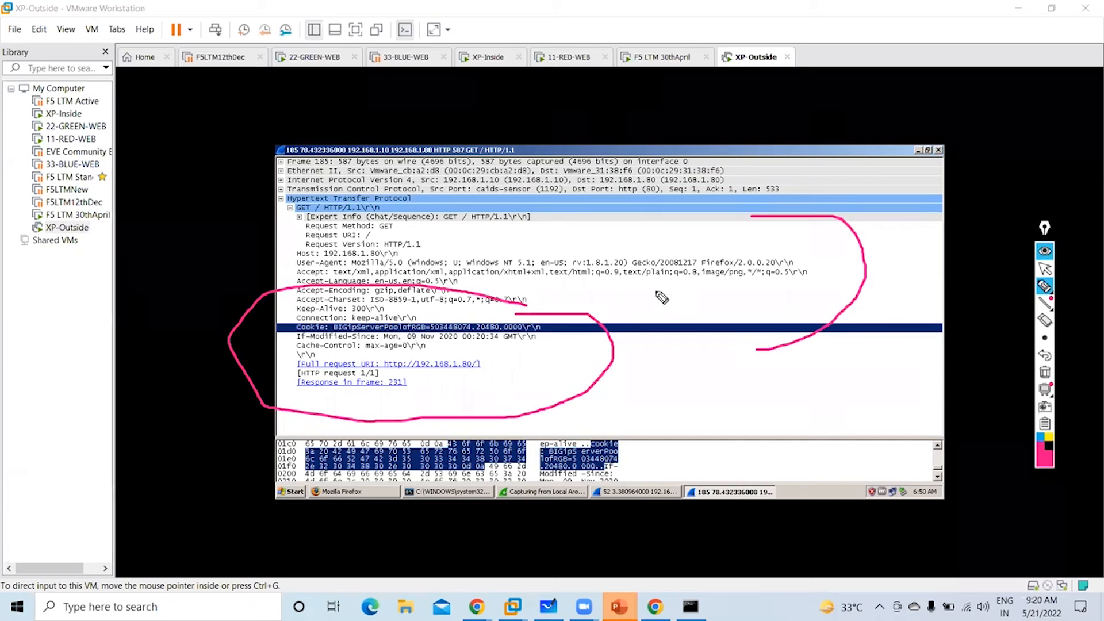
mouse_move(677, 290)
left_mouse_down()
mouse_move(647, 327)
mouse_move(666, 326)
mouse_move(662, 371)
mouse_move(707, 360)
left_mouse_up()
mouse_move(698, 352)
left_mouse_down()
mouse_move(698, 368)
mouse_move(750, 371)
mouse_move(805, 356)
left_mouse_up()
left_click_drag(801, 351, 833, 373)
mouse_move(640, 341)
left_mouse_down()
mouse_move(705, 313)
mouse_move(722, 338)
mouse_move(726, 327)
left_mouse_up()
mouse_move(645, 381)
left_mouse_down()
mouse_move(626, 365)
mouse_move(656, 391)
mouse_move(603, 429)
left_mouse_up()
mouse_move(613, 416)
left_mouse_down()
mouse_move(661, 429)
mouse_move(742, 381)
left_mouse_up()
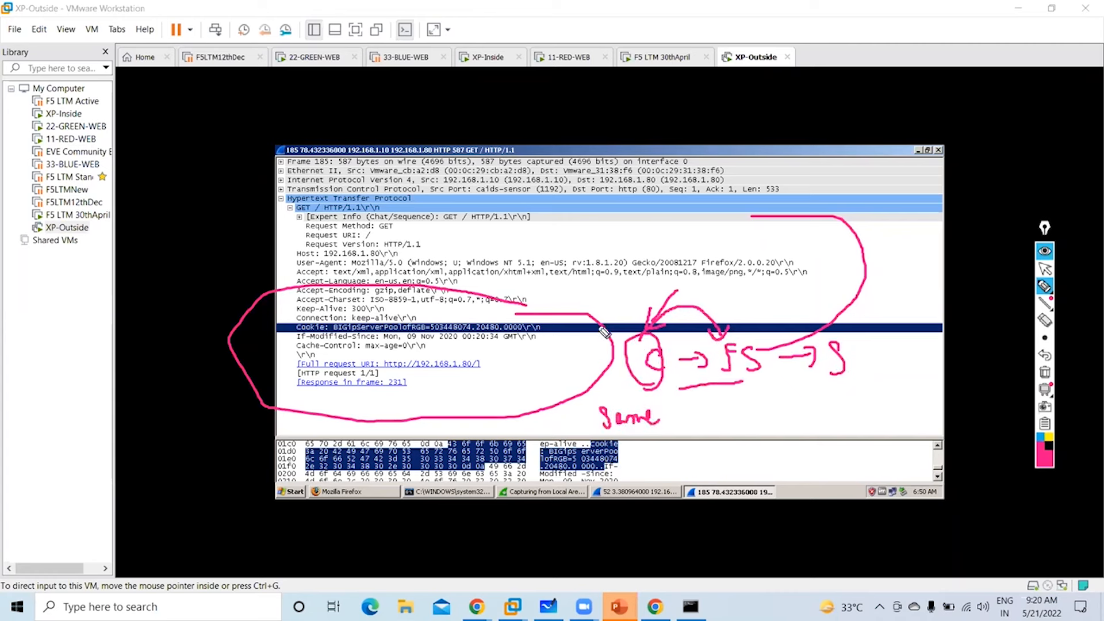
- Annotate the flow sketch with the word "Request", arrow marks beside the Cookie line, and a curved arrow from F5 to S
mouse_move(593, 314)
left_mouse_down()
mouse_move(569, 328)
mouse_move(577, 336)
left_mouse_up()
mouse_move(595, 277)
left_mouse_down()
mouse_move(611, 291)
mouse_move(686, 301)
left_mouse_up()
left_click_drag(685, 286, 662, 285)
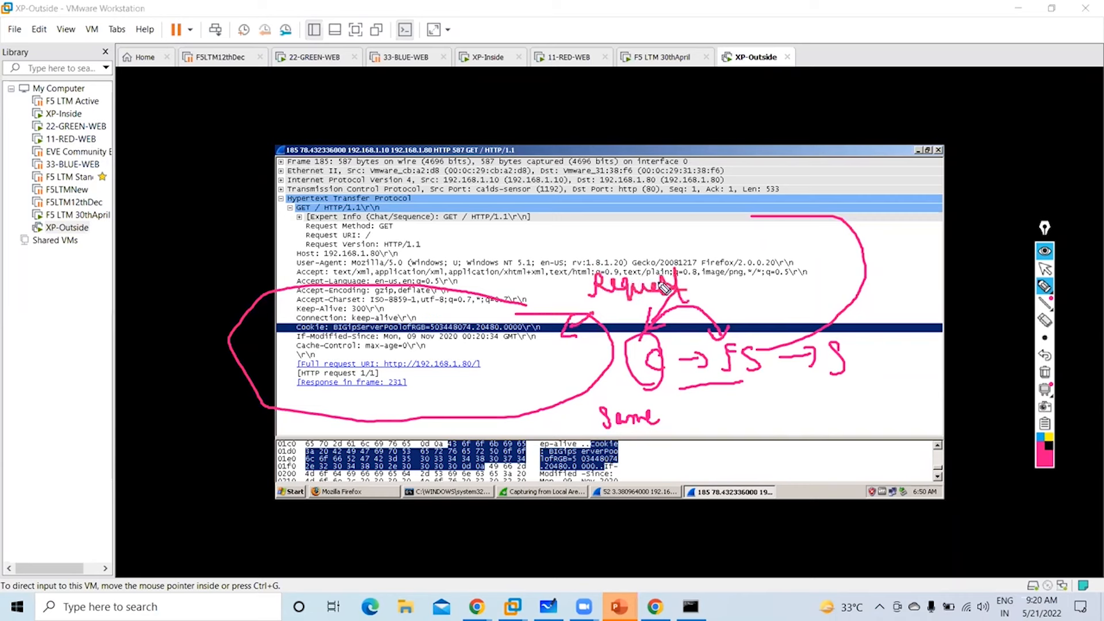
left_click_drag(550, 315, 551, 333)
mouse_move(690, 399)
left_mouse_down()
mouse_move(736, 425)
mouse_move(815, 387)
mouse_move(811, 410)
left_mouse_up()
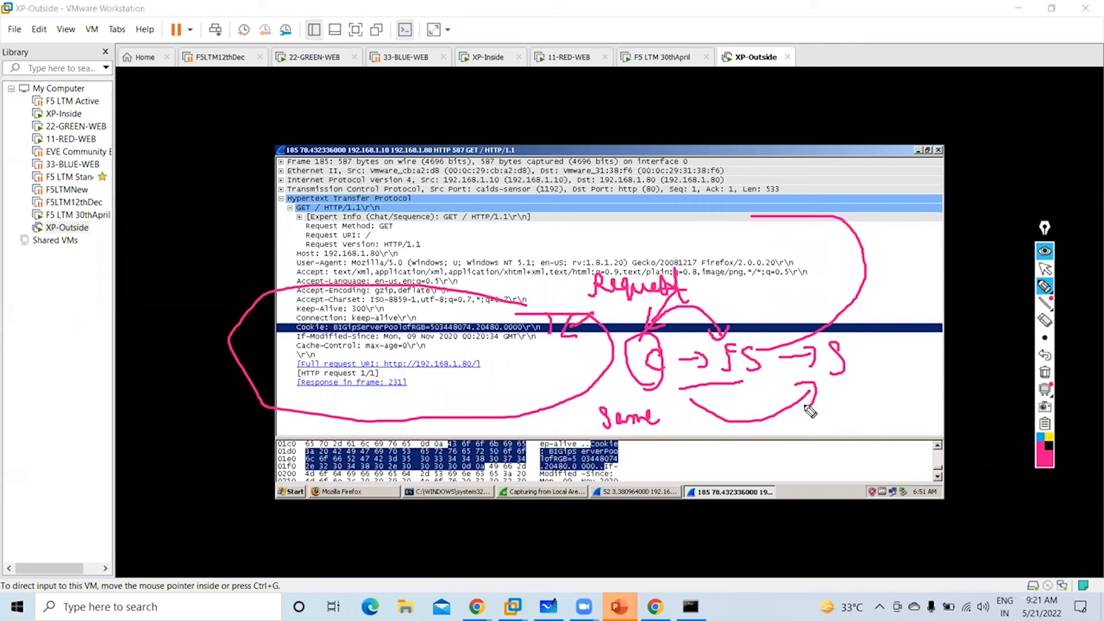
left_click(1046, 269)
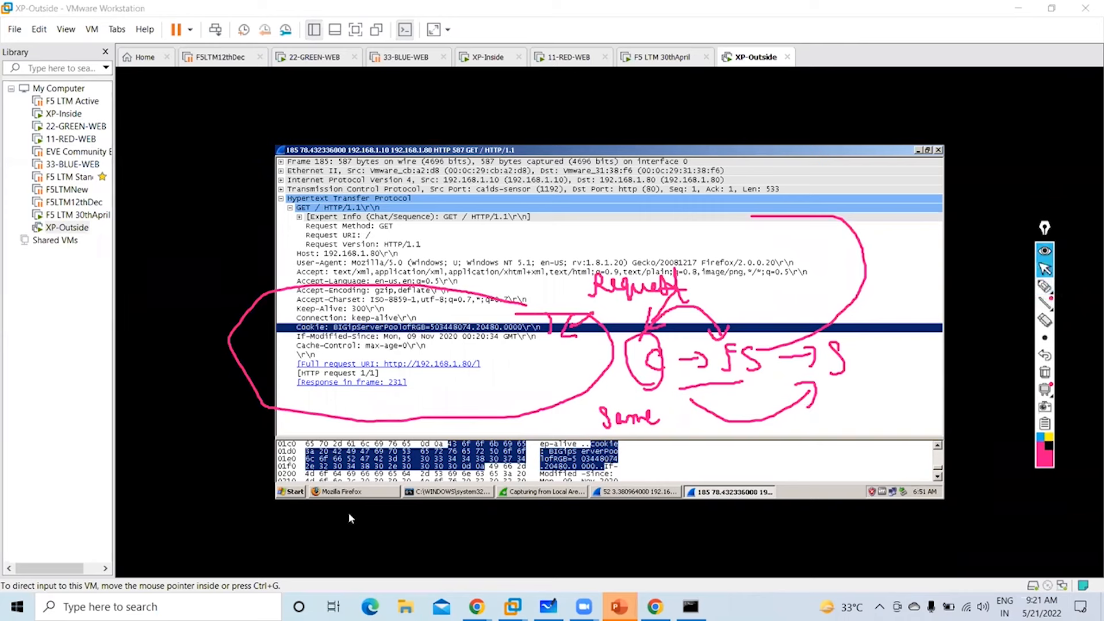
- Stop the running Wireshark capture and quit Wireshark without saving the captured packets
left_click(352, 492)
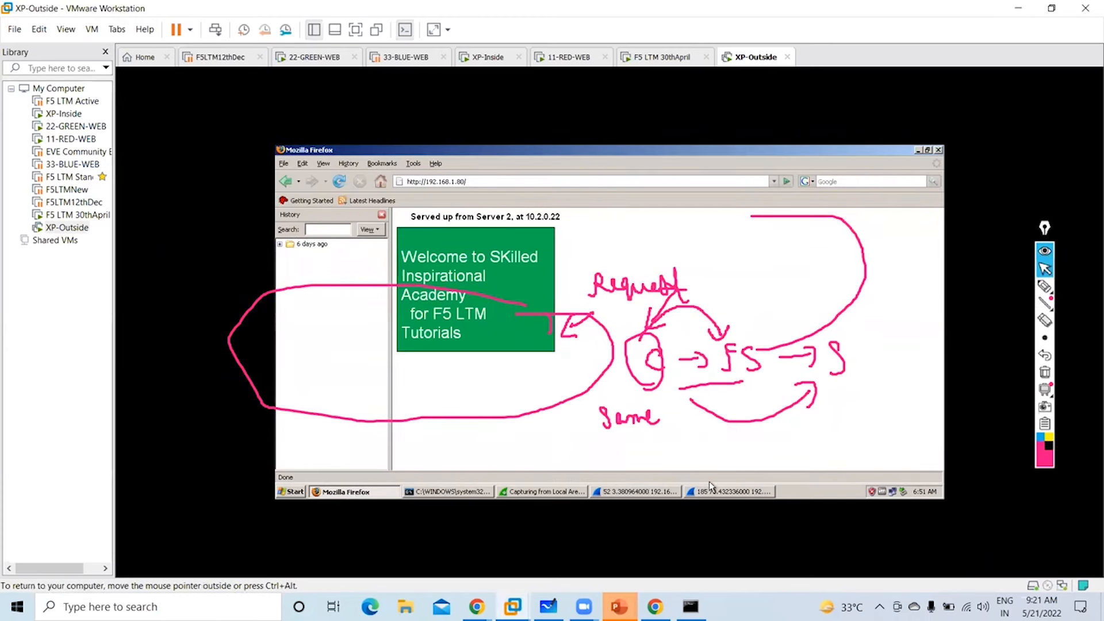
left_click(629, 491)
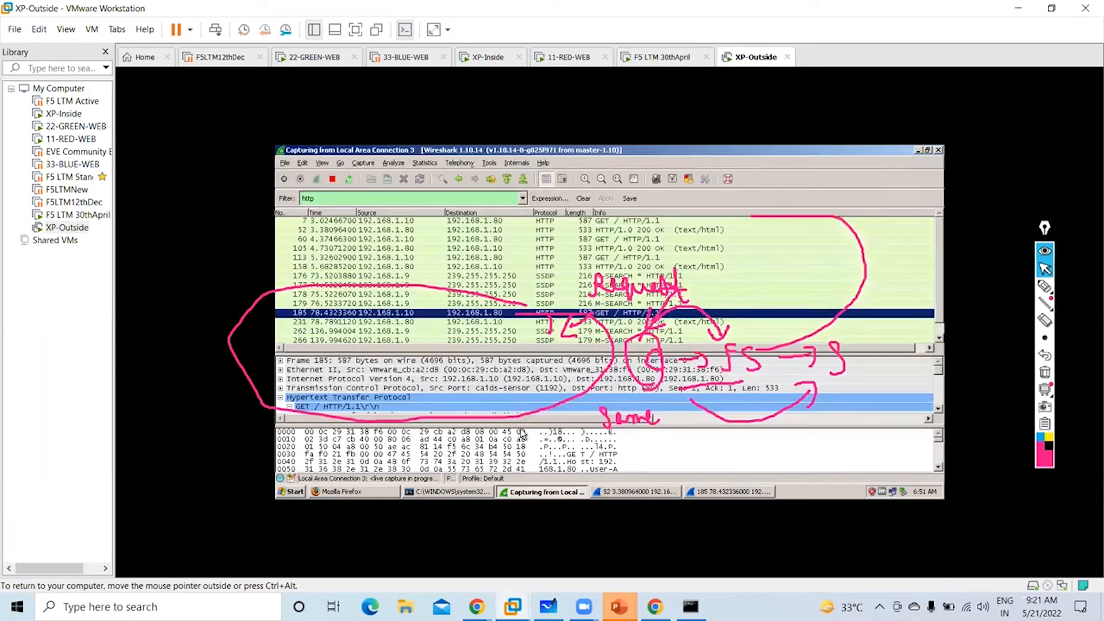
left_click(332, 179)
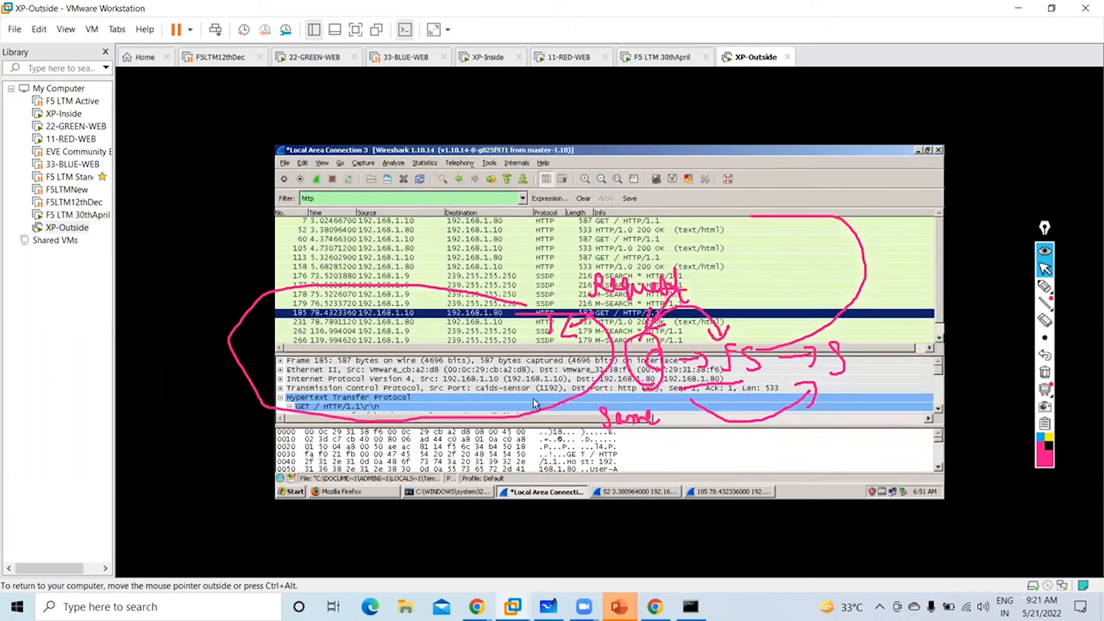
left_click(937, 151)
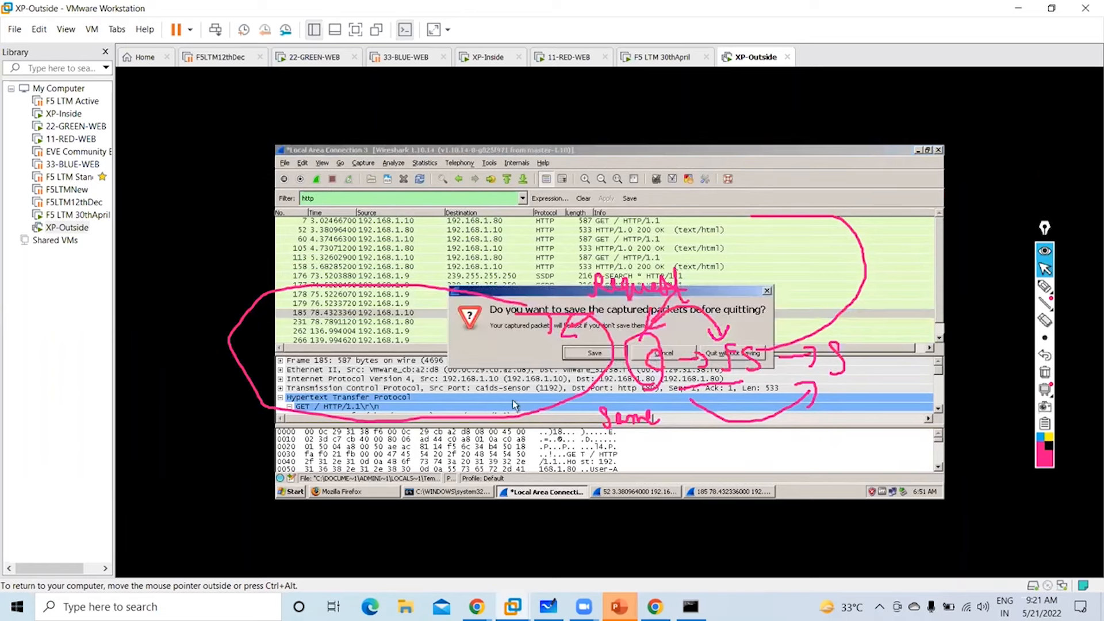
left_click(717, 353)
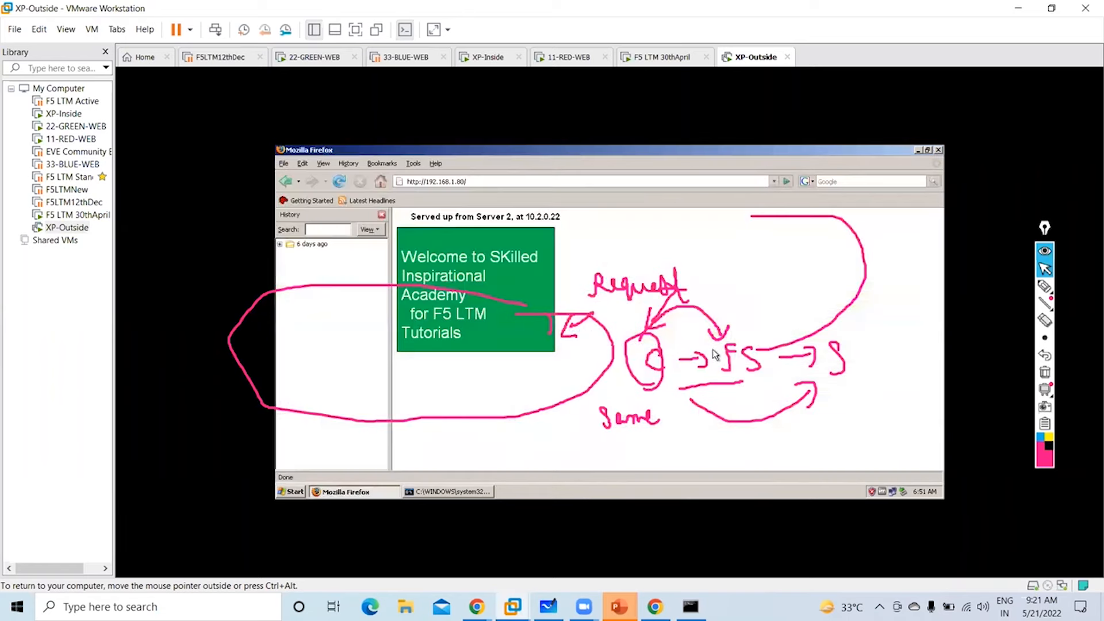
- Erase all pen drawings from the screen, and restart Firefox on the XP-Outside desktop
left_click(1044, 373)
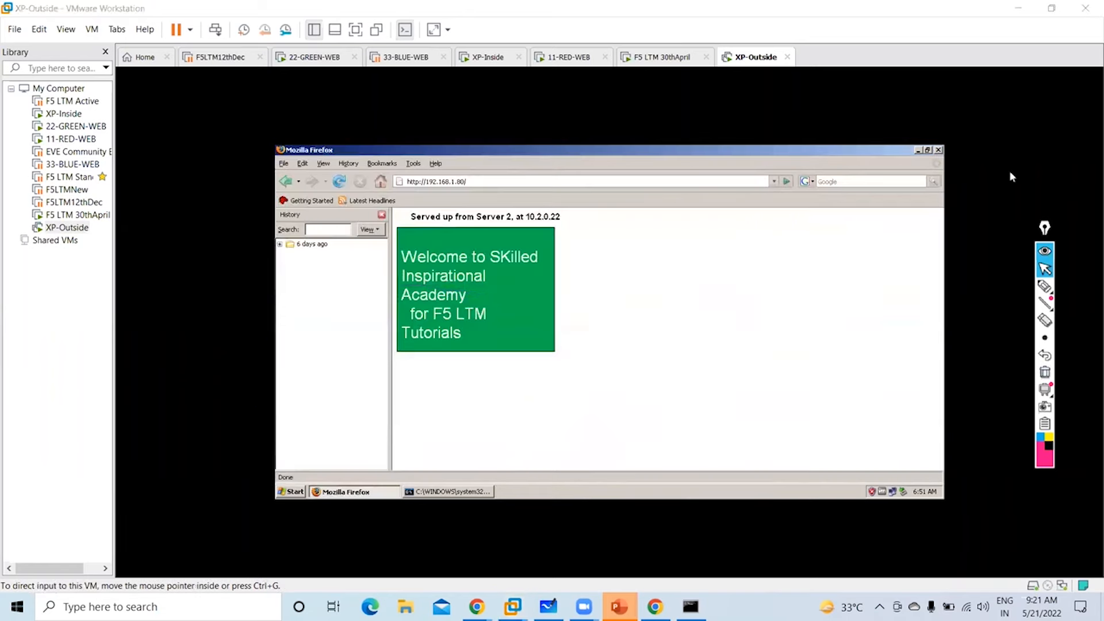
left_click(937, 151)
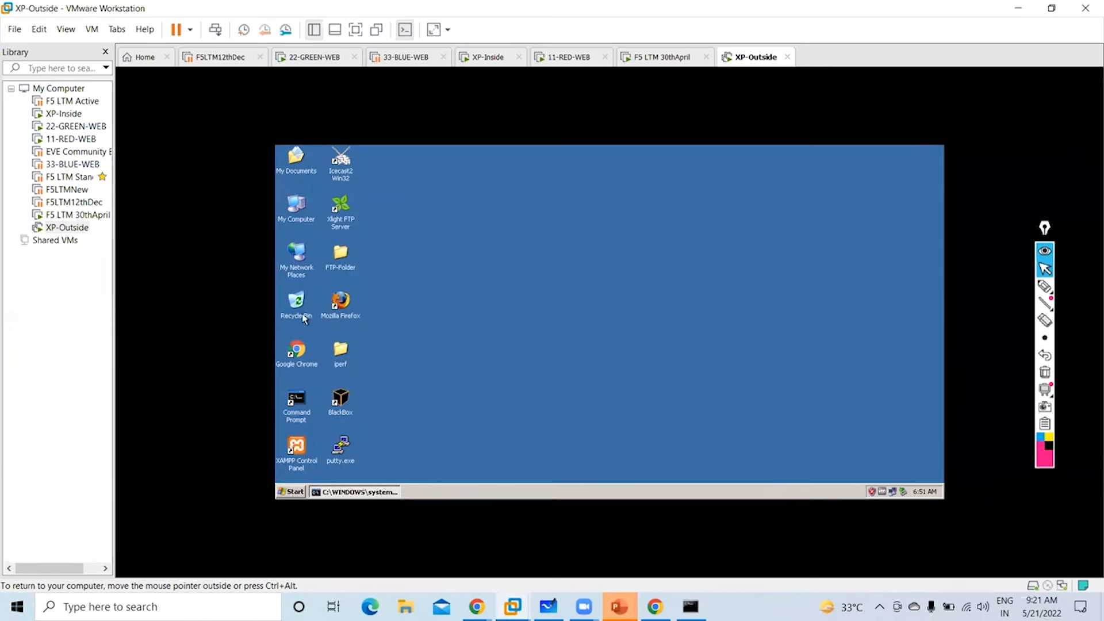
double_click(338, 301)
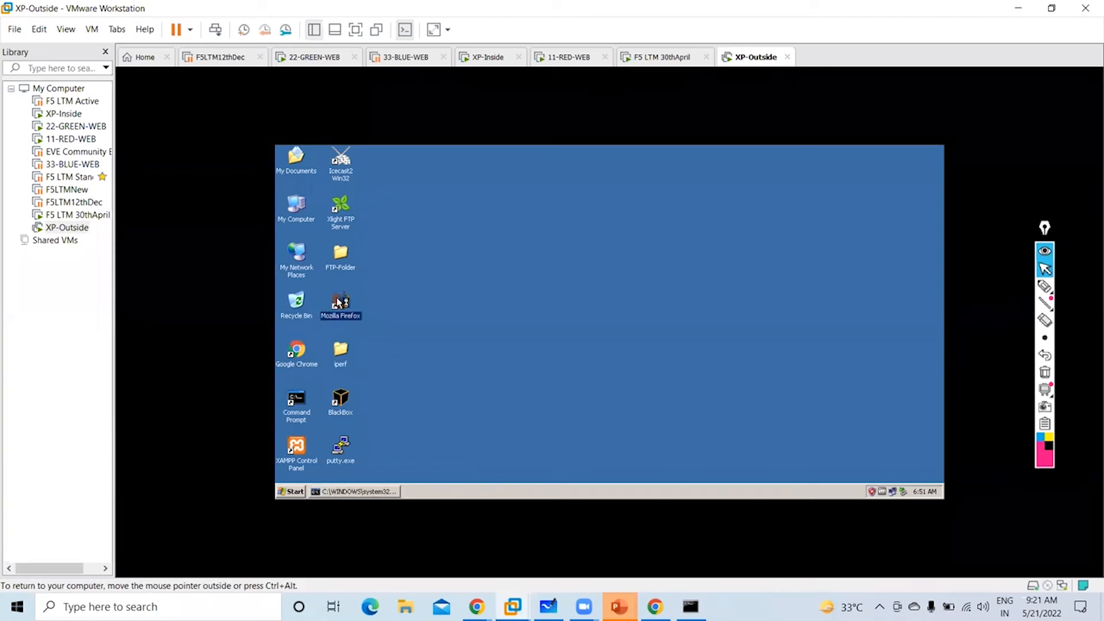
left_click(631, 332)
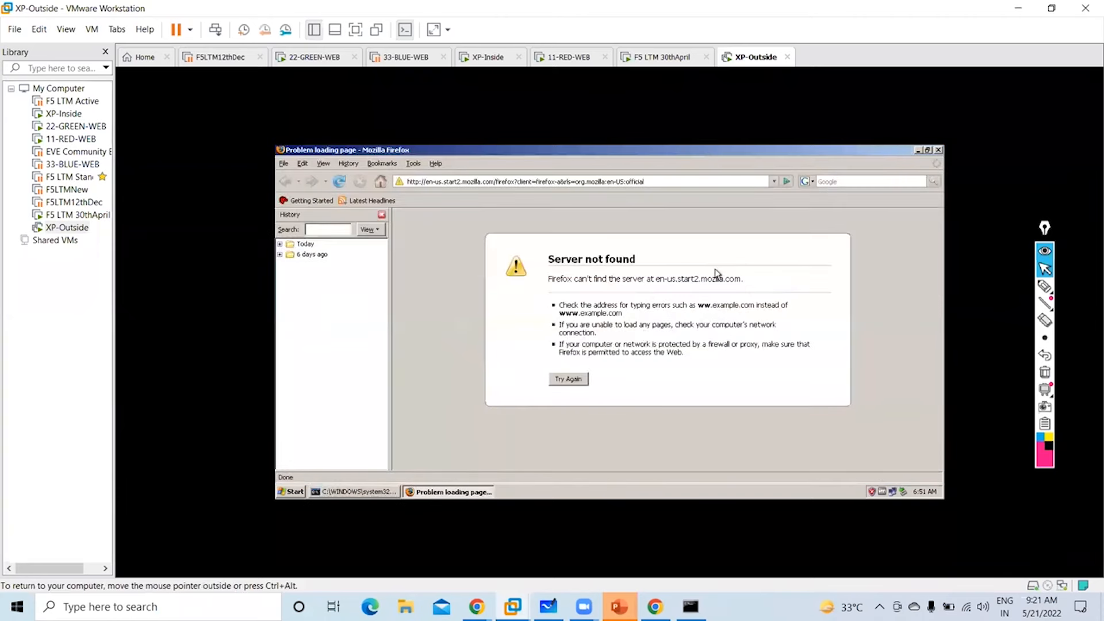
- Launch Wireshark from the Run dialog and start a new live capture on Local Area Connection 3
left_click(284, 492)
left_click(350, 438)
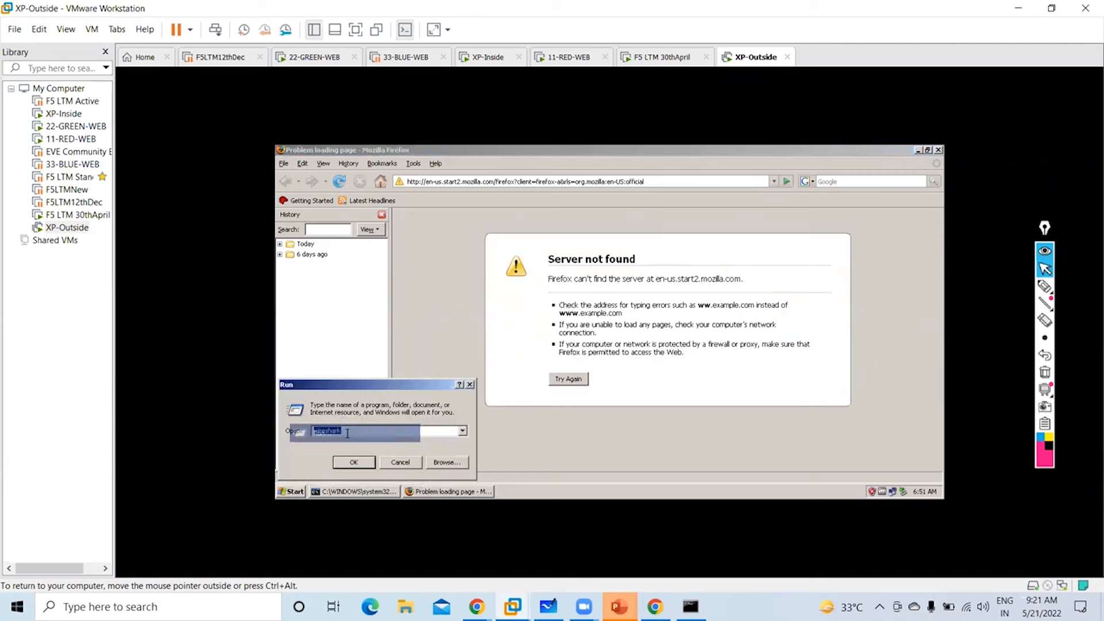
left_click(354, 457)
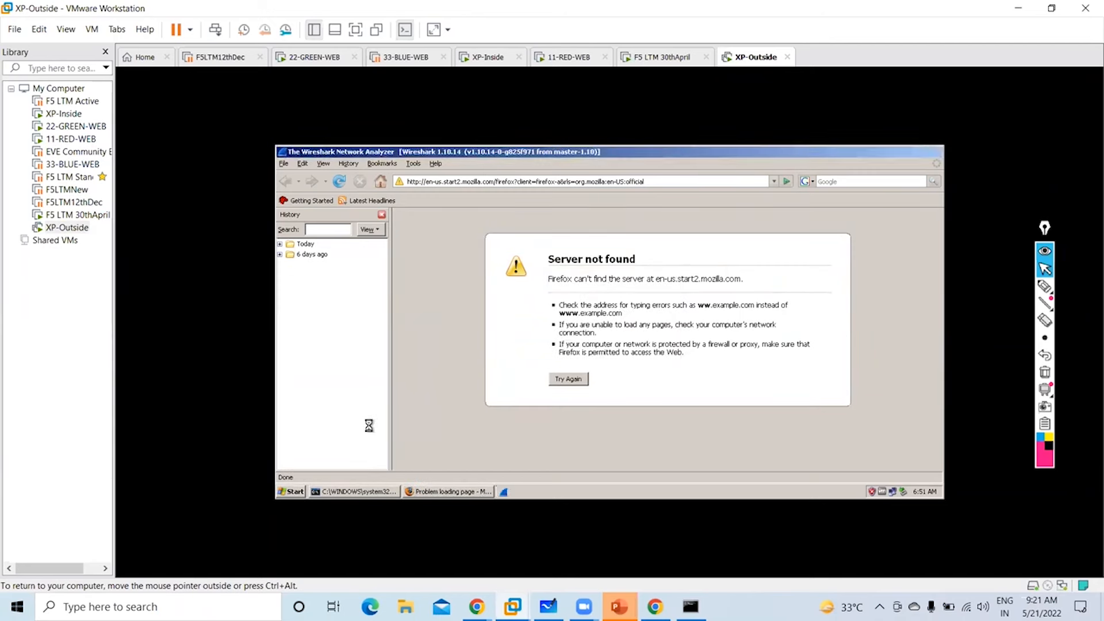
left_click(395, 348)
left_click(368, 327)
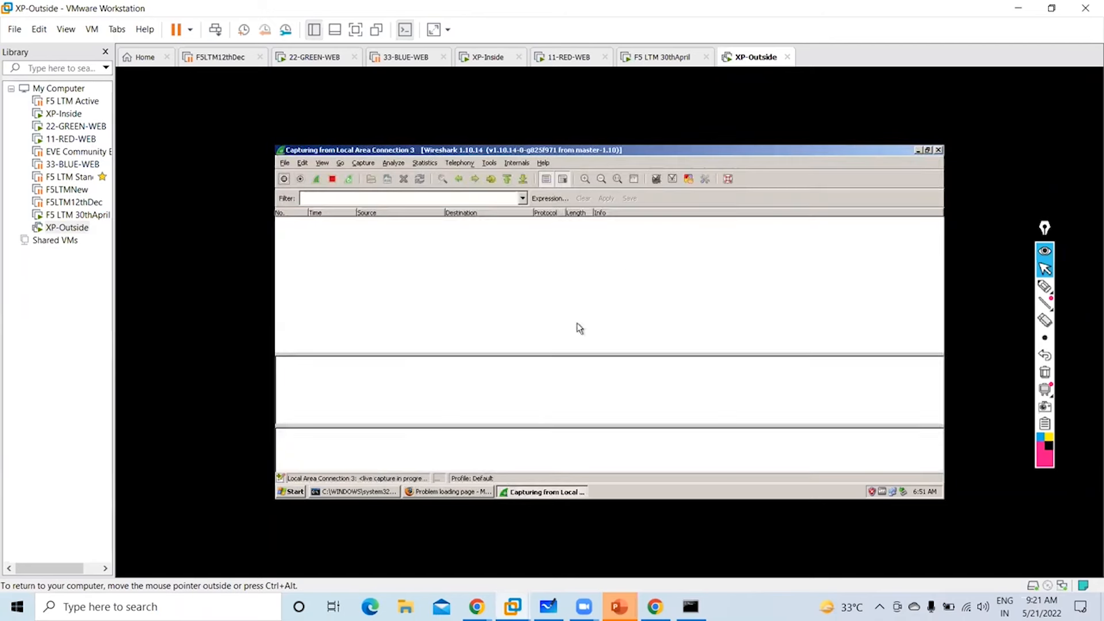
- Clear Firefox's private data with Cookies included alongside the browsing history, form and search history, cache and authenticated sessions
left_click(437, 492)
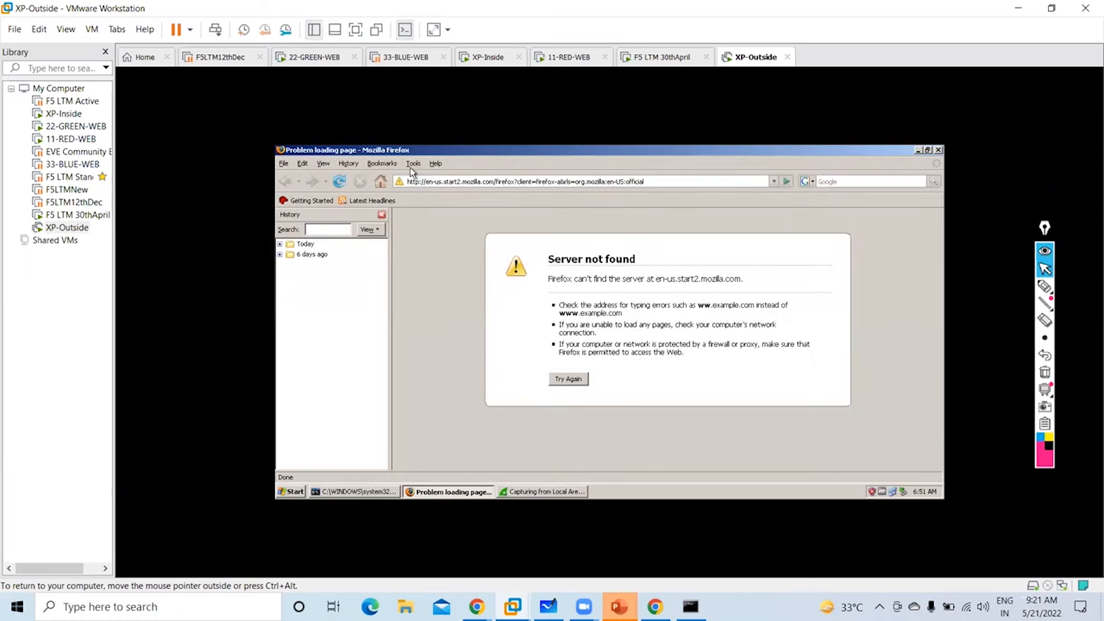
left_click(349, 163)
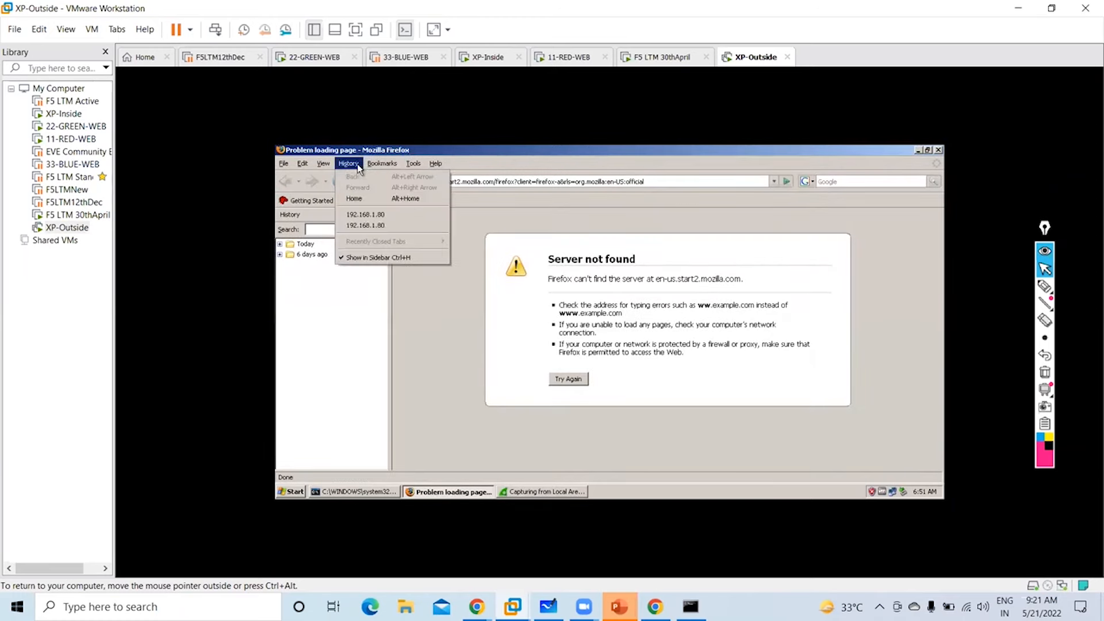
mouse_move(330, 169)
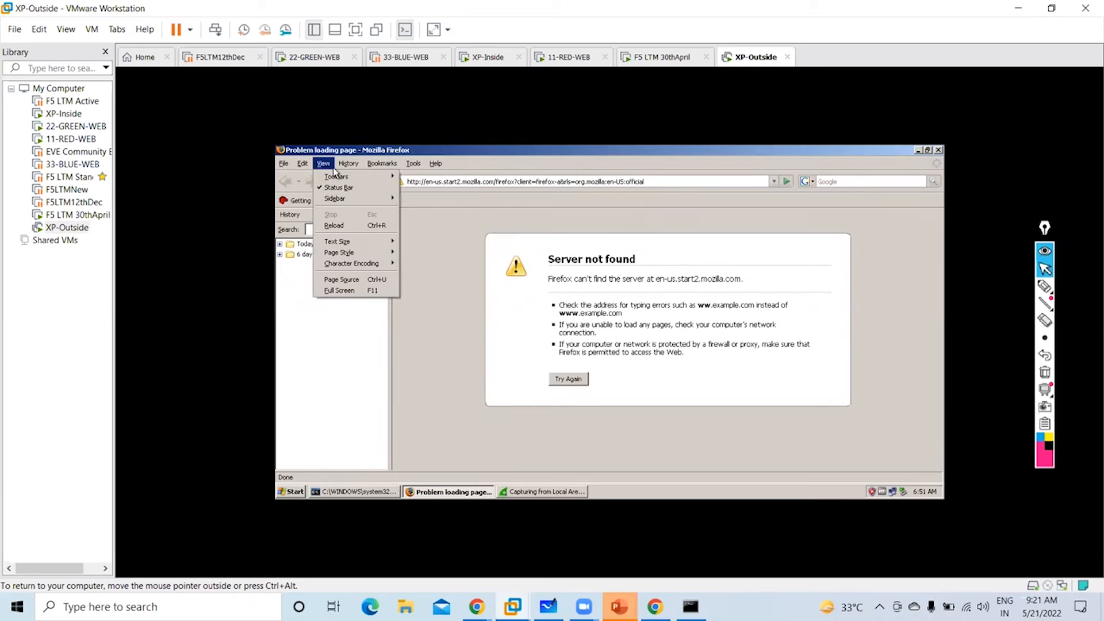
mouse_move(412, 167)
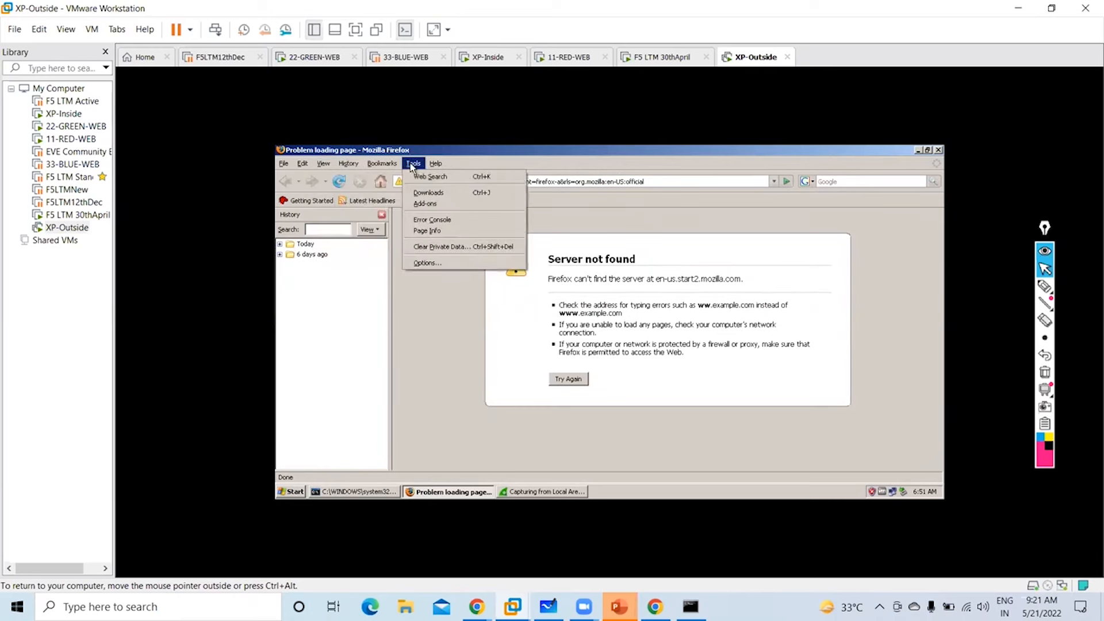
left_click(428, 244)
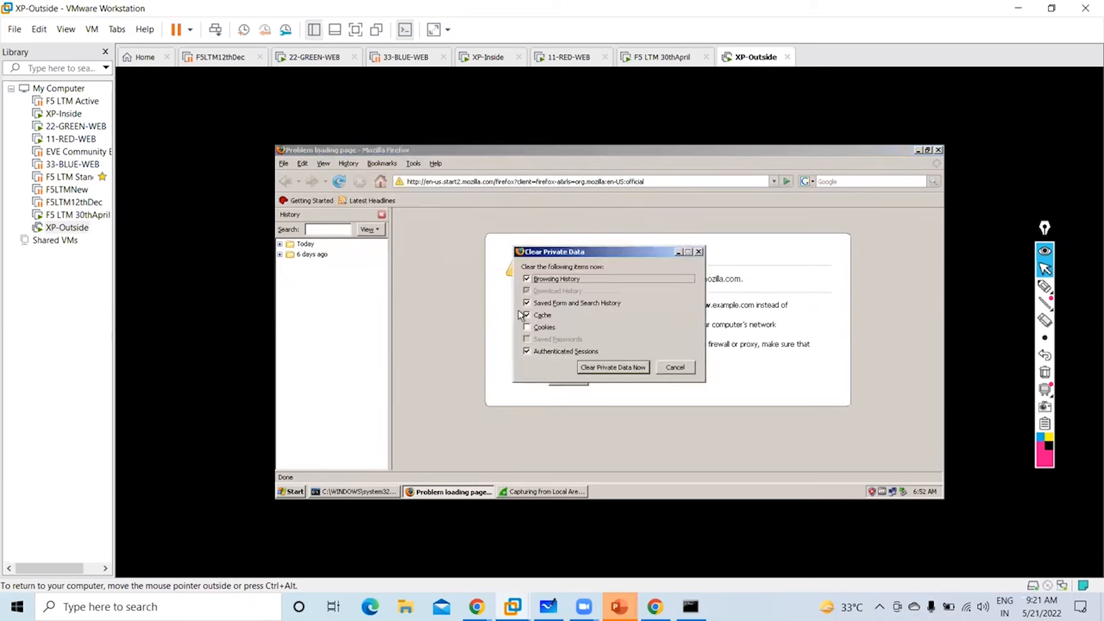
left_click(536, 328)
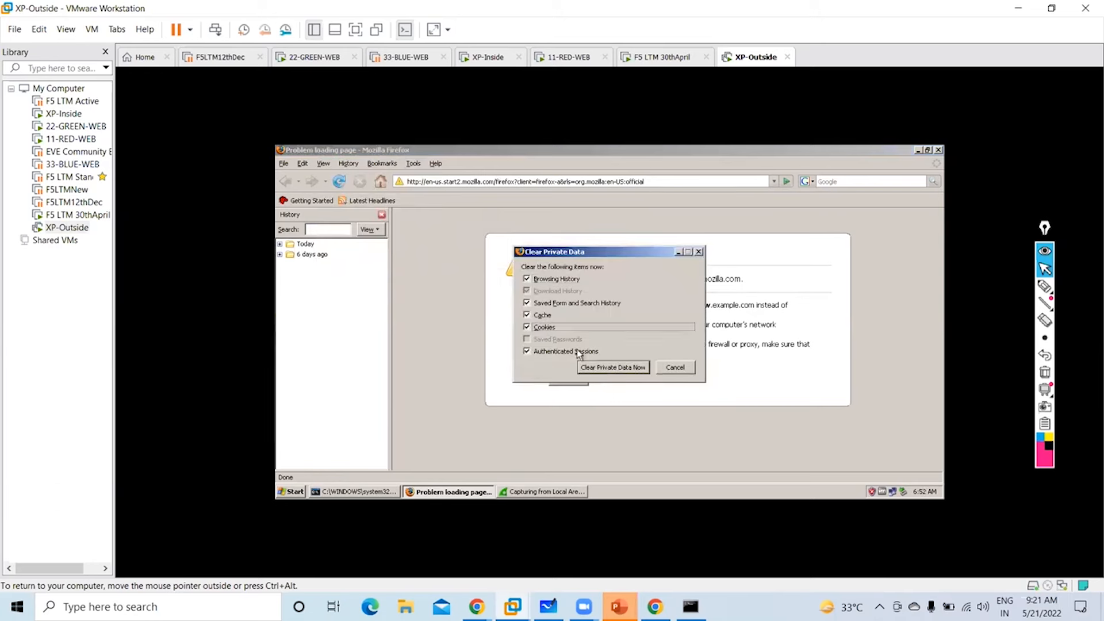
left_click(634, 371)
- Load 192.168.1.80 in Firefox to request the page from the virtual server without a stored cookie
left_click(543, 180)
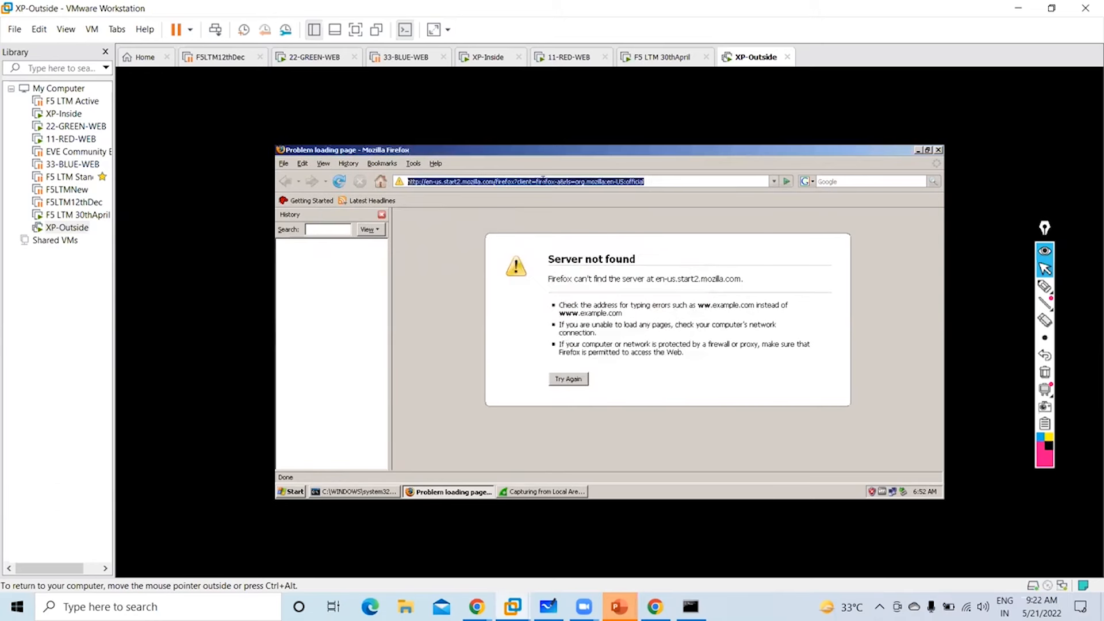
type("19")
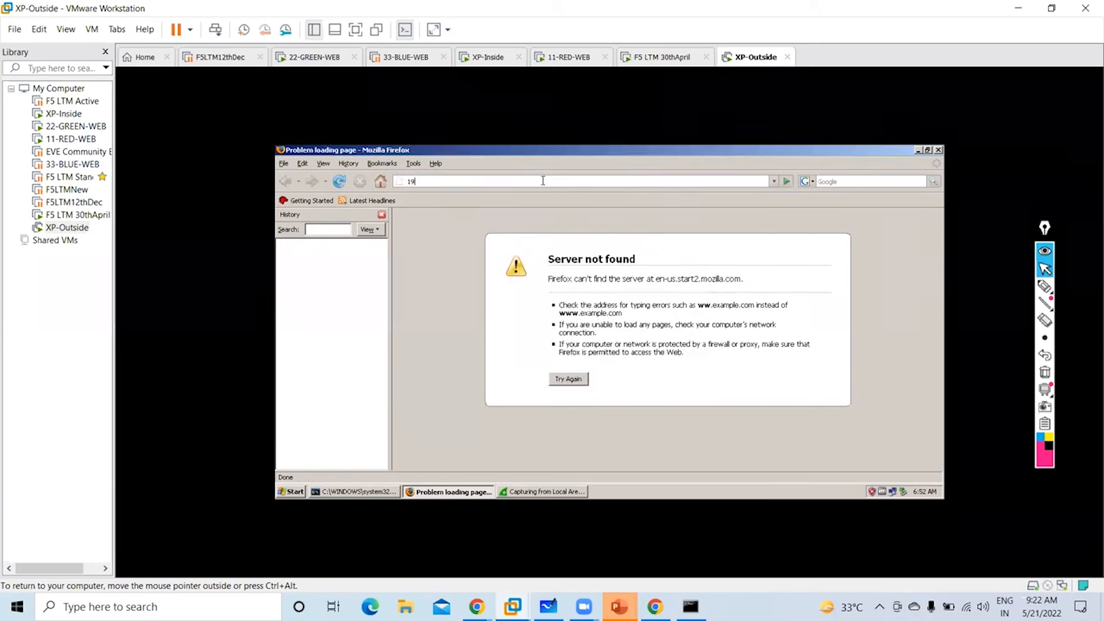
type("2.168.1.80")
key("Return")
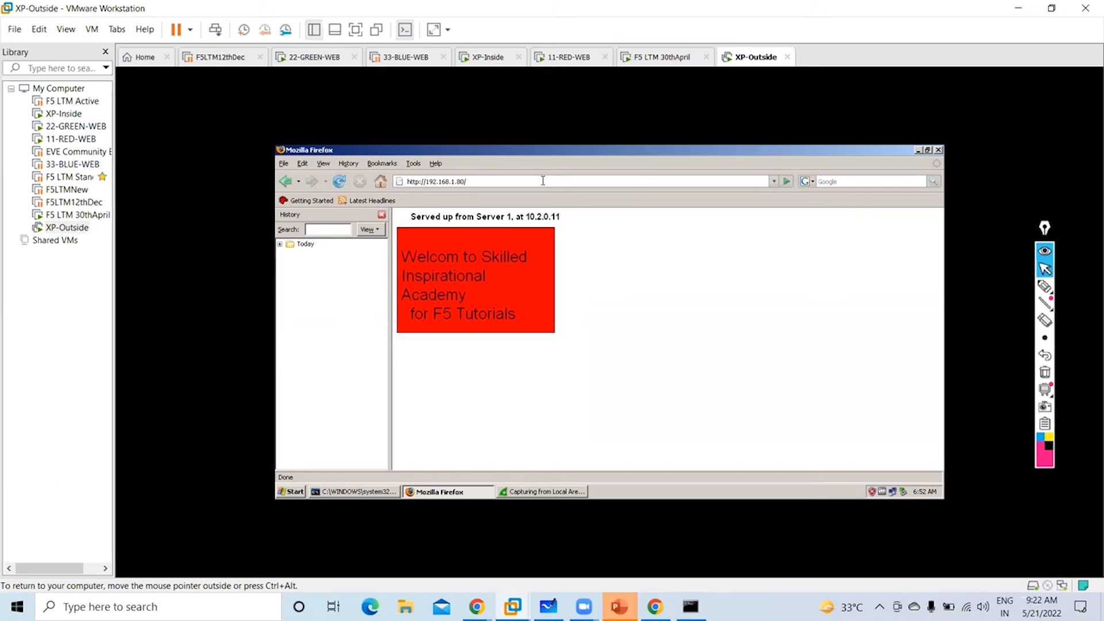
left_click(349, 164)
mouse_move(389, 162)
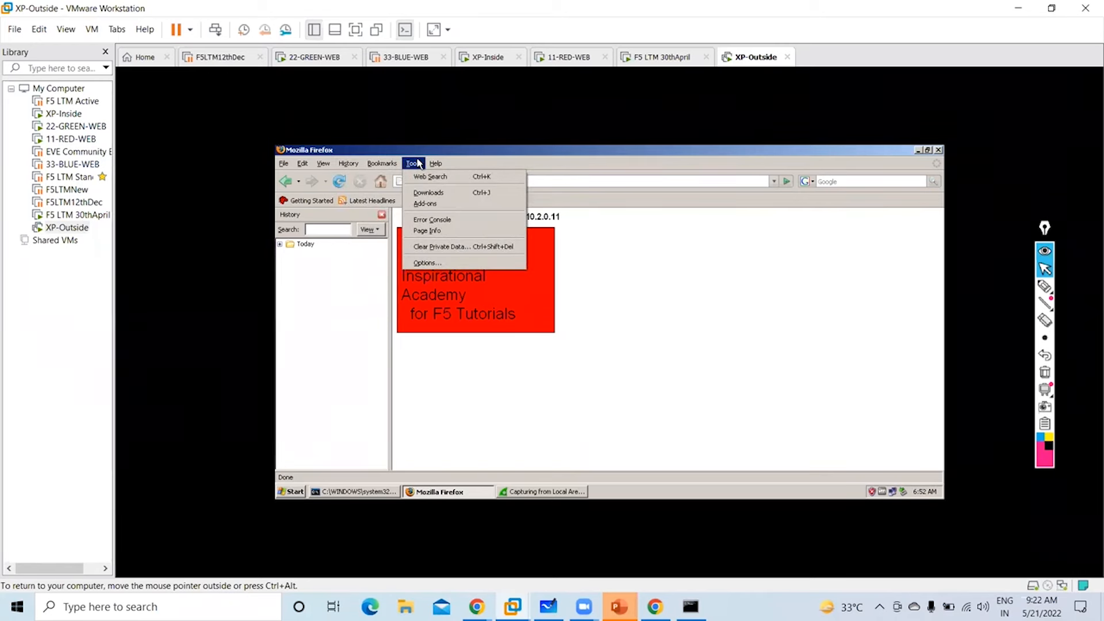
- Switch to the live Wireshark capture and apply the display filter http
left_click(544, 491)
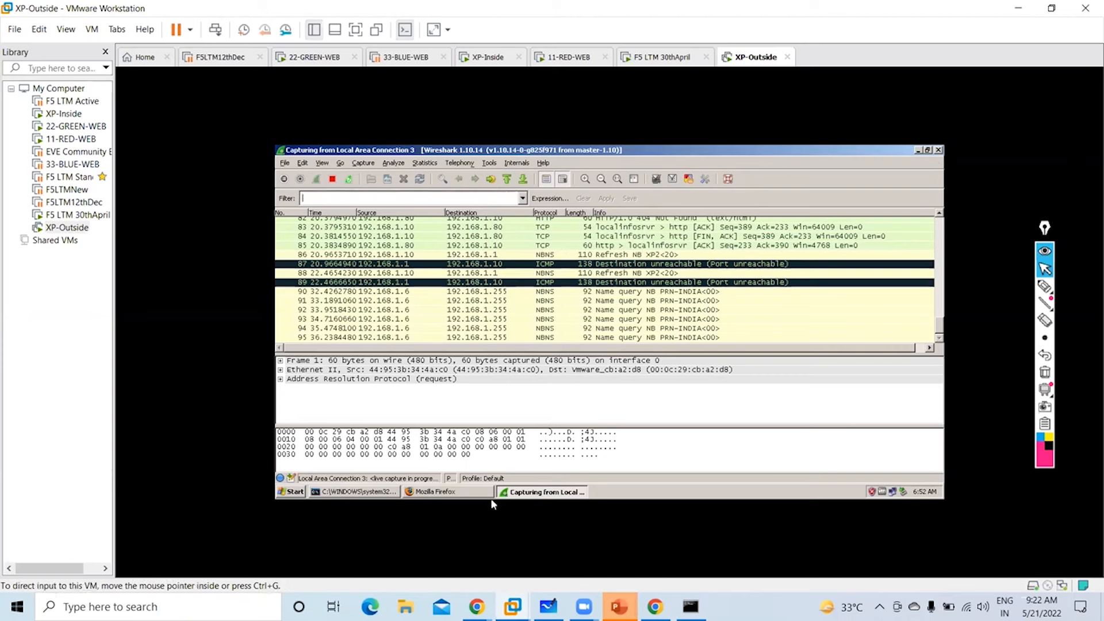
left_click(425, 197)
type("http")
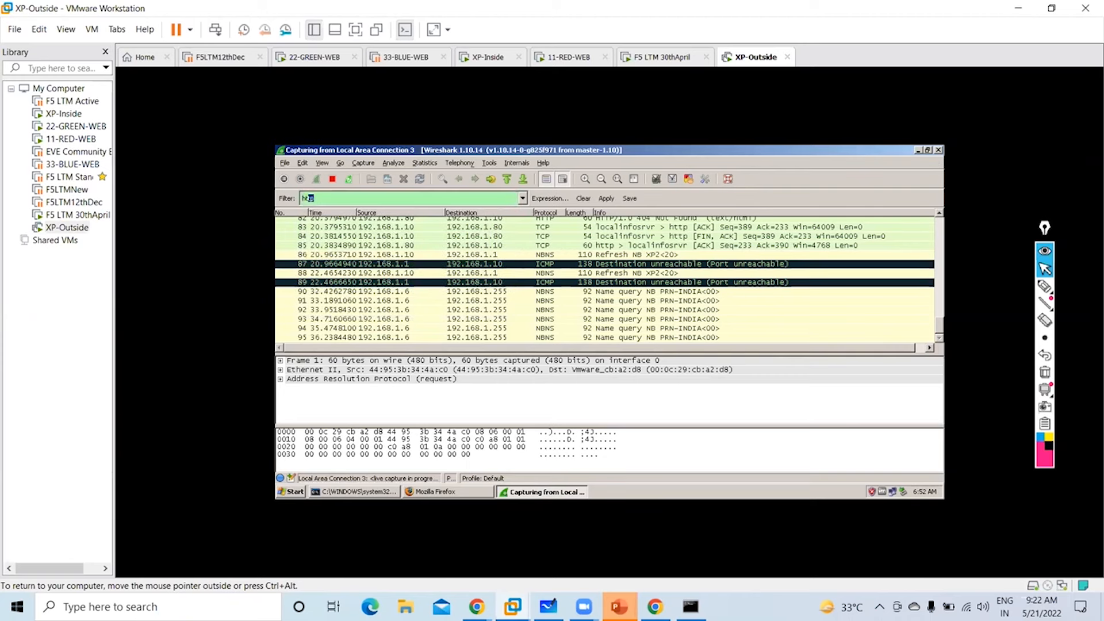
key("Return")
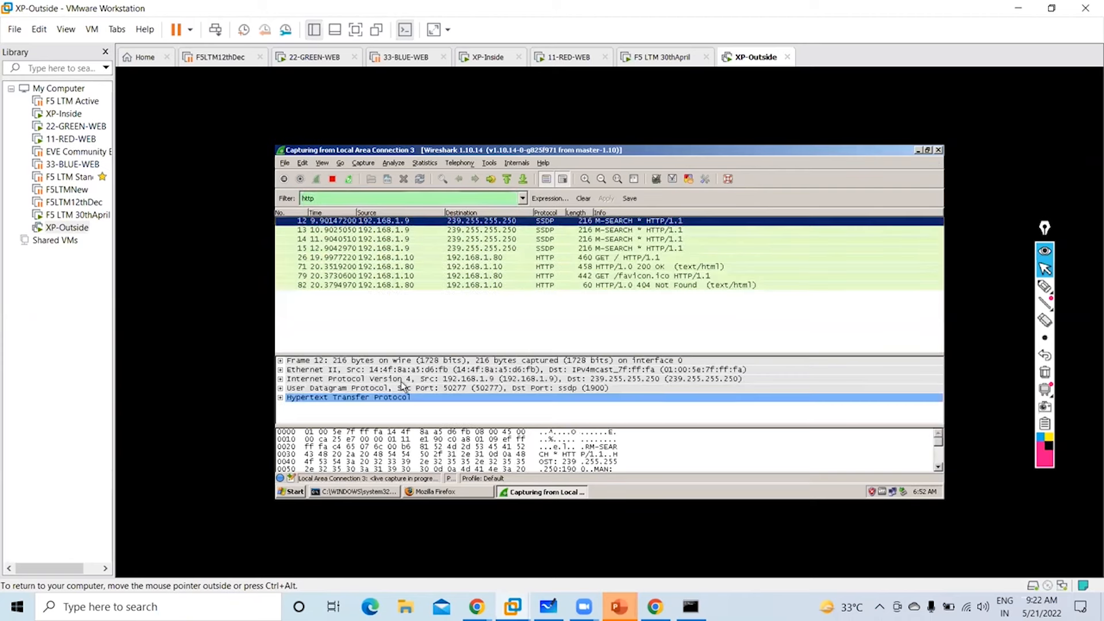
left_click(410, 493)
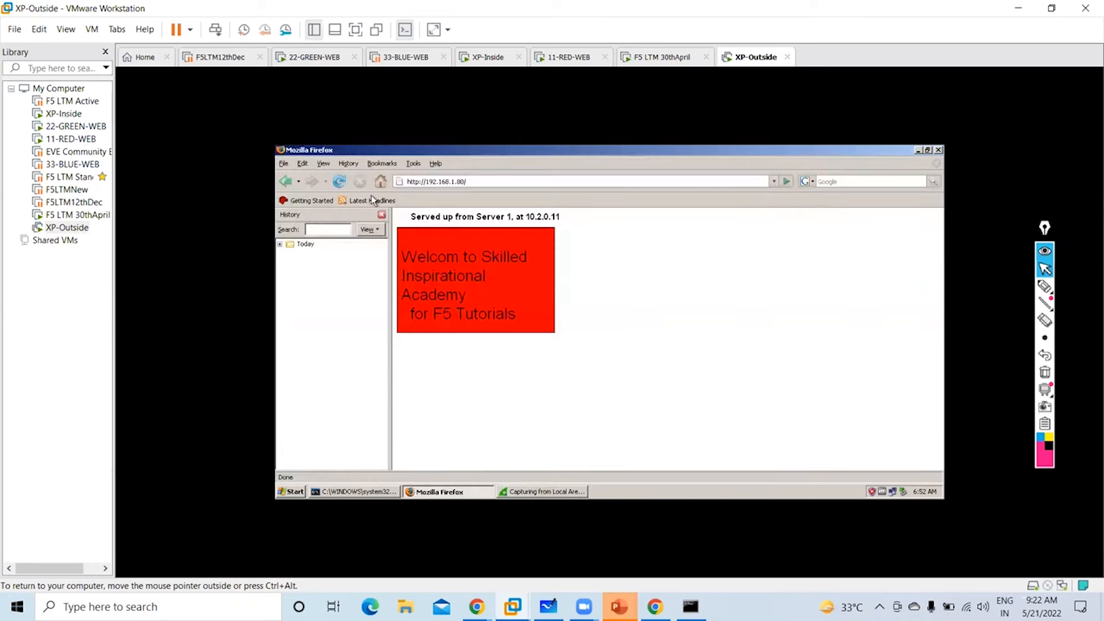
left_click(340, 181)
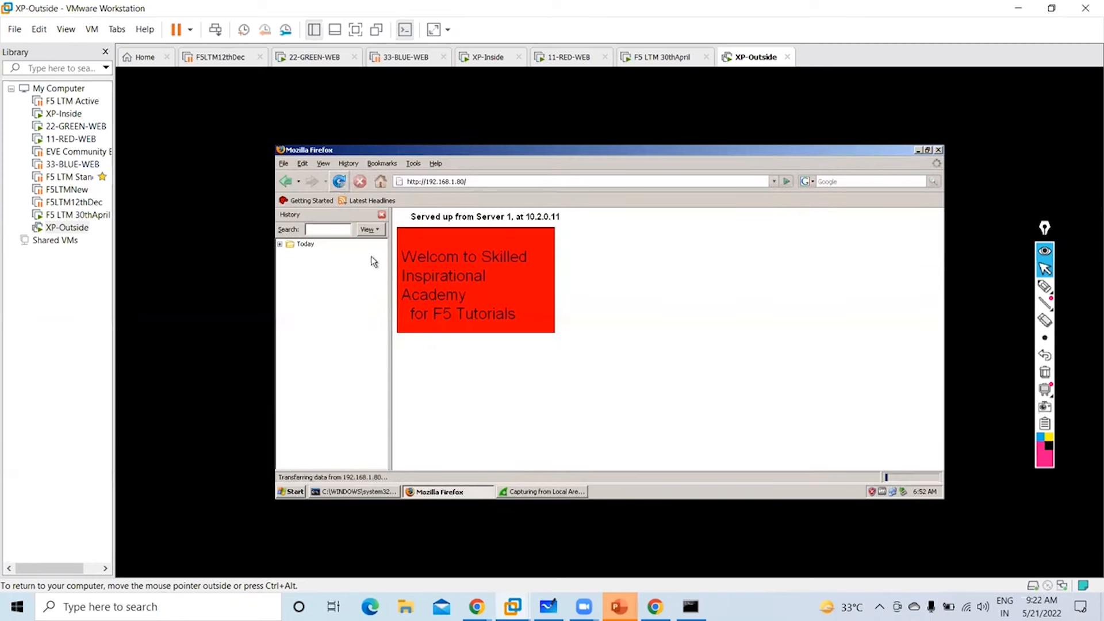
left_click(530, 491)
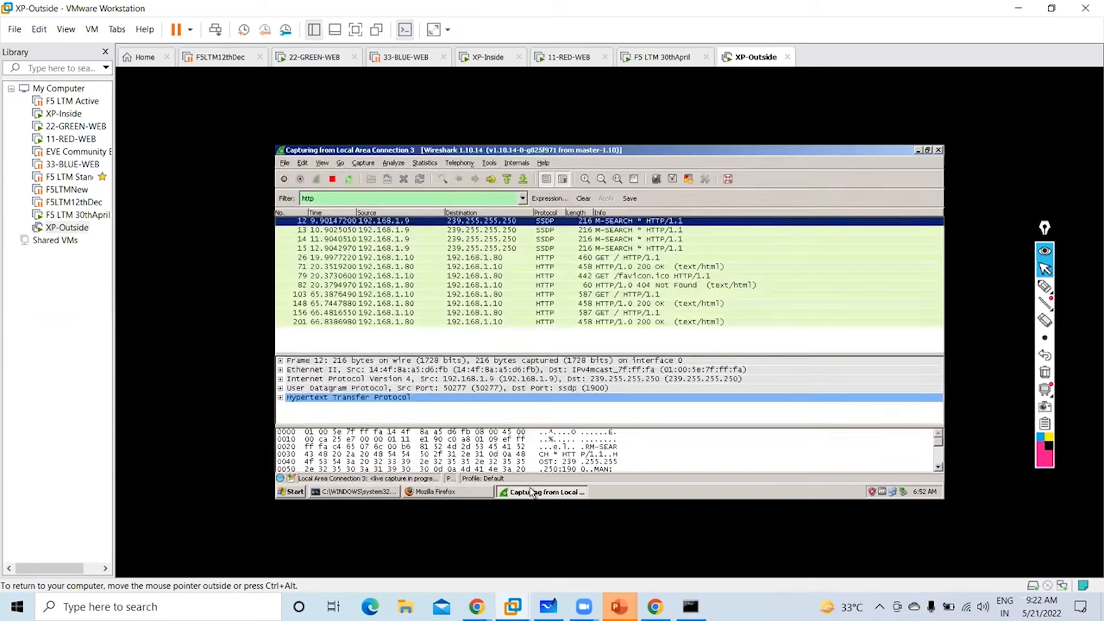
- Open the GET / HTTP/1.1 request in packet 156 in a maximized window and expand its Hypertext Transfer Protocol headers
left_click(556, 314)
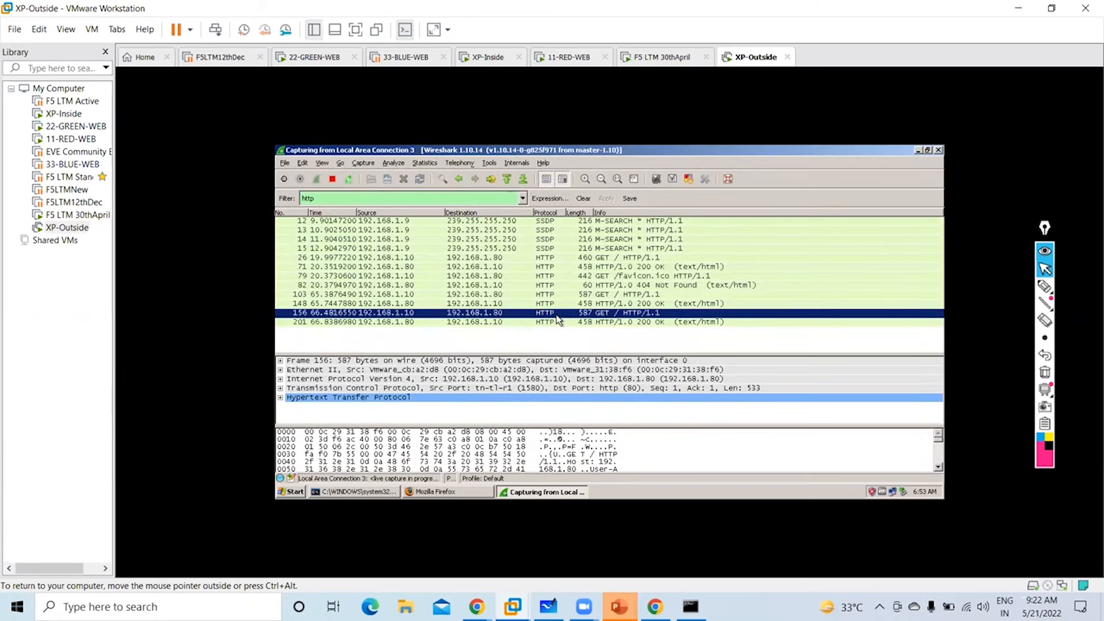
double_click(557, 315)
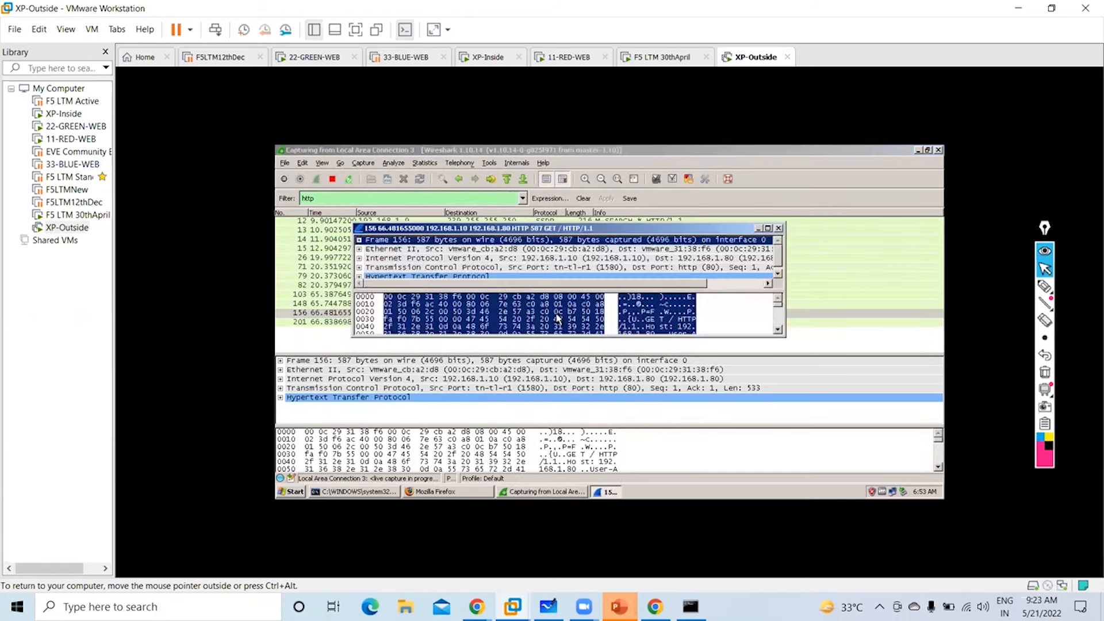
left_click(768, 229)
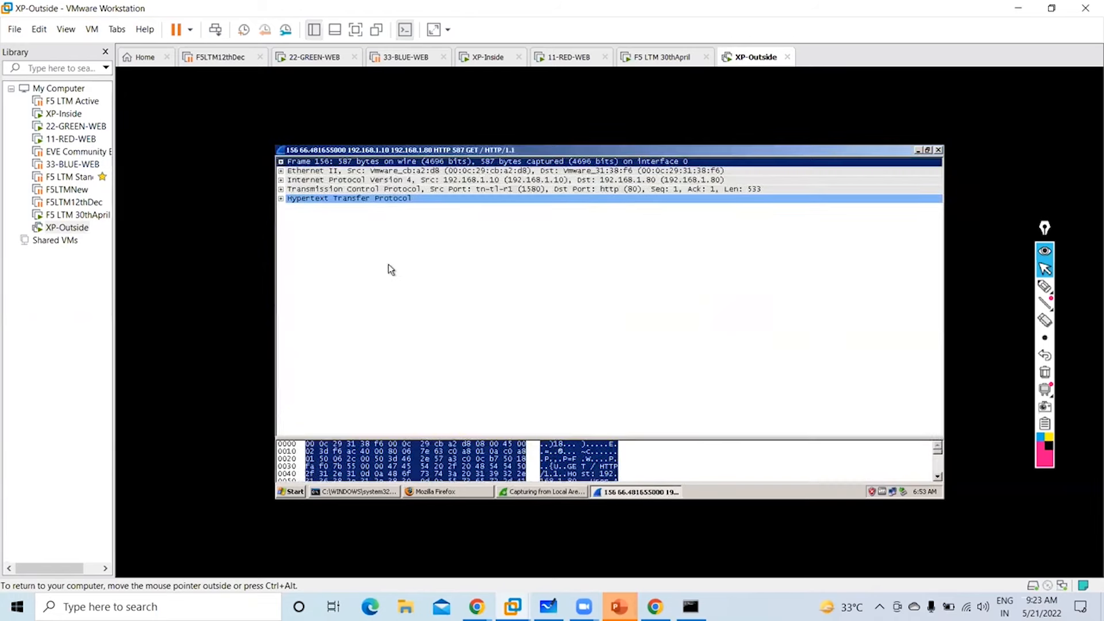
left_click(281, 199)
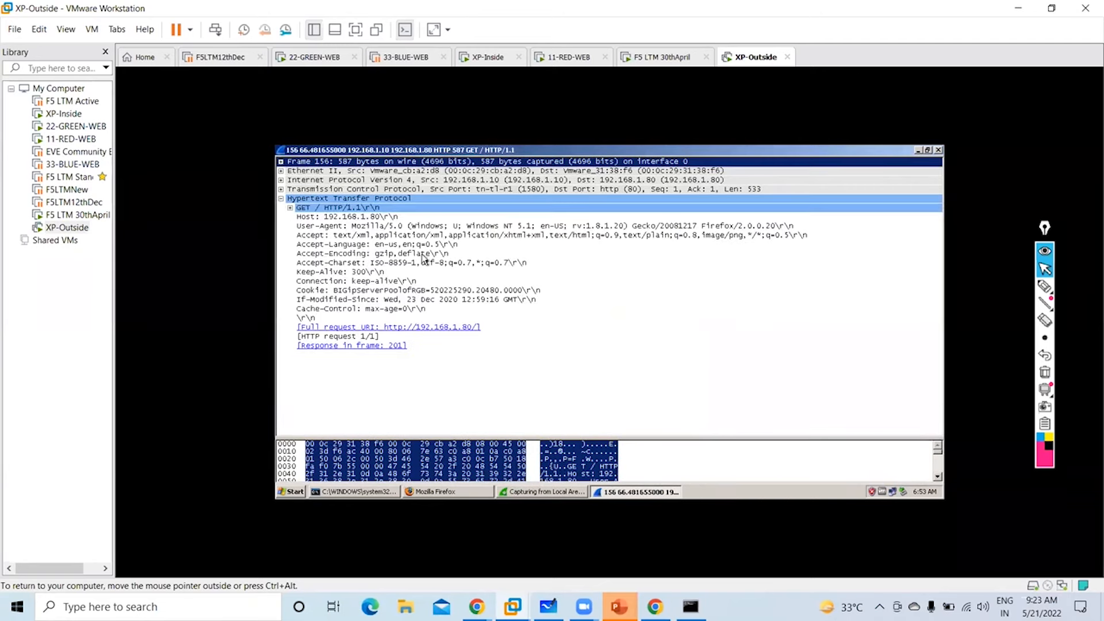
- Select the Cookie header line of the packet 156 request and mark it with a freehand pen curve
left_click(431, 291)
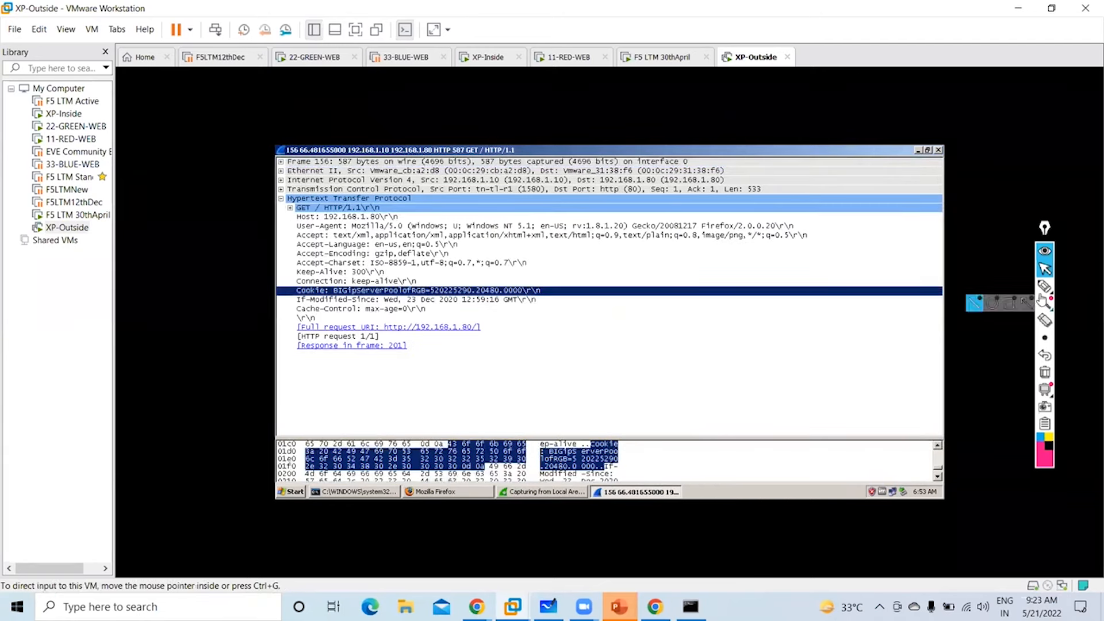
left_click(1045, 286)
mouse_move(530, 264)
left_mouse_down()
mouse_move(561, 271)
mouse_move(571, 322)
left_mouse_up()
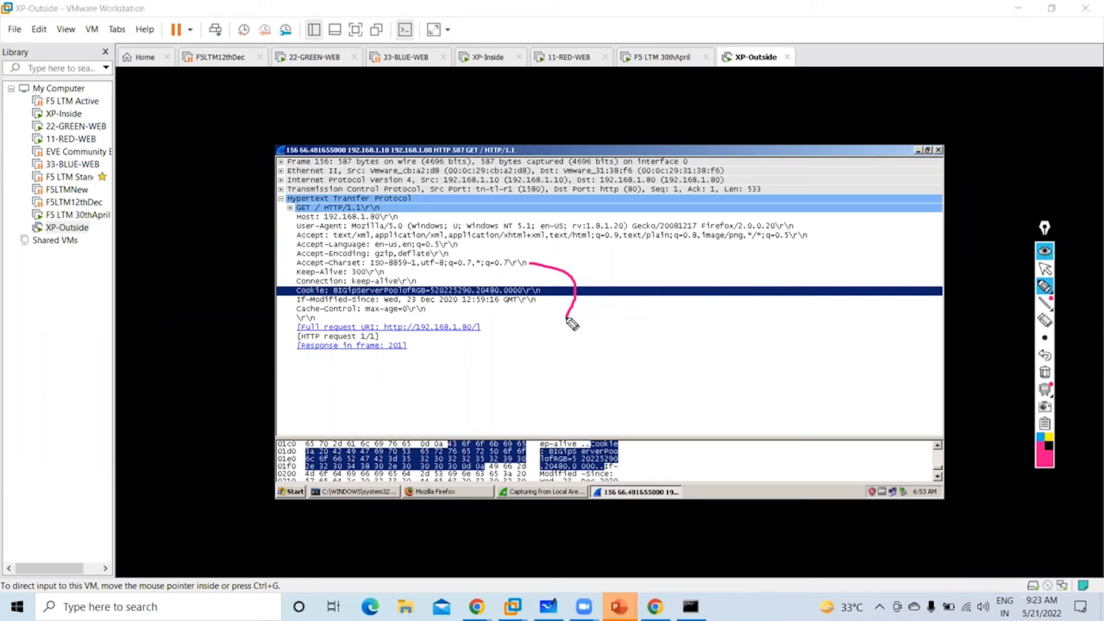
left_click(1045, 267)
- Stop the running Wireshark capture and minimize the Wireshark and Firefox windows to reach the desktop
left_click(918, 151)
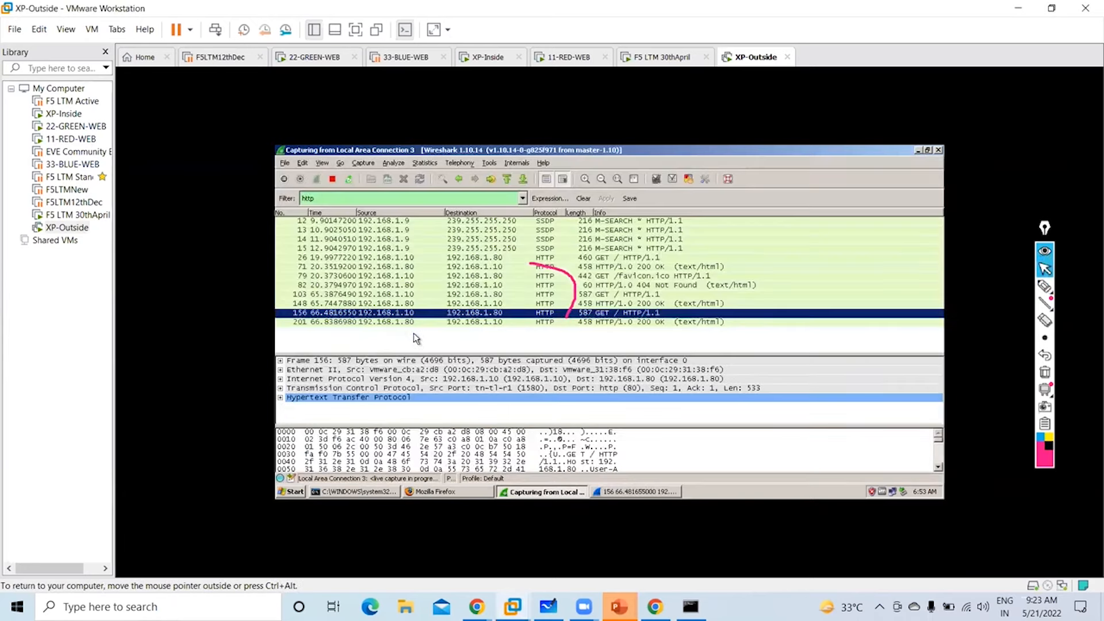
left_click(916, 151)
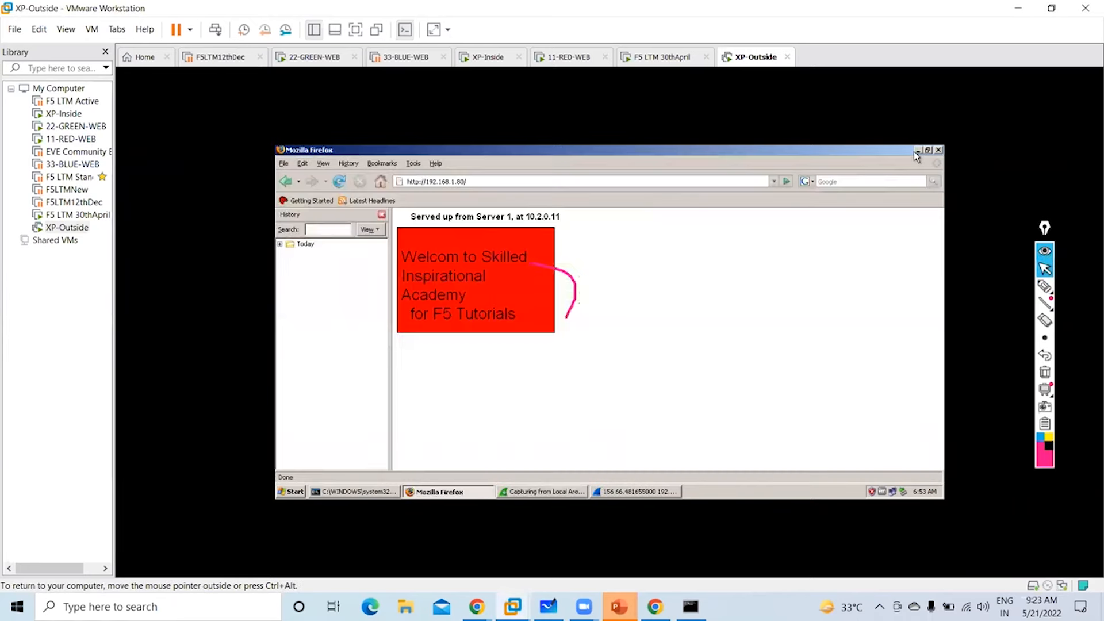
left_click(570, 493)
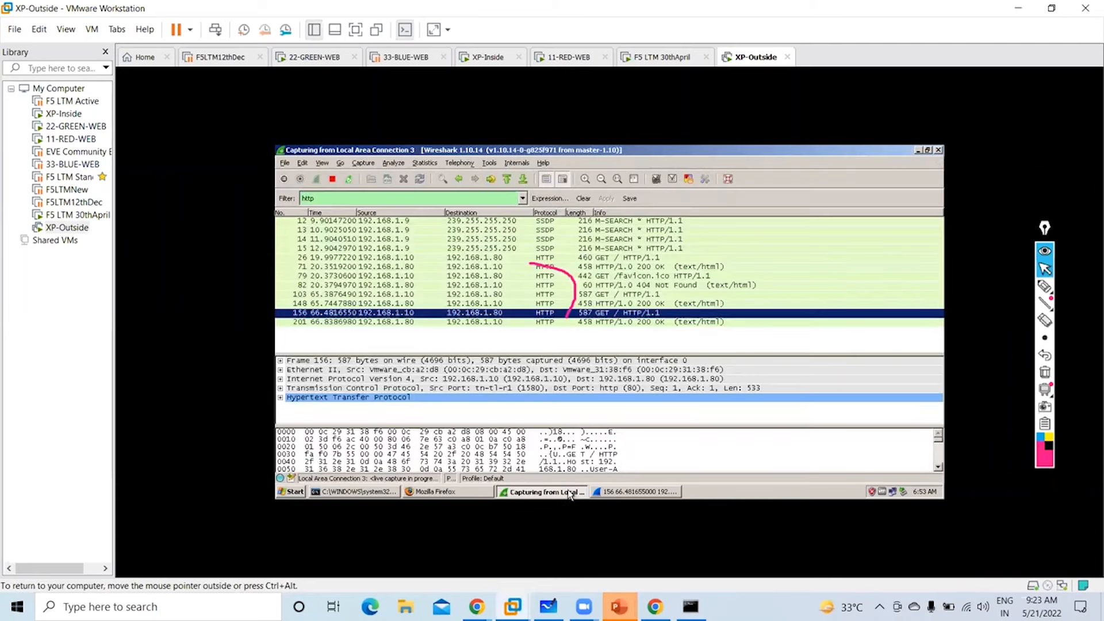
left_click(328, 179)
left_click(916, 151)
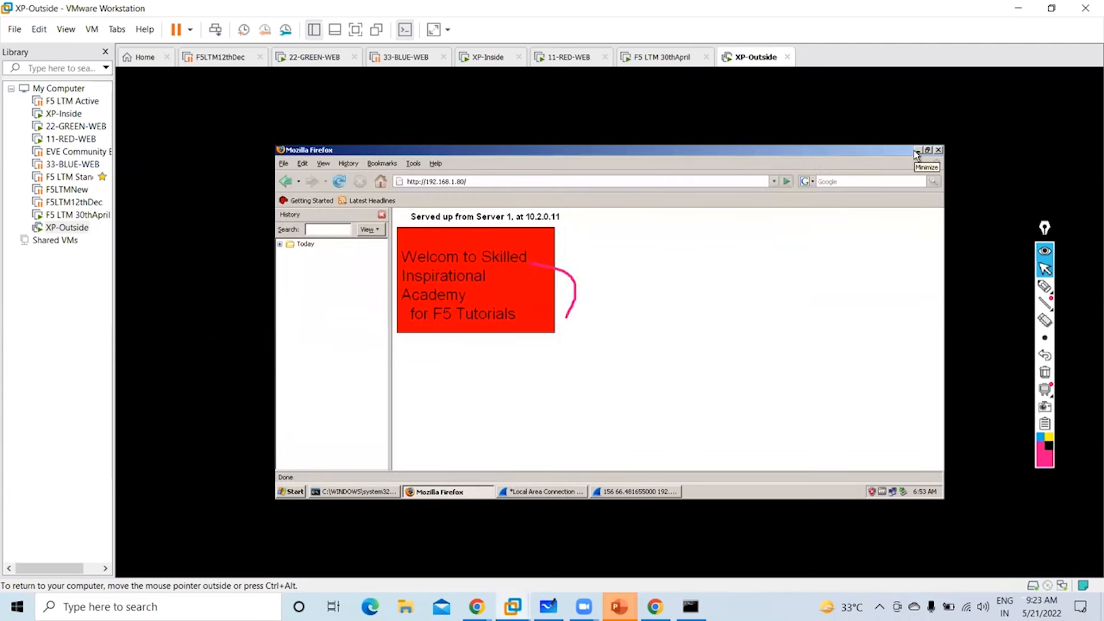
left_click(916, 150)
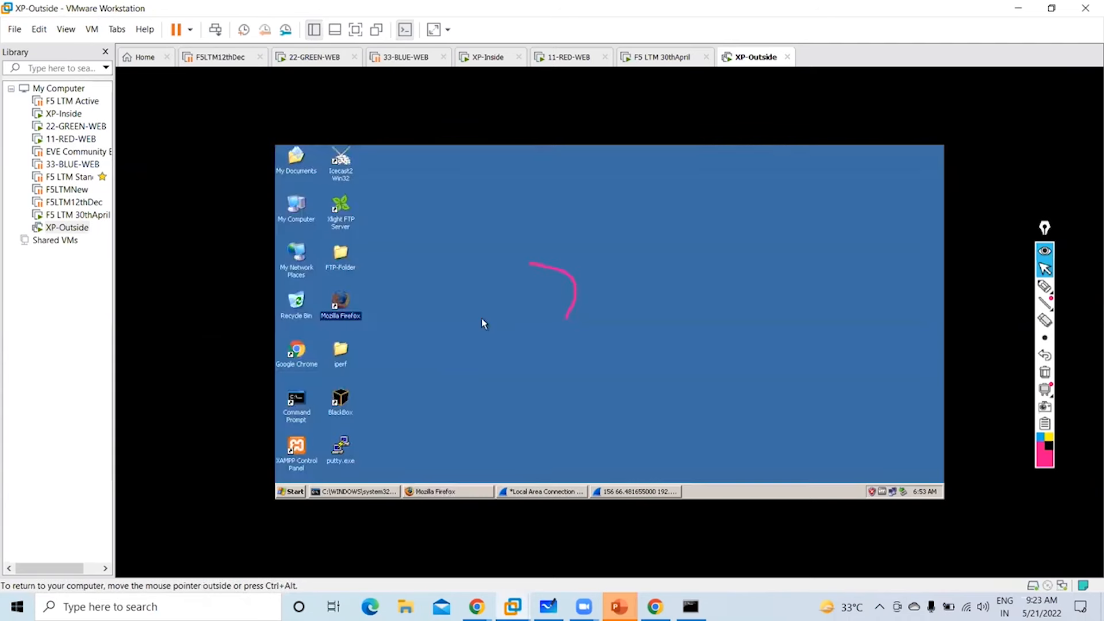
- Switch to Google Chrome on the XP-Outside machine, load 192.168.1.80 and reload the page once
left_click(305, 347)
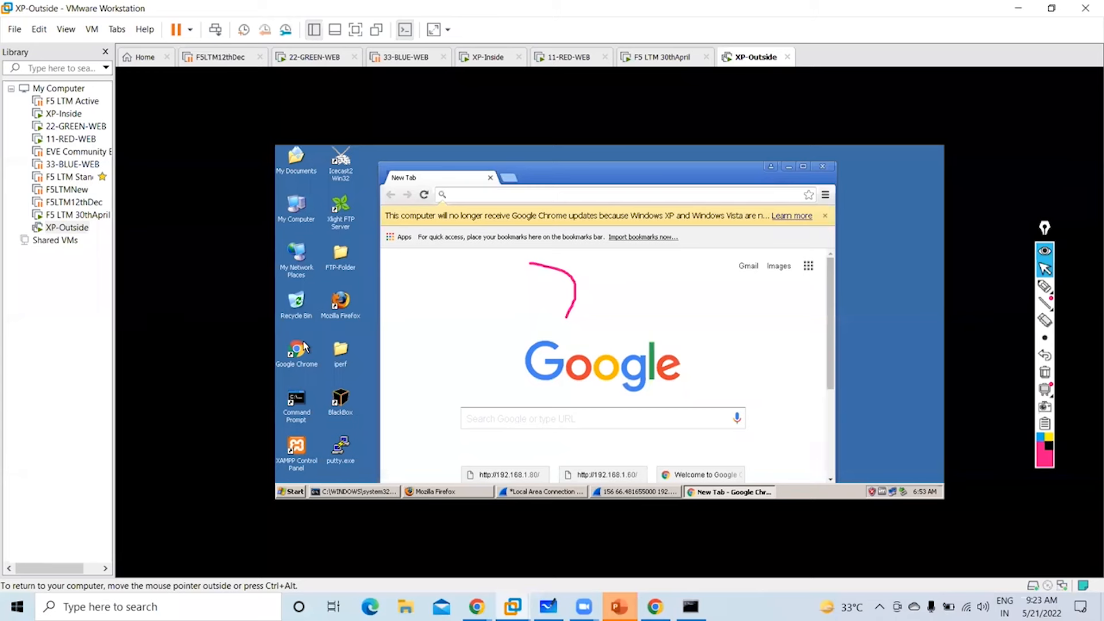
type("192.168.1.60")
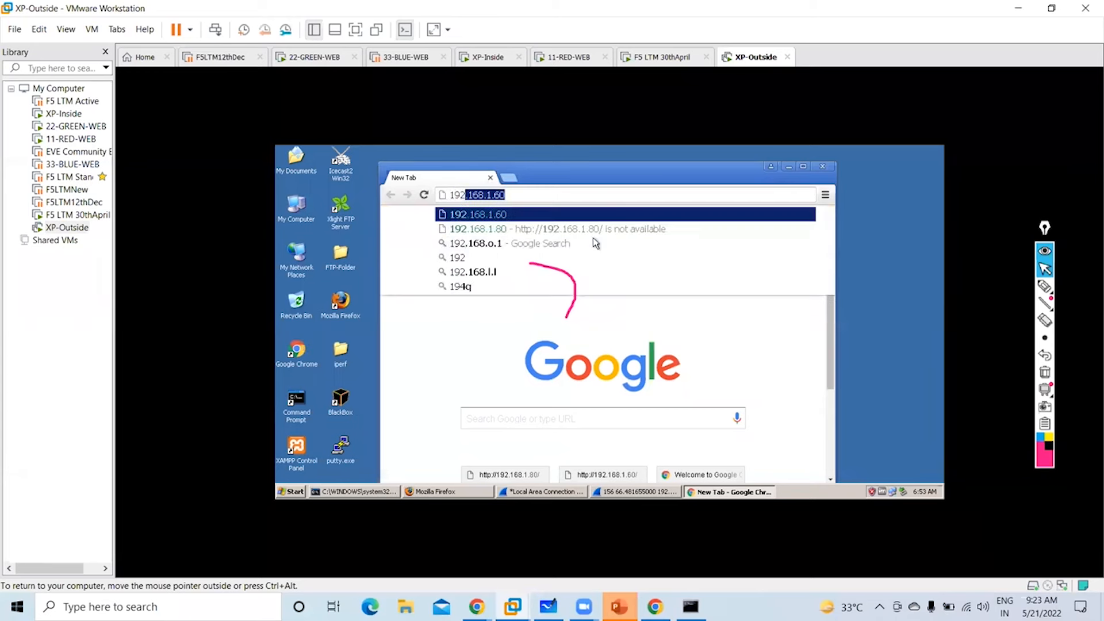
key("BackSpace")
key("BackSpace")
type("80")
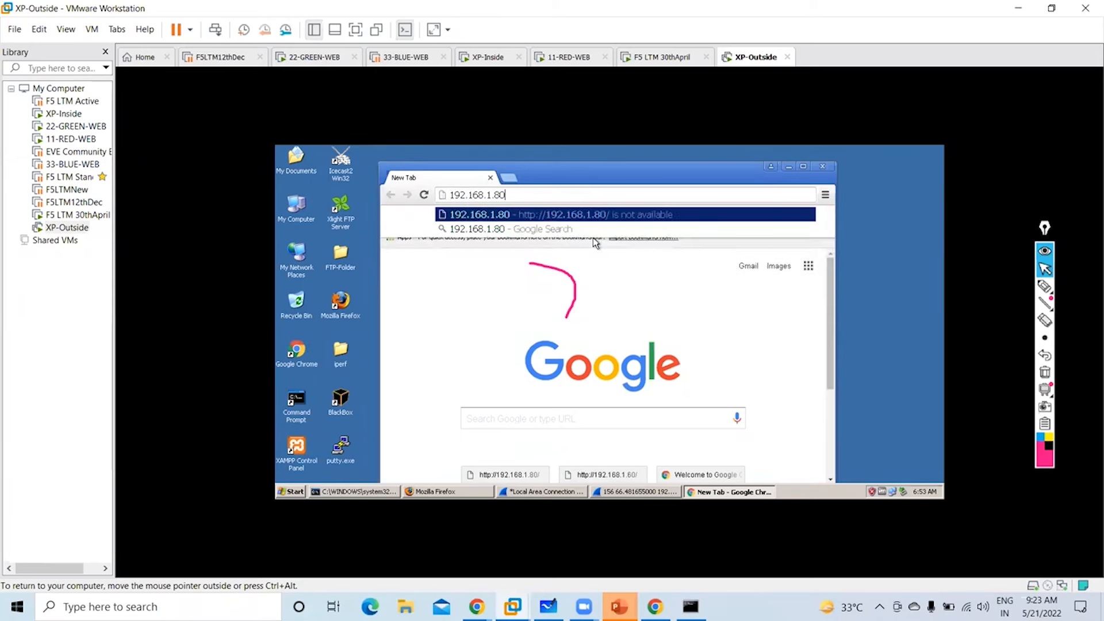
key("Return")
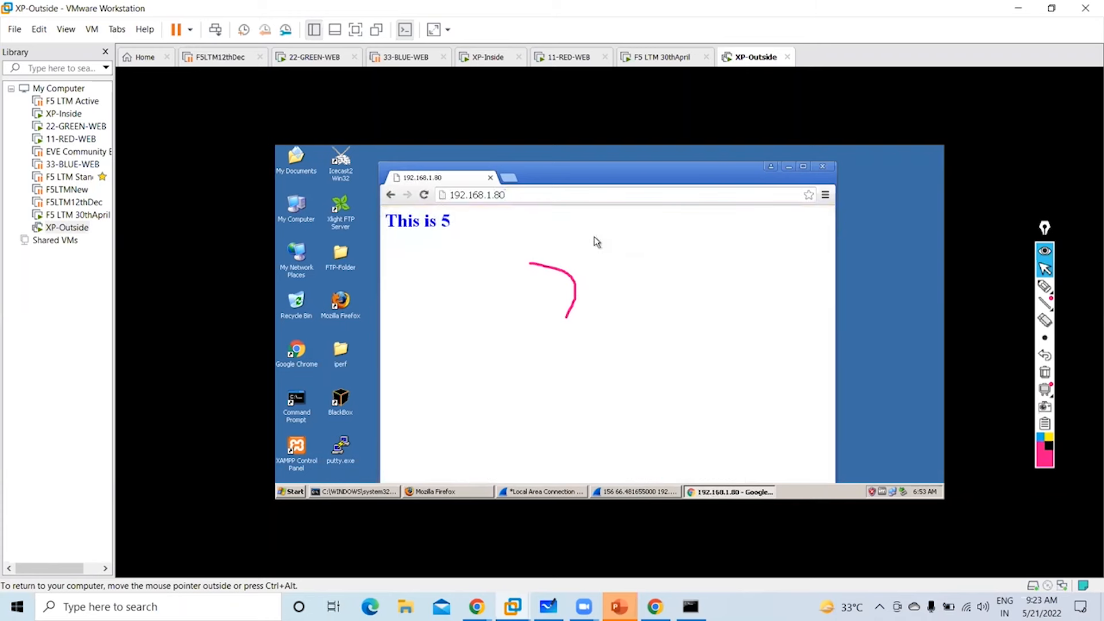
left_click(424, 195)
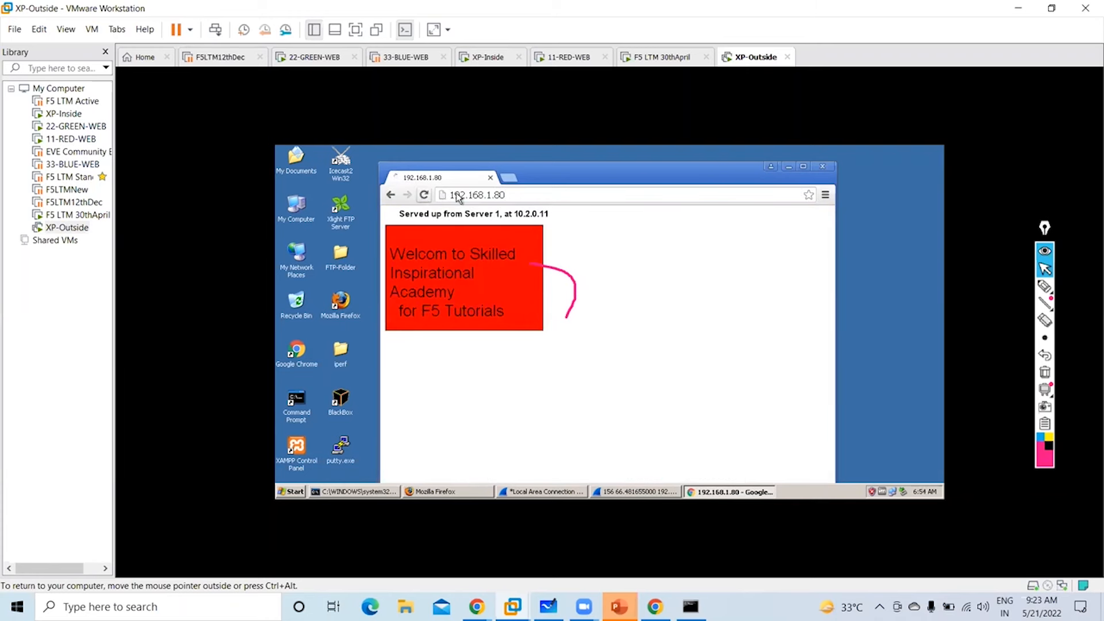
- Close and restart Chrome, request 192.168.1.80 again and reload it to test persistence in a new session
left_click(823, 166)
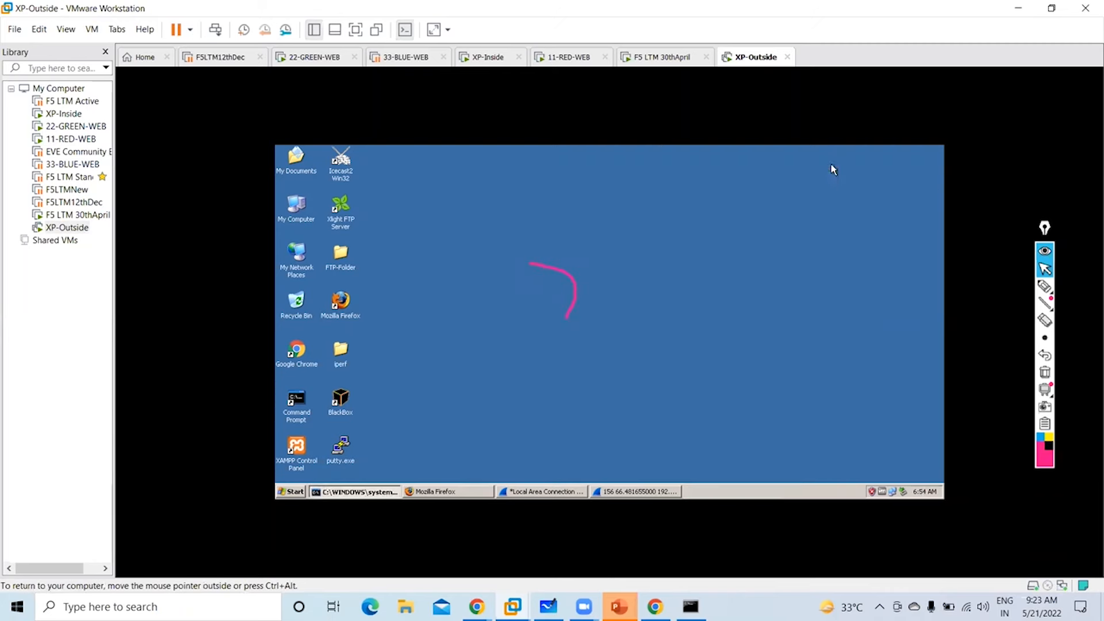
double_click(298, 347)
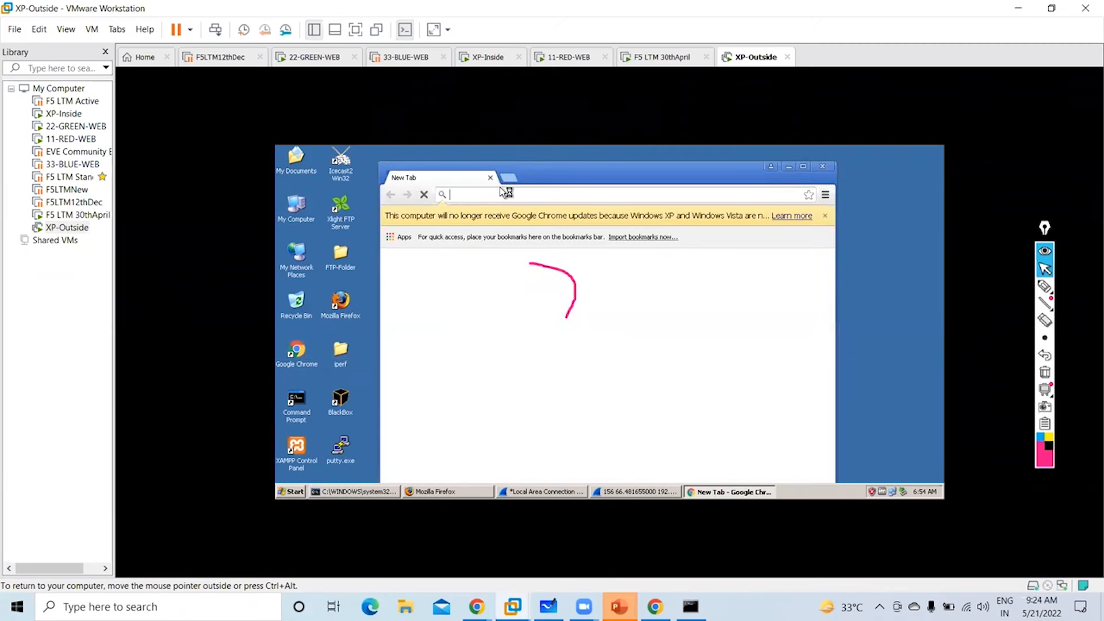
type("192.168.1.80")
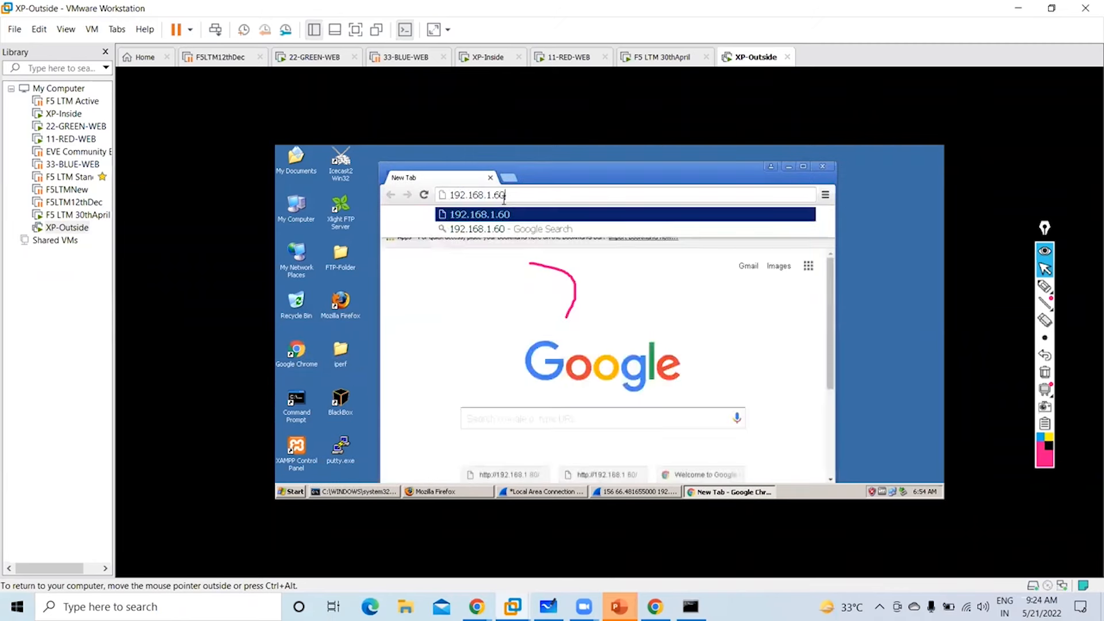
key("Return")
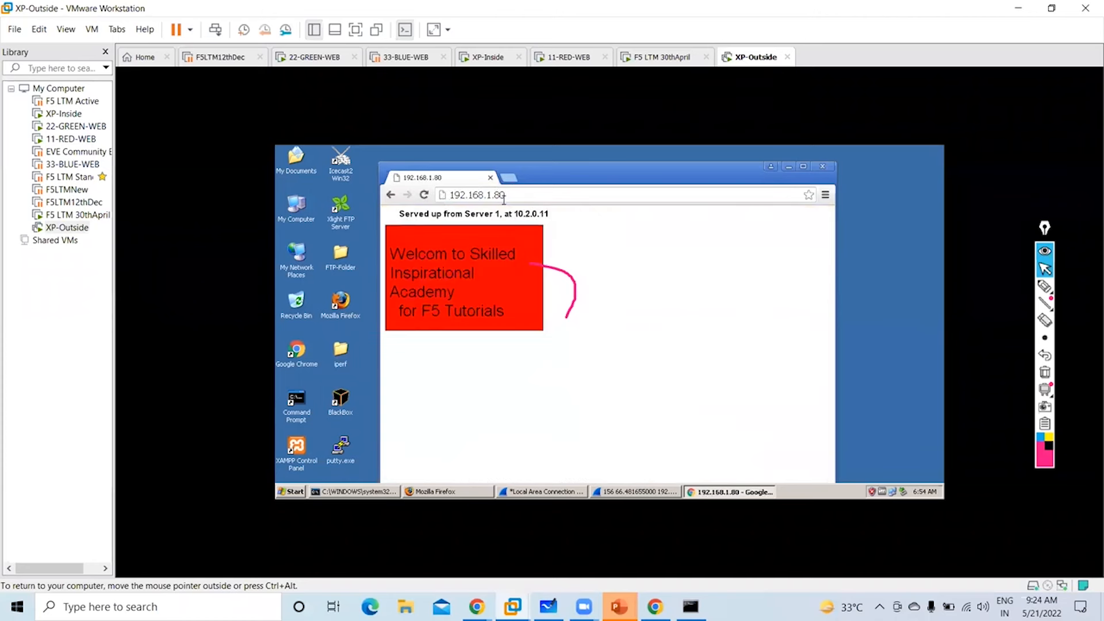
left_click(424, 195)
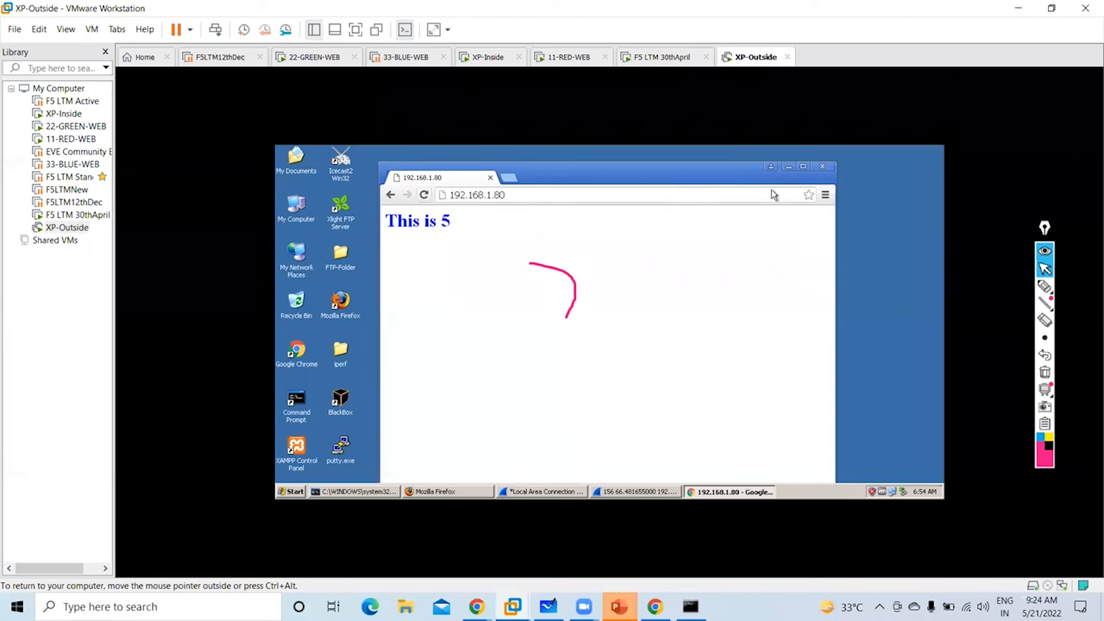
- Clear Chrome's browsing history, download history, cookies and cached files from the past hour, and close the settings page
left_click(825, 195)
mouse_move(775, 282)
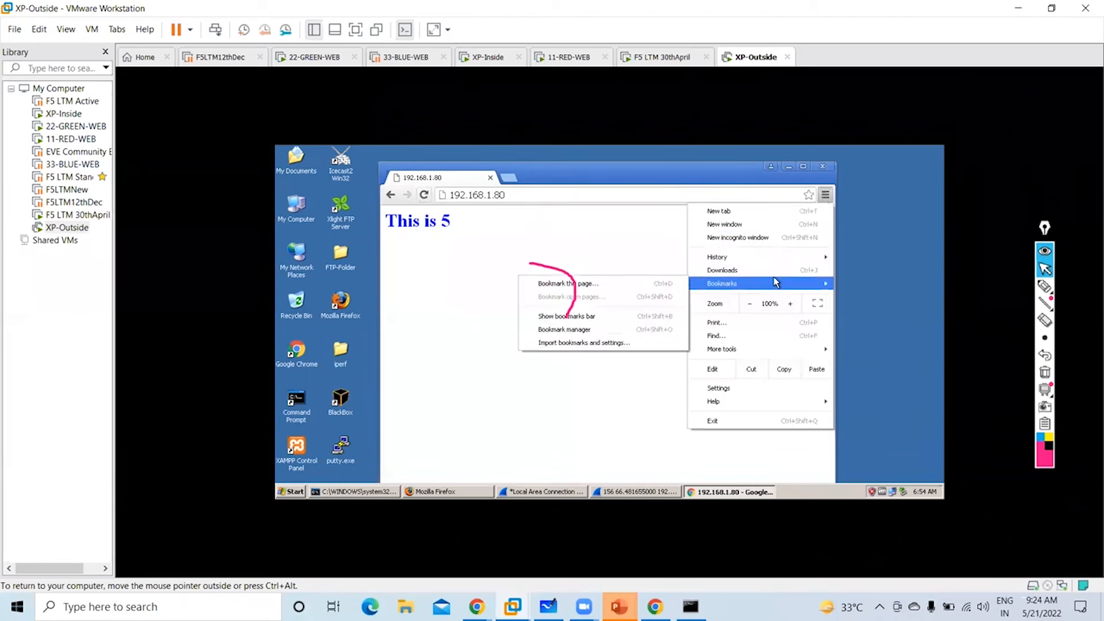
mouse_move(749, 353)
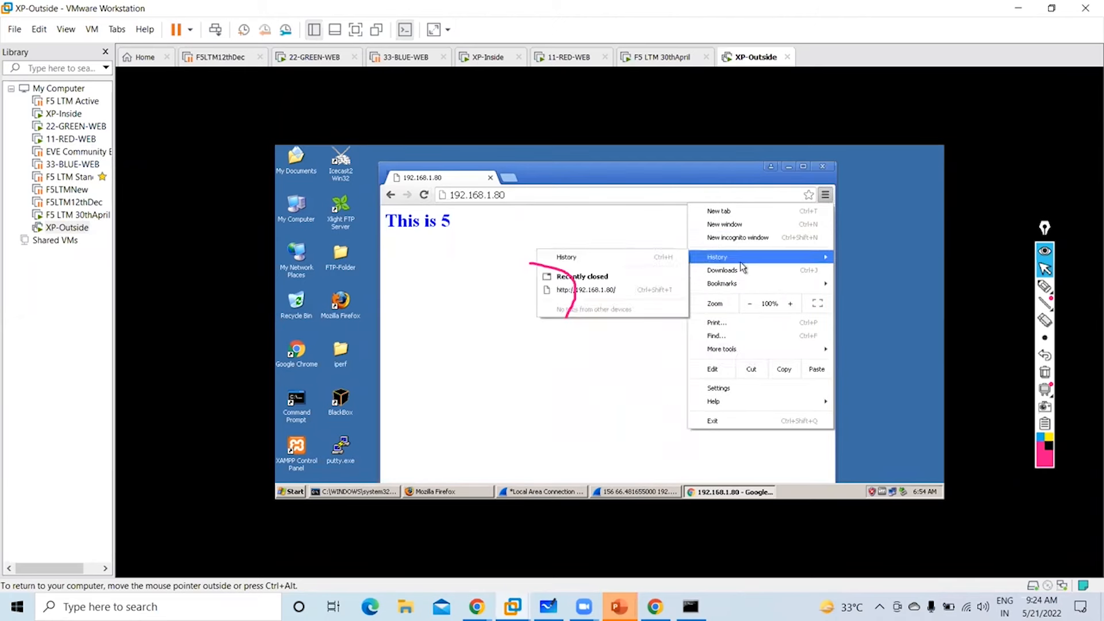
left_click(645, 258)
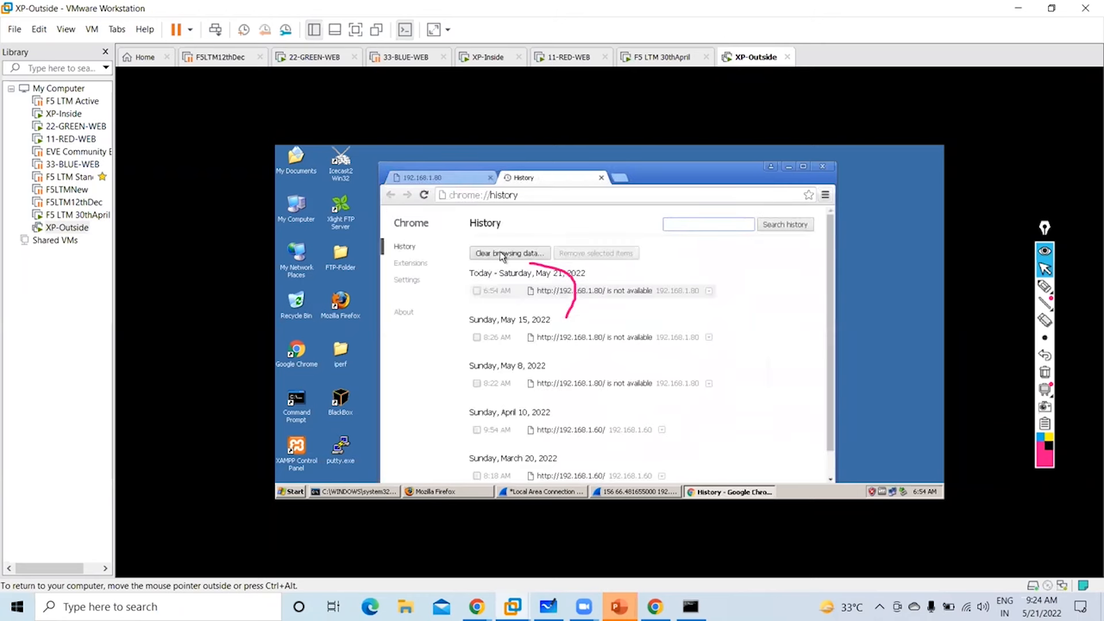
left_click(501, 255)
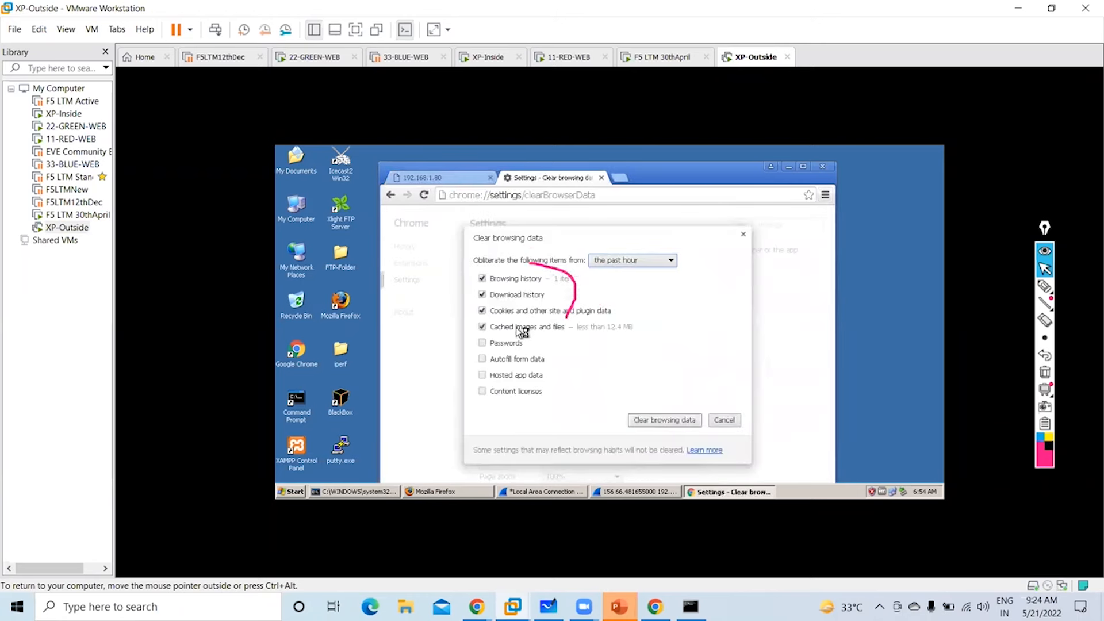
left_click(656, 421)
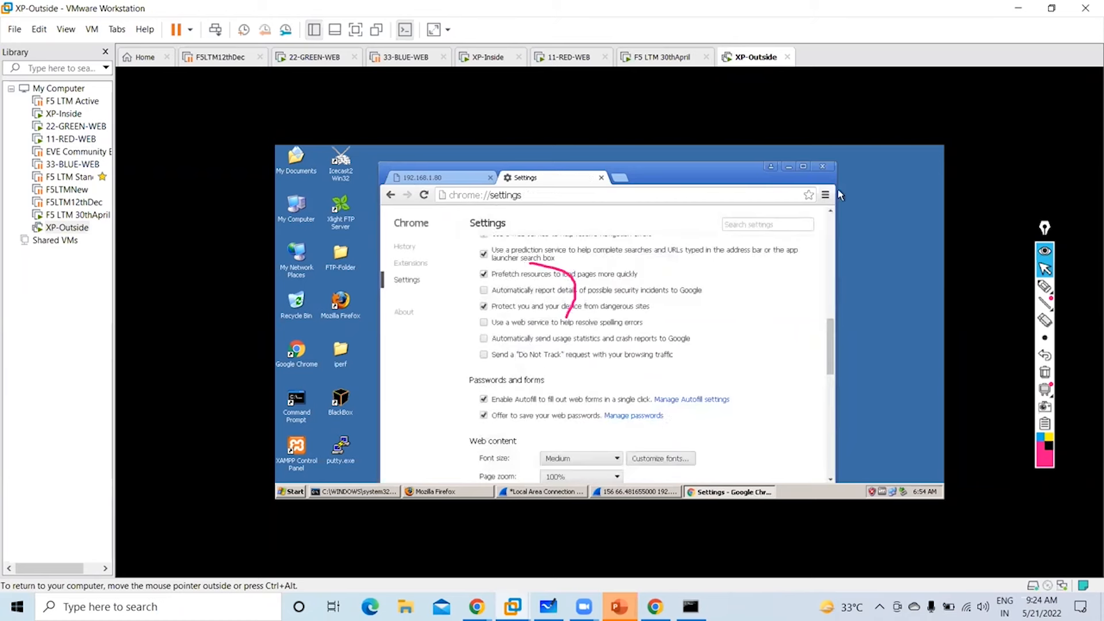
left_click(601, 178)
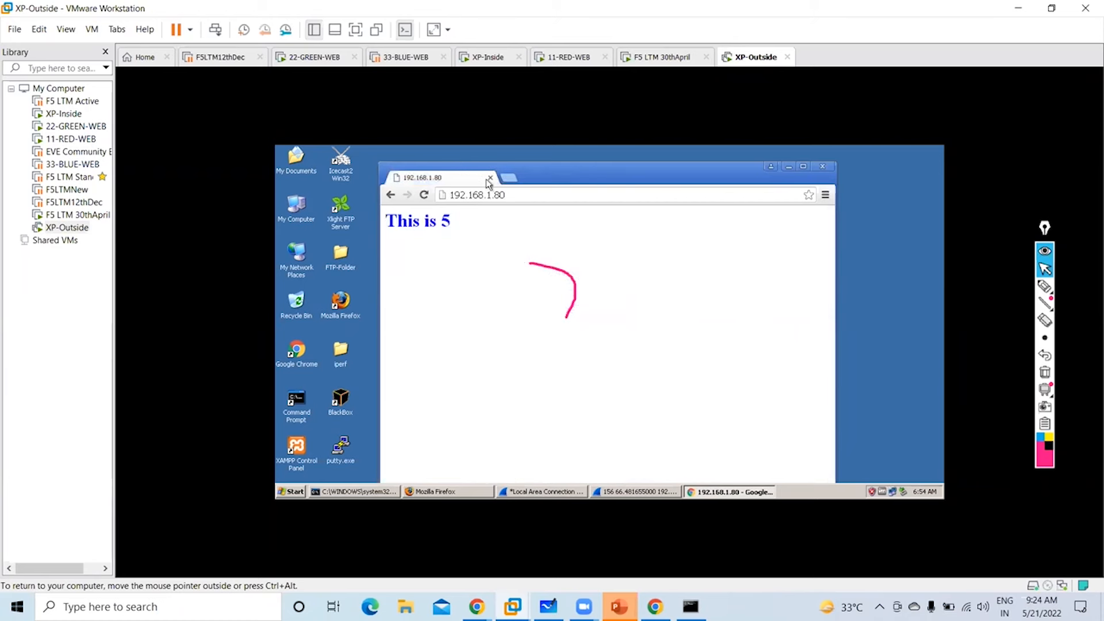
- Reload the page, restart Chrome and load 192.168.1.80 with the cookies cleared
left_click(424, 196)
left_click(822, 166)
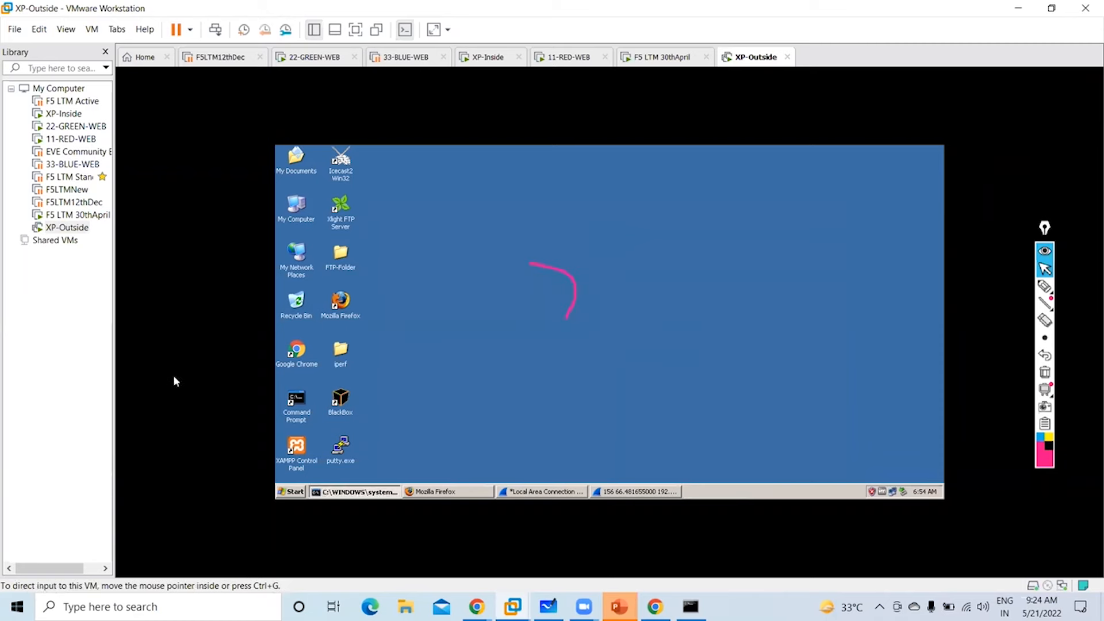
double_click(292, 354)
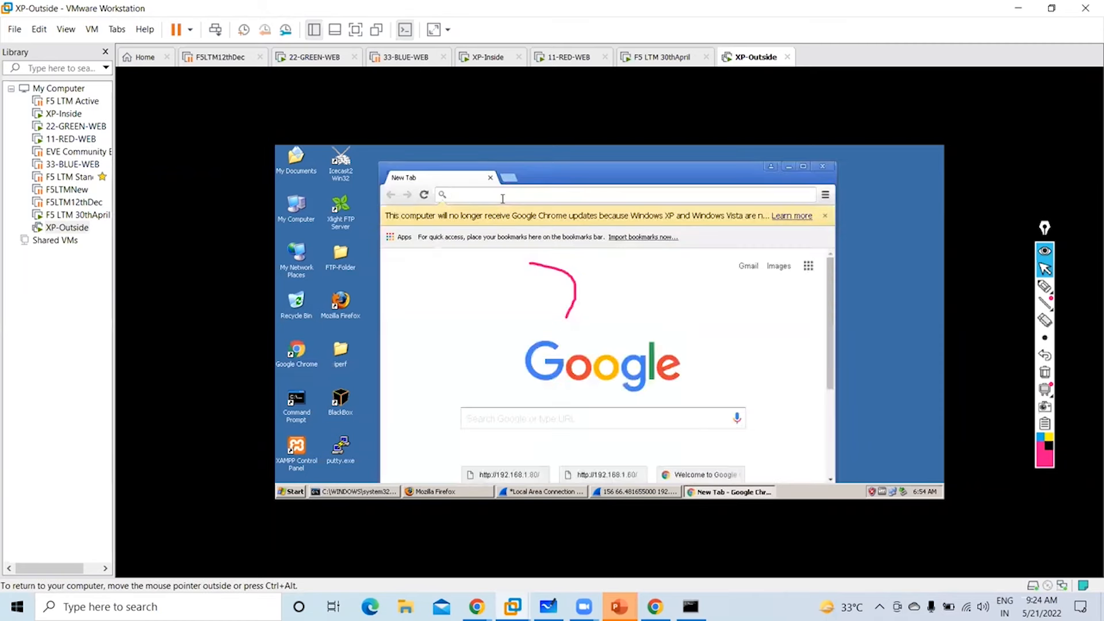
type("192.168.1.8")
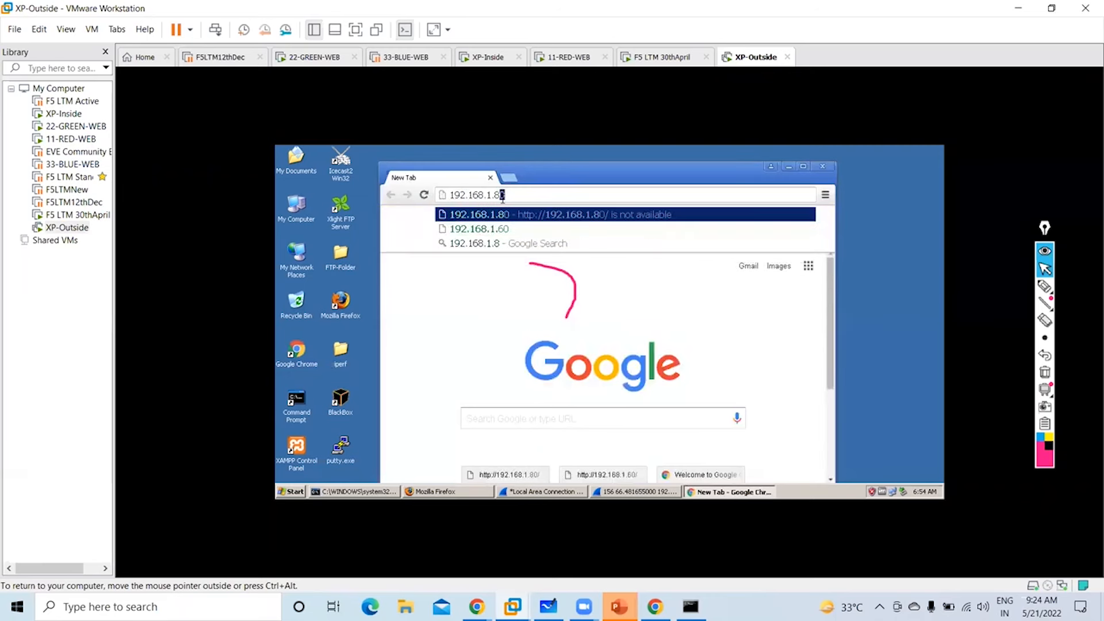
key("Return")
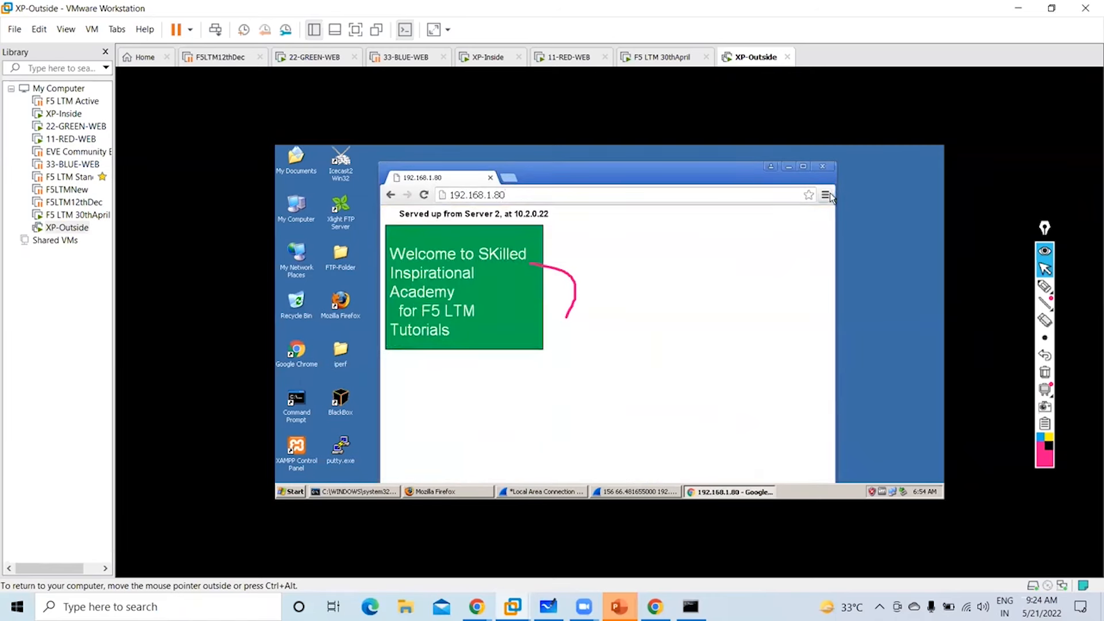
- Examine the details of the BIGipServerPoolofRGB cookie among the cookies set by 192.168.1.80
left_click(441, 196)
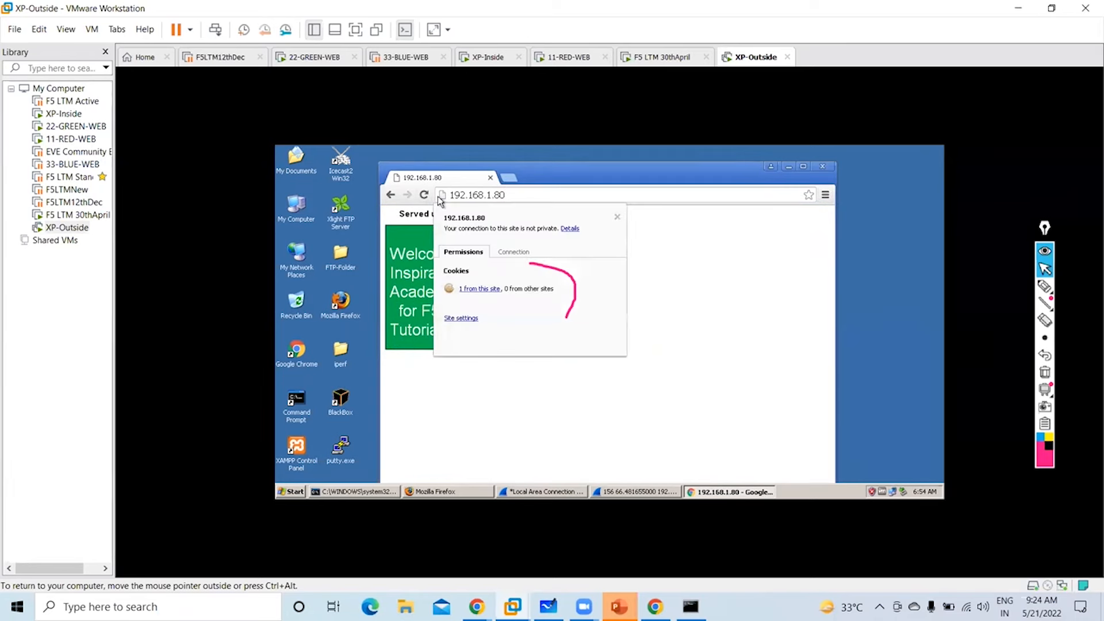
left_click(440, 196)
left_click(440, 196)
left_click(473, 289)
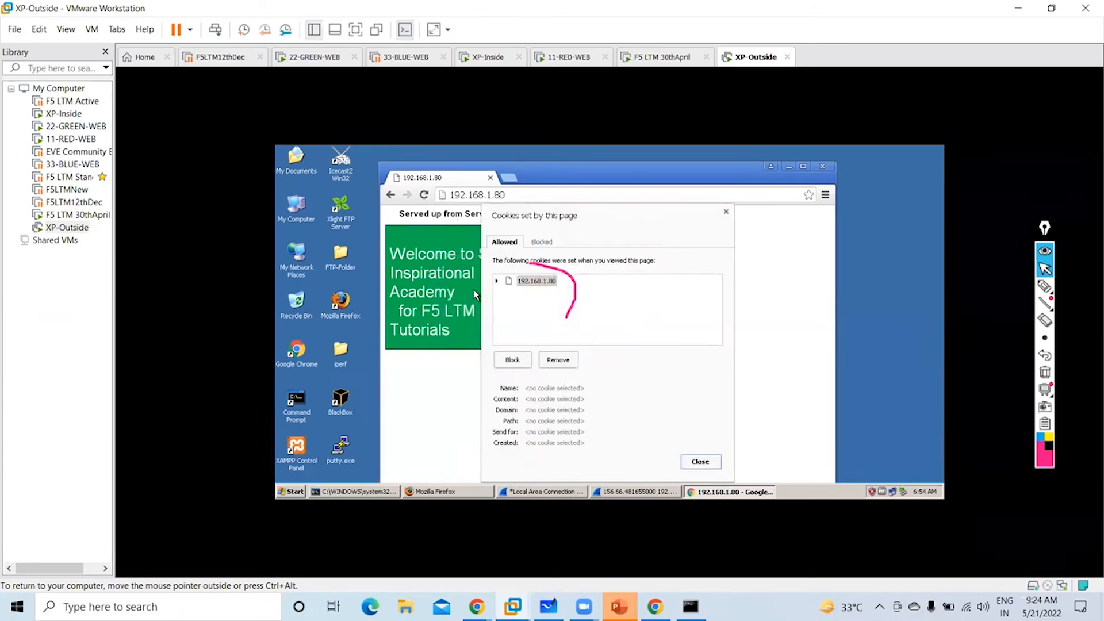
left_click(497, 282)
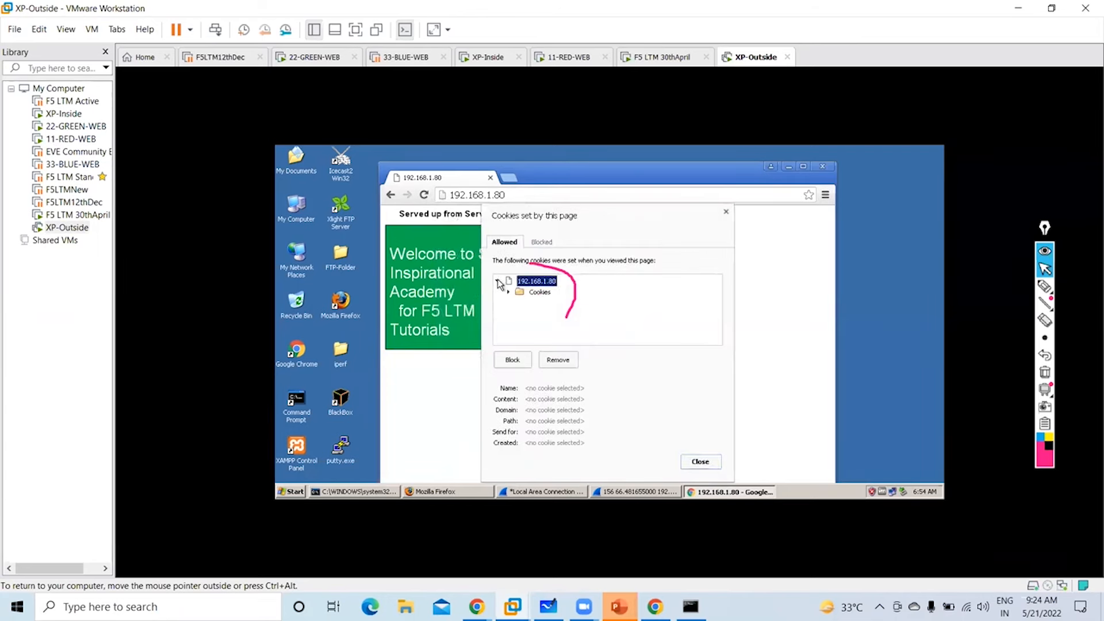
left_click(508, 292)
left_click(541, 304)
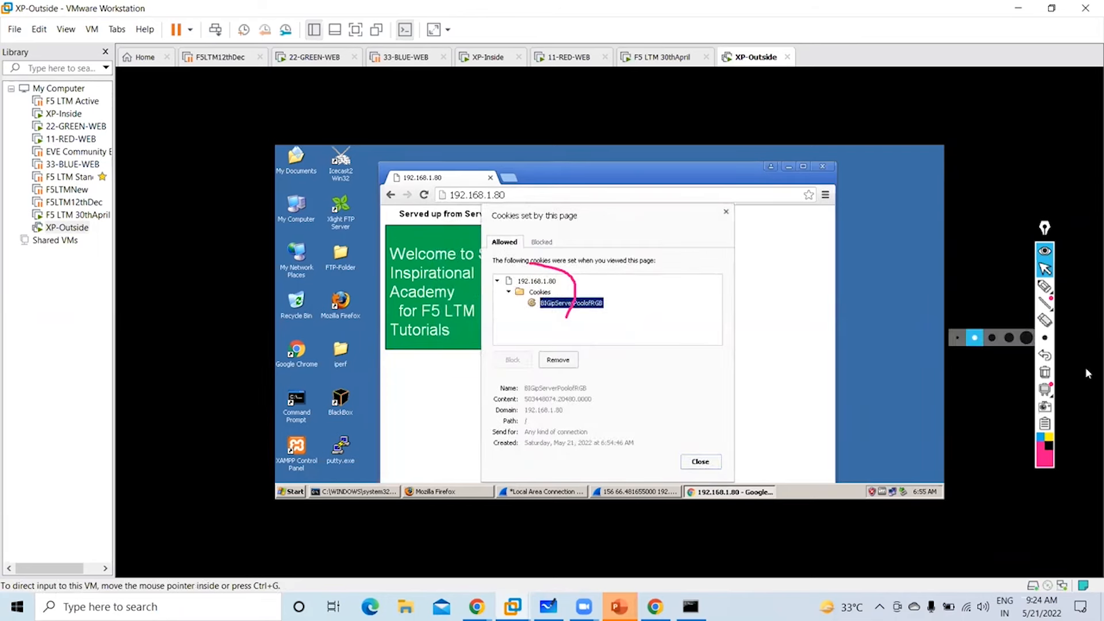
- Mark the BIGipServerPoolofRGB cookie with a freehand pen bracket beside it and an underline below it
left_click(1062, 285)
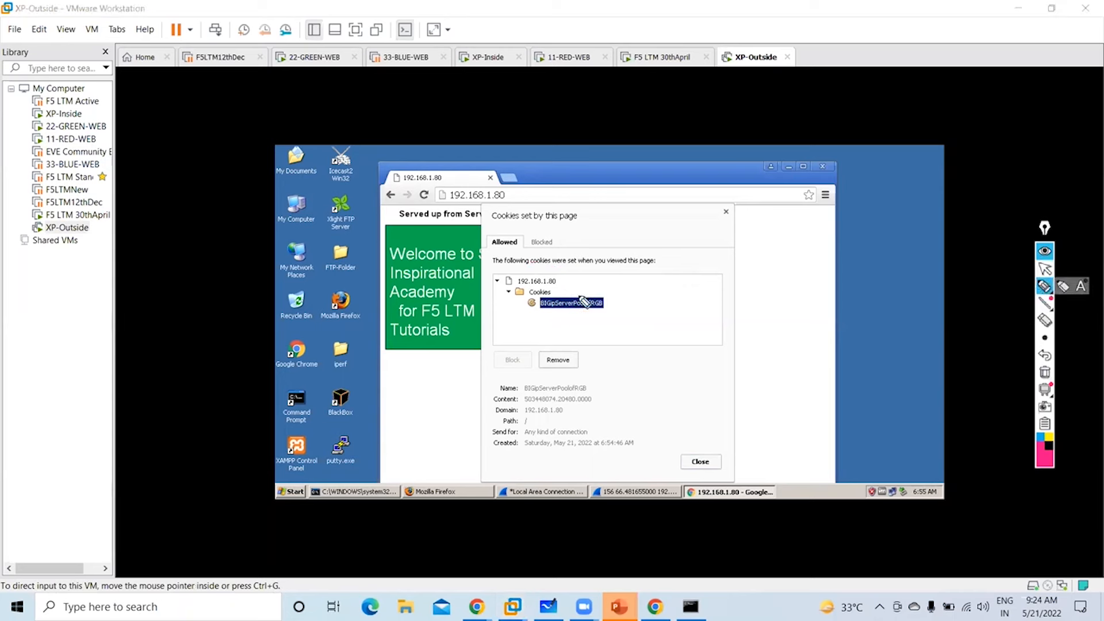
left_click_drag(601, 280, 616, 343)
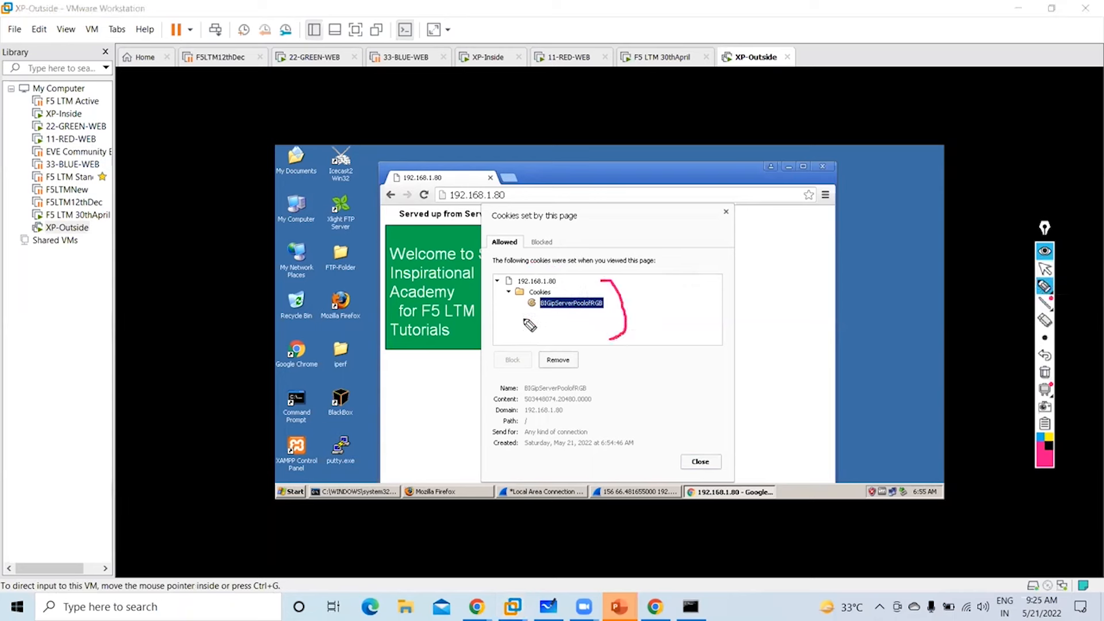
left_click_drag(525, 323, 588, 326)
- Sketch a flow diagram from C through F5 to S with request arrows and a return arrow labelled Response
mouse_move(696, 276)
left_mouse_down()
mouse_move(681, 276)
mouse_move(702, 261)
mouse_move(719, 299)
mouse_move(778, 277)
mouse_move(805, 302)
mouse_move(814, 274)
mouse_move(848, 267)
mouse_move(933, 253)
mouse_move(959, 271)
left_mouse_up()
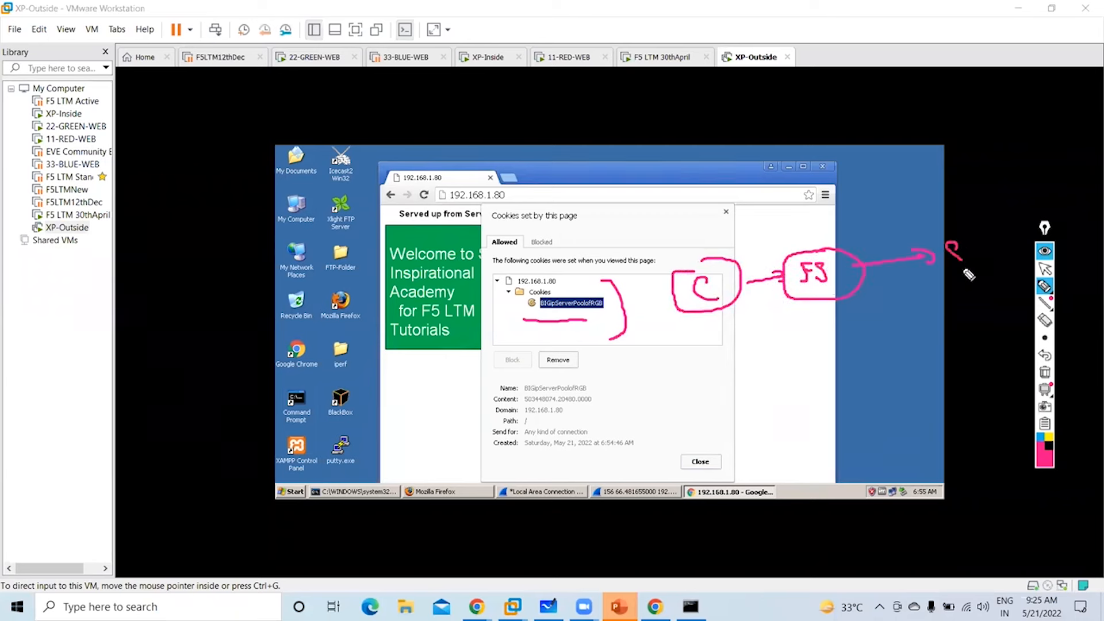
mouse_move(734, 250)
left_mouse_down()
mouse_move(913, 222)
mouse_move(909, 232)
left_mouse_up()
mouse_move(946, 288)
left_mouse_down()
mouse_move(882, 314)
mouse_move(869, 332)
mouse_move(919, 354)
mouse_move(952, 344)
mouse_move(987, 357)
left_mouse_up()
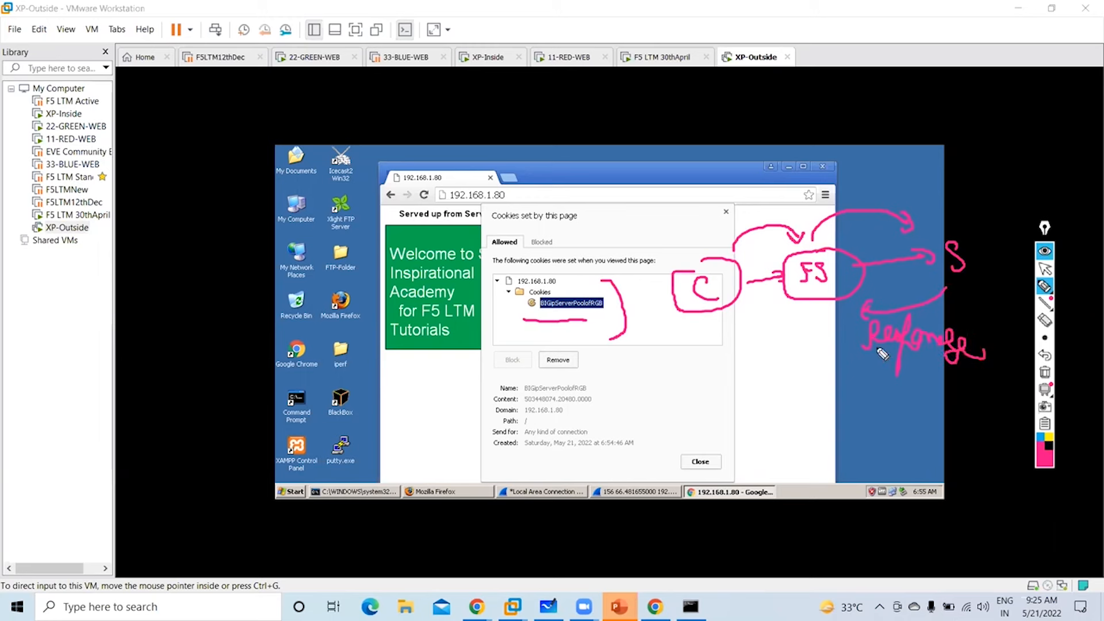
- Extend the sketch with an arrow from F5 to a Cookie label and on to C, and erase all annotations
mouse_move(795, 290)
left_mouse_down()
mouse_move(786, 320)
mouse_move(766, 325)
mouse_move(771, 360)
mouse_move(831, 367)
mouse_move(821, 345)
mouse_move(670, 328)
mouse_move(656, 311)
mouse_move(686, 325)
left_mouse_up()
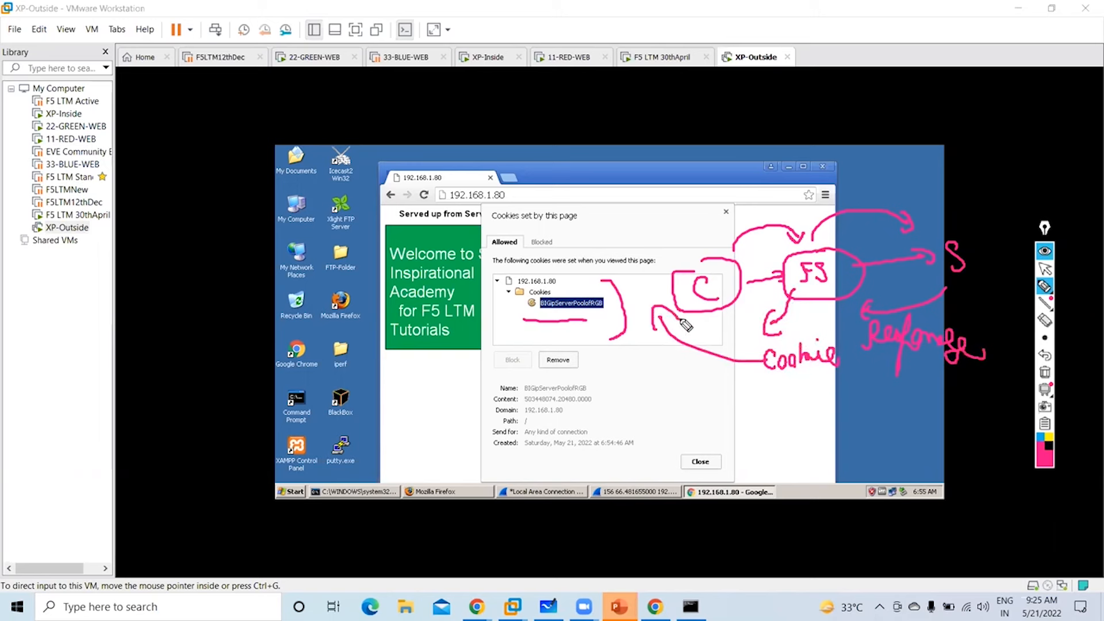
left_click(1050, 368)
left_click(1045, 268)
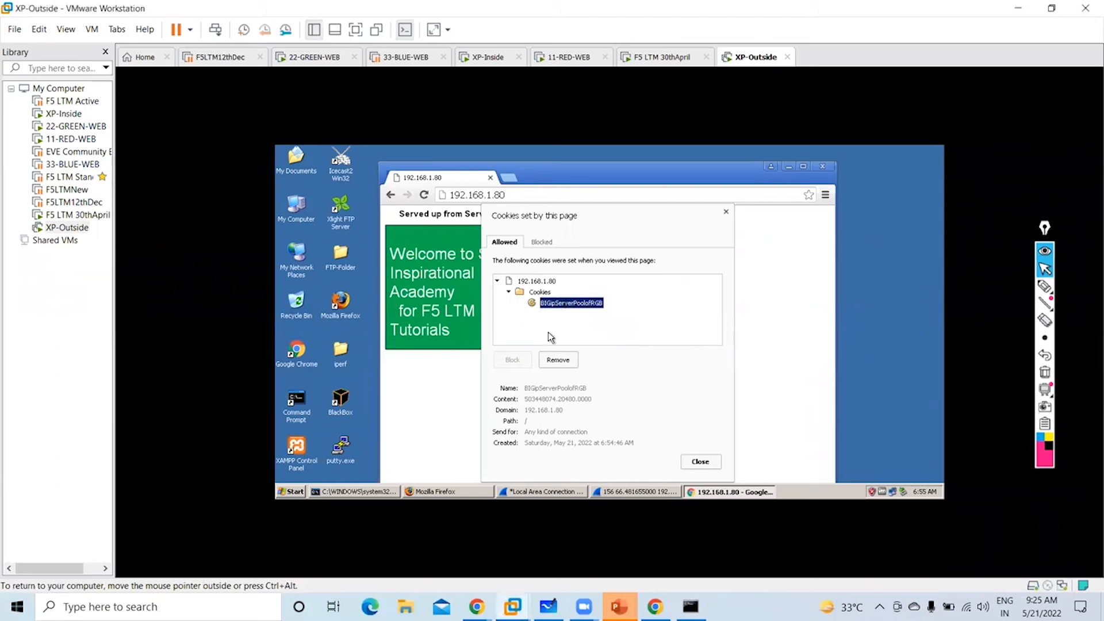
- Clear the past hour's browsing history, download history, cookies and cached files in Chrome, and close the browser
double_click(555, 389)
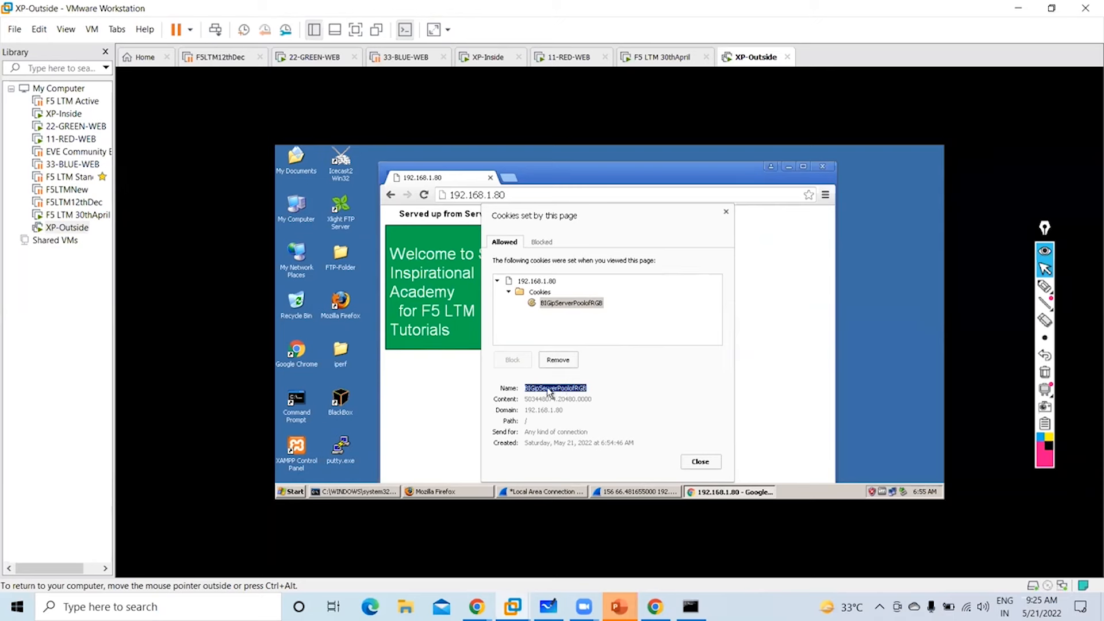
left_click(826, 194)
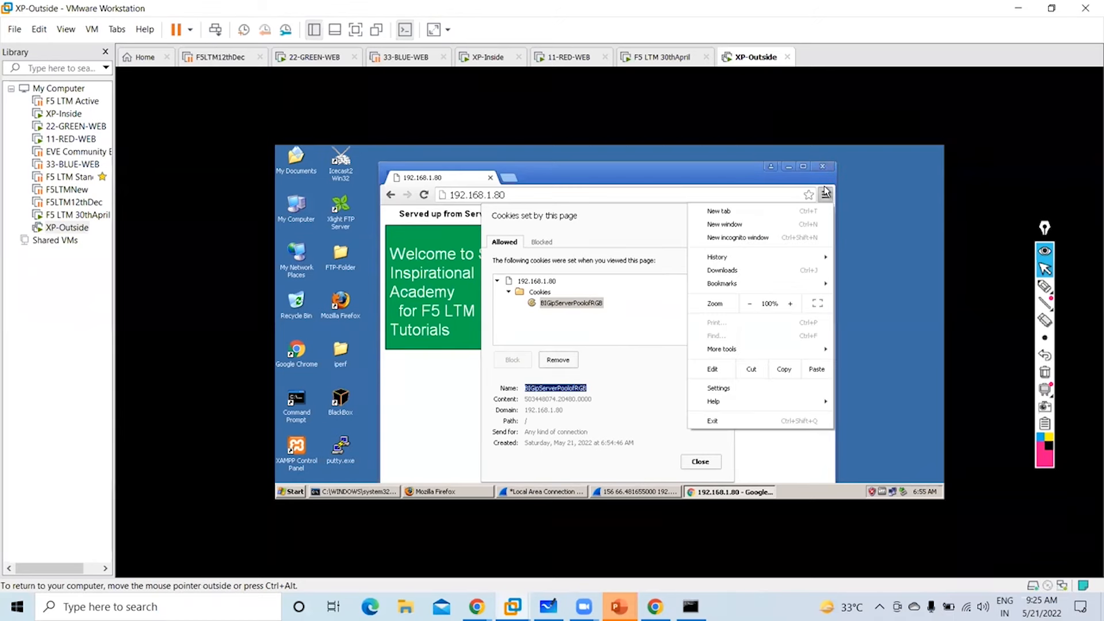
mouse_move(770, 263)
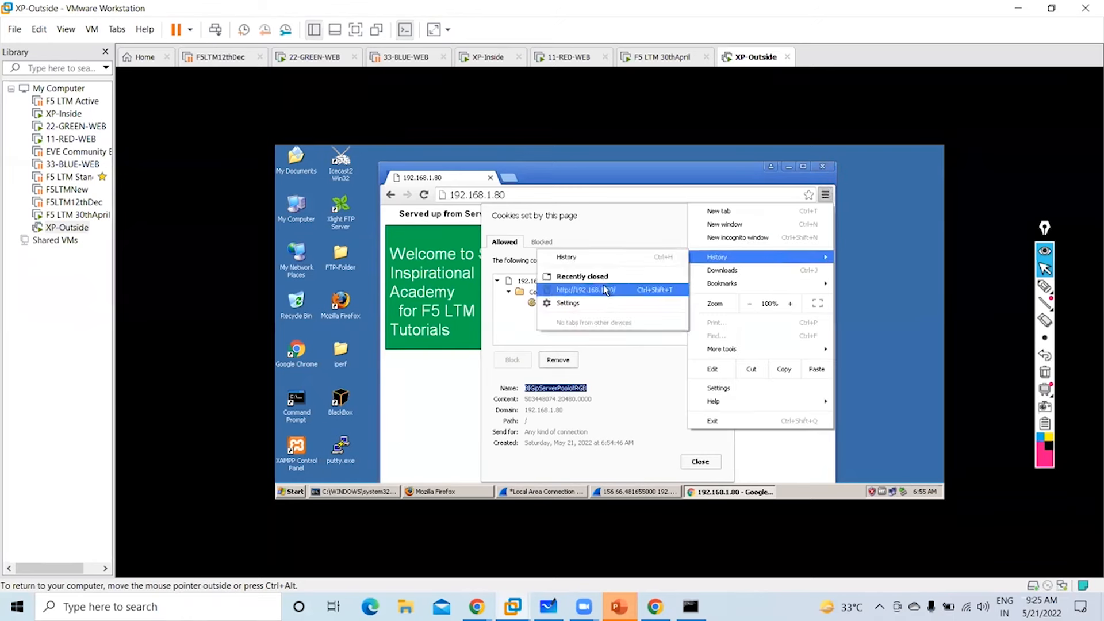
left_click(598, 260)
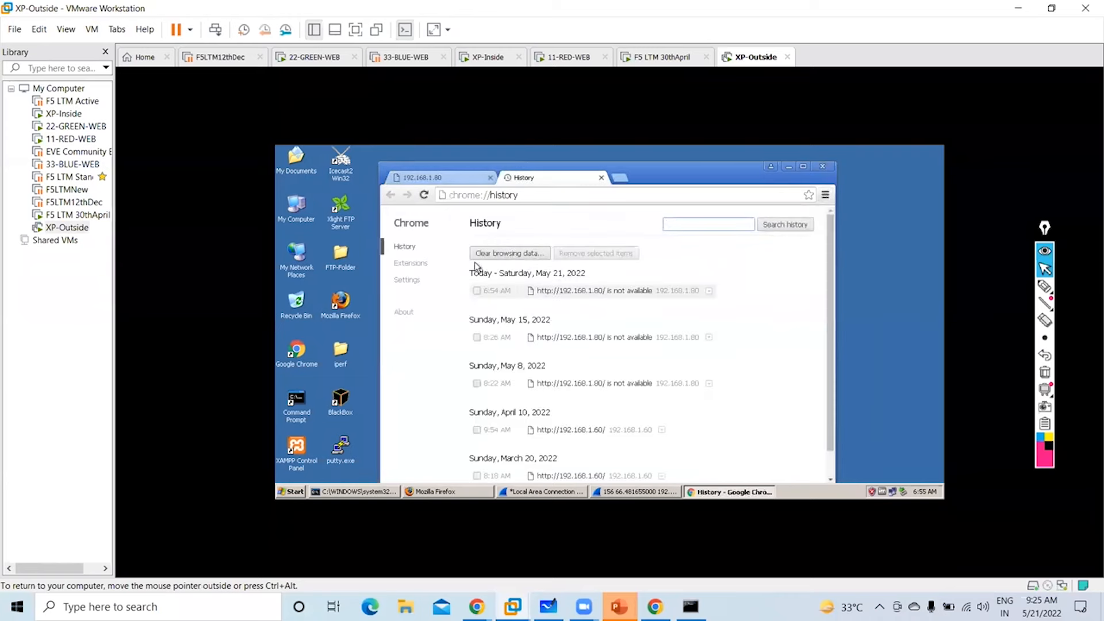
left_click(487, 254)
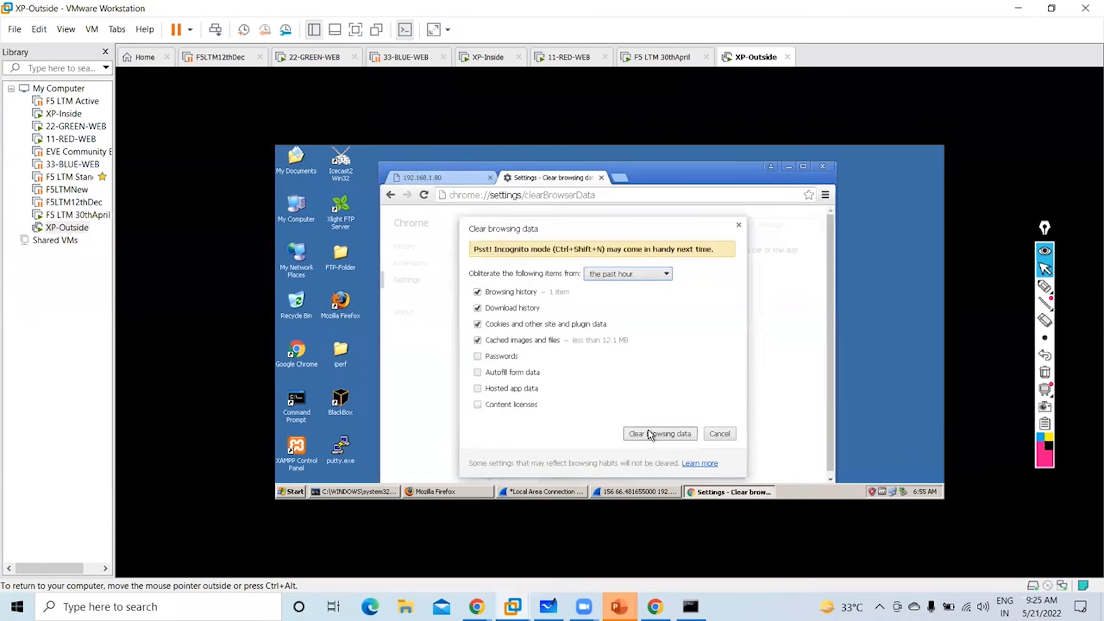
left_click(649, 432)
left_click(825, 166)
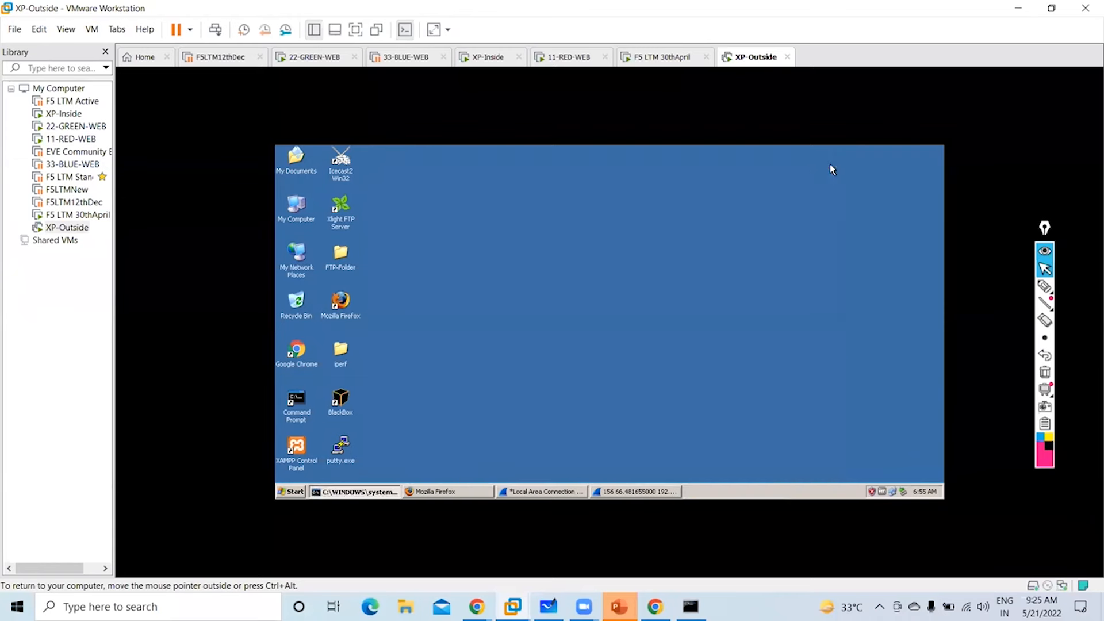
- Reopen Chrome in the XP-Outside machine and load 192.168.1.80
double_click(297, 347)
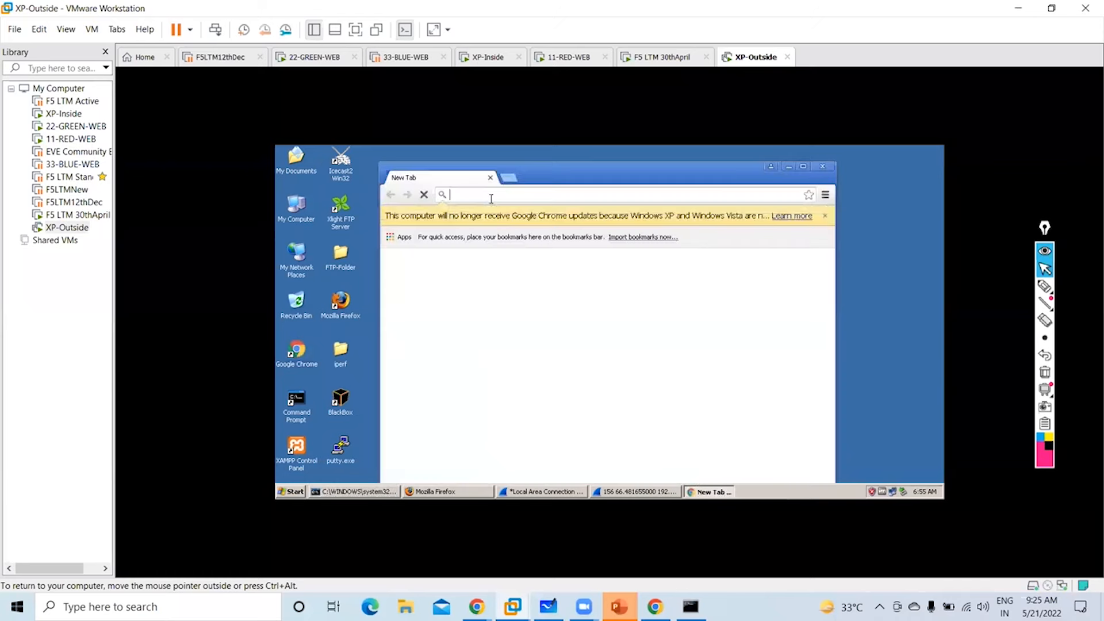
type("192.168.1.")
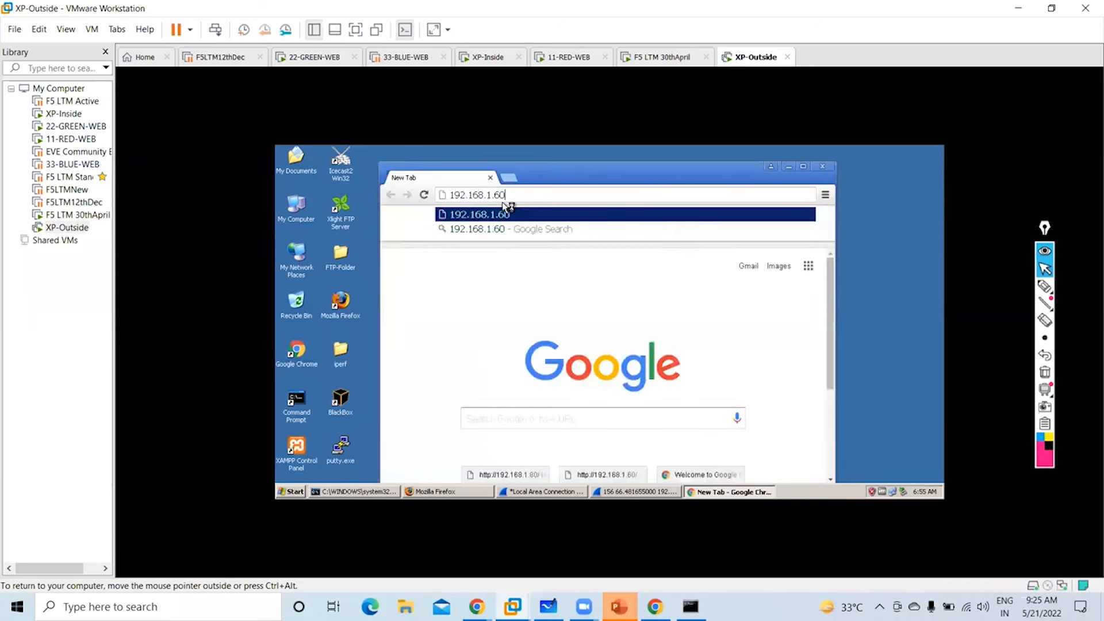
type("80")
key("Return")
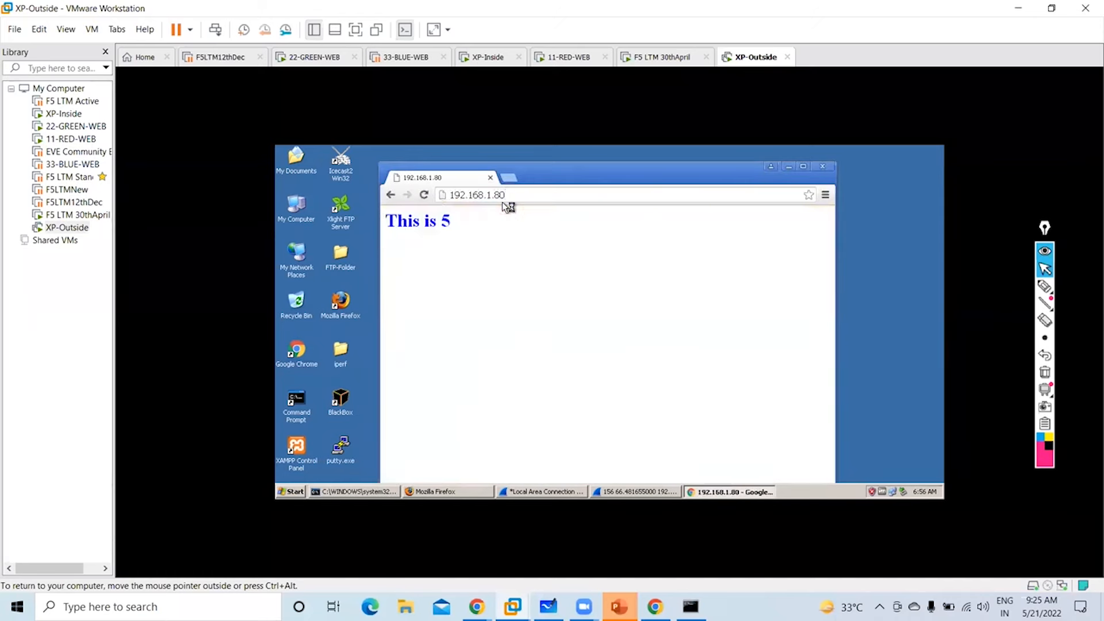
- Examine the content value of the BIGipServerPoolofRGB cookie set by 192.168.1.80, and close the cookie details
left_click(442, 195)
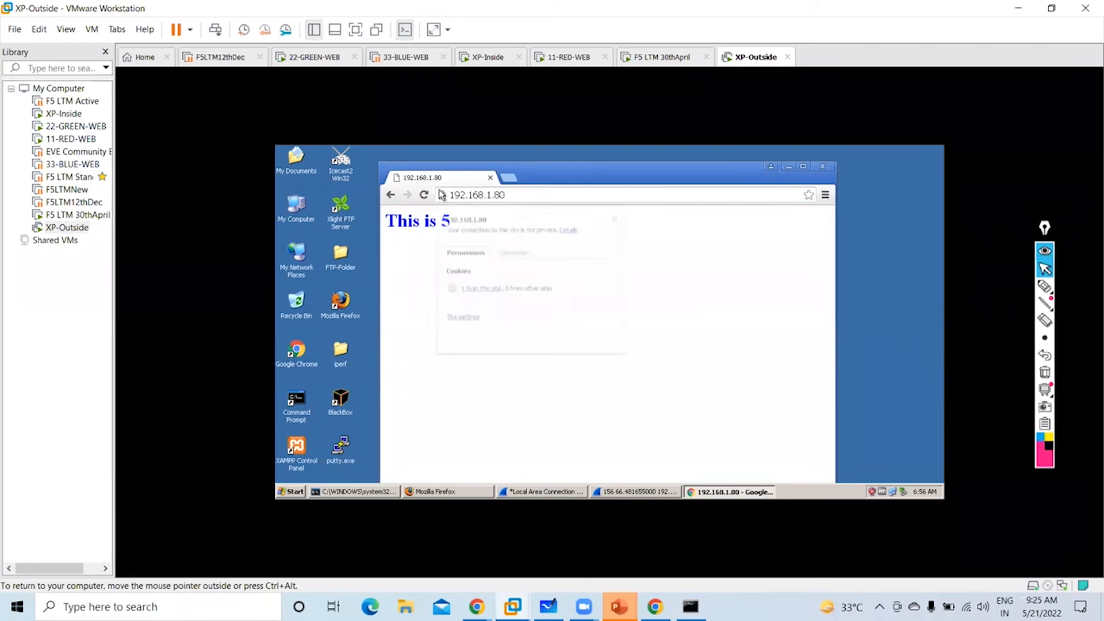
left_click(471, 289)
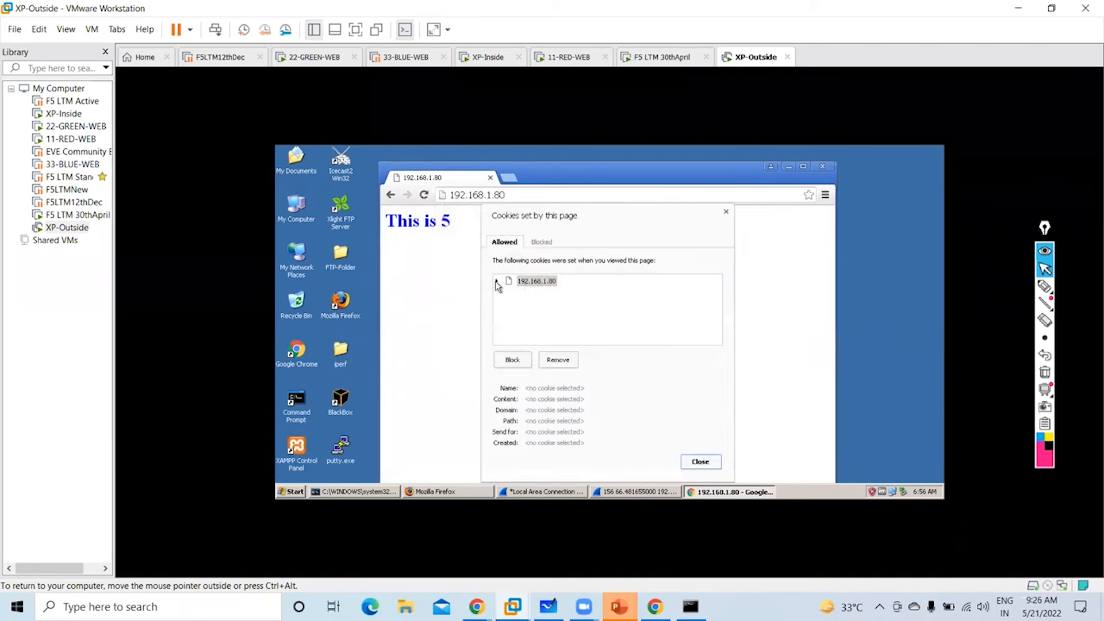
left_click(496, 282)
left_click(508, 291)
left_click(579, 304)
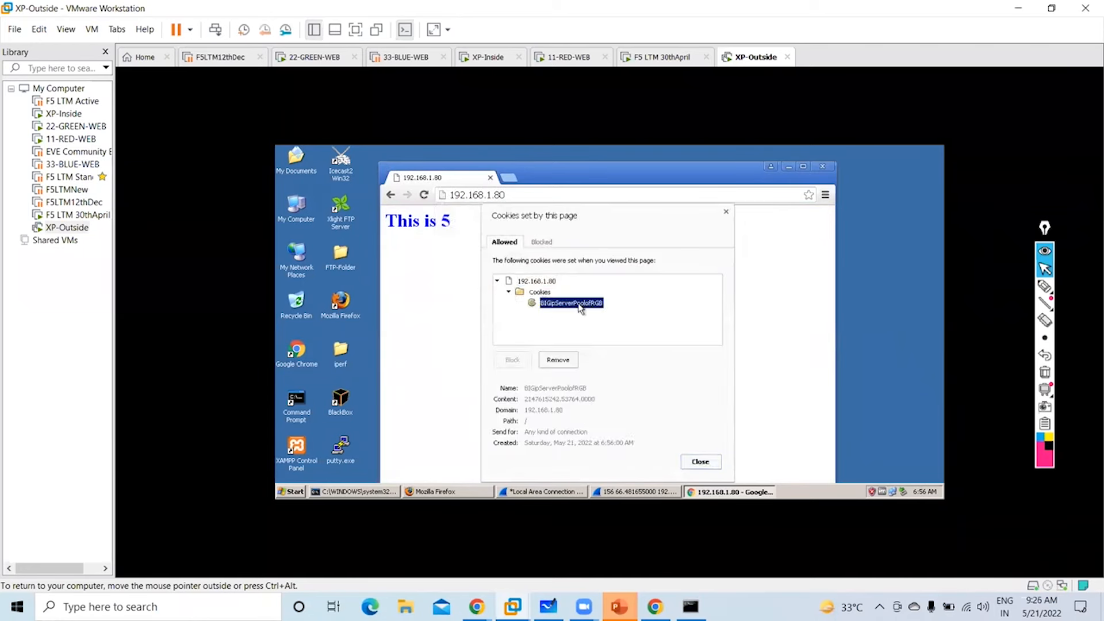
left_click_drag(599, 400, 520, 399)
double_click(547, 402)
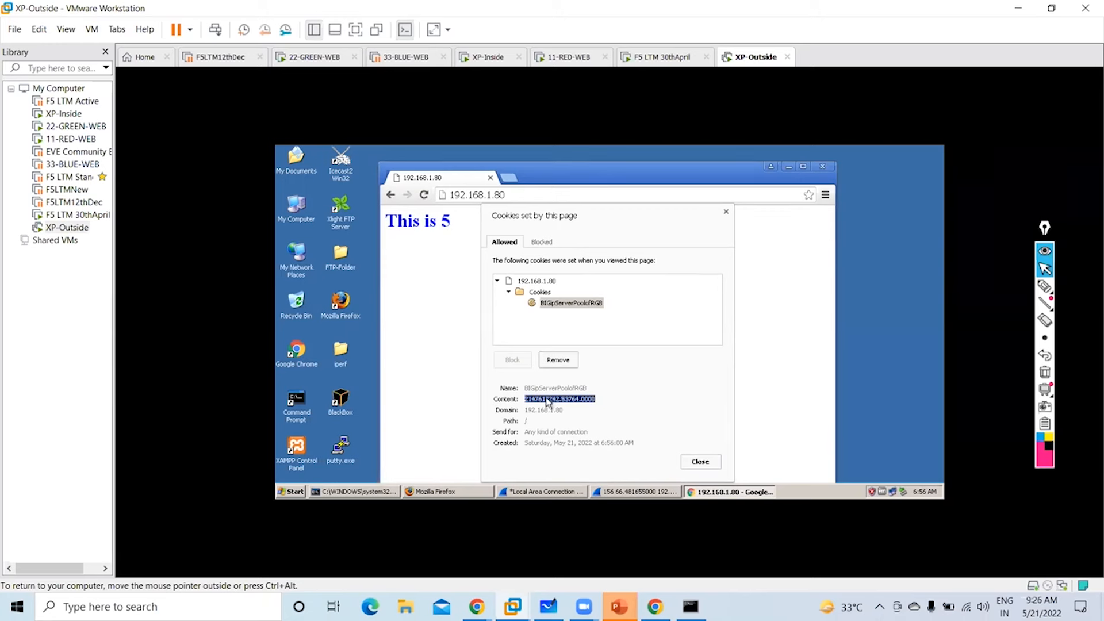
left_click(717, 464)
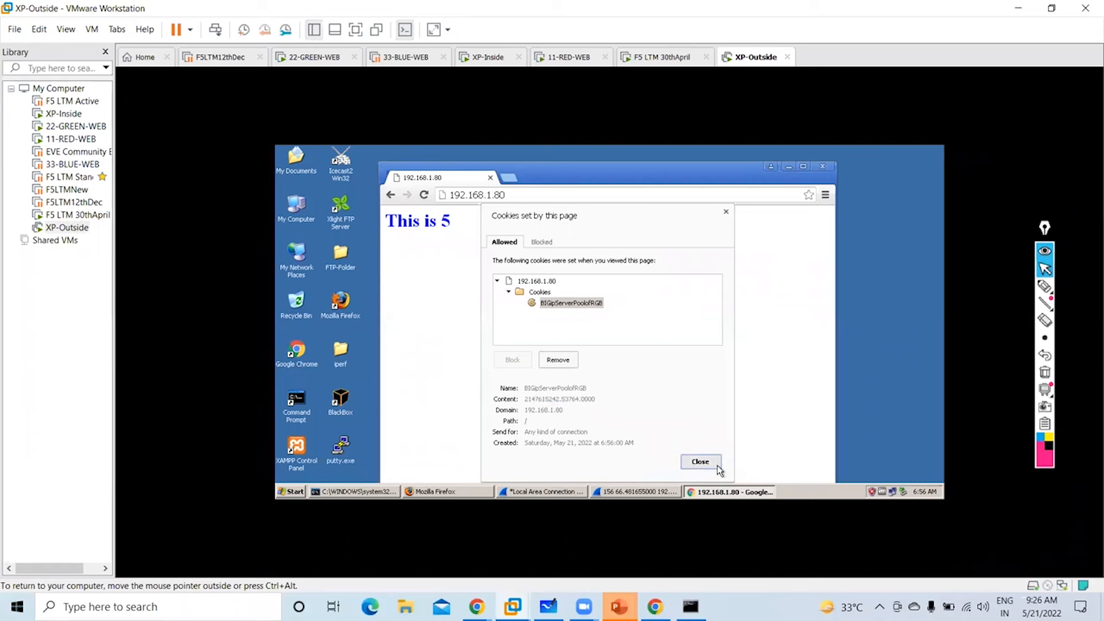
left_click(700, 462)
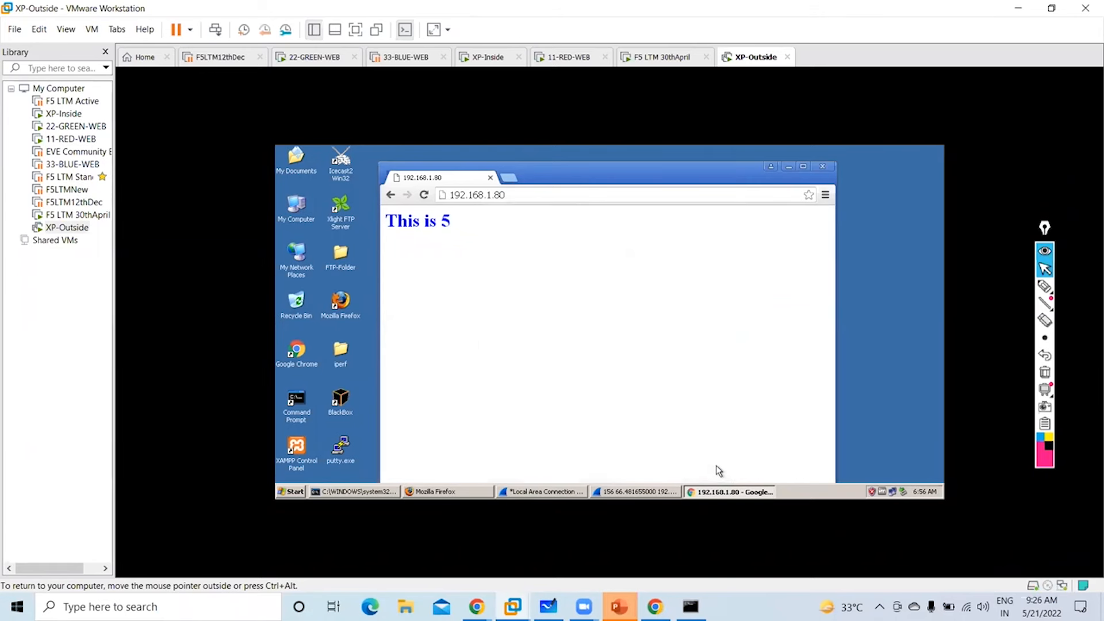
- Reload the 192.168.1.80 page several times to check which server answers
left_click(423, 197)
left_click(422, 197)
left_click(422, 197)
- Restart Chrome, load 192.168.1.80 again and reload the page
double_click(297, 350)
left_click(825, 166)
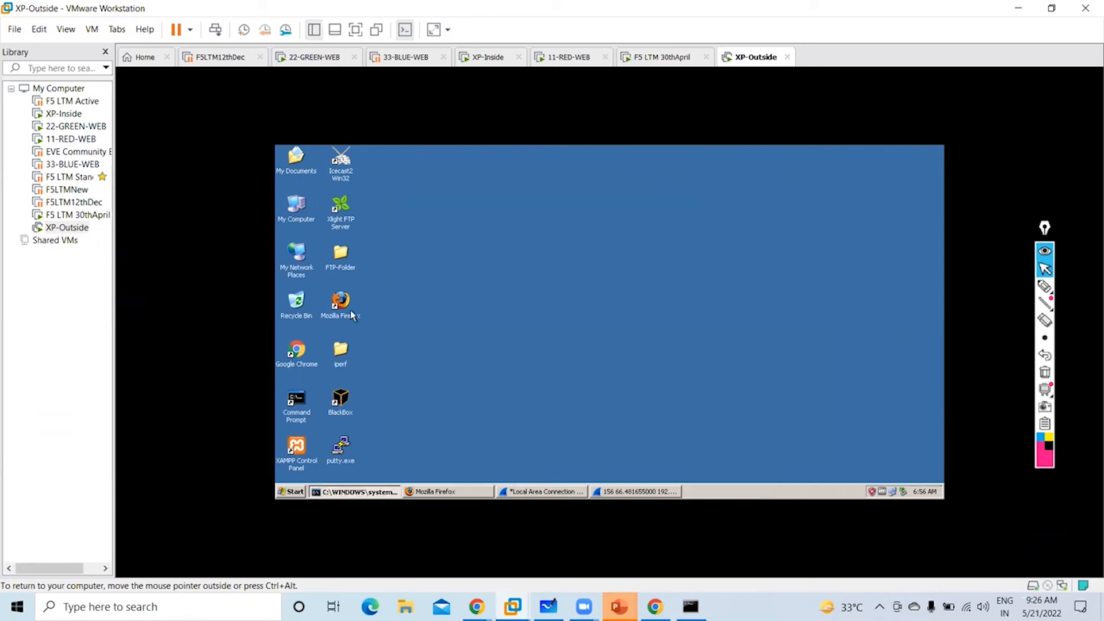
double_click(299, 356)
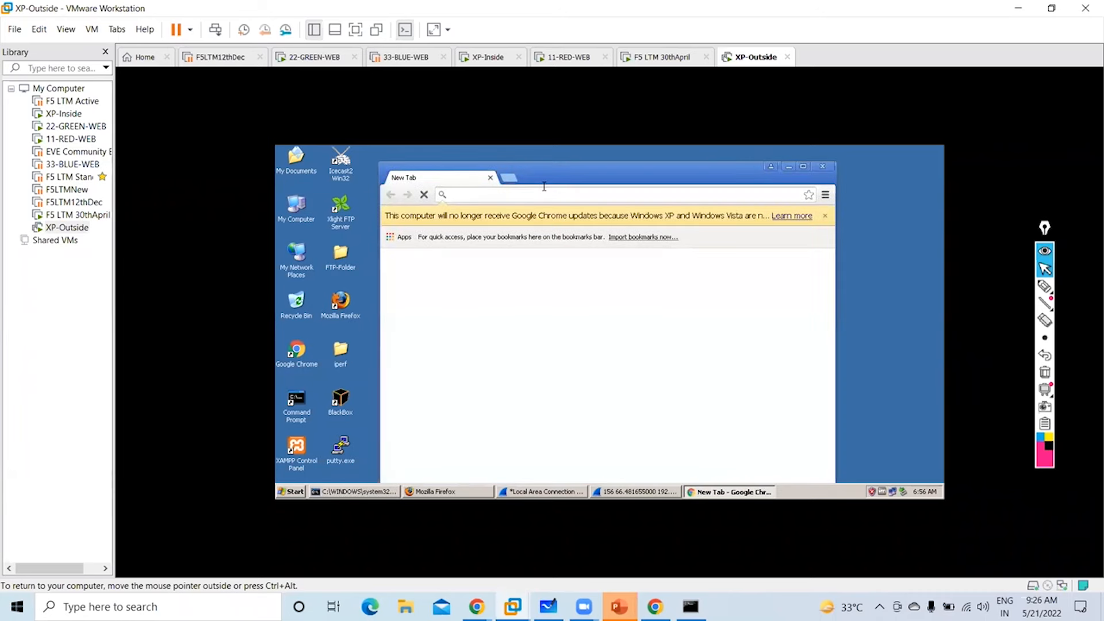
type("192.168.1.80")
key("Return")
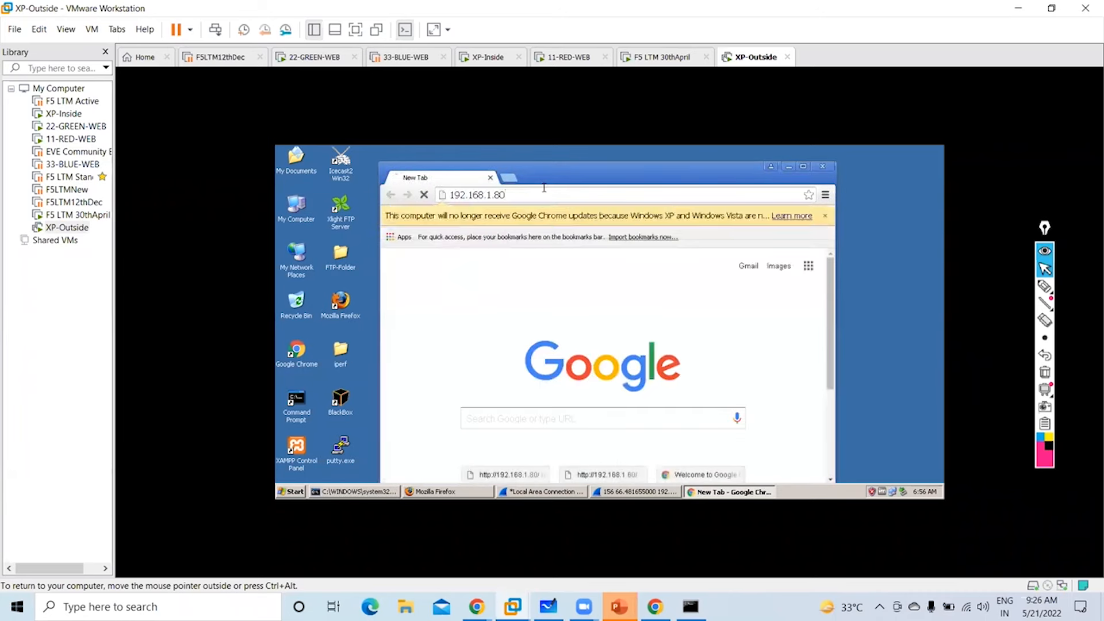
left_click(422, 197)
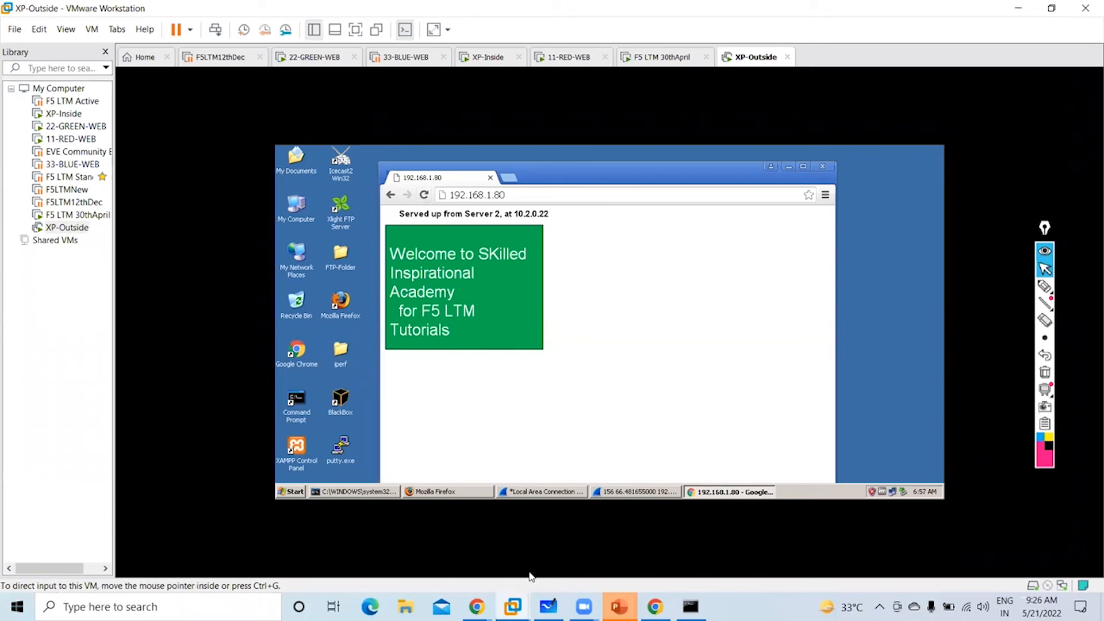
- Switch to the BIG-IP management page and examine the HTTP profile and default persistence profile of the Sianets virtual server
mouse_move(480, 604)
left_click(569, 540)
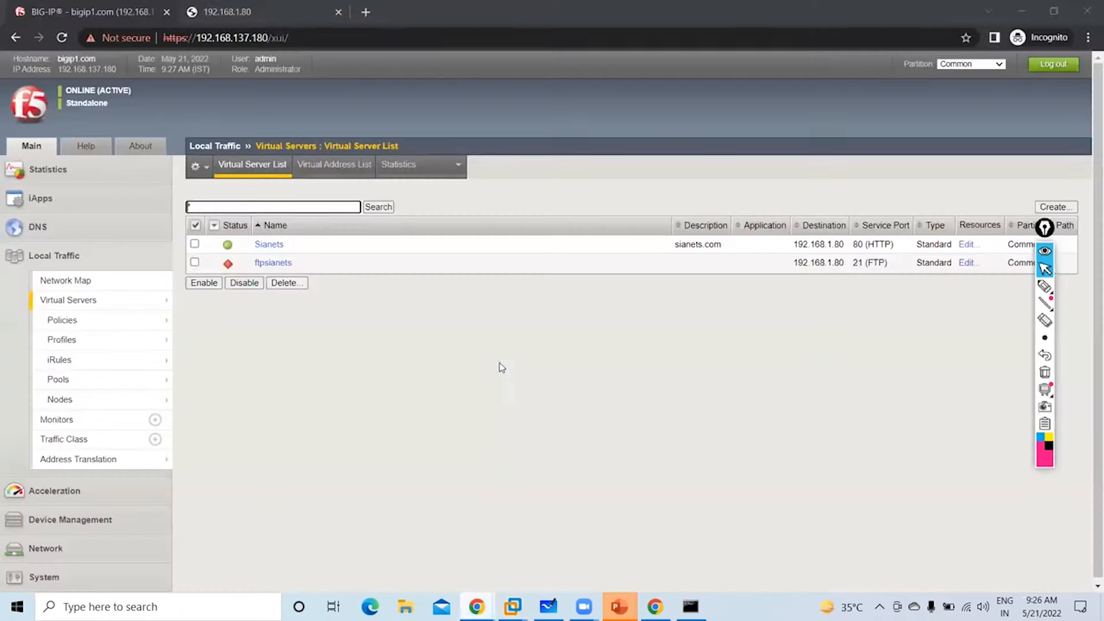
left_click(265, 245)
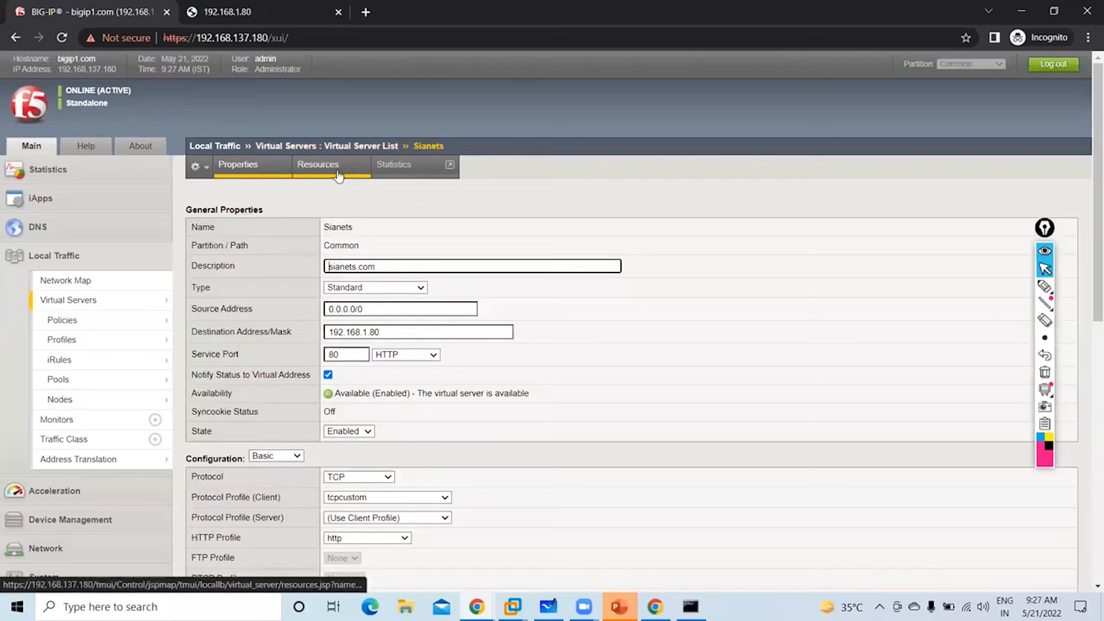
left_click(338, 174)
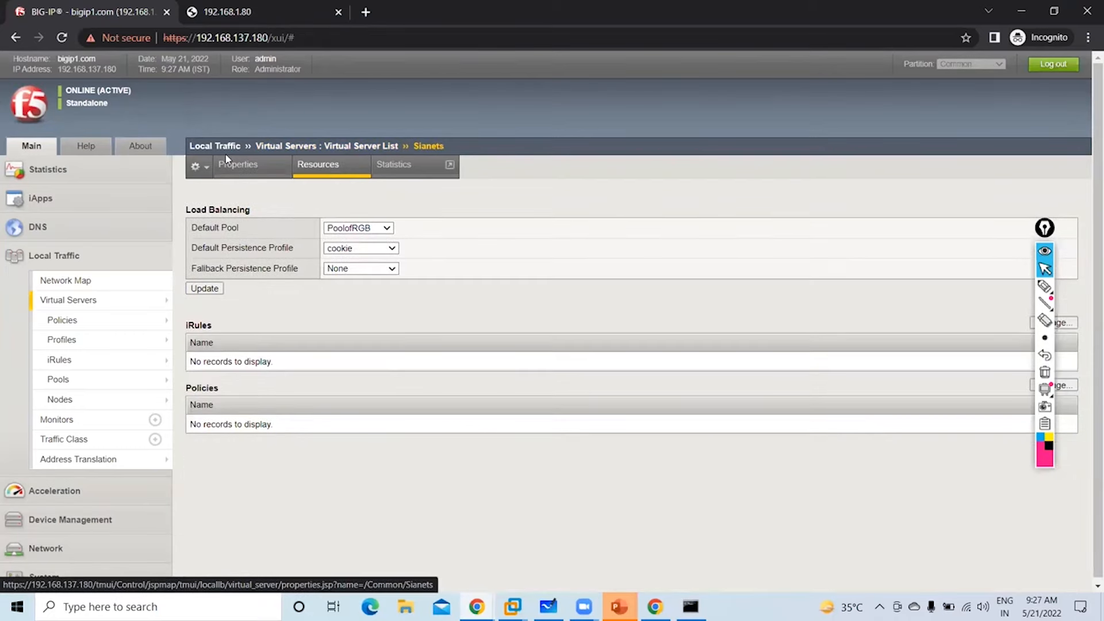
left_click(226, 161)
scroll(345, 396, "down", 3)
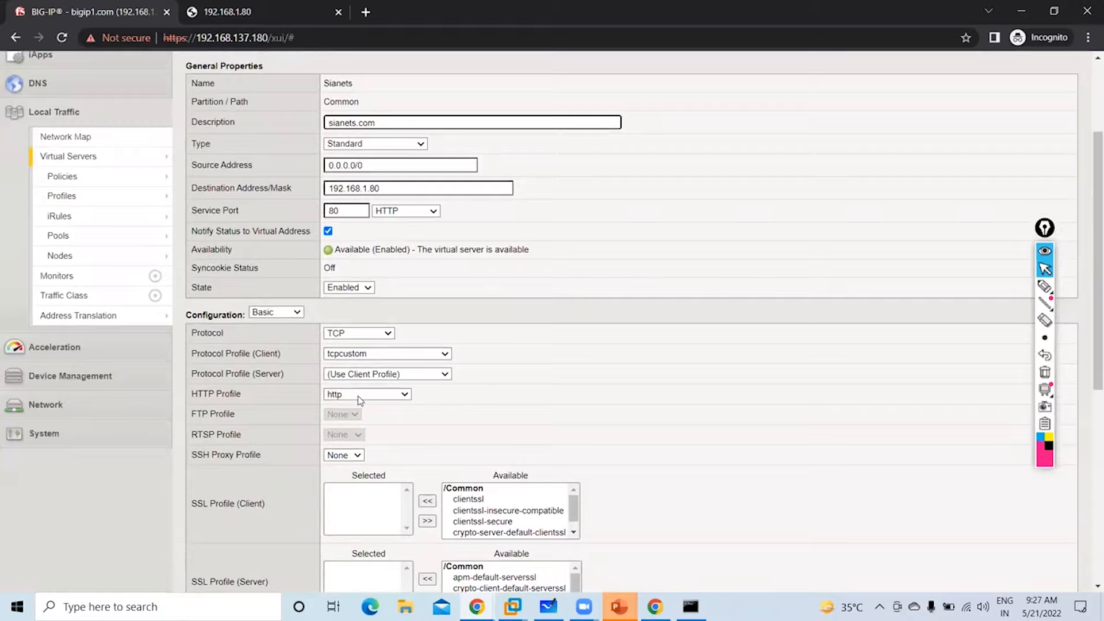
scroll(359, 400, "up", 3)
left_click(321, 166)
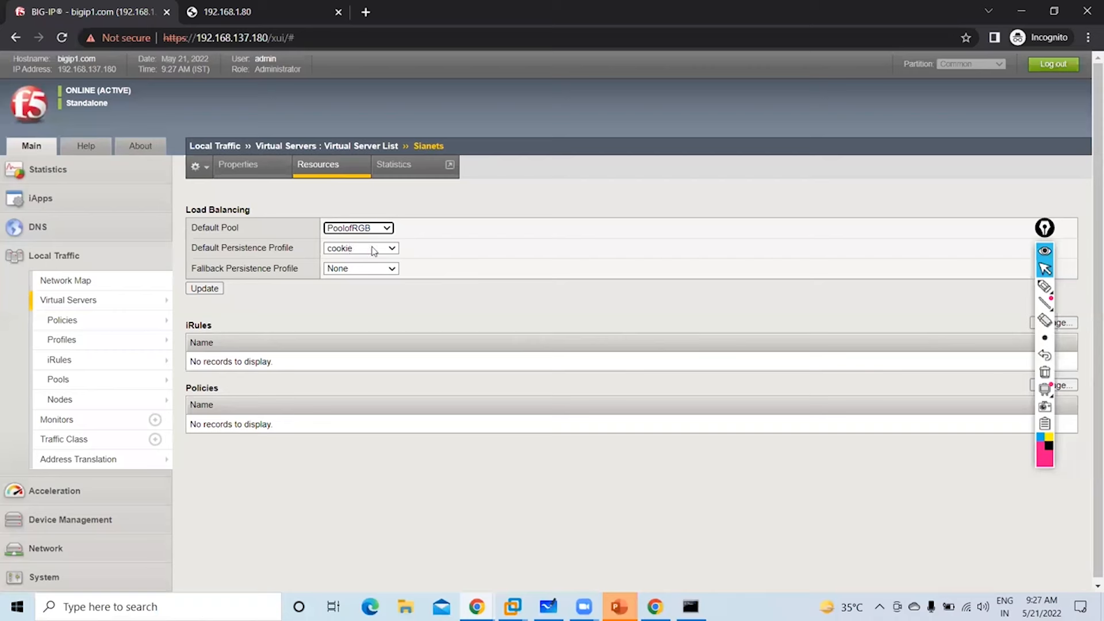
- Switch to the BIG IP LTM CA_Study Guide presentation in PowerPoint and present the Cookie Rewrite Mode slide full screen
mouse_move(619, 607)
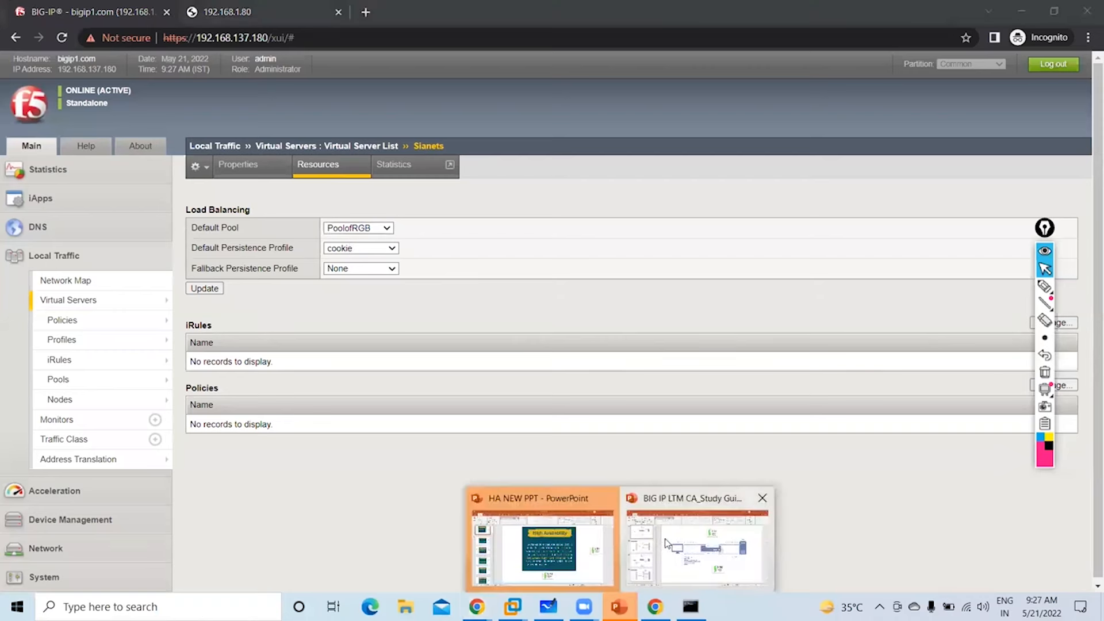
left_click(690, 540)
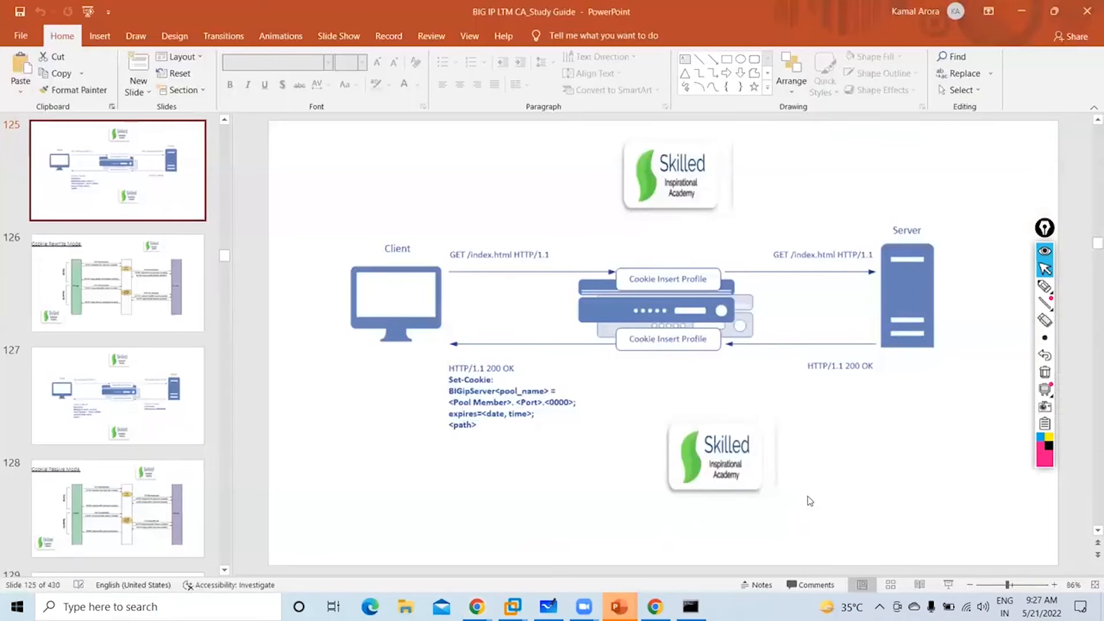
left_click(948, 585)
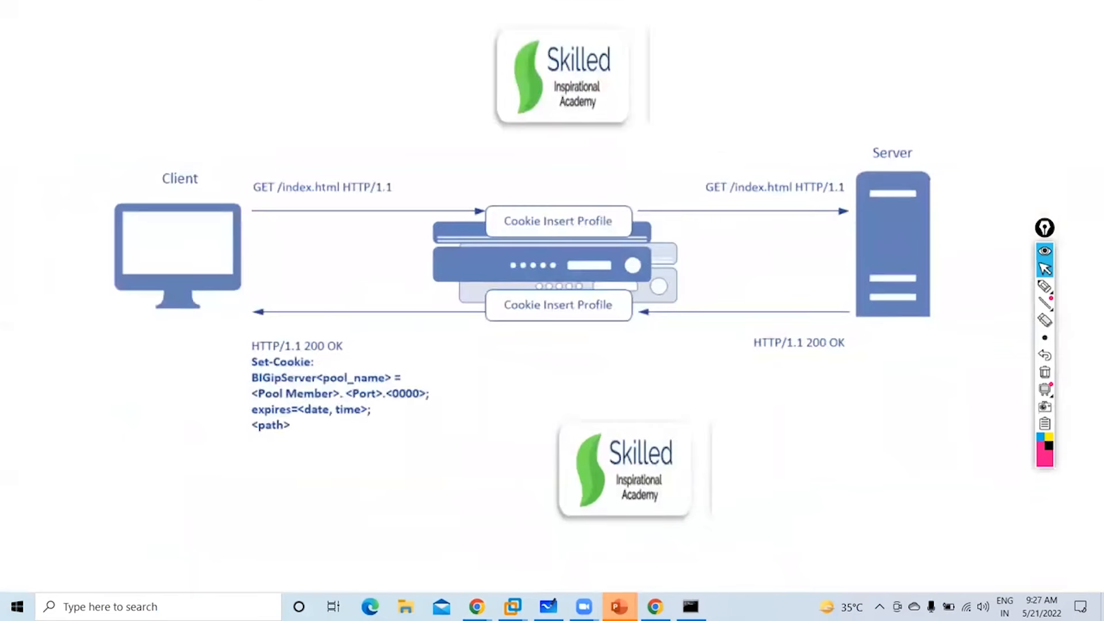
key("Right")
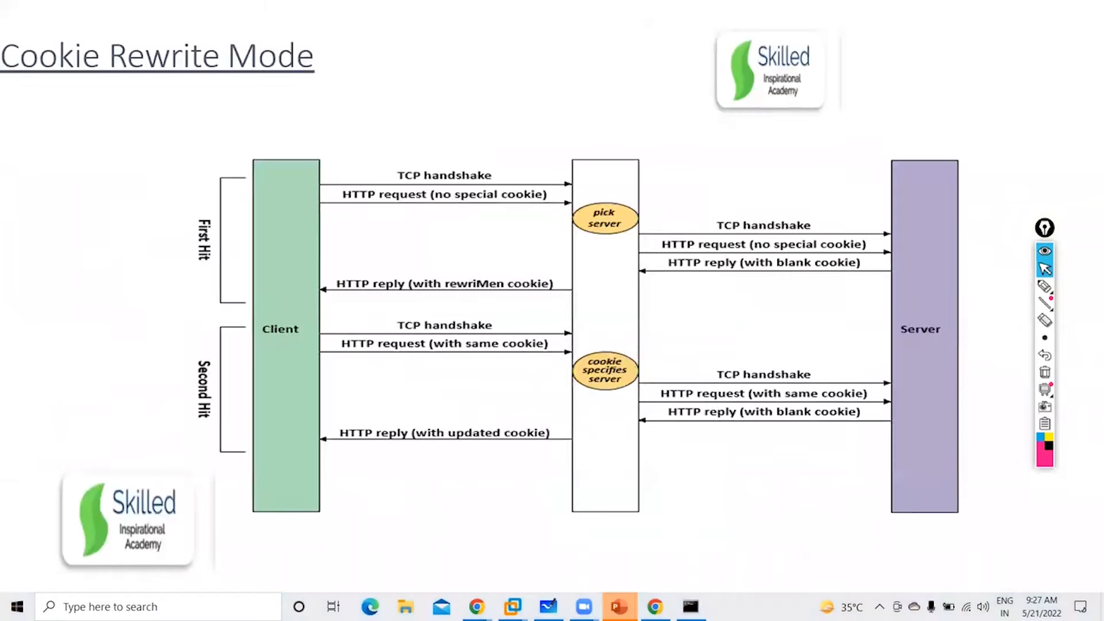
key("Right")
key("Left")
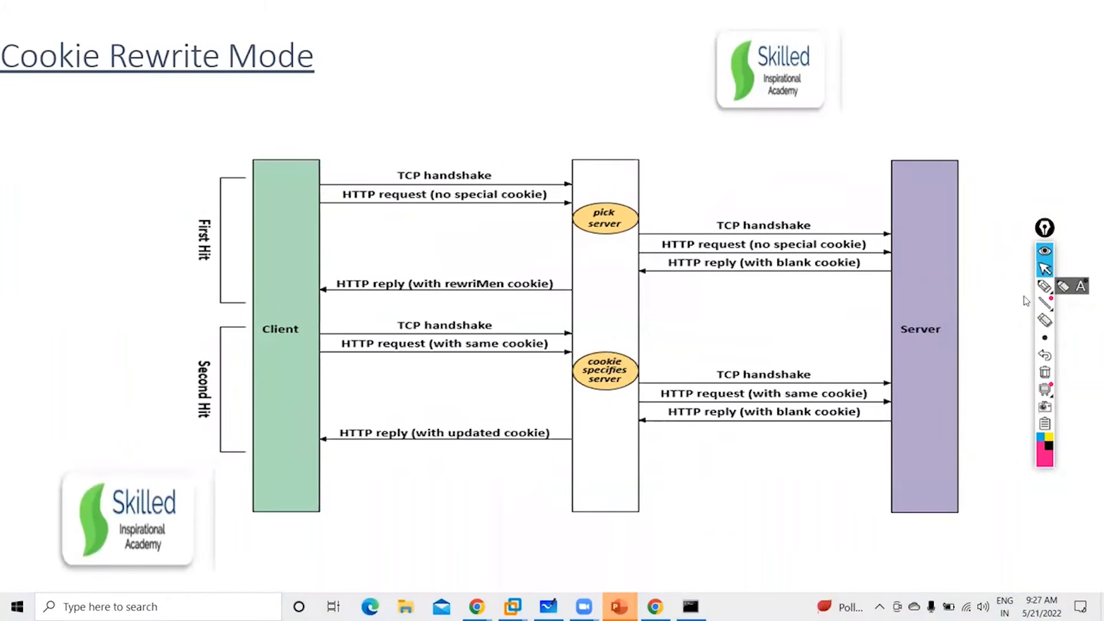
left_click(1046, 287)
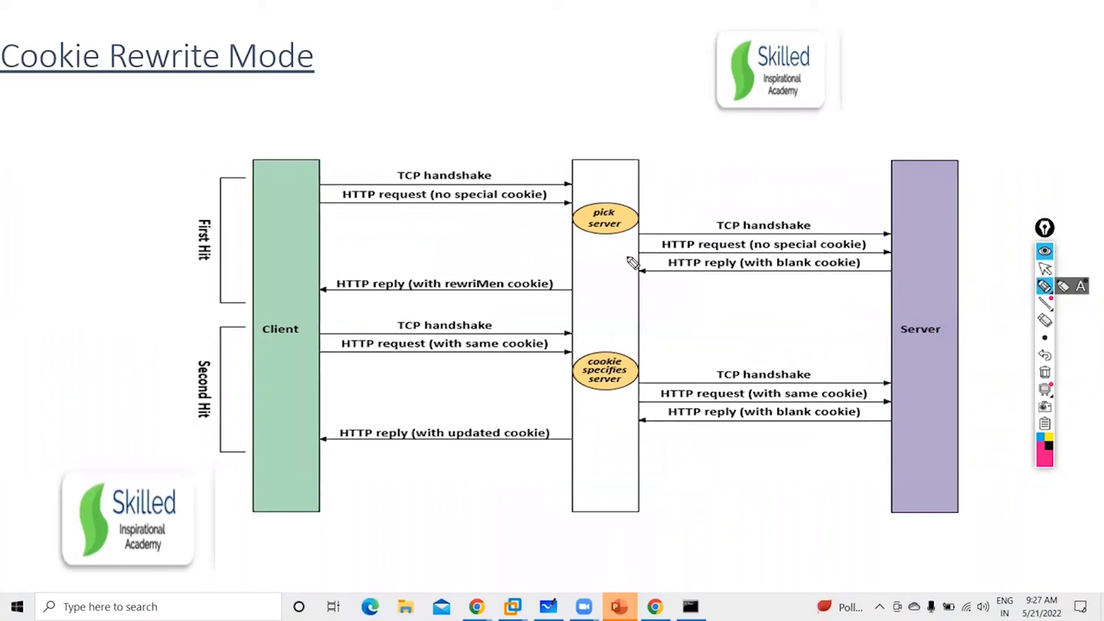
left_click(1044, 269)
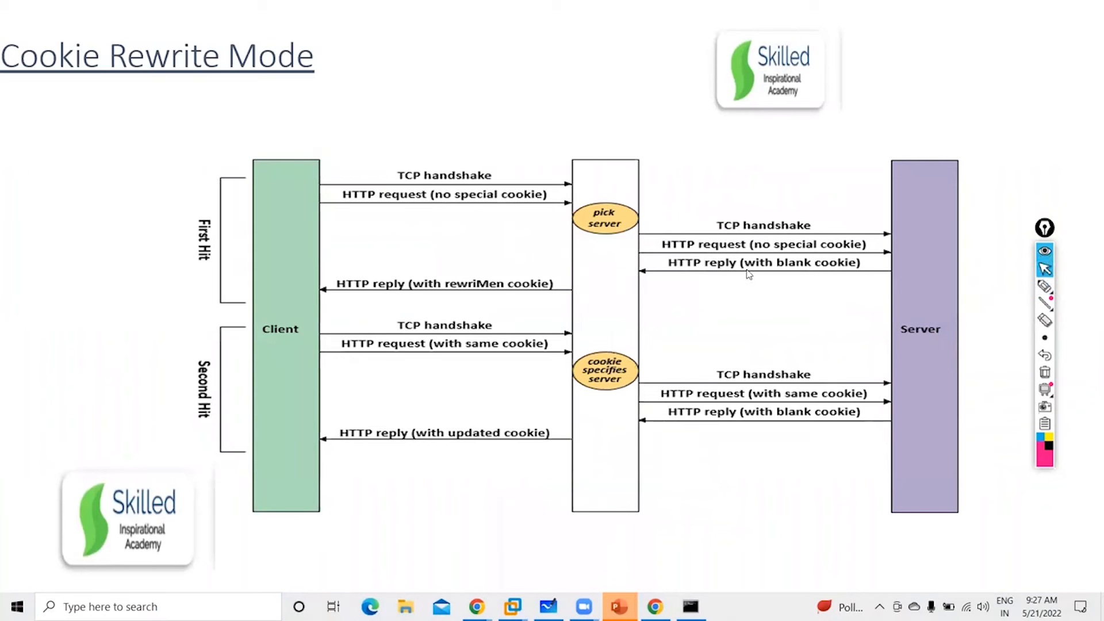
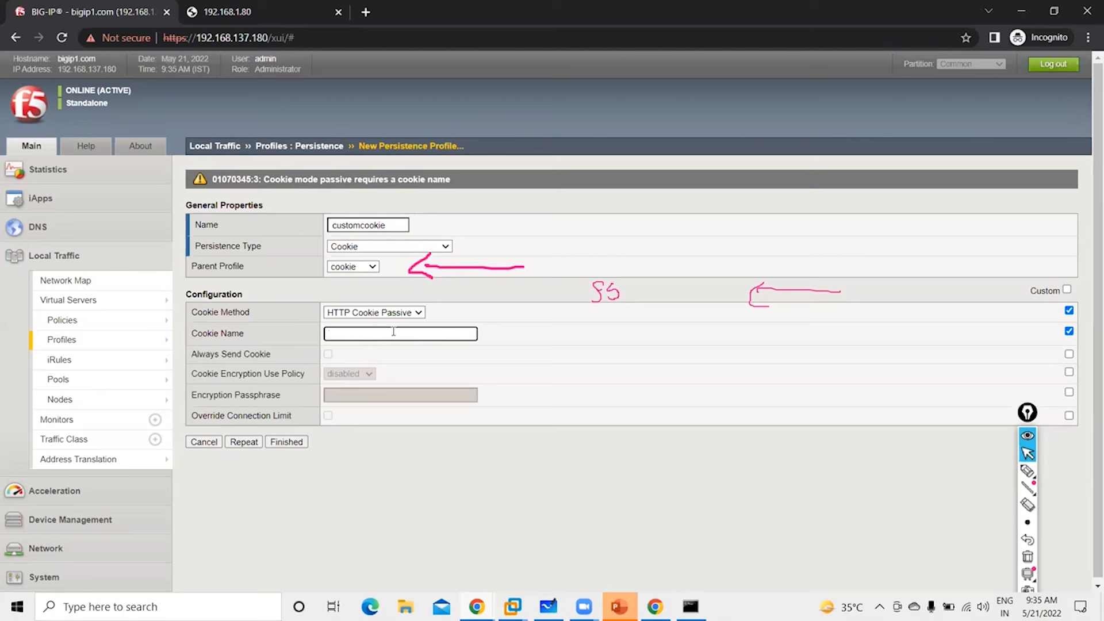
- Set the cookie method of the new customcookie persistence profile to HTTP Cookie Insert
left_click(396, 315)
left_click(392, 335)
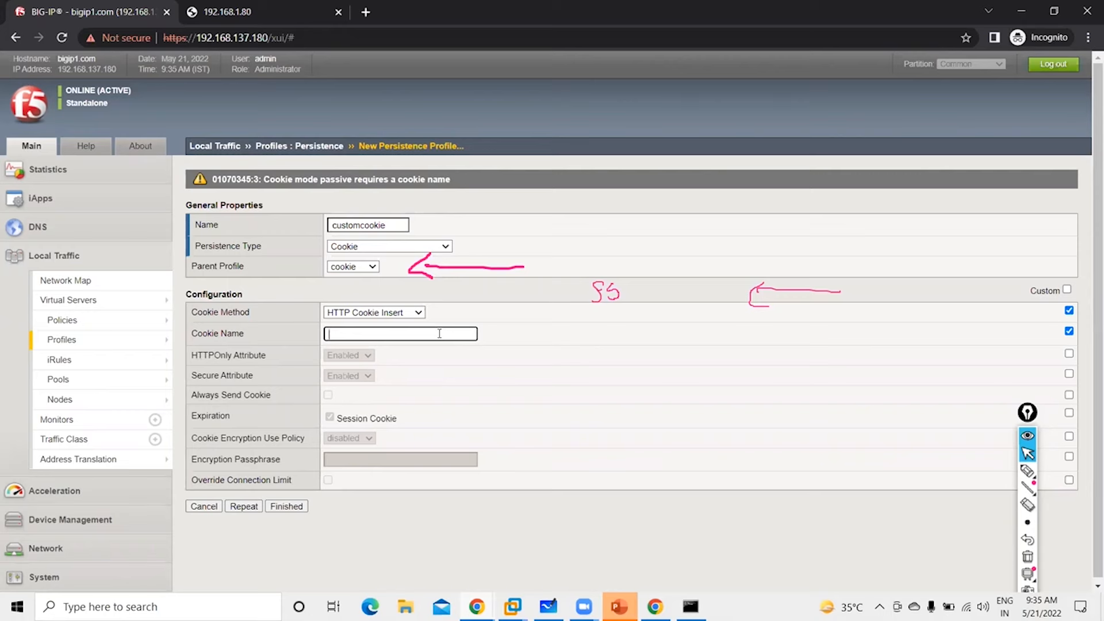
- Open the default cookie persistence profile and try to update its cookie method to HTTP Cookie Passive without a cookie name
mouse_move(89, 311)
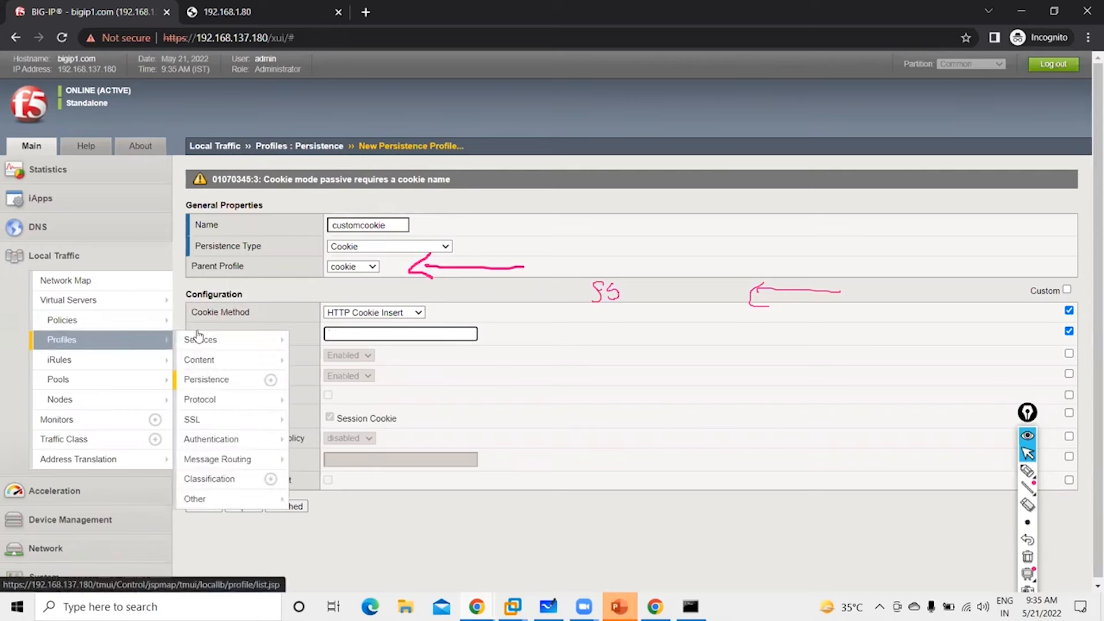
left_click(226, 398)
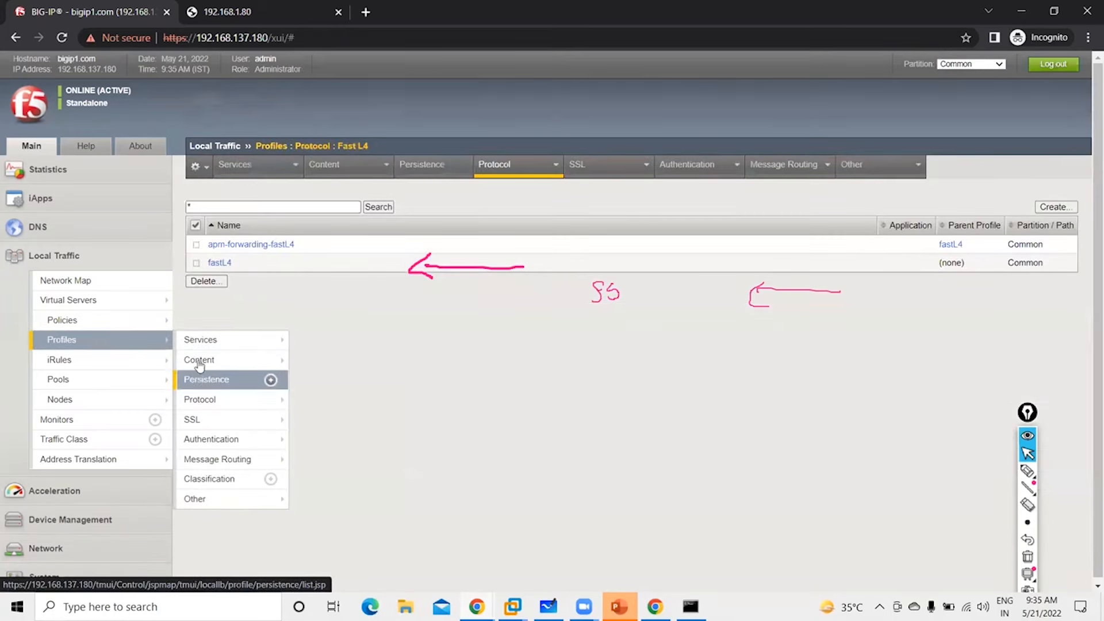
left_click(201, 378)
left_click(220, 245)
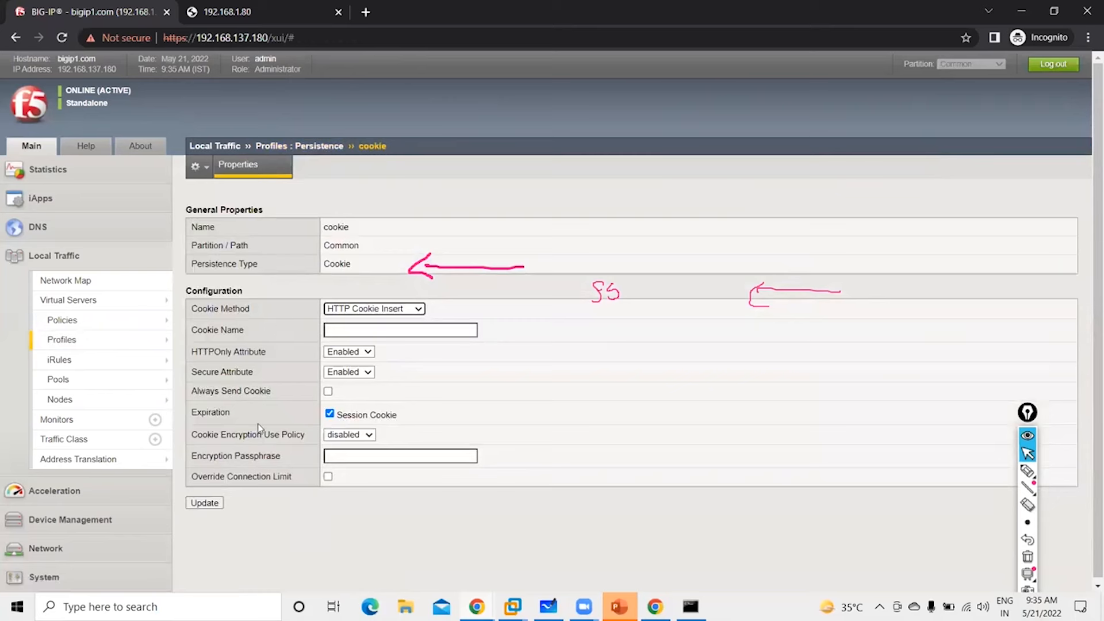
left_click(220, 503)
left_click(384, 311)
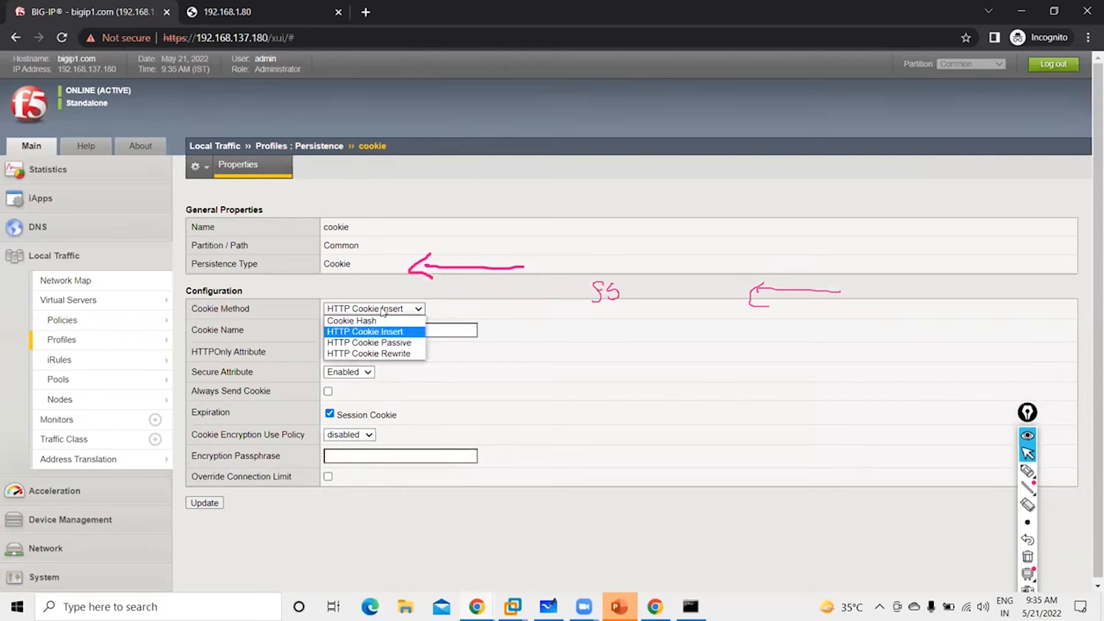
left_click(390, 342)
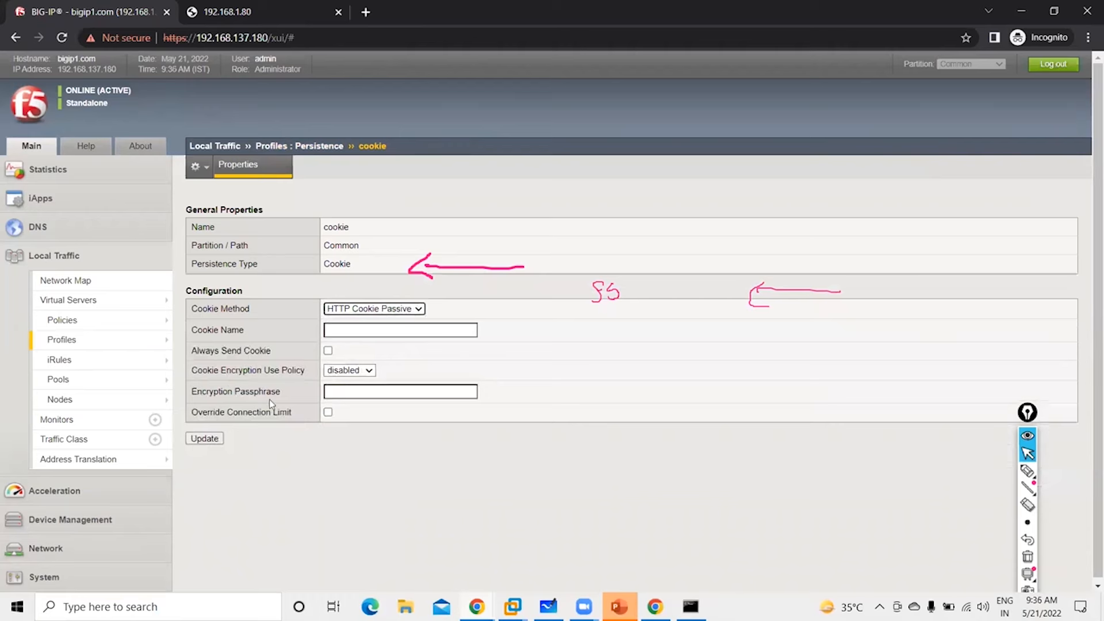
left_click(205, 438)
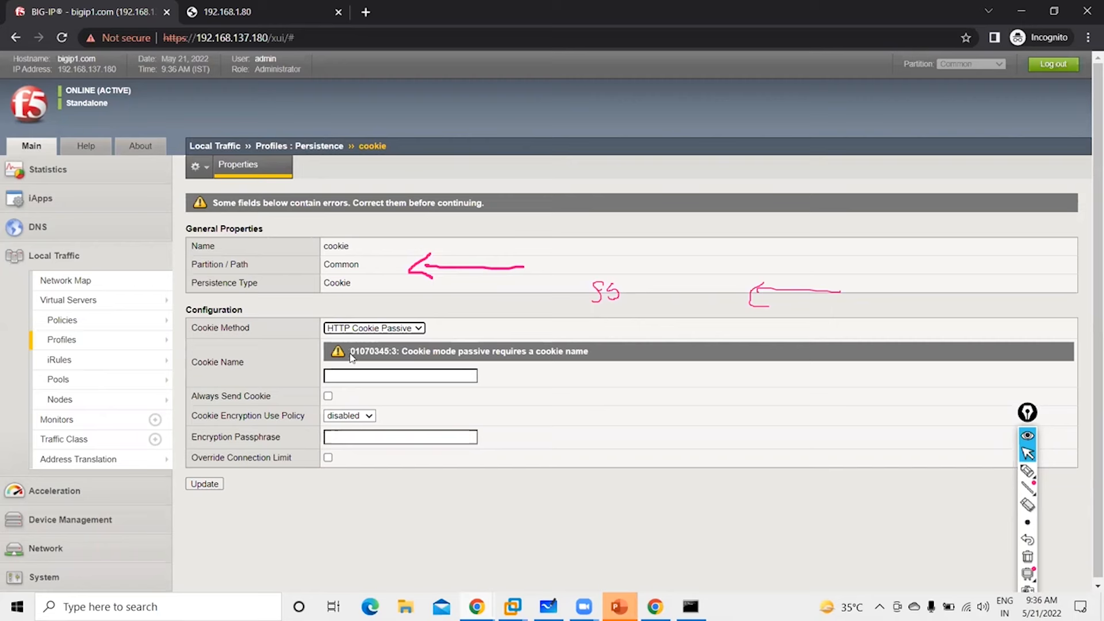
- Open the resources of the Sianets virtual server and examine the choices for its default persistence profile
left_click(72, 305)
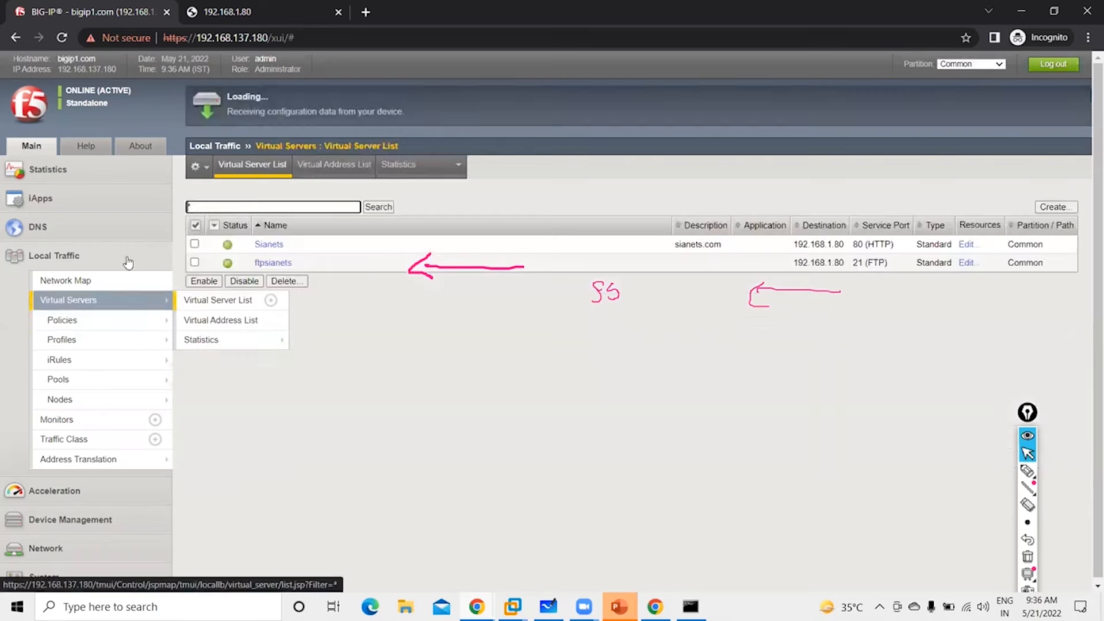
left_click(269, 245)
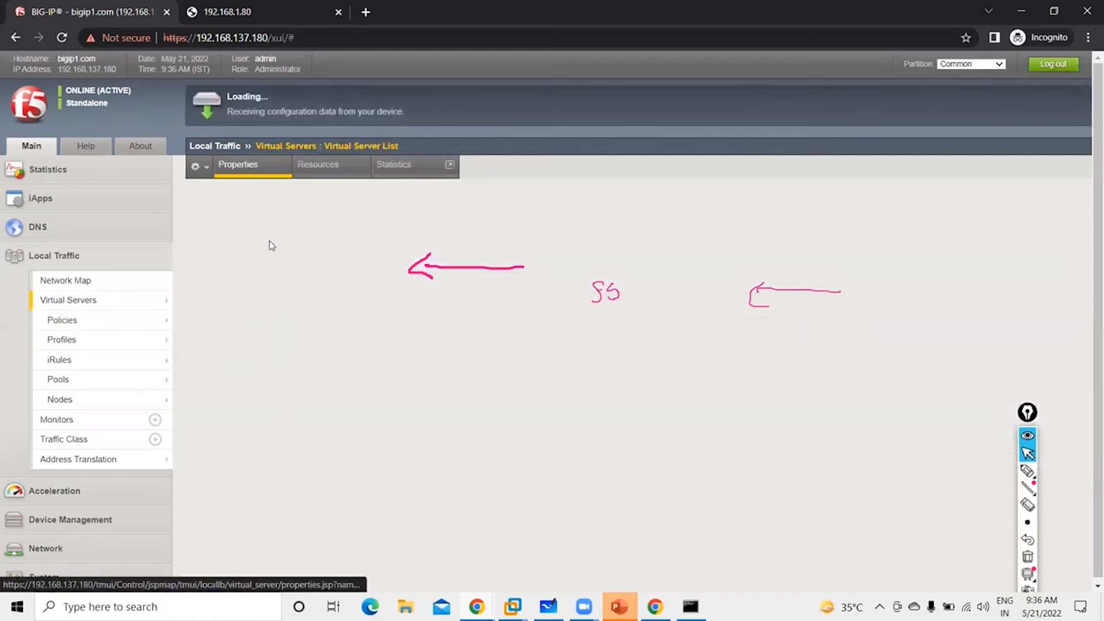
left_click(318, 165)
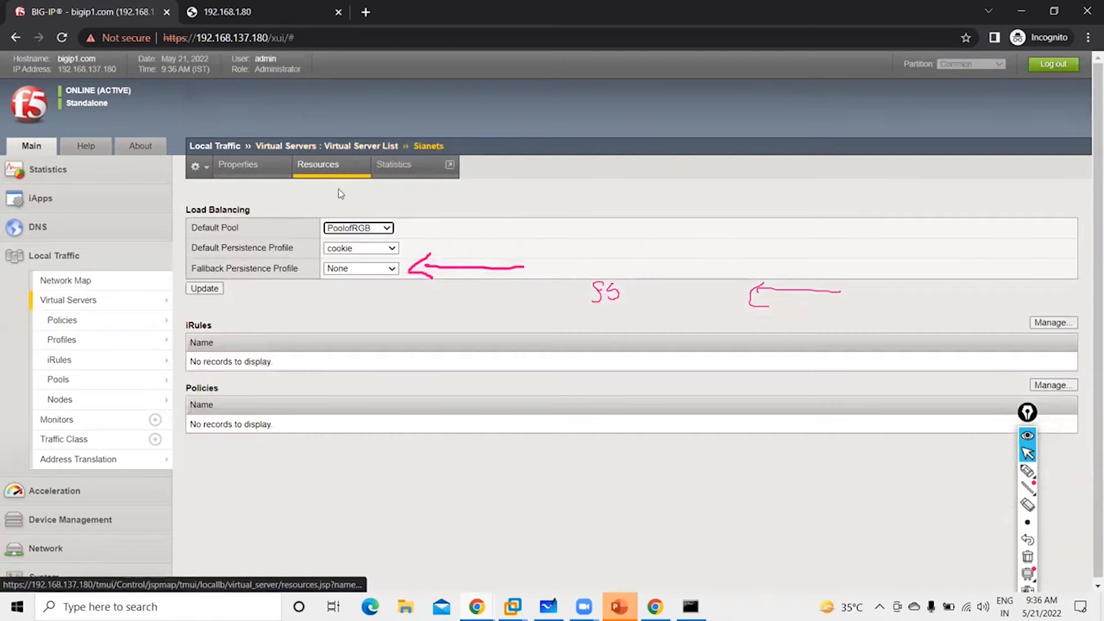
left_click(357, 248)
left_click(359, 251)
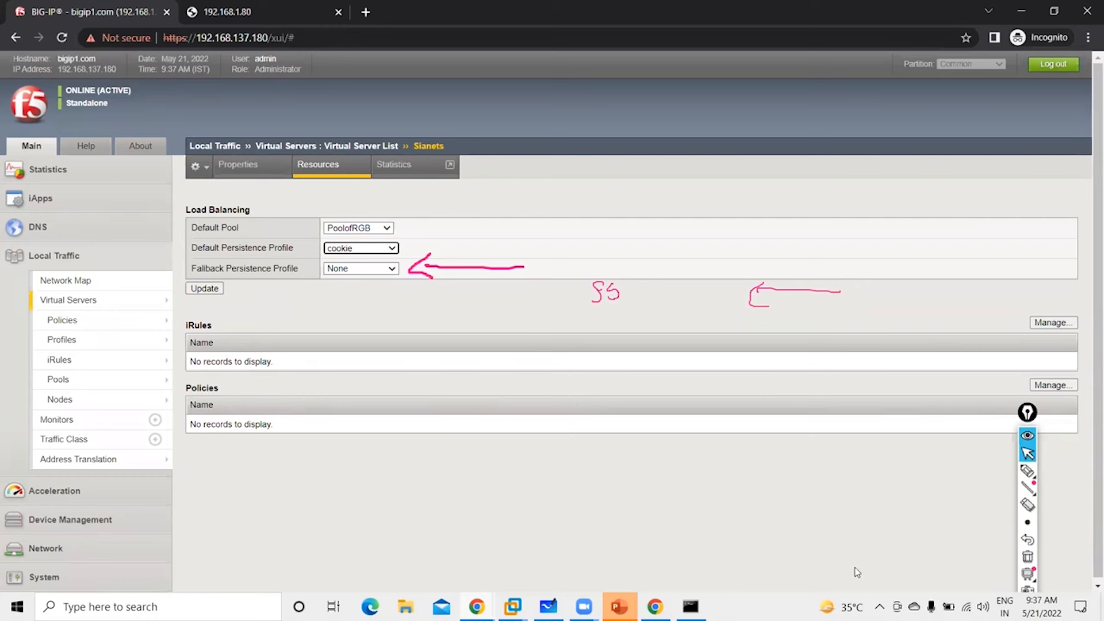
- Clear the old pen annotations and open the dest_addr persistence profile
left_click(1028, 471)
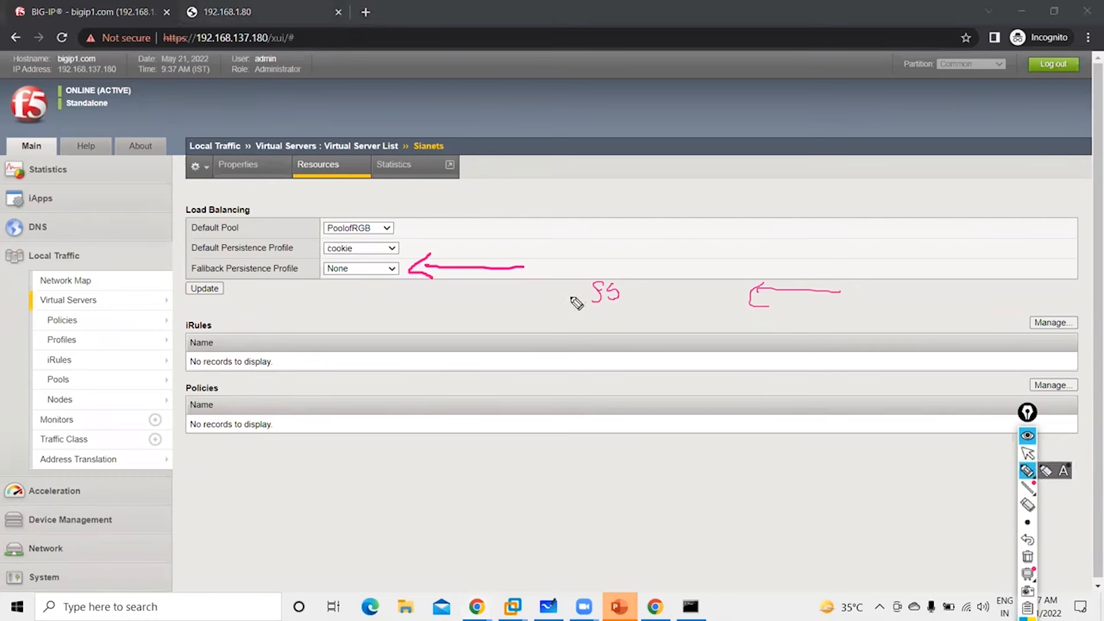
left_click(1026, 455)
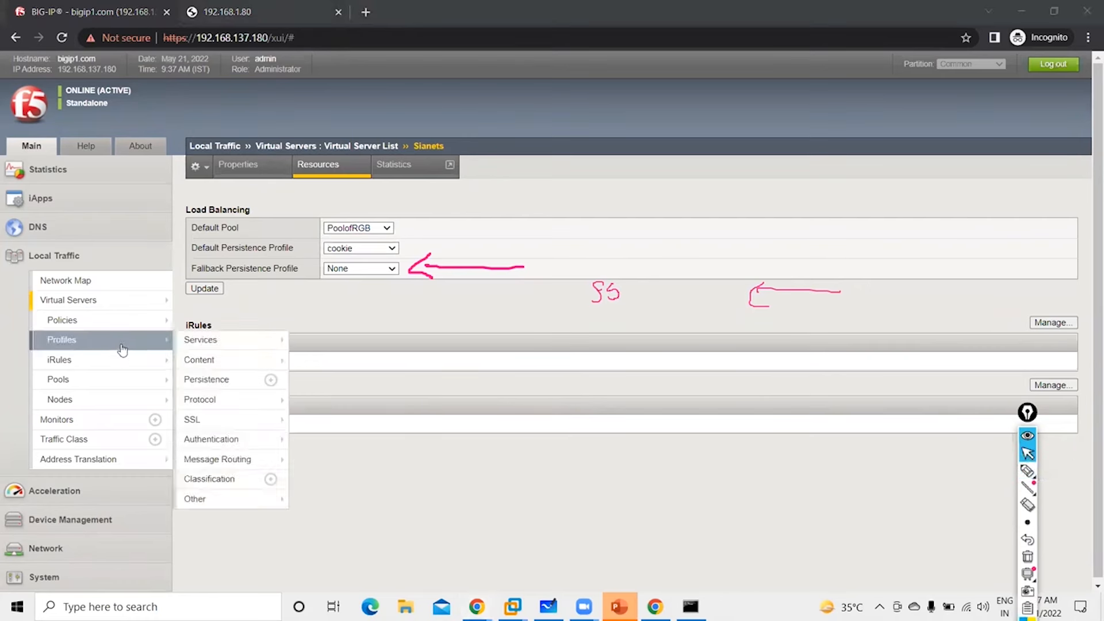
mouse_move(115, 379)
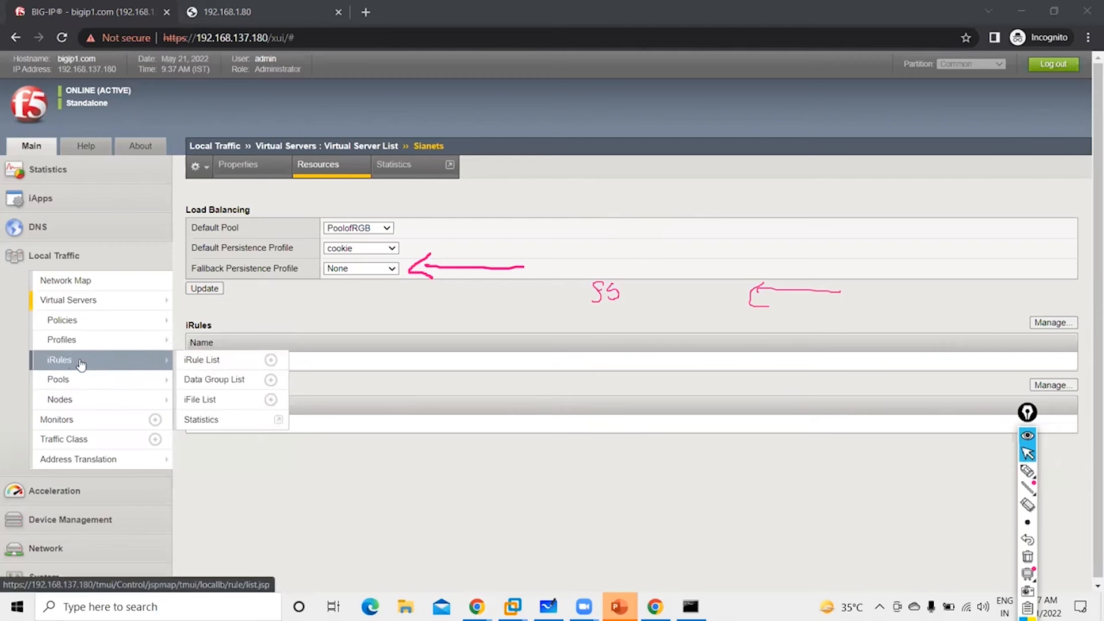
mouse_move(132, 360)
mouse_move(115, 339)
left_click(210, 379)
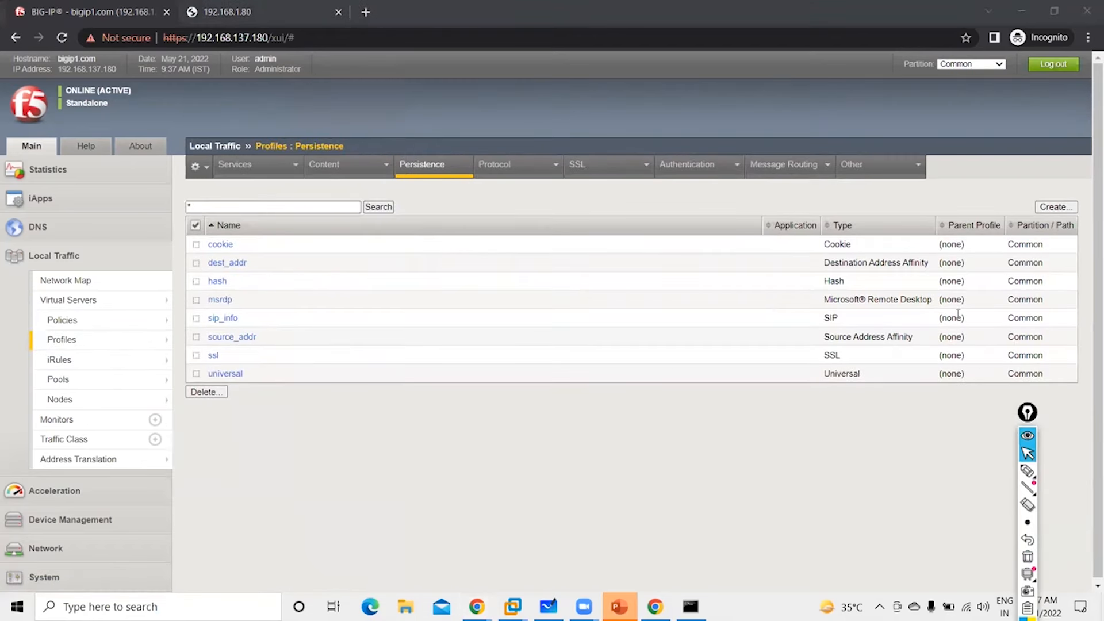
left_click(230, 263)
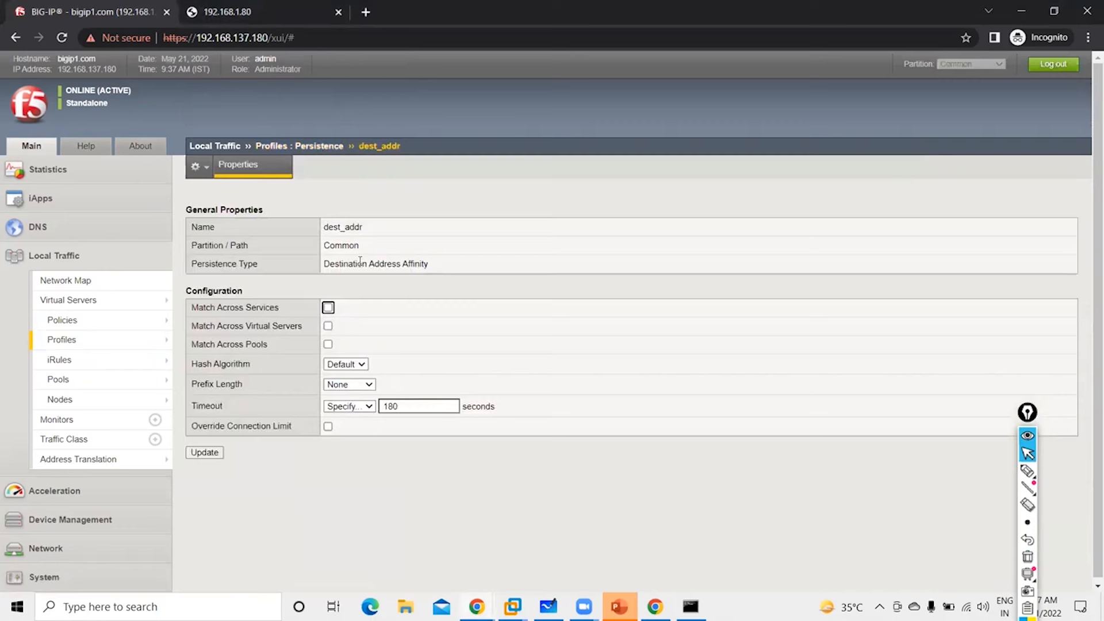
- Handwrite "Based on Destination IP" beside the dest_addr general properties and circle the note
left_click(1028, 470)
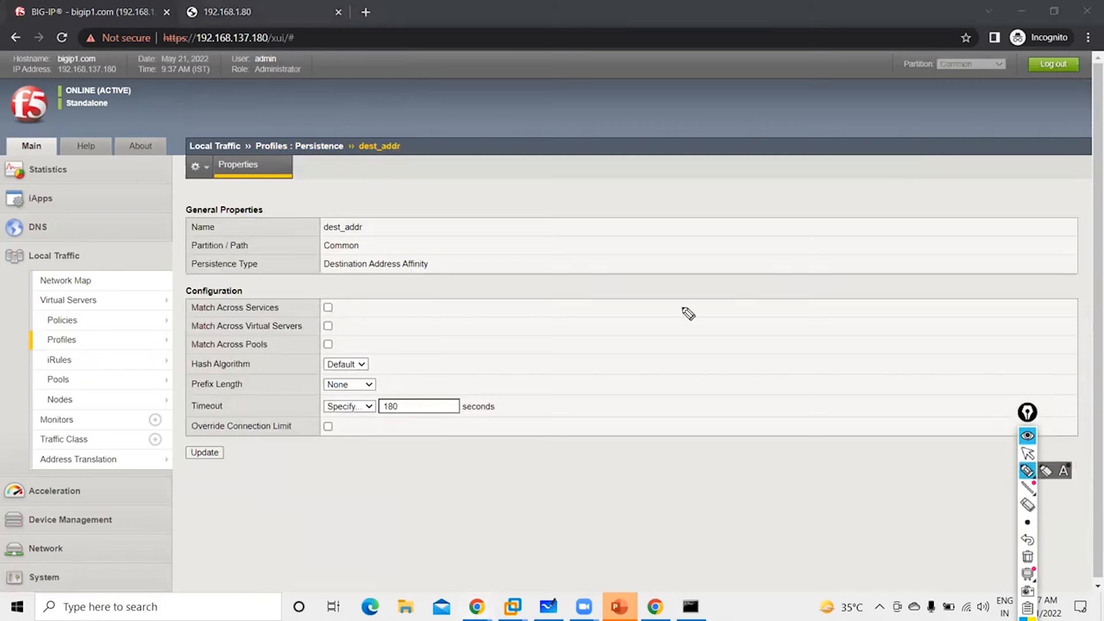
mouse_move(654, 284)
left_mouse_down()
mouse_move(665, 269)
mouse_move(663, 280)
left_mouse_up()
mouse_move(689, 263)
left_mouse_down()
mouse_move(740, 264)
mouse_move(848, 230)
mouse_move(896, 248)
mouse_move(966, 222)
mouse_move(996, 226)
left_mouse_up()
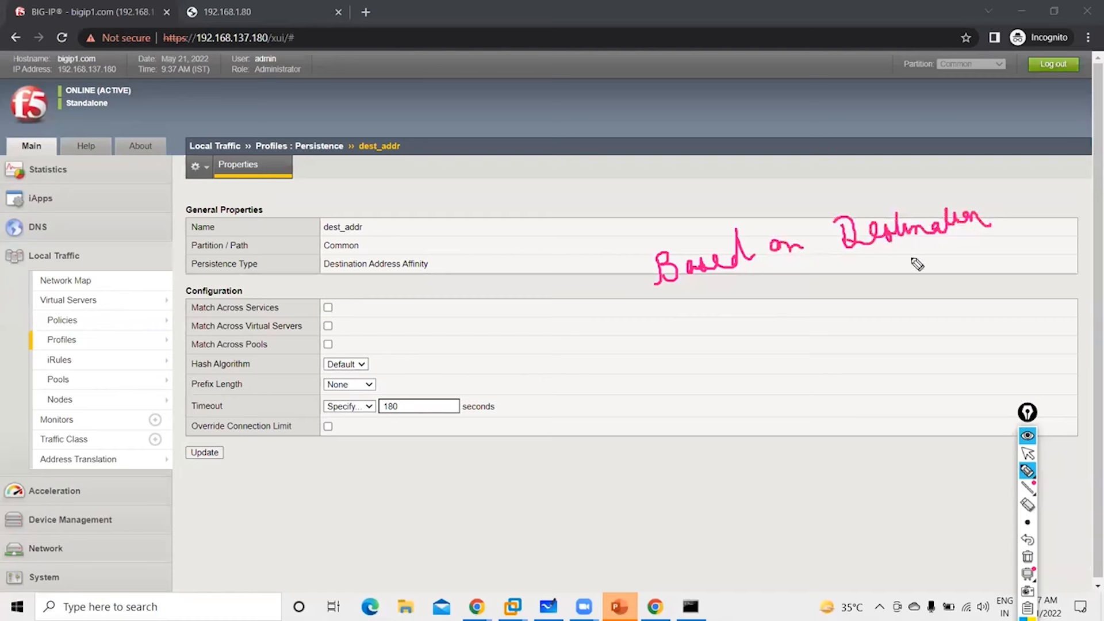
left_click_drag(900, 262, 923, 259)
left_click_drag(915, 262, 916, 276)
mouse_move(933, 250)
left_mouse_down()
mouse_move(949, 279)
mouse_move(695, 333)
mouse_move(941, 180)
mouse_move(969, 308)
left_mouse_up()
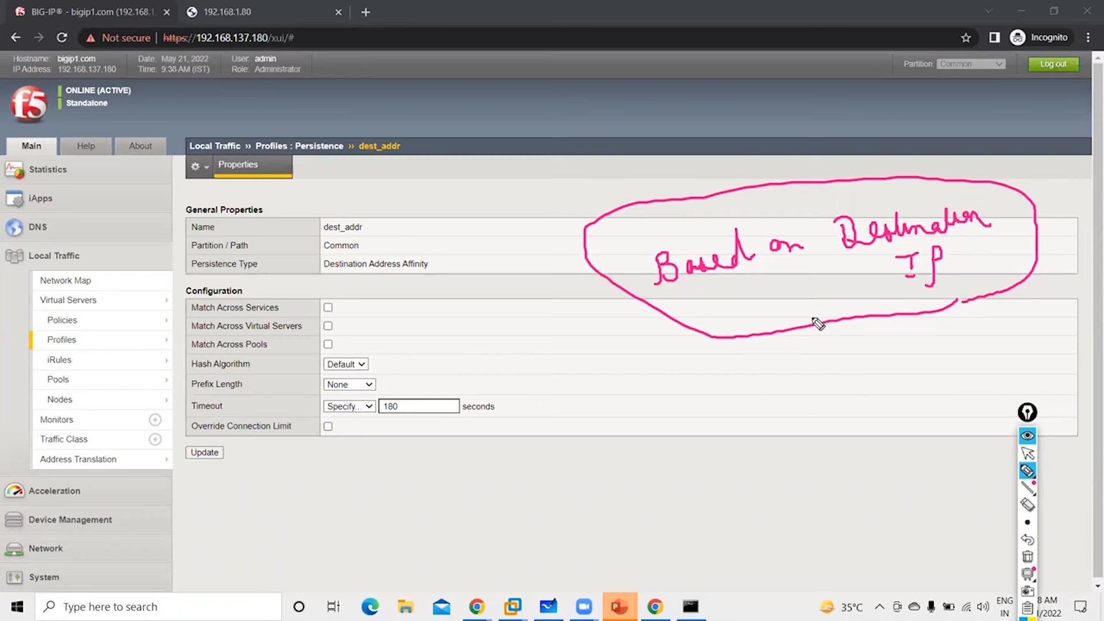
- Handwrite "Source Address" and "Cookie Address" below the circled note and join the two lines with a bracket
mouse_move(623, 366)
left_mouse_down()
mouse_move(612, 389)
mouse_move(635, 382)
left_mouse_up()
mouse_move(648, 374)
left_mouse_down()
mouse_move(696, 377)
mouse_move(795, 355)
mouse_move(857, 366)
mouse_move(870, 346)
left_mouse_up()
mouse_move(682, 417)
left_mouse_down()
mouse_move(674, 432)
mouse_move(808, 411)
mouse_move(833, 389)
mouse_move(892, 396)
left_mouse_up()
left_click_drag(880, 339, 907, 412)
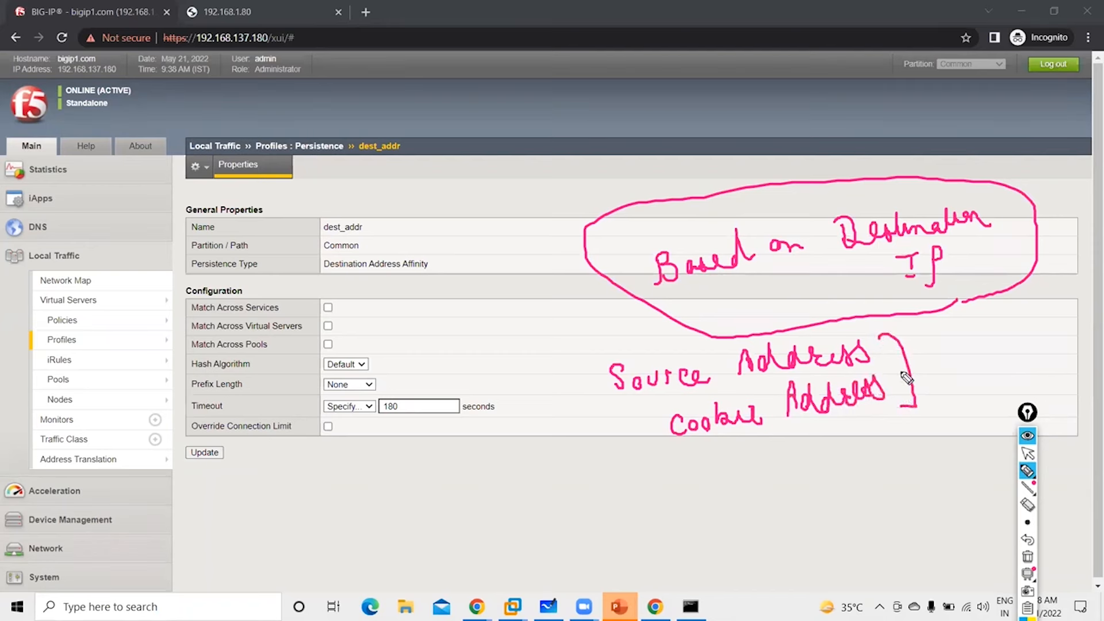
- Clear the annotations and handwrite "Destination Address Persistence" with an arrow and the note "Based on Destination IP"
left_click(1028, 556)
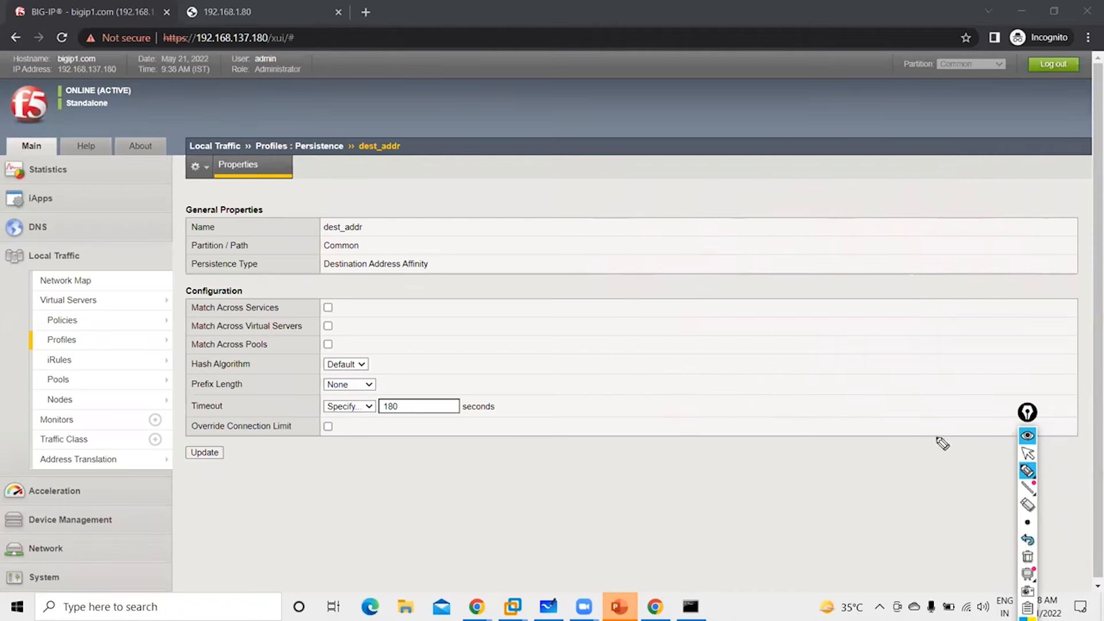
mouse_move(631, 173)
left_mouse_down()
mouse_move(644, 191)
mouse_move(695, 173)
mouse_move(729, 185)
mouse_move(802, 160)
mouse_move(861, 175)
mouse_move(883, 158)
mouse_move(920, 158)
left_mouse_up()
left_click_drag(731, 203, 827, 219)
left_click_drag(854, 230, 868, 234)
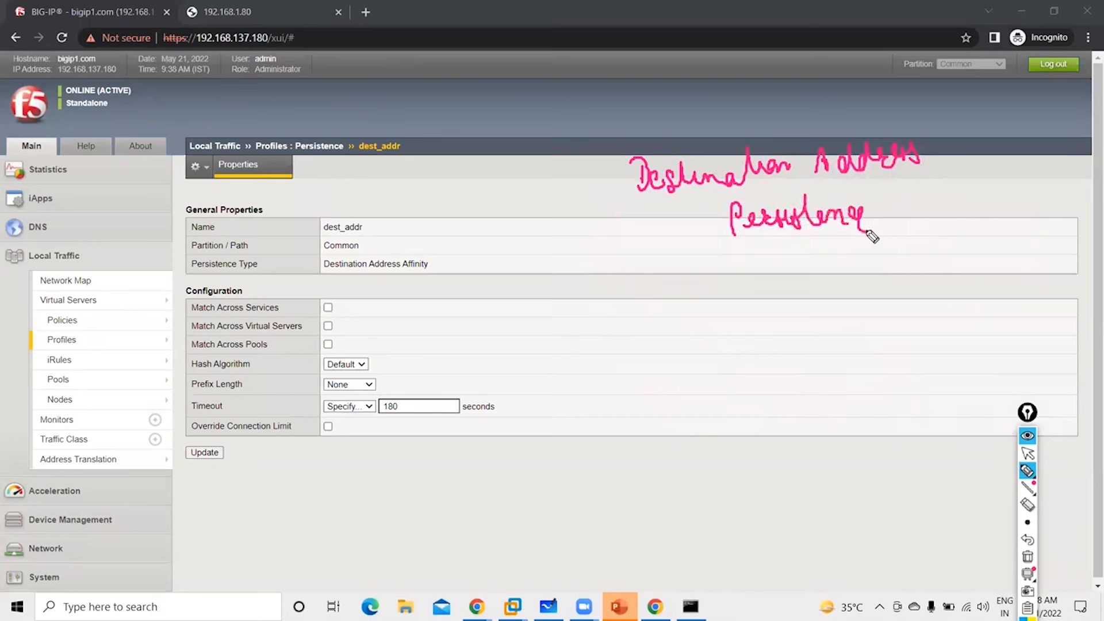
mouse_move(684, 316)
left_mouse_down()
mouse_move(736, 276)
mouse_move(803, 291)
mouse_move(949, 292)
mouse_move(1030, 278)
mouse_move(1047, 264)
mouse_move(1064, 273)
left_mouse_up()
mouse_move(991, 326)
left_mouse_down()
mouse_move(993, 340)
mouse_move(1005, 327)
left_mouse_up()
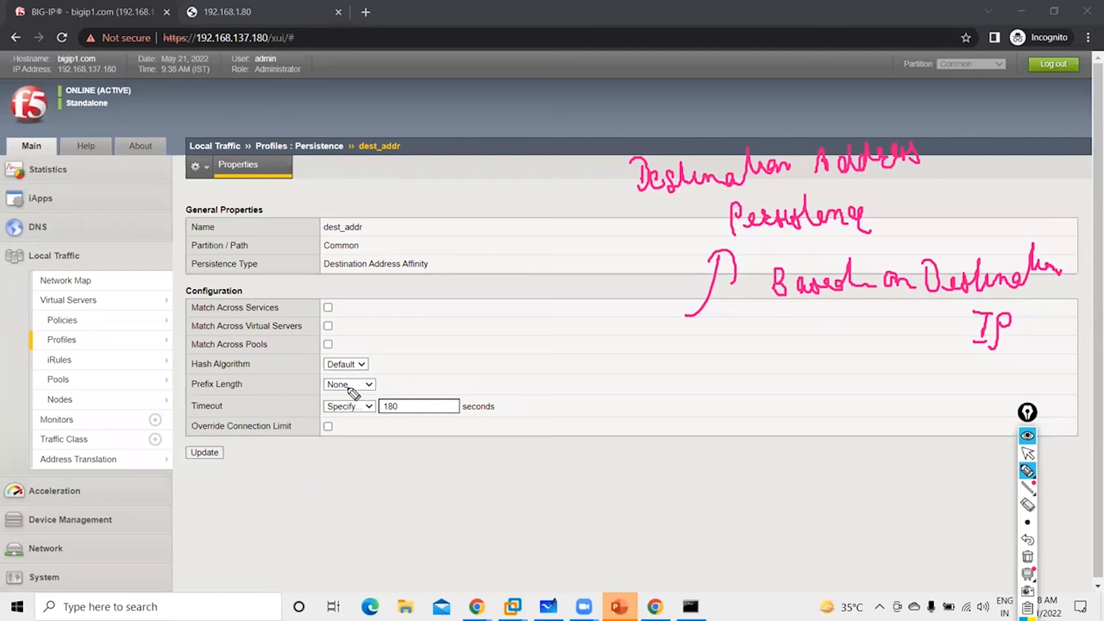
- Clear the annotations and sketch a client linked through F5 to servers S1, S2 and S3, with 10.2.2.30 circled above
left_click(1028, 557)
mouse_move(532, 285)
left_mouse_down()
mouse_move(540, 332)
mouse_move(545, 305)
mouse_move(560, 313)
mouse_move(690, 294)
mouse_move(740, 308)
mouse_move(805, 280)
mouse_move(875, 286)
mouse_move(921, 219)
mouse_move(946, 242)
left_mouse_up()
mouse_move(874, 286)
left_mouse_down()
mouse_move(957, 294)
mouse_move(854, 310)
mouse_move(907, 369)
mouse_move(940, 377)
mouse_move(921, 366)
left_mouse_up()
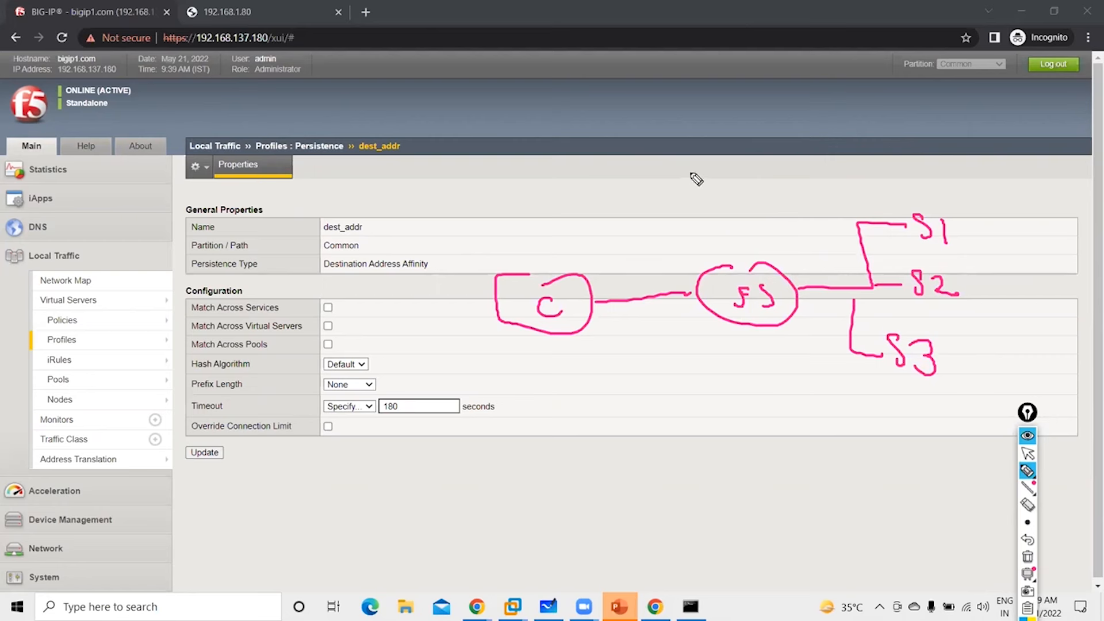
left_click_drag(690, 172, 691, 200)
mouse_move(710, 187)
left_mouse_down()
mouse_move(712, 199)
mouse_move(708, 187)
left_mouse_up()
left_click(719, 189)
mouse_move(728, 179)
left_mouse_down()
mouse_move(745, 194)
mouse_move(807, 184)
mouse_move(907, 202)
mouse_move(843, 247)
left_mouse_up()
left_click(747, 182)
left_click(768, 186)
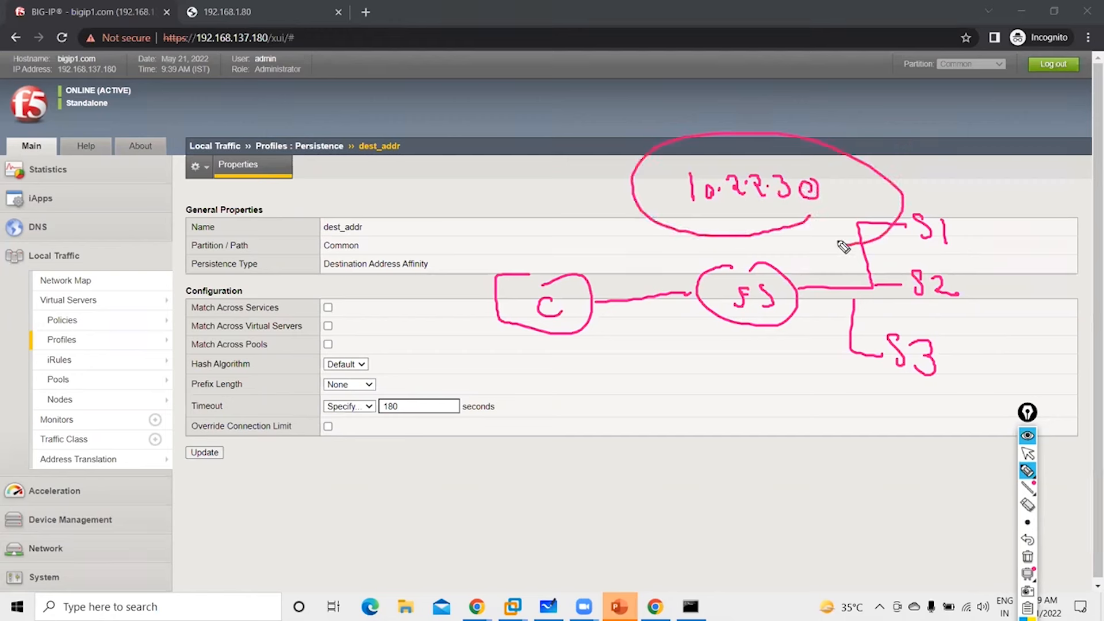
- Add a circled client above and another below the first one, and mark the two lower clients with arrows
left_click_drag(545, 359, 552, 384)
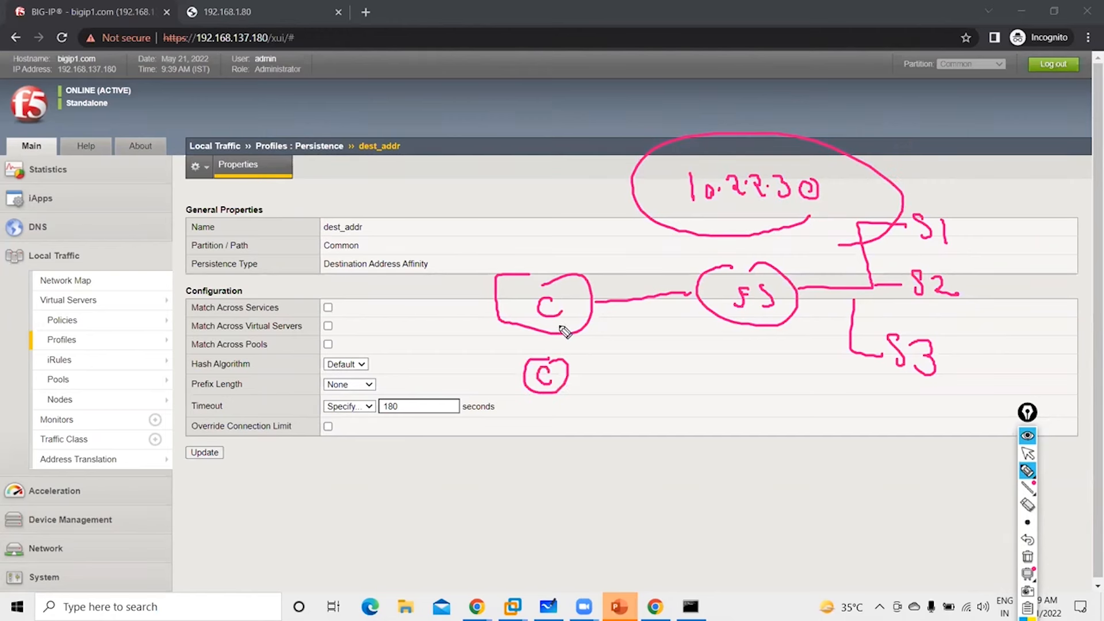
mouse_move(506, 208)
left_mouse_down()
mouse_move(499, 236)
mouse_move(524, 230)
mouse_move(540, 248)
left_mouse_up()
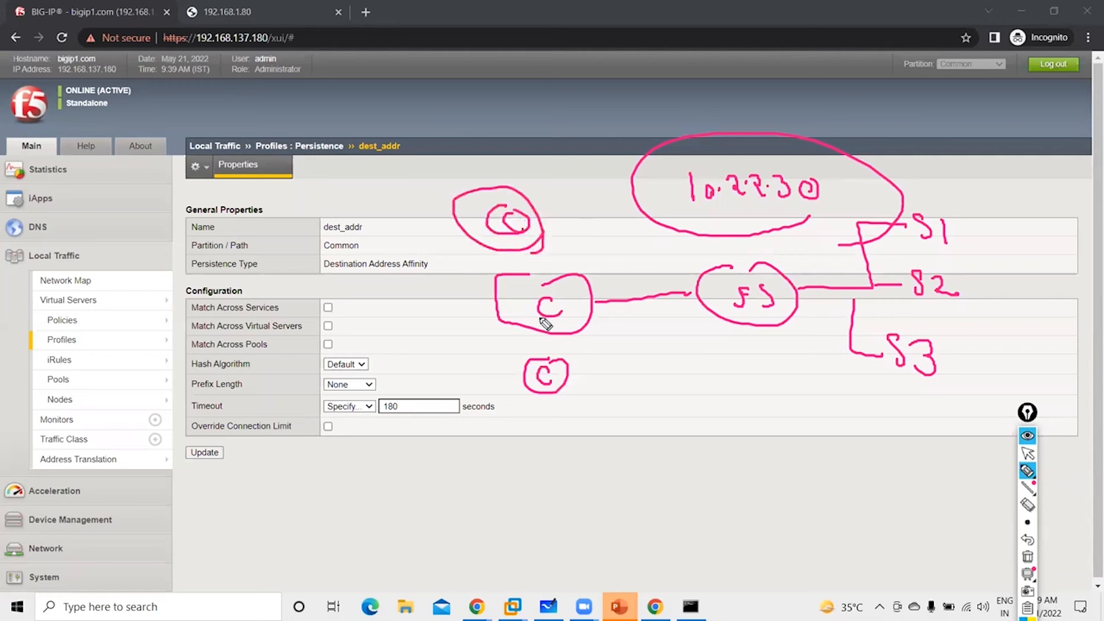
left_click_drag(449, 308, 503, 322)
mouse_move(495, 373)
left_mouse_down()
mouse_move(528, 375)
mouse_move(527, 395)
left_mouse_up()
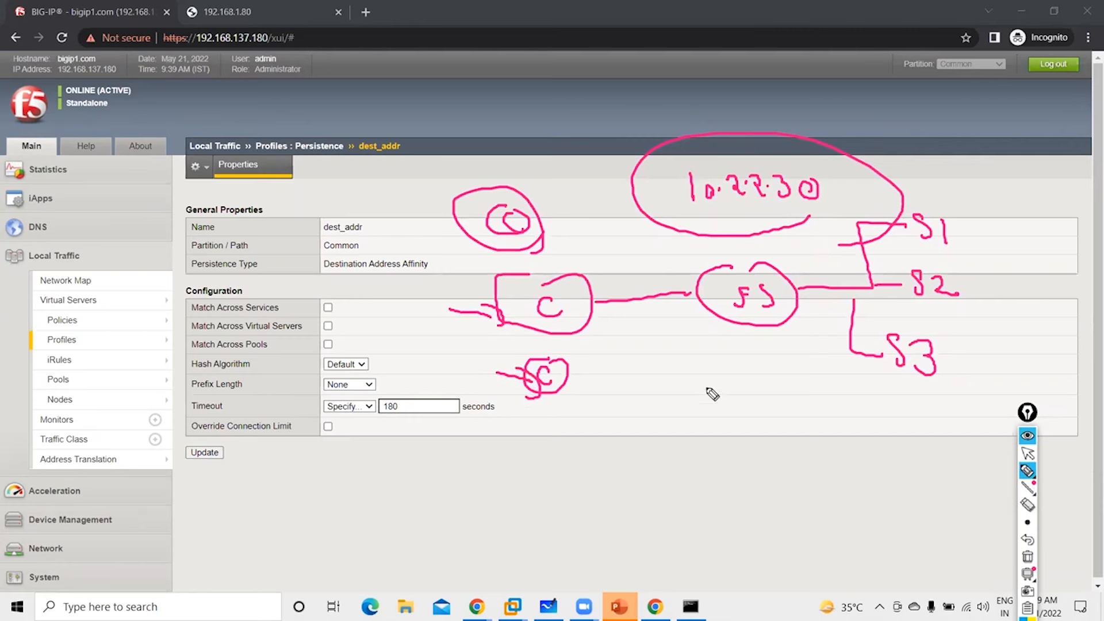
- Draw an arrow from 10.2.2.30 to S1 and write a circled "D-IP Field" note below F5
mouse_move(738, 168)
left_mouse_down()
mouse_move(781, 115)
mouse_move(899, 222)
left_mouse_up()
mouse_move(716, 385)
left_mouse_down()
mouse_move(726, 414)
mouse_move(760, 402)
mouse_move(771, 413)
mouse_move(788, 397)
left_mouse_up()
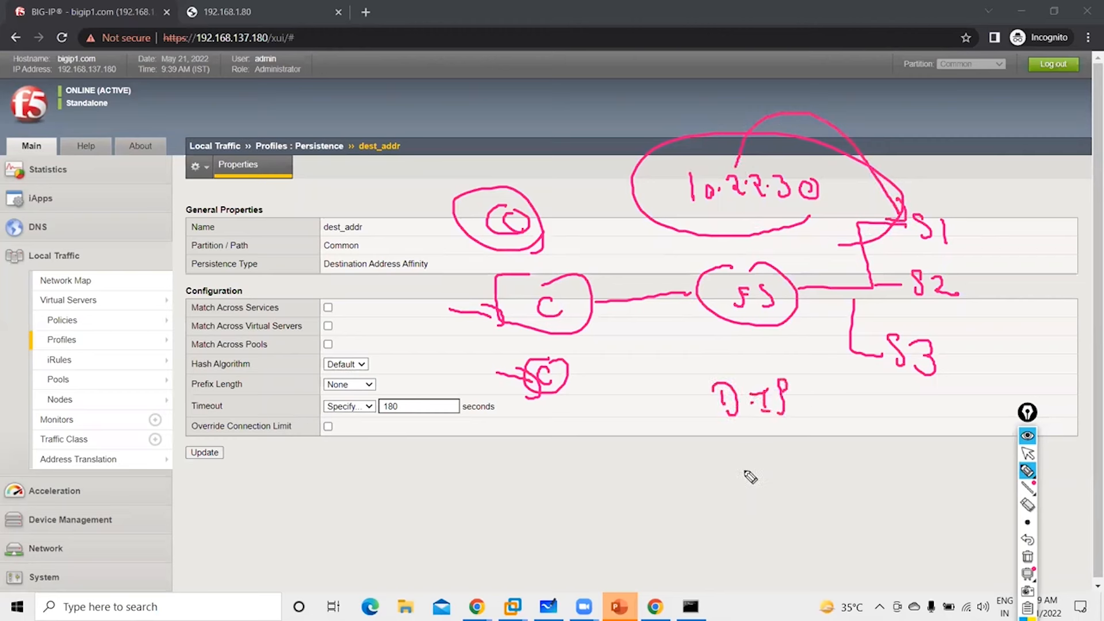
mouse_move(743, 471)
left_mouse_down()
mouse_move(760, 448)
mouse_move(765, 469)
mouse_move(811, 457)
mouse_move(833, 417)
left_mouse_up()
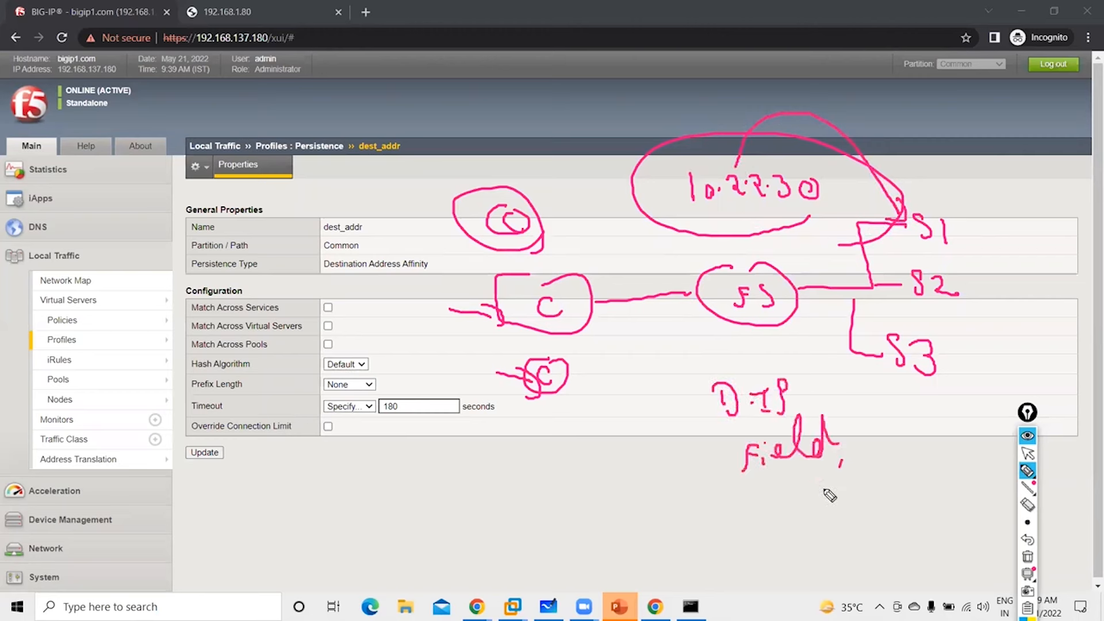
left_click_drag(830, 493, 813, 481)
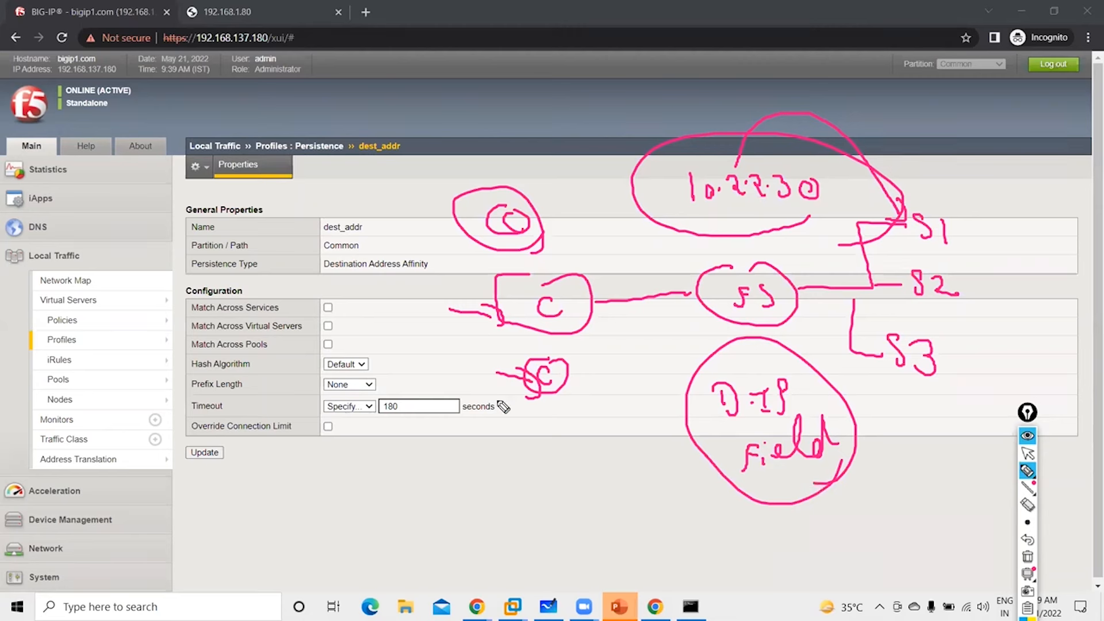
- Draw arrows at the upper client and the D-IP Field note, and write "to the same server" beneath it
left_click_drag(552, 229, 588, 230)
left_click_drag(581, 223, 597, 244)
left_click_drag(638, 420, 687, 422)
mouse_move(677, 415)
left_mouse_down()
mouse_move(688, 425)
mouse_move(745, 415)
mouse_move(678, 468)
left_mouse_up()
mouse_move(674, 456)
left_mouse_down()
mouse_move(695, 468)
mouse_move(635, 509)
left_mouse_up()
mouse_move(645, 486)
left_mouse_down()
mouse_move(655, 490)
mouse_move(634, 532)
mouse_move(838, 530)
mouse_move(840, 508)
left_mouse_up()
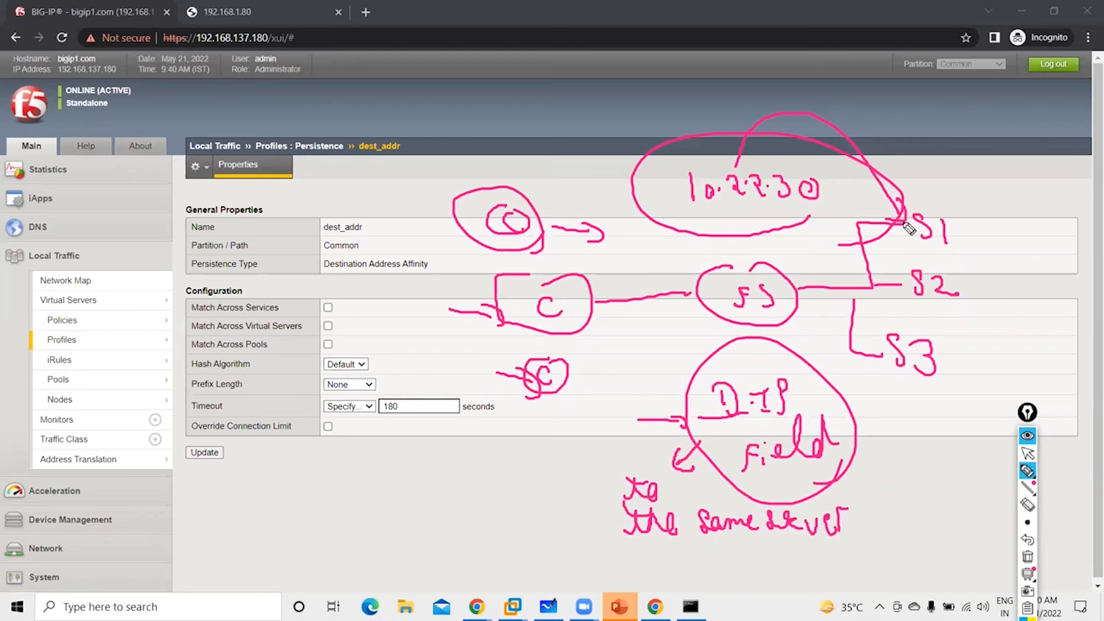
- Circle server S1 in the diagram and write "Based on D.IP" above it
mouse_move(937, 201)
left_mouse_down()
mouse_move(956, 257)
mouse_move(954, 198)
left_mouse_up()
mouse_move(906, 133)
left_mouse_down()
mouse_move(932, 167)
mouse_move(946, 154)
mouse_move(1046, 164)
left_mouse_up()
left_click(979, 188)
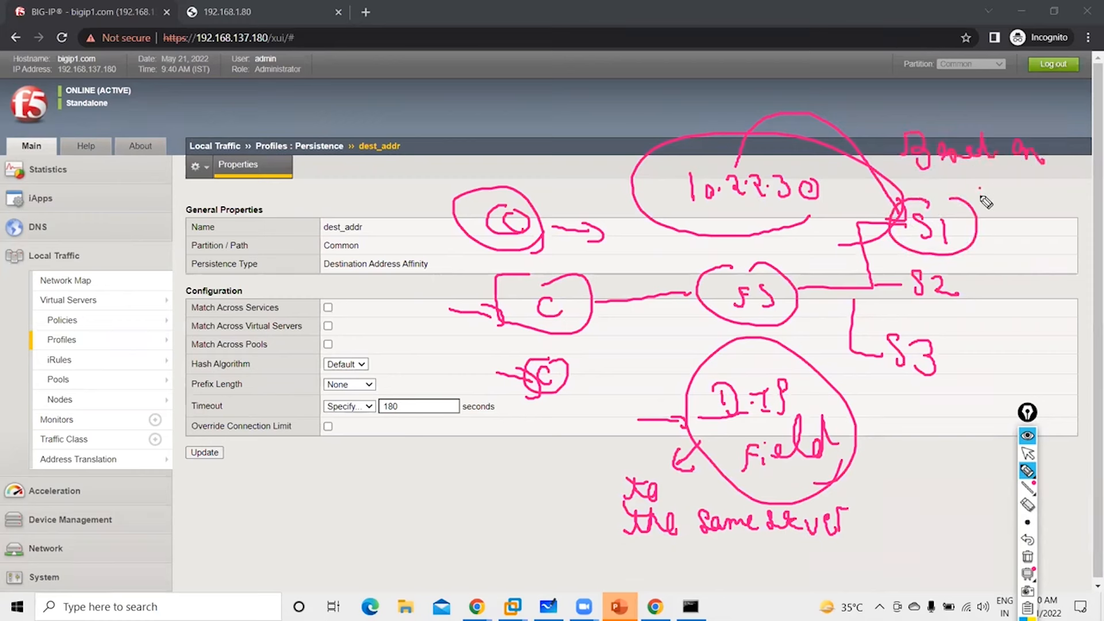
mouse_move(980, 189)
left_mouse_down()
mouse_move(1024, 199)
mouse_move(1029, 218)
mouse_move(1035, 202)
left_mouse_up()
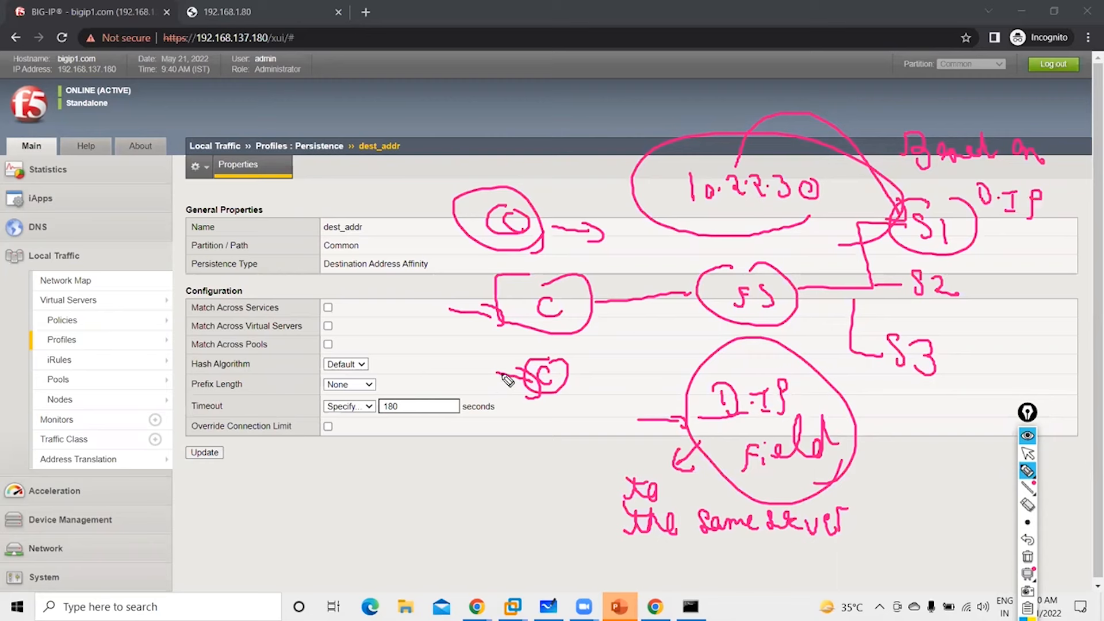
- Clear the annotations and sketch a circled F5 linked to ISP1 and ISP2
left_click(1028, 558)
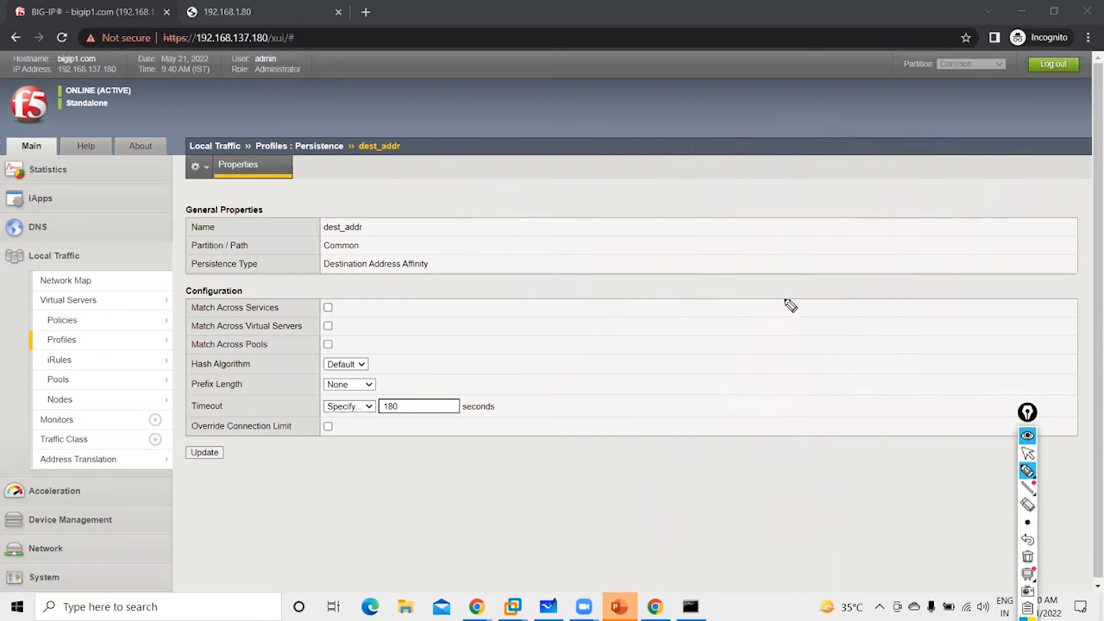
mouse_move(678, 301)
left_mouse_down()
mouse_move(692, 363)
mouse_move(690, 297)
mouse_move(697, 320)
mouse_move(834, 201)
mouse_move(873, 224)
mouse_move(903, 184)
mouse_move(761, 327)
mouse_move(892, 347)
mouse_move(917, 315)
mouse_move(952, 331)
left_mouse_up()
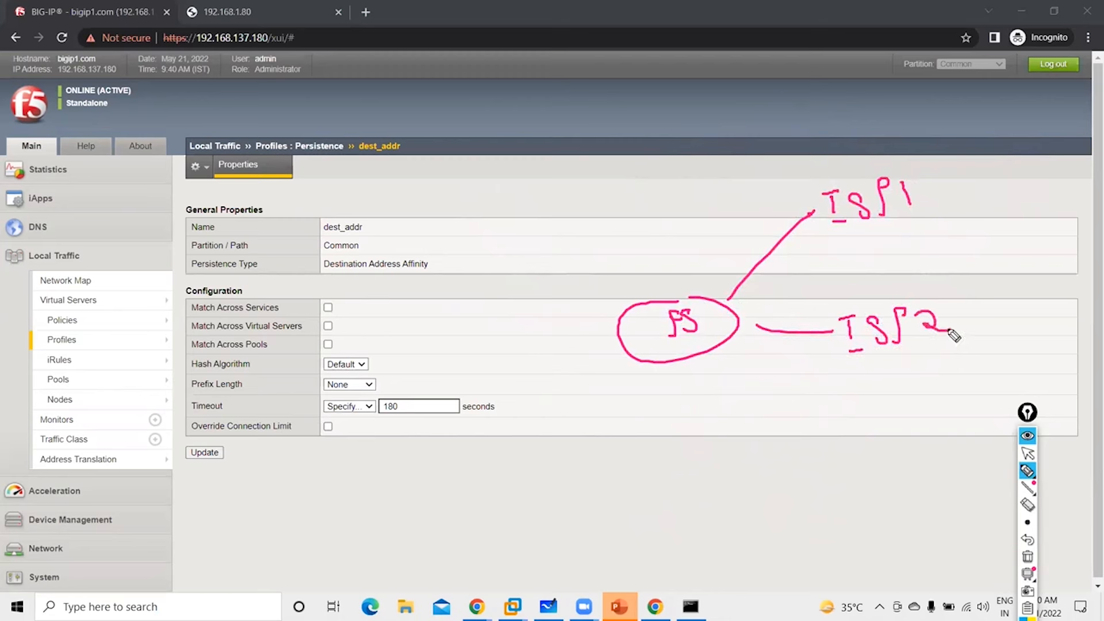
- Write "D.IP" above F5 and sketch three circled "C" clients with lines running to F5
mouse_move(685, 202)
left_mouse_down()
mouse_move(705, 229)
mouse_move(751, 199)
left_mouse_up()
mouse_move(517, 253)
left_mouse_down()
mouse_move(525, 274)
mouse_move(529, 263)
left_mouse_up()
left_click_drag(516, 333, 522, 349)
left_click_drag(538, 443, 551, 466)
left_click_drag(526, 216, 641, 288)
left_click_drag(538, 315, 592, 338)
left_click_drag(568, 429, 619, 369)
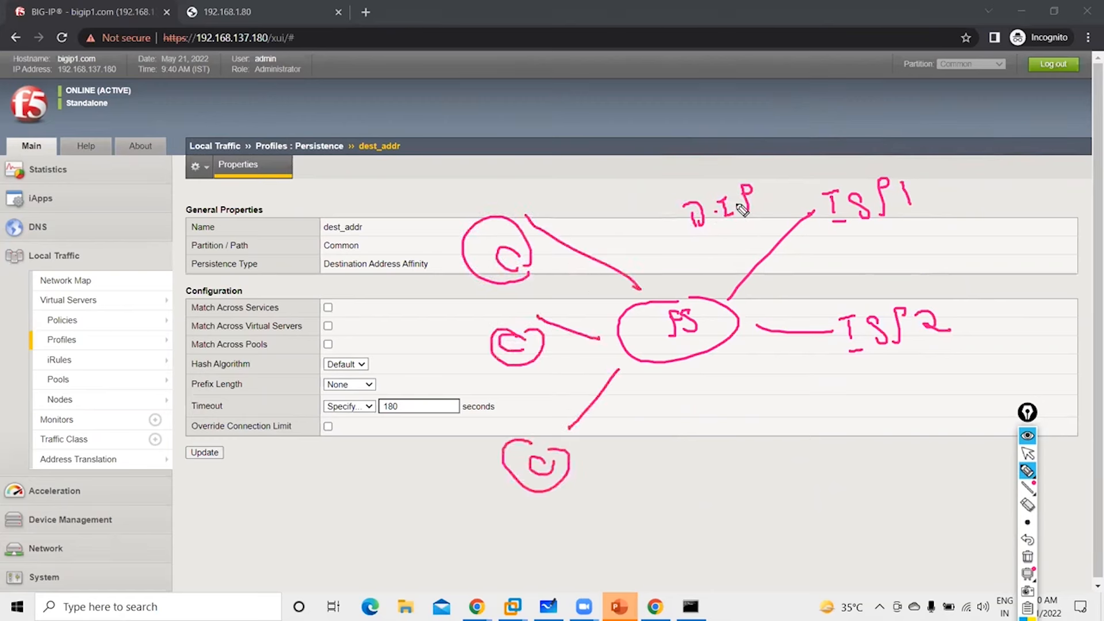
- Circle ISP1 in the diagram and label it "AT&T"
mouse_move(864, 148)
left_mouse_down()
mouse_move(815, 196)
mouse_move(921, 122)
mouse_move(971, 124)
mouse_move(997, 103)
left_mouse_up()
mouse_move(985, 105)
left_mouse_down()
mouse_move(985, 127)
mouse_move(1022, 115)
left_mouse_up()
mouse_move(1035, 101)
left_mouse_down()
mouse_move(1035, 126)
mouse_move(1013, 99)
left_mouse_up()
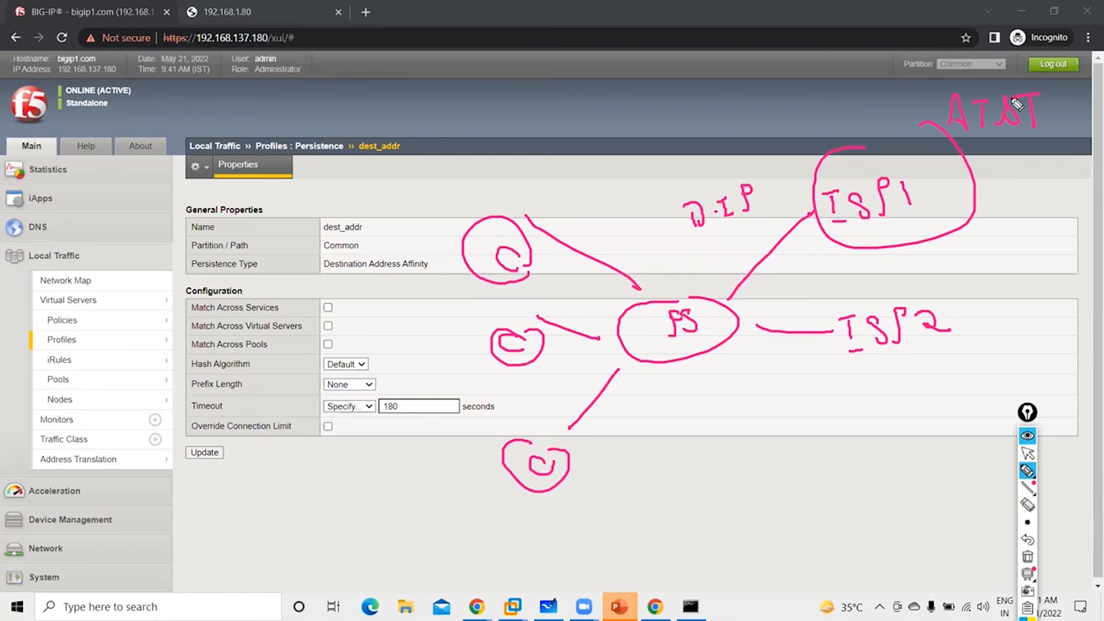
- Draw a loop around the three client links and an arrow beneath the "D.IP" note
left_click_drag(594, 229, 580, 257)
left_click_drag(578, 305, 598, 214)
left_click_drag(628, 258, 719, 253)
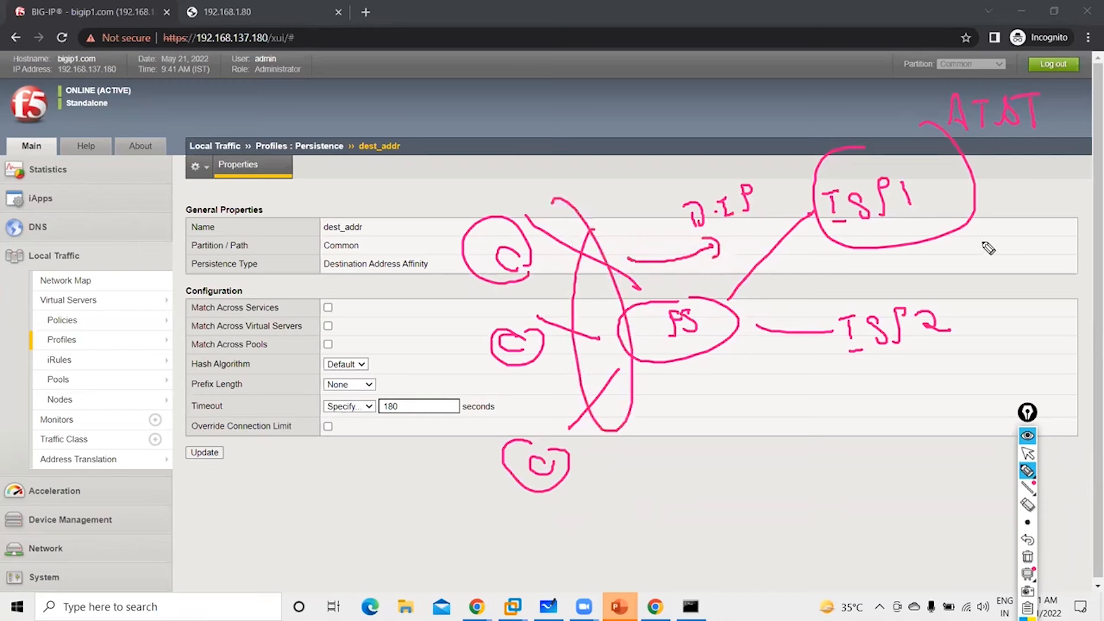
- Write "Server" below ISP1, then cross out the F5-to-ISP1 link and draw an arrow from F5 toward ISP2
mouse_move(993, 239)
left_mouse_down()
mouse_move(1015, 256)
mouse_move(1068, 252)
left_mouse_up()
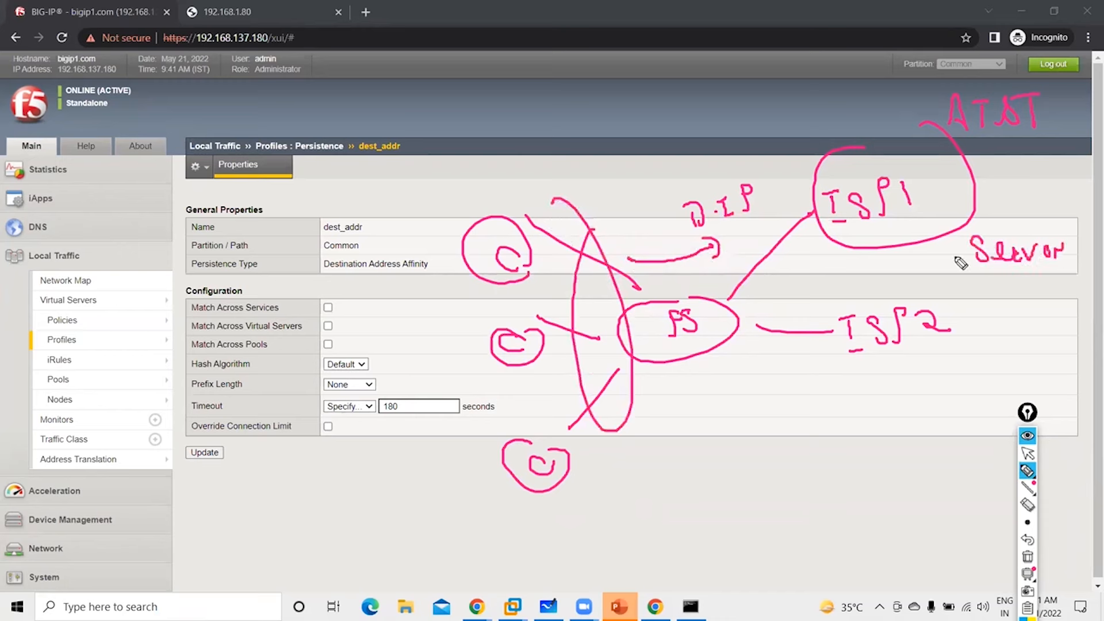
mouse_move(754, 245)
left_mouse_down()
mouse_move(774, 261)
mouse_move(810, 262)
left_mouse_up()
mouse_move(740, 341)
left_mouse_down()
mouse_move(857, 381)
mouse_move(841, 397)
left_mouse_up()
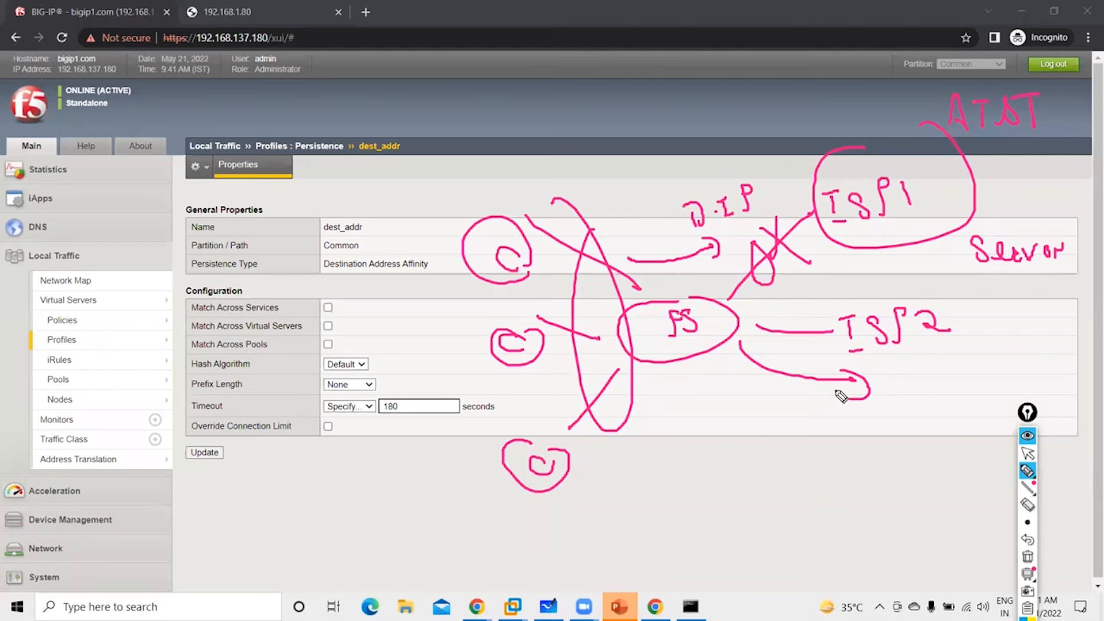
- Circle "D.IP" and add circled "Server Address" and "Client" notes above the diagram
mouse_move(762, 171)
left_mouse_down()
mouse_move(674, 223)
mouse_move(748, 170)
left_mouse_up()
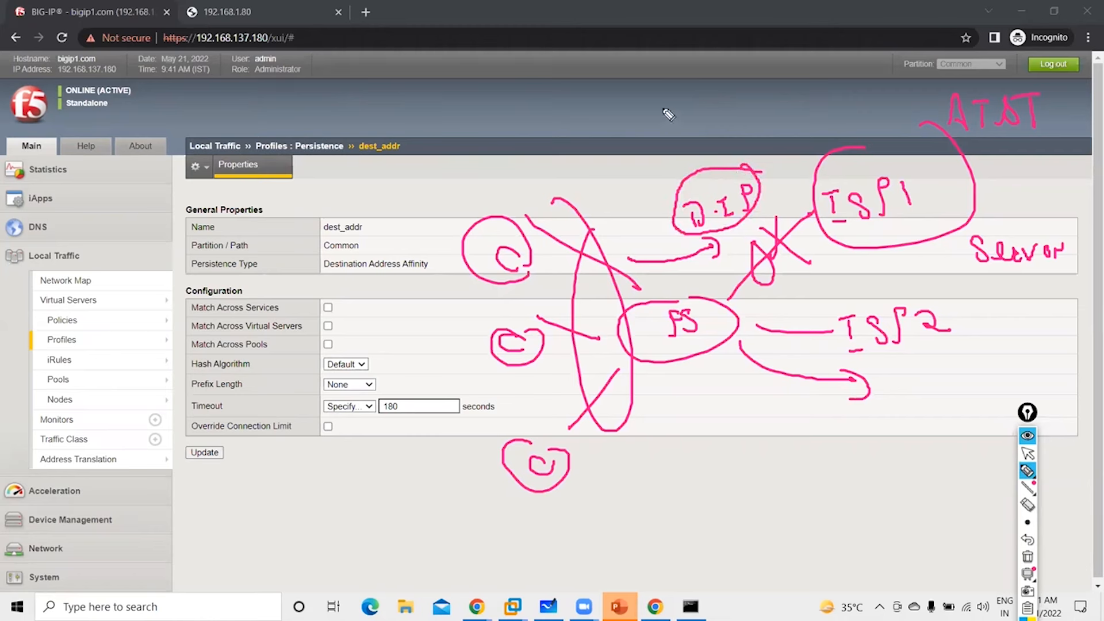
mouse_move(684, 111)
left_mouse_down()
mouse_move(670, 134)
mouse_move(737, 113)
mouse_move(805, 114)
mouse_move(821, 86)
mouse_move(883, 102)
mouse_move(650, 158)
mouse_move(912, 111)
left_mouse_up()
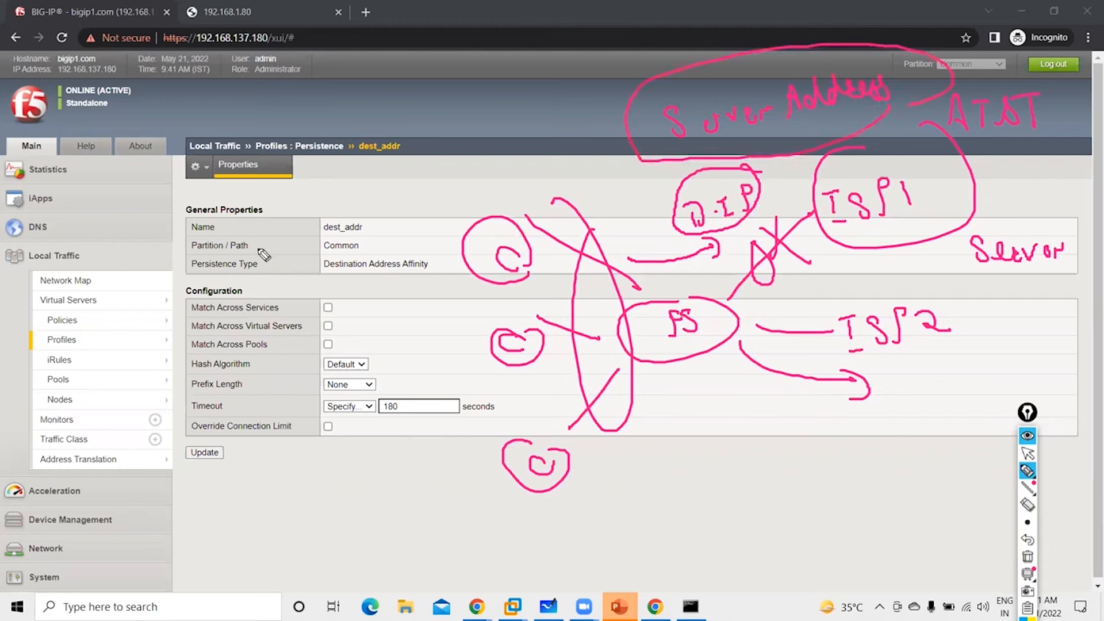
mouse_move(336, 156)
left_mouse_down()
mouse_move(368, 172)
mouse_move(429, 172)
mouse_move(409, 189)
left_mouse_up()
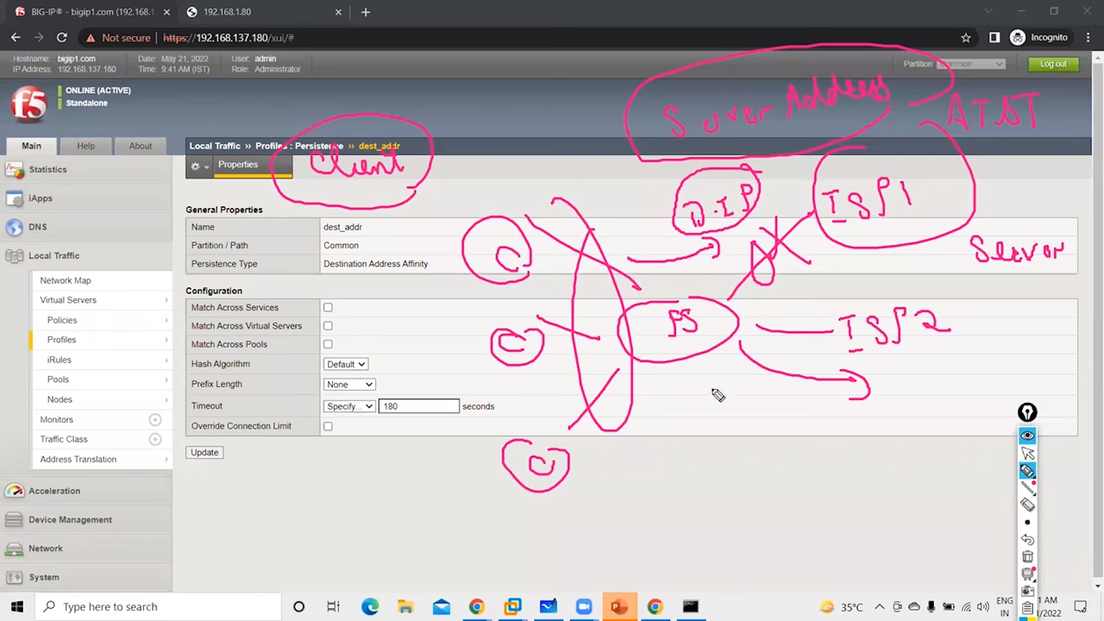
- Write "Load Balancing" beneath the arrow running from F5 toward ISP2
mouse_move(710, 388)
left_mouse_down()
mouse_move(726, 415)
mouse_move(756, 415)
left_mouse_up()
mouse_move(764, 409)
left_mouse_down()
mouse_move(774, 387)
mouse_move(789, 414)
left_mouse_up()
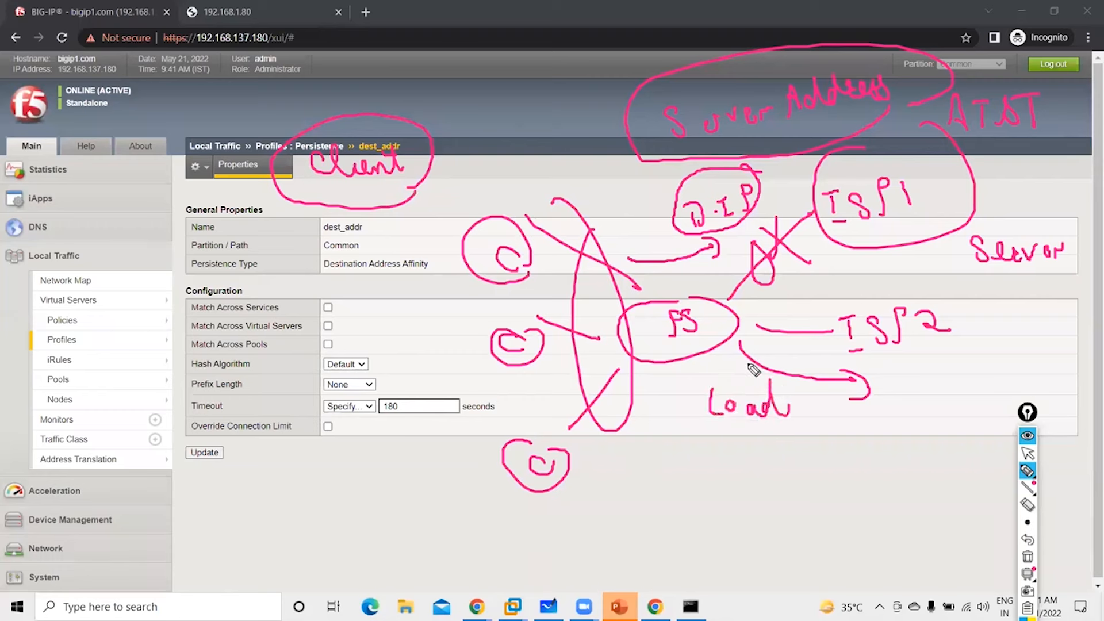
mouse_move(730, 436)
left_mouse_down()
mouse_move(736, 457)
mouse_move(856, 452)
mouse_move(850, 489)
left_mouse_up()
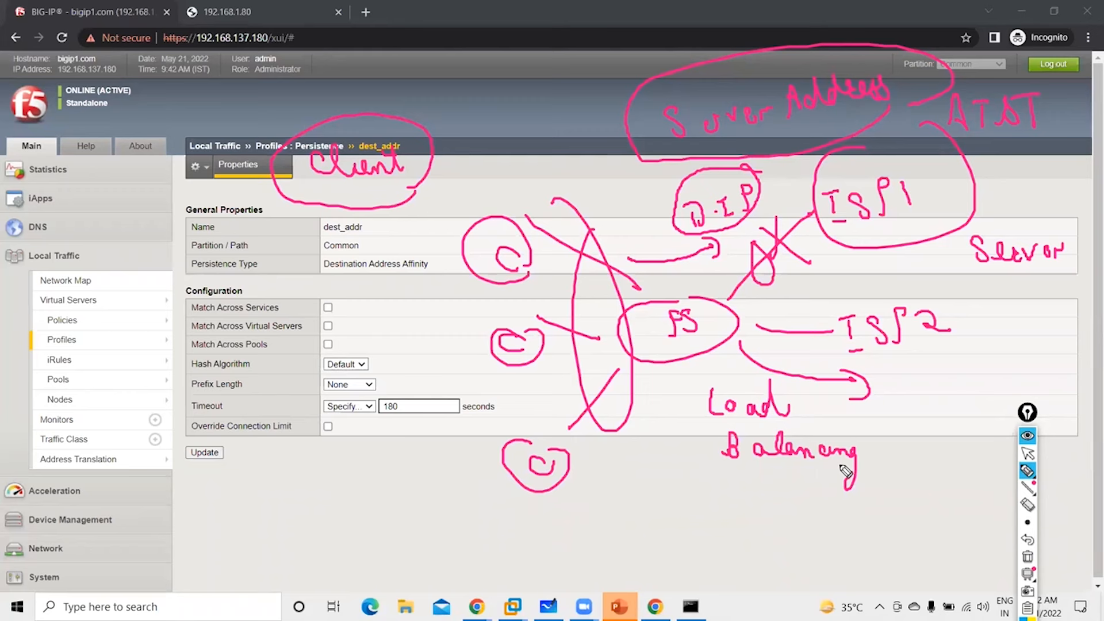
left_click_drag(755, 69, 757, 81)
- Clear the annotations and write "SSL Persistence", with an arrow from a circled "SSL" to a circled "Session Id"
left_click(1028, 557)
mouse_move(615, 196)
left_mouse_down()
mouse_move(603, 222)
mouse_move(734, 205)
mouse_move(761, 190)
mouse_move(814, 207)
mouse_move(862, 200)
mouse_move(792, 208)
left_mouse_up()
mouse_move(633, 249)
left_mouse_down()
mouse_move(644, 263)
mouse_move(619, 263)
left_mouse_up()
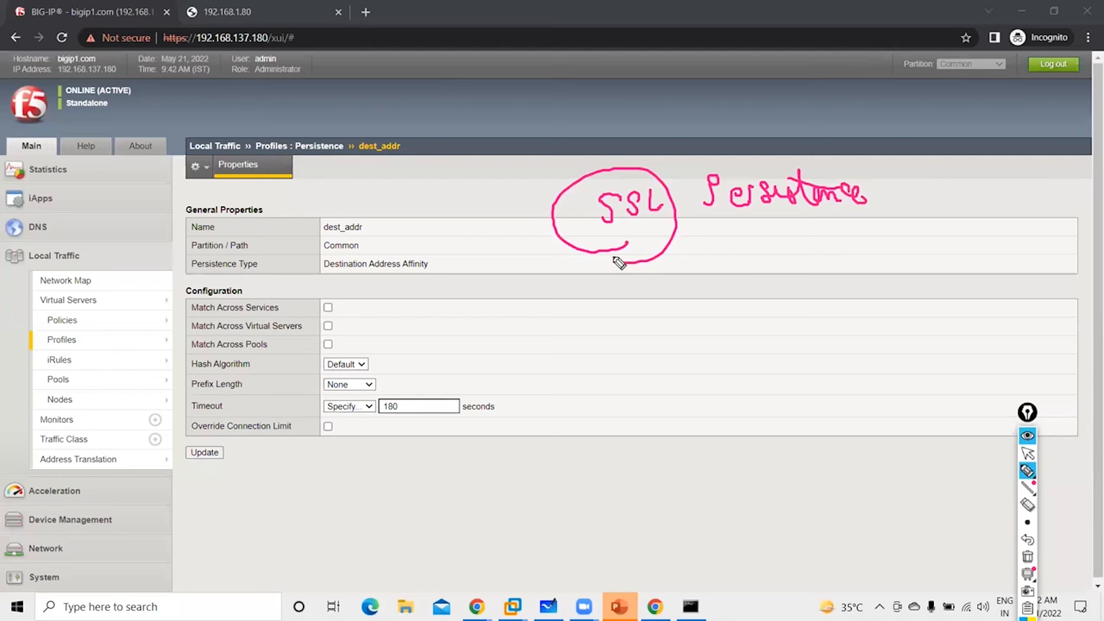
mouse_move(619, 263)
left_mouse_down()
mouse_move(626, 335)
mouse_move(648, 310)
mouse_move(659, 342)
mouse_move(747, 330)
mouse_move(777, 311)
mouse_move(774, 334)
mouse_move(811, 314)
mouse_move(635, 347)
mouse_move(779, 364)
left_mouse_up()
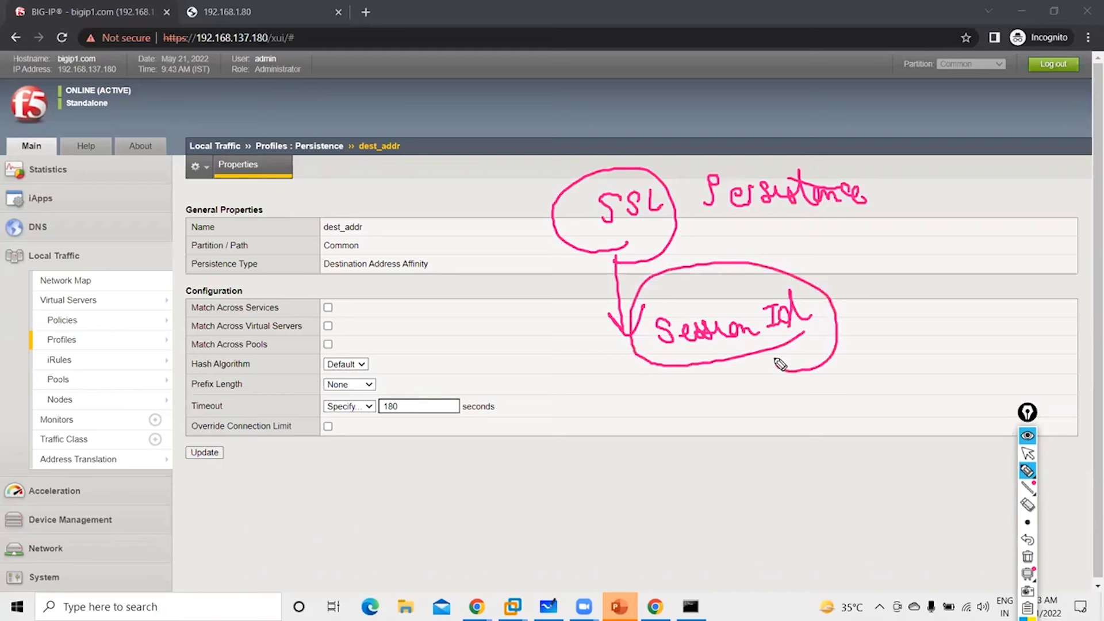
- Draw a downward arrow beneath "Session Id" and a curved arrow pointing to its circle
left_click_drag(736, 358, 736, 390)
left_click_drag(728, 377, 746, 376)
left_click(537, 311)
left_click_drag(537, 311, 614, 348)
left_click_drag(601, 343, 606, 369)
- Write "SSL" beside the heading with an arrow down to its expansion "Secure Socket Layer"
mouse_move(978, 194)
left_mouse_down()
mouse_move(972, 214)
mouse_move(1027, 212)
mouse_move(995, 253)
mouse_move(1005, 232)
left_mouse_up()
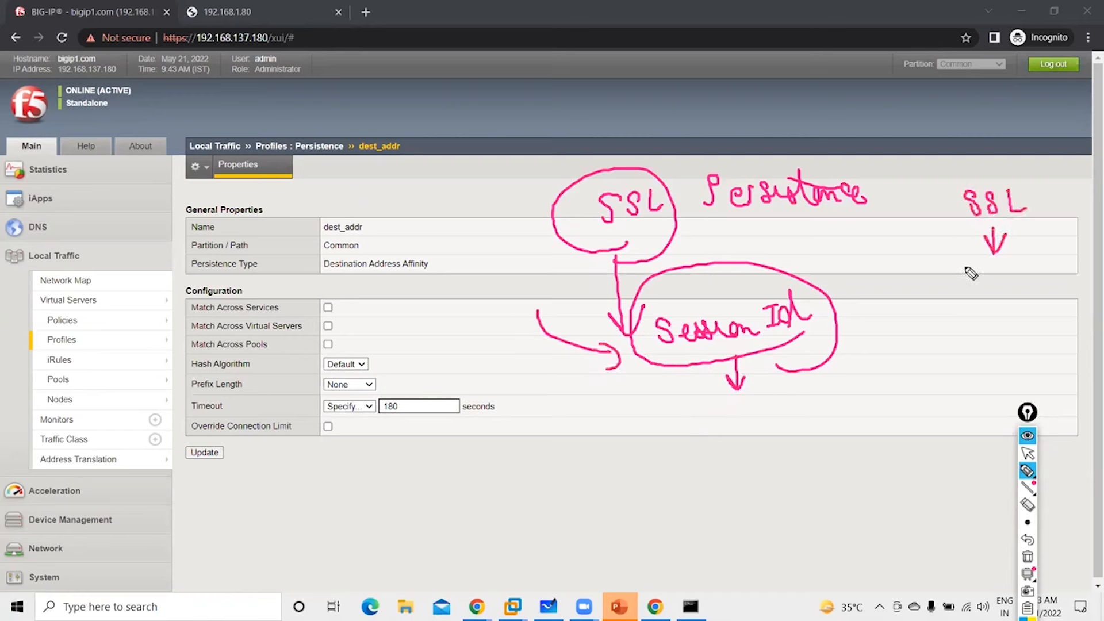
mouse_move(971, 274)
left_mouse_down()
mouse_move(957, 276)
mouse_move(1044, 278)
left_mouse_up()
mouse_move(959, 327)
left_mouse_down()
mouse_move(1007, 340)
mouse_move(1030, 313)
mouse_move(1056, 332)
left_mouse_up()
mouse_move(931, 381)
left_mouse_down()
mouse_move(976, 409)
mouse_move(1046, 389)
left_mouse_up()
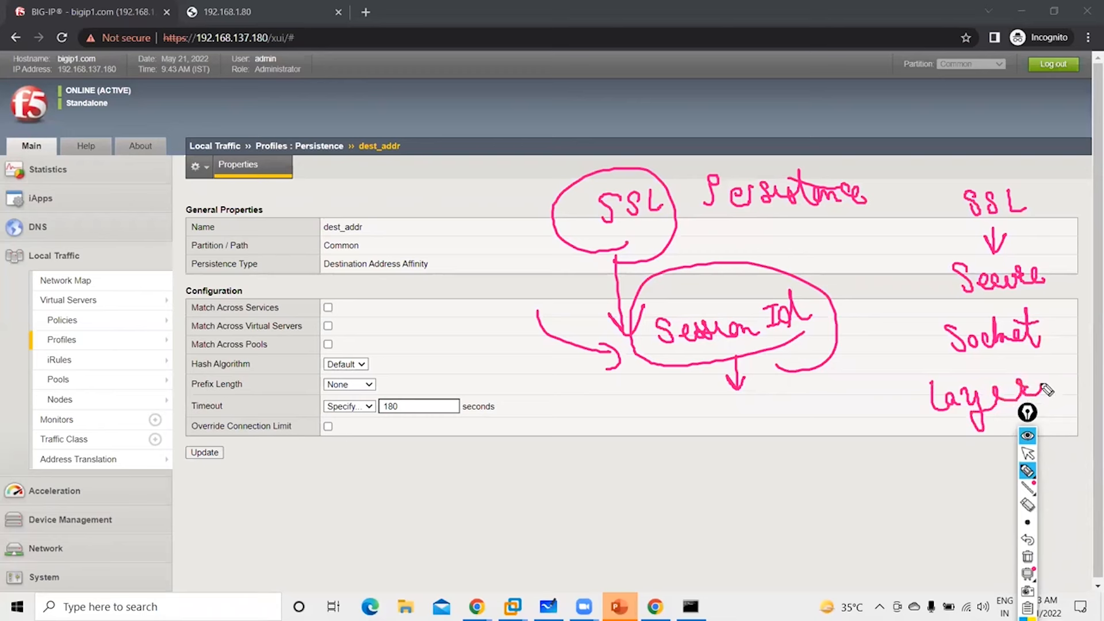
- Open the ssl profile from the list of persistence profiles
left_click(1027, 453)
mouse_move(115, 375)
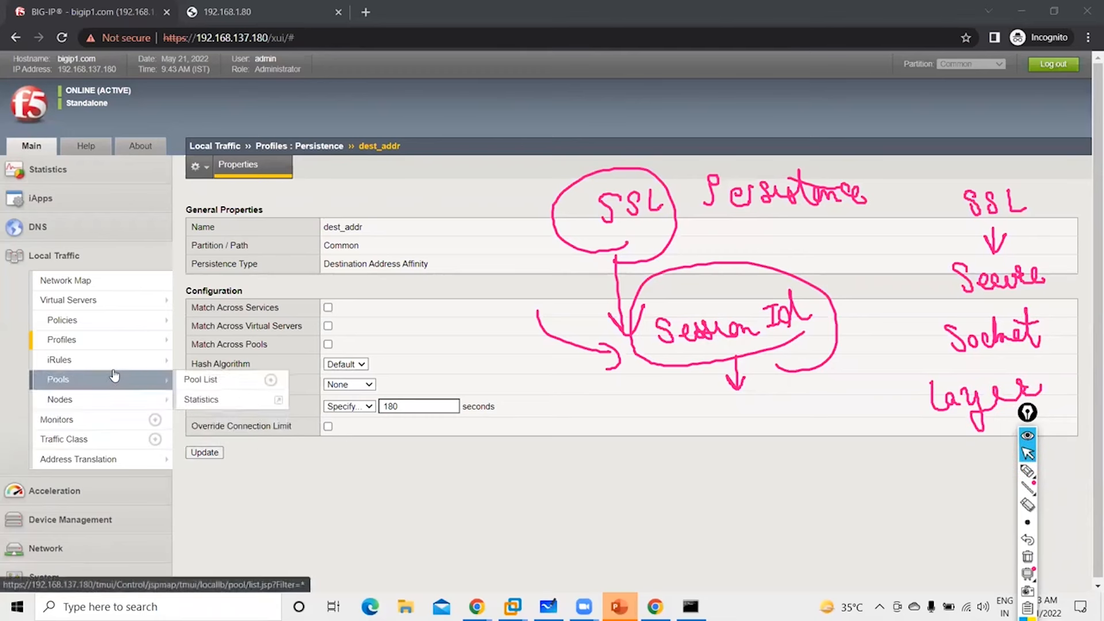
mouse_move(111, 348)
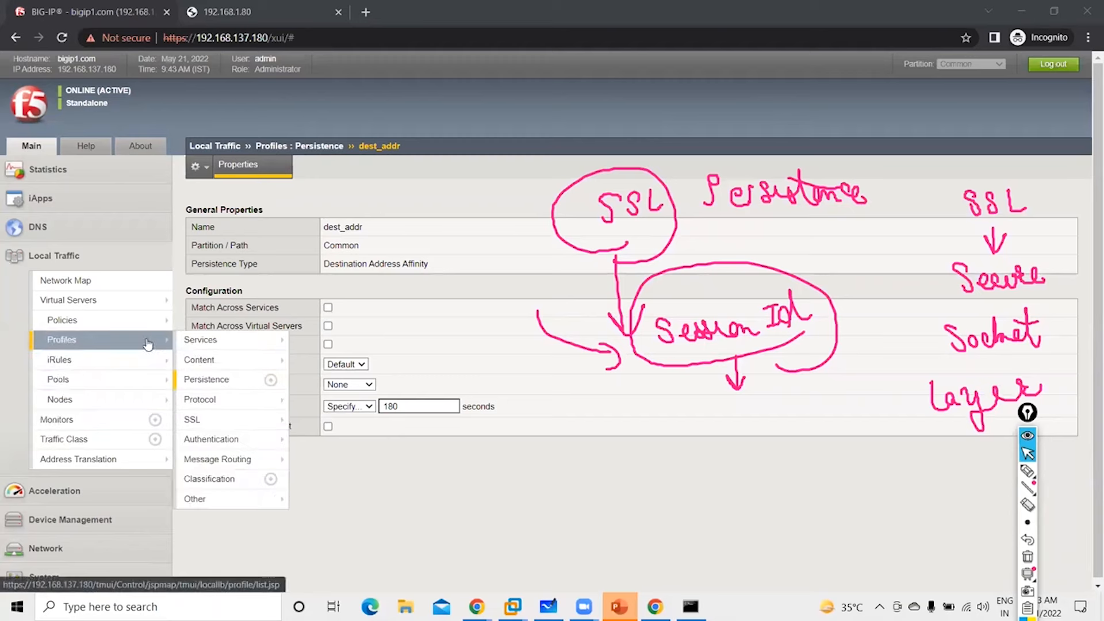
left_click(214, 383)
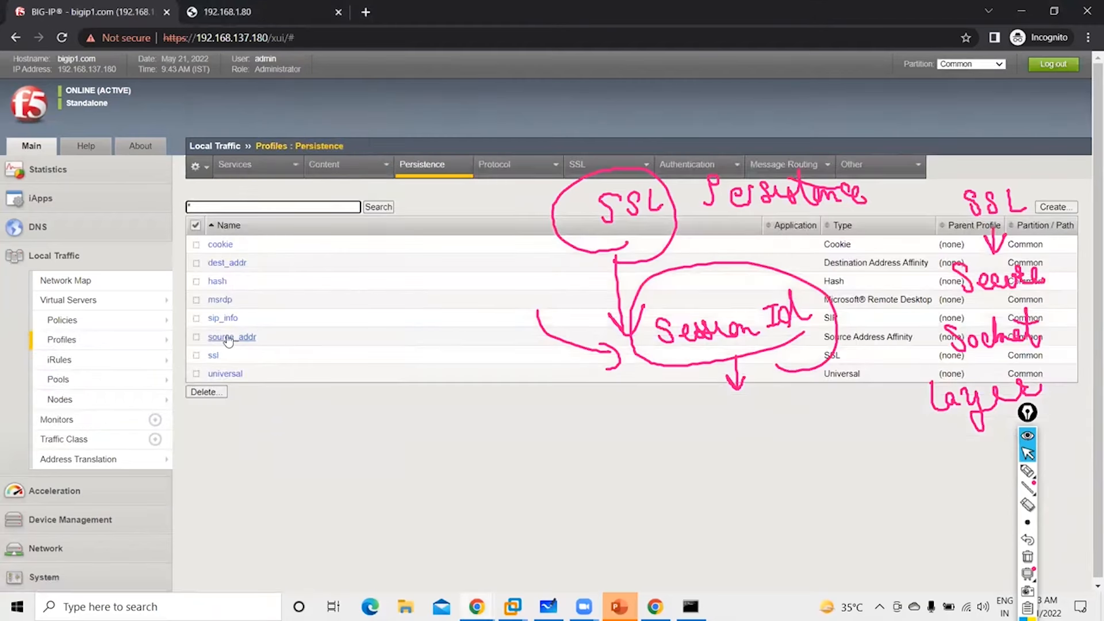
left_click(212, 356)
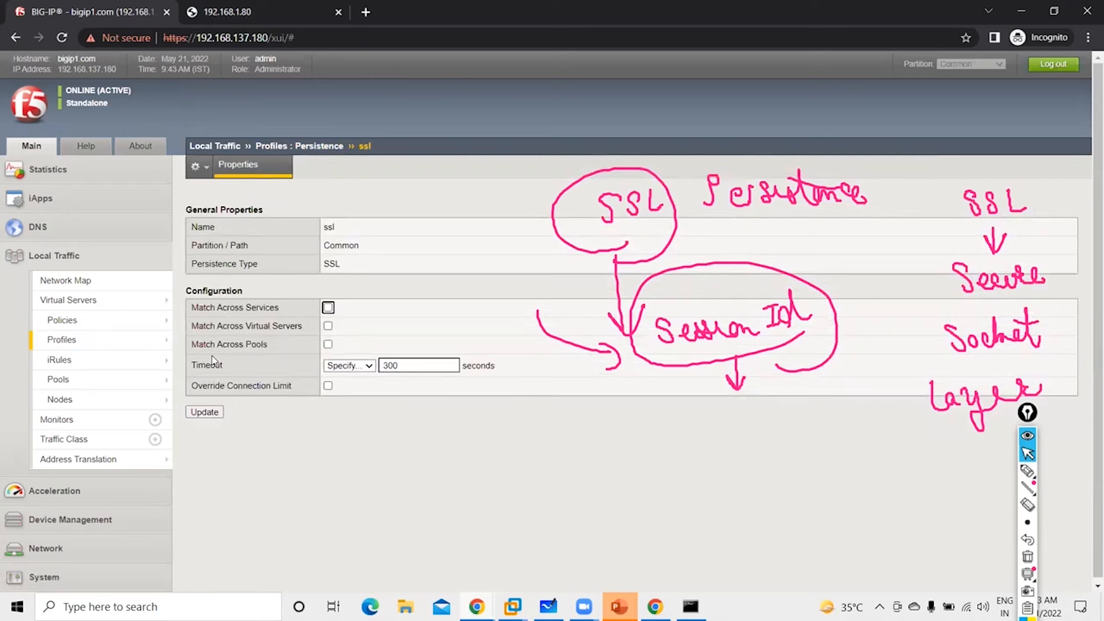
- Write "Client IP address change" below the arrow coming from "Session Id"
left_click(1027, 473)
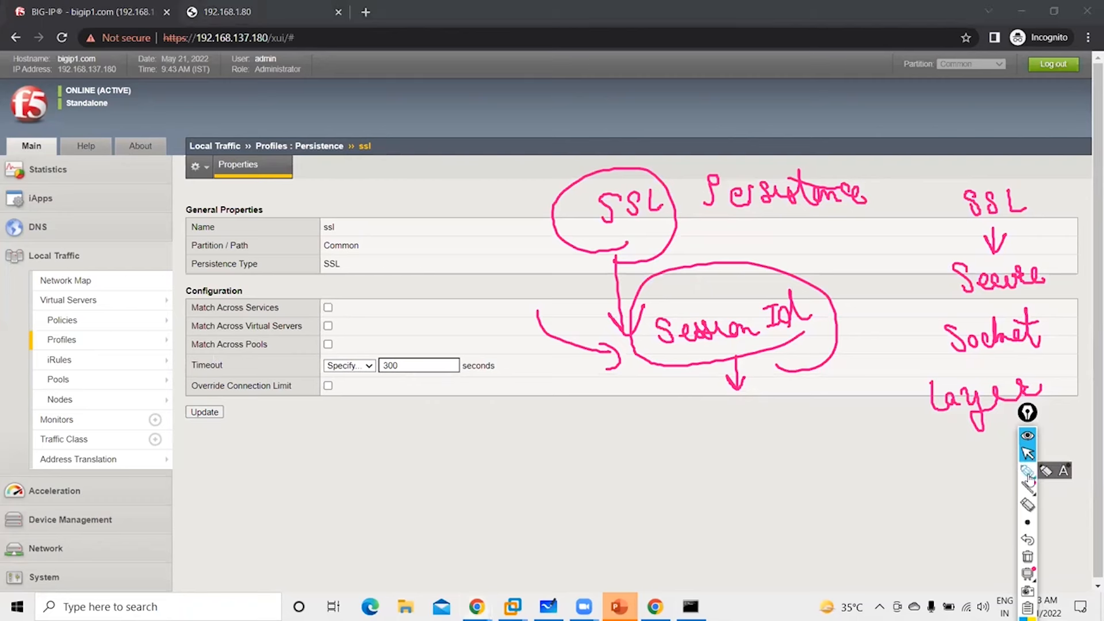
mouse_move(656, 405)
left_mouse_down()
mouse_move(647, 423)
mouse_move(673, 409)
mouse_move(687, 431)
mouse_move(719, 433)
mouse_move(739, 420)
mouse_move(771, 439)
mouse_move(790, 423)
left_mouse_up()
mouse_move(682, 467)
left_mouse_down()
mouse_move(684, 478)
mouse_move(707, 455)
mouse_move(725, 468)
mouse_move(779, 463)
mouse_move(830, 477)
mouse_move(858, 465)
mouse_move(893, 480)
left_mouse_up()
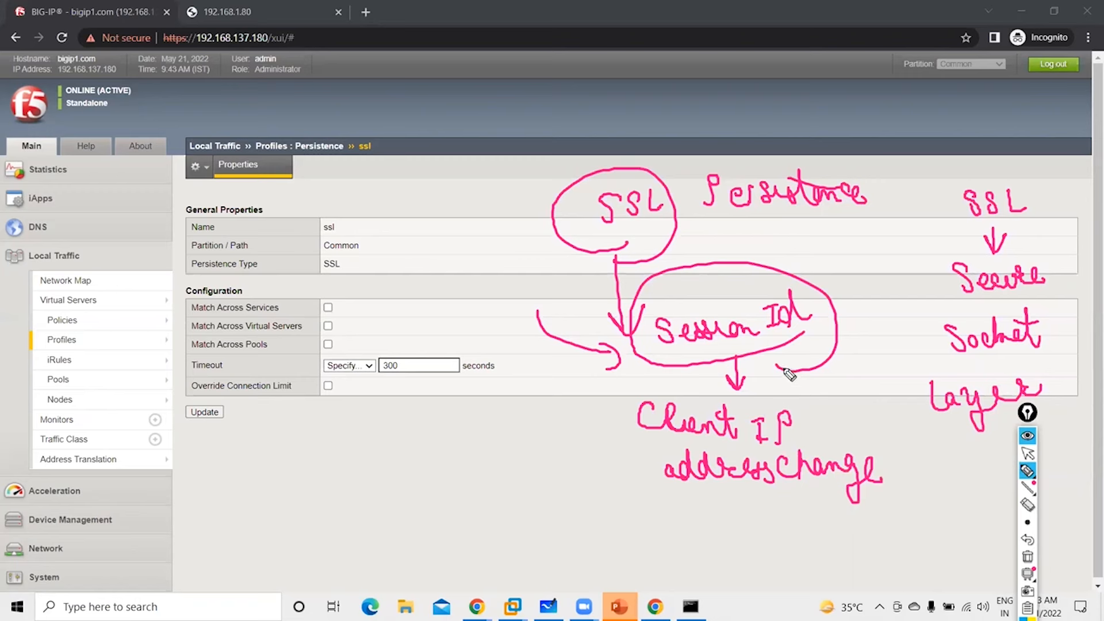
- Sketch a circled "C" client with an arrow to a circled F5 beside the client IP note
mouse_move(378, 407)
left_mouse_down()
mouse_move(344, 444)
mouse_move(372, 425)
left_mouse_up()
left_click_drag(405, 427, 469, 424)
mouse_move(477, 412)
left_mouse_down()
mouse_move(510, 448)
mouse_move(547, 414)
left_mouse_up()
left_click_drag(512, 441, 513, 421)
left_click_drag(513, 420, 525, 419)
left_click_drag(514, 430, 520, 429)
left_click_drag(538, 421, 531, 442)
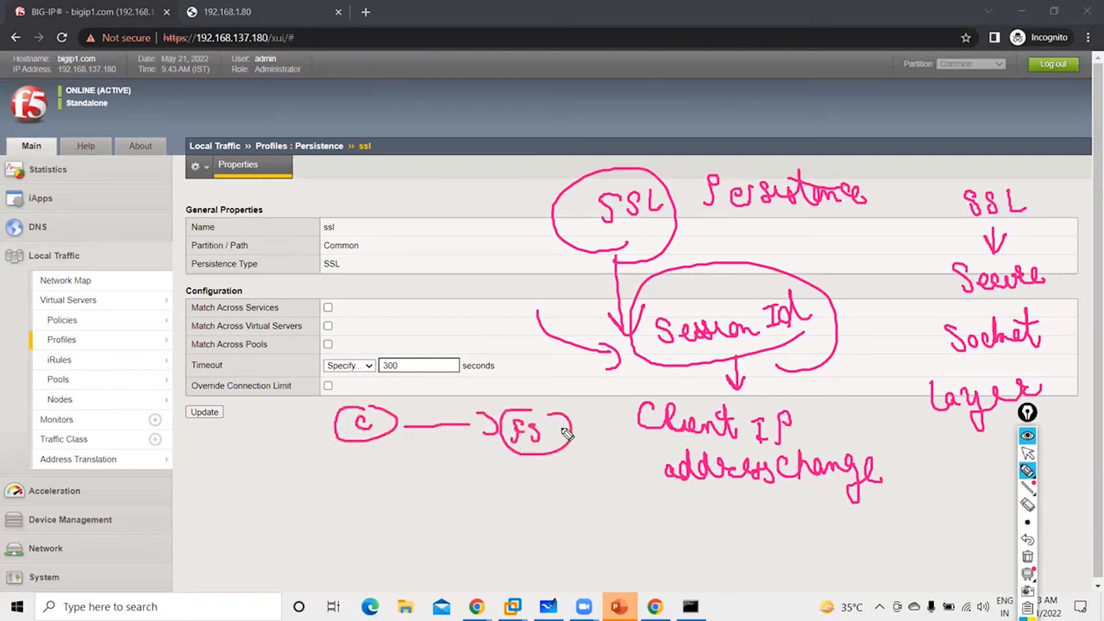
- Clear the annotations and write the heading "SSL Persistence"
left_click(1028, 558)
mouse_move(620, 262)
left_mouse_down()
mouse_move(614, 282)
mouse_move(641, 278)
left_mouse_up()
left_click_drag(654, 256, 667, 279)
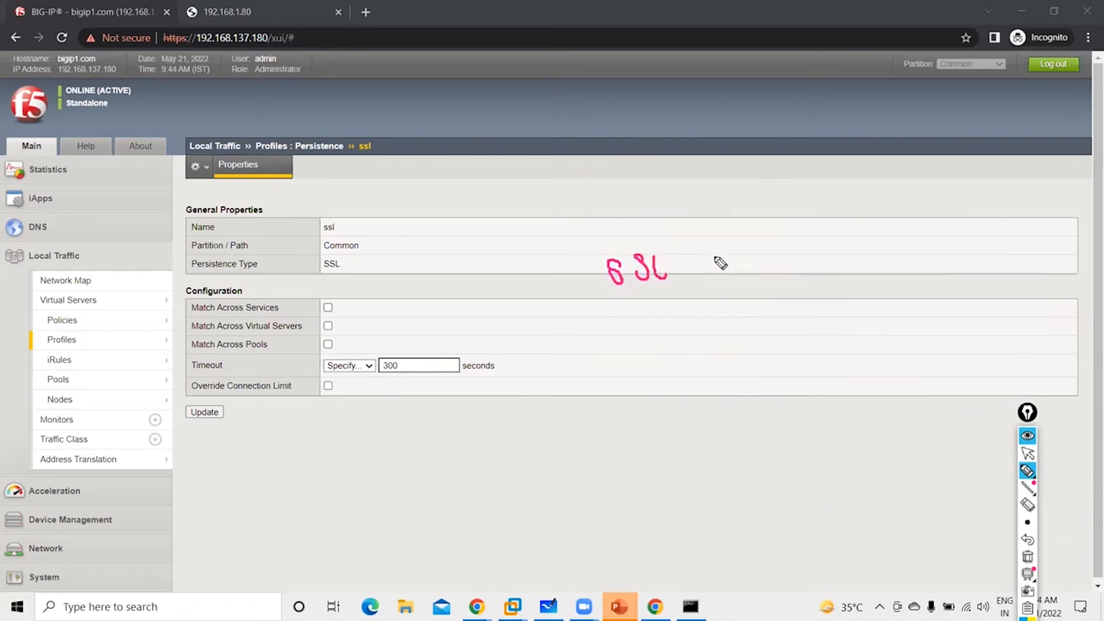
mouse_move(718, 231)
left_mouse_down()
mouse_move(756, 249)
mouse_move(818, 246)
mouse_move(862, 227)
mouse_move(889, 233)
left_mouse_up()
- Draw an arrow from "Persistence" to a circled "HTTPS" and another arrow leading down from it
left_click_drag(752, 280, 752, 308)
left_click_drag(742, 293, 763, 293)
left_click_drag(734, 329, 736, 351)
mouse_move(736, 340)
left_mouse_down()
mouse_move(750, 341)
mouse_move(750, 353)
left_mouse_up()
mouse_move(764, 330)
left_mouse_down()
mouse_move(780, 329)
mouse_move(780, 362)
mouse_move(794, 328)
left_mouse_up()
left_click_drag(795, 328, 816, 358)
mouse_move(692, 360)
left_mouse_down()
mouse_move(813, 366)
mouse_move(796, 399)
mouse_move(816, 382)
mouse_move(827, 435)
mouse_move(836, 415)
left_mouse_up()
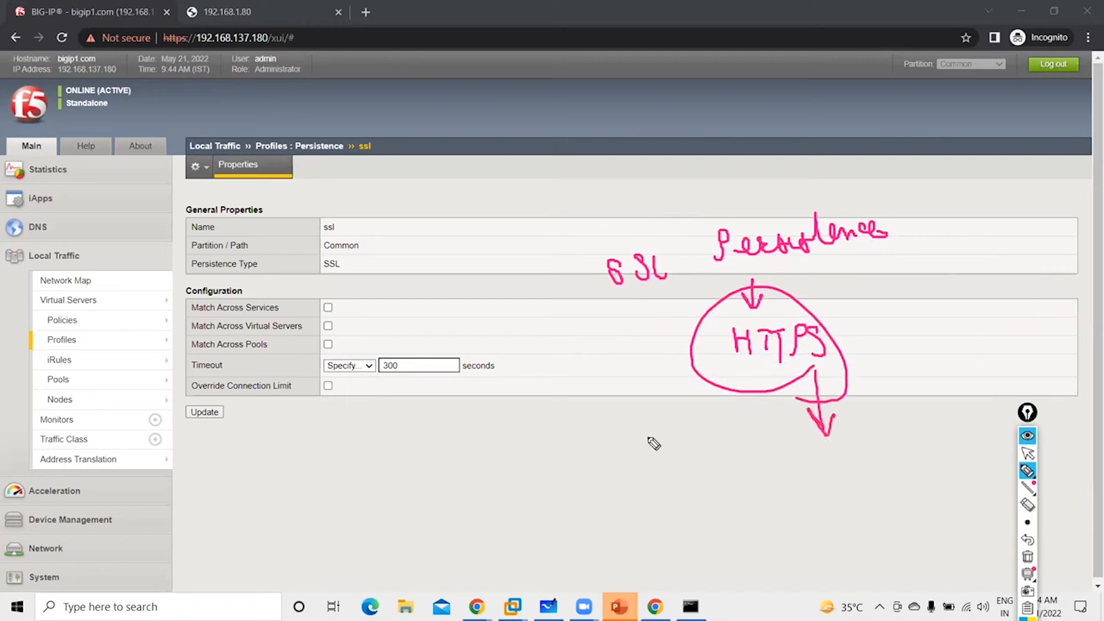
- Sketch a client "C" linked to F5, with "HTTPS" above the link and "Session-Id" below it
mouse_move(465, 437)
left_mouse_down()
mouse_move(504, 453)
mouse_move(479, 432)
left_mouse_up()
mouse_move(475, 451)
left_mouse_down()
mouse_move(577, 446)
mouse_move(610, 469)
mouse_move(616, 446)
mouse_move(636, 442)
mouse_move(510, 414)
mouse_move(537, 424)
mouse_move(552, 399)
mouse_move(585, 421)
left_mouse_up()
mouse_move(509, 480)
left_mouse_down()
mouse_move(601, 505)
mouse_move(621, 490)
mouse_move(633, 505)
mouse_move(662, 499)
left_mouse_up()
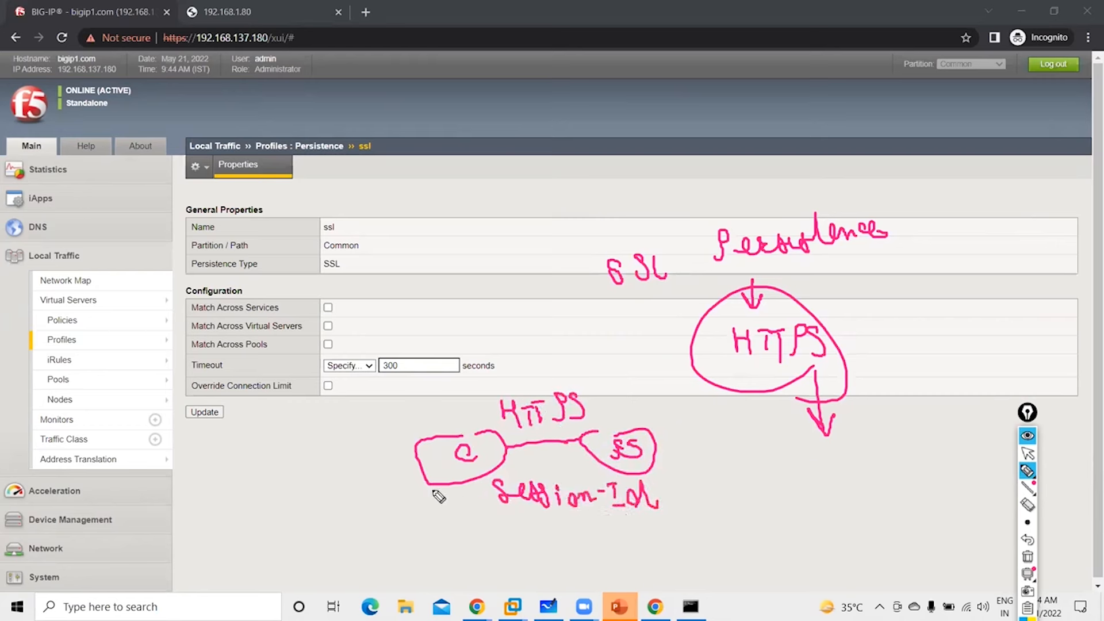
- Circle "Session-Id", link F5 to a circled server S1, and add arrows for the traffic flow beneath them
left_click_drag(412, 499, 440, 504)
mouse_move(644, 528)
left_mouse_down()
mouse_move(573, 475)
mouse_move(653, 532)
left_mouse_up()
mouse_move(658, 437)
left_mouse_down()
mouse_move(735, 438)
mouse_move(757, 424)
mouse_move(785, 447)
left_mouse_up()
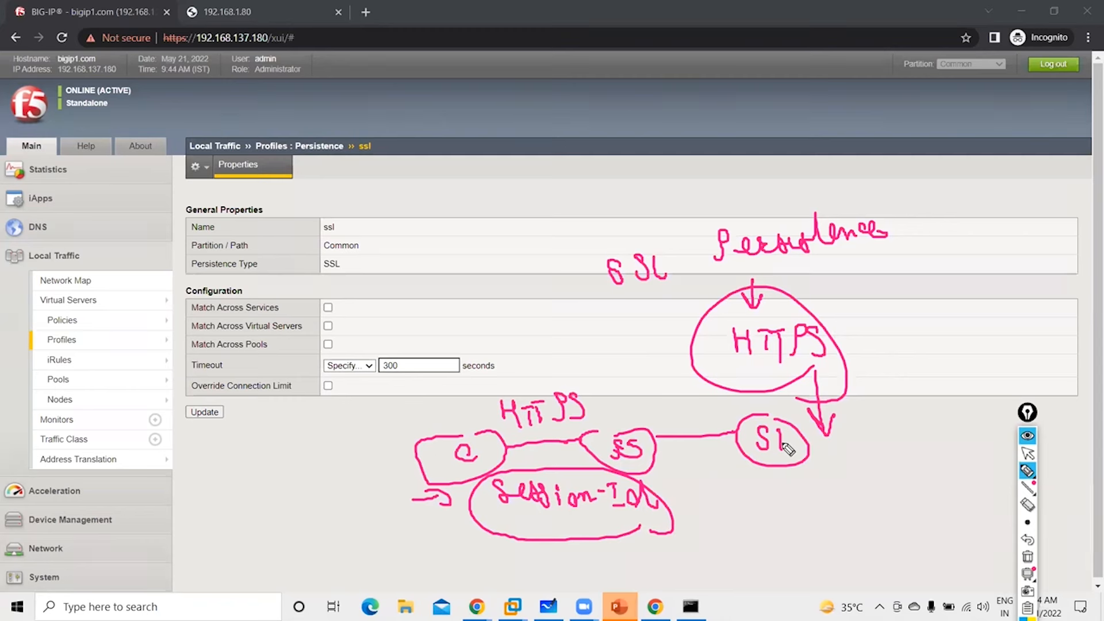
mouse_move(690, 510)
left_mouse_down()
mouse_move(728, 509)
mouse_move(733, 526)
mouse_move(667, 549)
mouse_move(695, 567)
left_mouse_up()
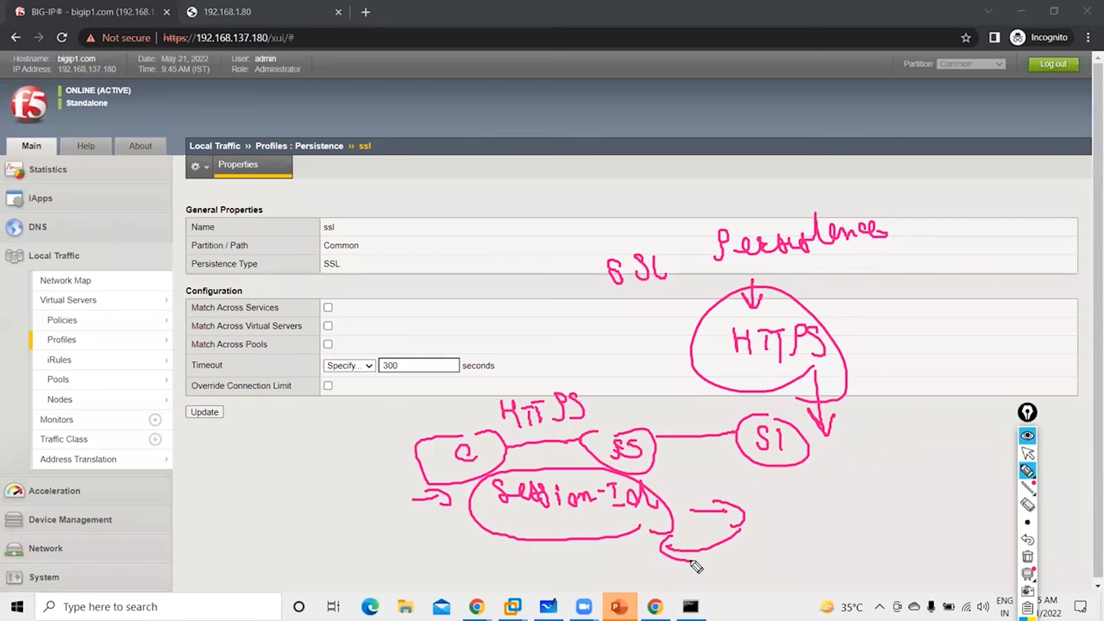
- Clear the annotations and sketch client "C" linked to F5, with branches to servers S1, S2 and S3
left_click(1027, 556)
mouse_move(521, 299)
left_mouse_down()
mouse_move(516, 322)
mouse_move(521, 288)
mouse_move(636, 288)
mouse_move(637, 299)
left_mouse_up()
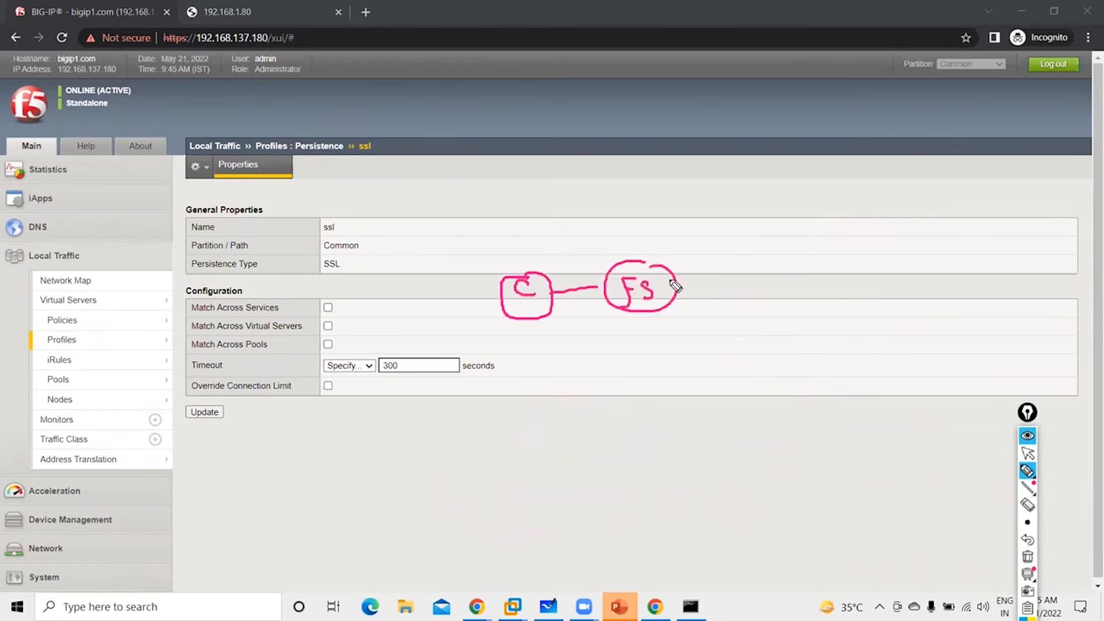
mouse_move(687, 272)
left_mouse_down()
mouse_move(753, 270)
mouse_move(784, 216)
mouse_move(786, 232)
left_mouse_up()
left_click_drag(803, 216, 786, 262)
left_click_drag(795, 257, 841, 278)
mouse_move(732, 278)
left_mouse_down()
mouse_move(732, 294)
mouse_move(774, 336)
left_mouse_up()
mouse_move(781, 324)
left_mouse_down()
mouse_move(791, 320)
mouse_move(783, 345)
left_mouse_up()
left_click_drag(808, 323, 811, 348)
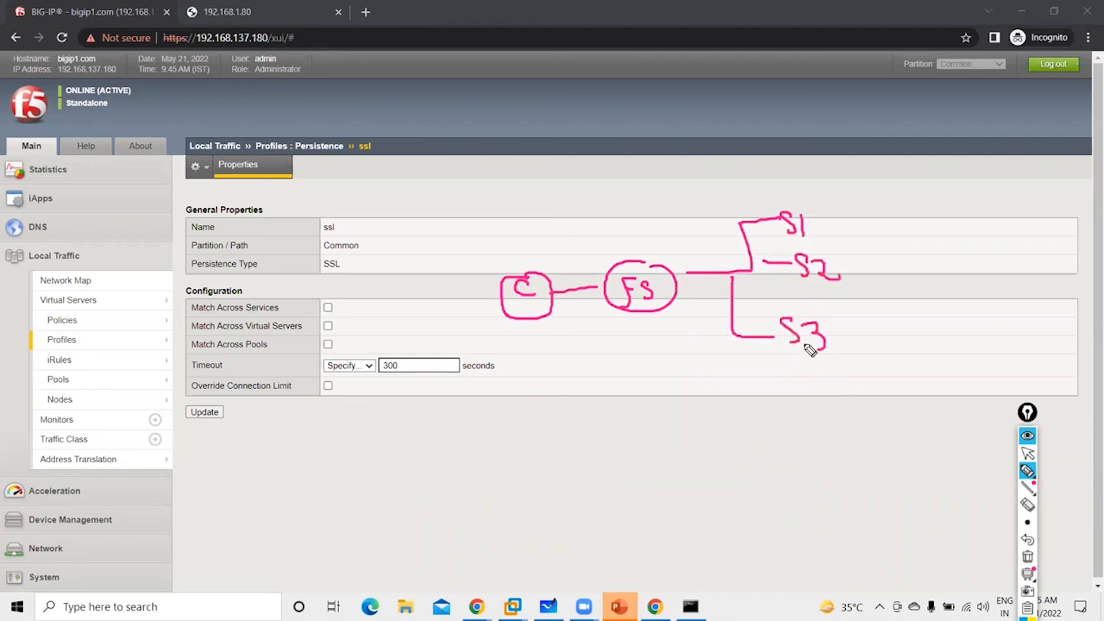
- Write the heading "SSL Persistence" and draw an oval labelled "Proxy" between the client and F5
mouse_move(641, 152)
left_mouse_down()
mouse_move(632, 183)
mouse_move(654, 182)
left_mouse_up()
left_click_drag(672, 163, 878, 182)
left_click_drag(809, 143, 809, 170)
left_click_drag(569, 266, 573, 275)
mouse_move(541, 223)
left_mouse_down()
mouse_move(538, 259)
mouse_move(569, 233)
mouse_move(594, 227)
mouse_move(609, 239)
left_mouse_up()
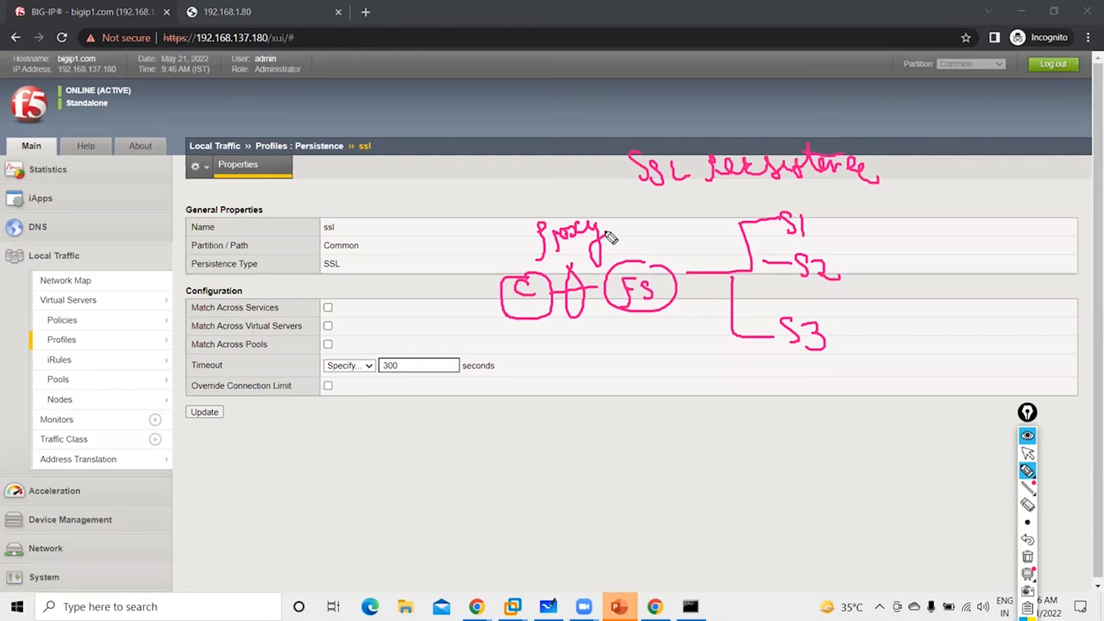
- Add two more circled "C" clients below the first and link them to the proxy
left_click_drag(528, 347, 536, 380)
mouse_move(525, 419)
left_mouse_down()
mouse_move(544, 435)
mouse_move(591, 329)
left_mouse_up()
left_click_drag(546, 362, 560, 306)
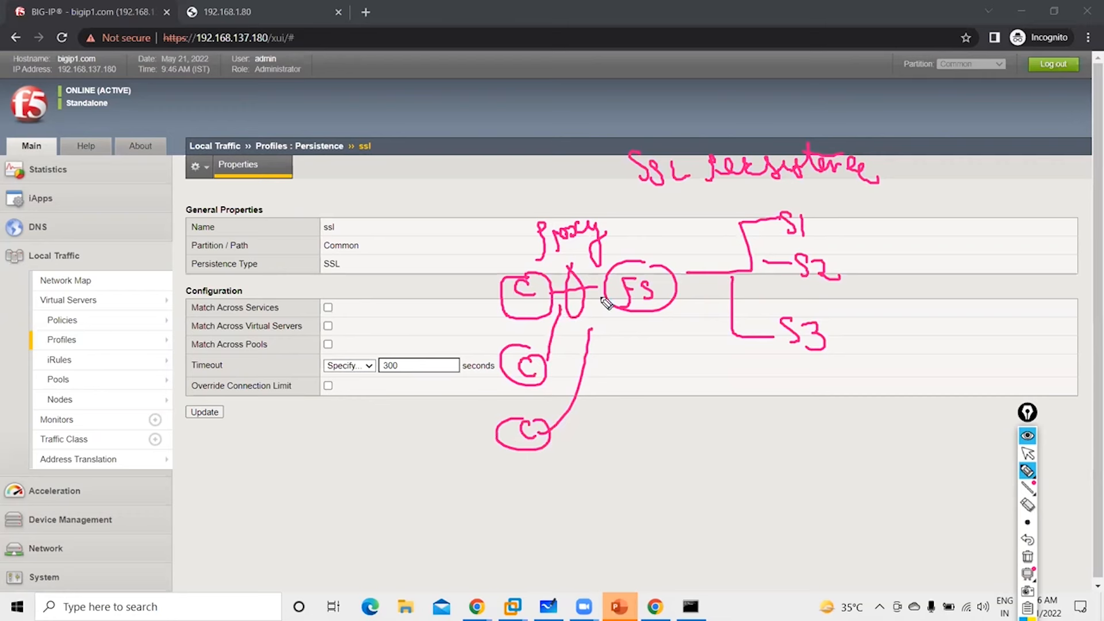
- Draw arrows from F5 back toward the proxy and write "Same IP" below the diagram
mouse_move(637, 251)
left_mouse_down()
mouse_move(618, 222)
mouse_move(603, 224)
left_mouse_up()
left_click_drag(633, 417, 626, 442)
mouse_move(642, 428)
left_mouse_down()
mouse_move(645, 442)
mouse_move(665, 443)
mouse_move(708, 443)
mouse_move(730, 428)
left_mouse_up()
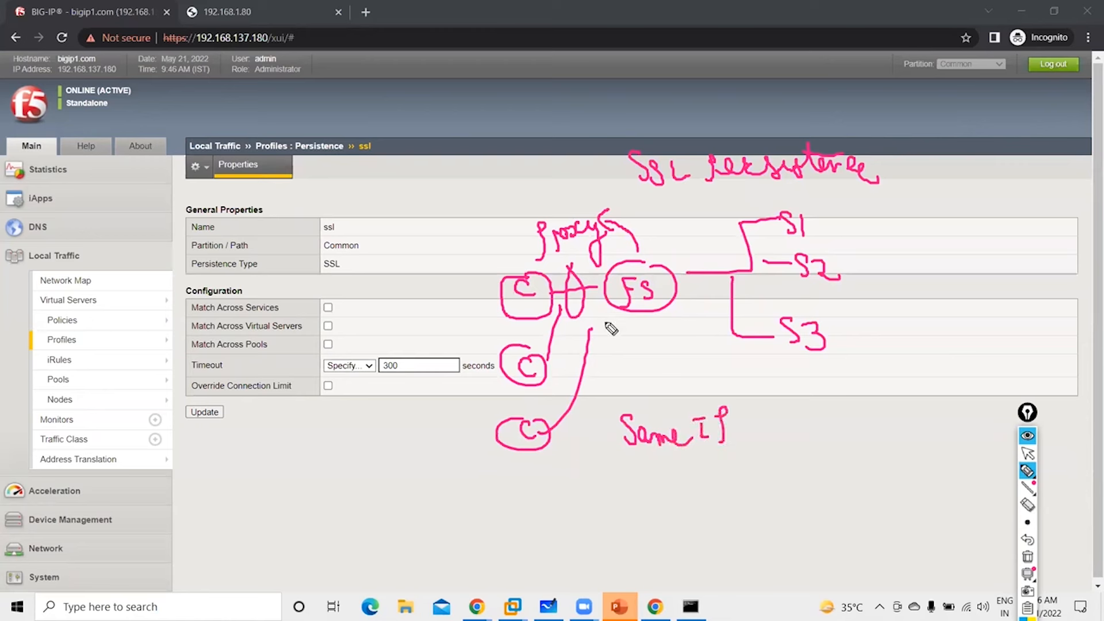
mouse_move(596, 267)
left_mouse_down()
mouse_move(575, 250)
mouse_move(595, 258)
left_mouse_up()
- Write "NAT" above the "Proxy" label and circle it
mouse_move(508, 196)
left_mouse_down()
mouse_move(528, 172)
mouse_move(553, 187)
mouse_move(561, 165)
left_mouse_up()
left_click_drag(555, 167, 554, 186)
left_click_drag(573, 192, 572, 199)
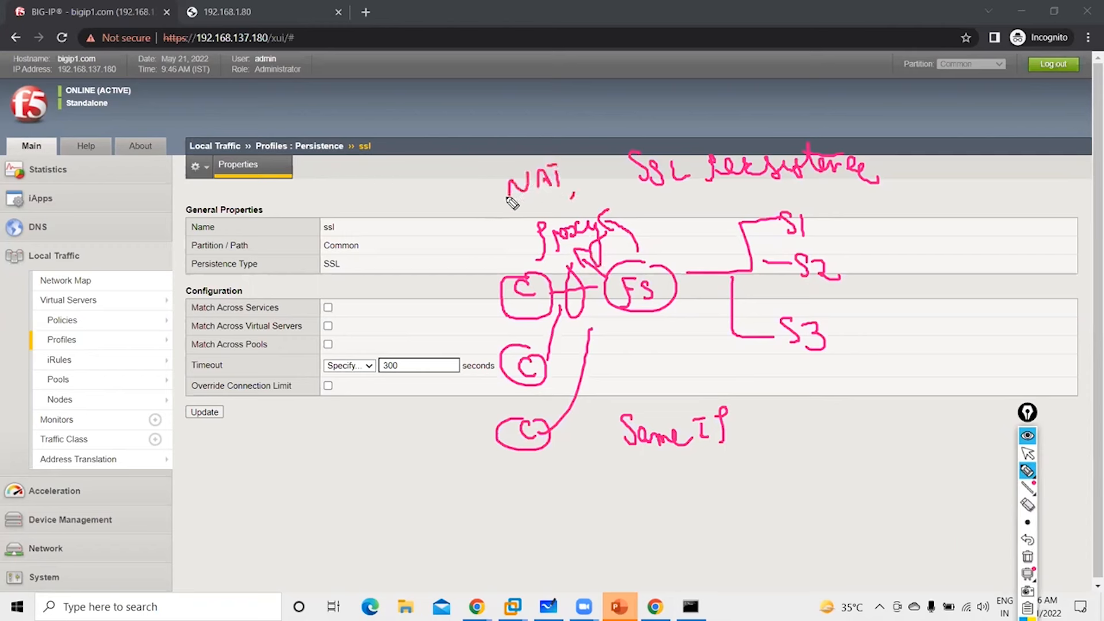
left_click_drag(552, 157, 576, 173)
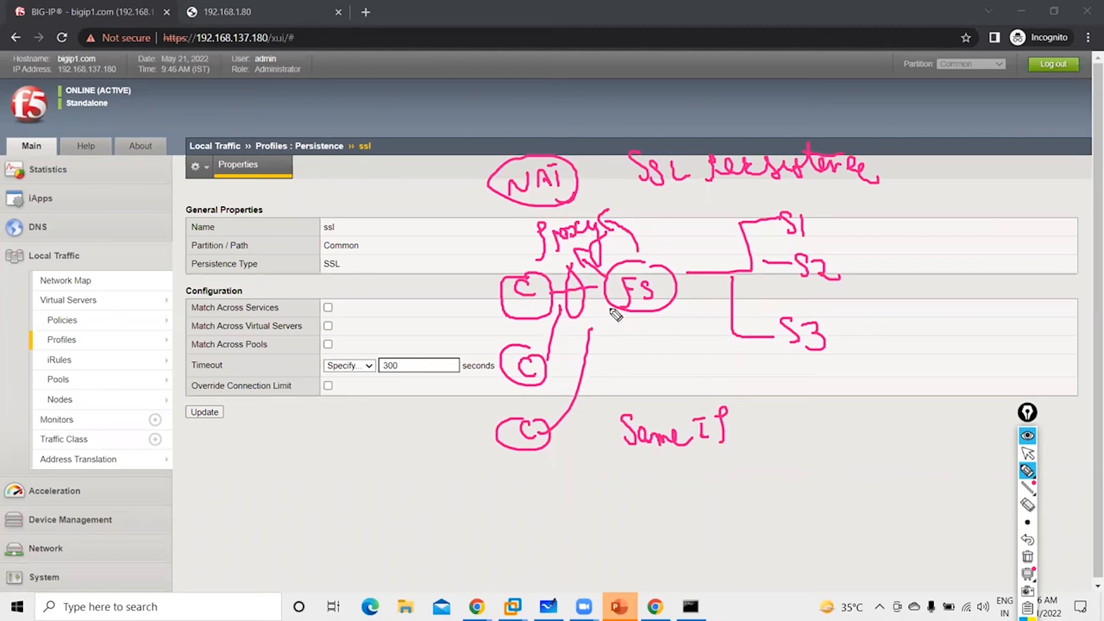
- Draw another arrow from F5 to the proxy and write a session ID label beside each of the three clients
left_click_drag(610, 309, 592, 316)
mouse_move(384, 285)
left_mouse_down()
mouse_move(378, 311)
mouse_move(463, 298)
mouse_move(470, 307)
mouse_move(482, 290)
left_mouse_up()
mouse_move(403, 387)
left_mouse_down()
mouse_move(393, 408)
mouse_move(471, 388)
mouse_move(489, 397)
left_mouse_up()
mouse_move(407, 449)
left_mouse_down()
mouse_move(394, 457)
mouse_move(481, 458)
mouse_move(481, 438)
left_mouse_up()
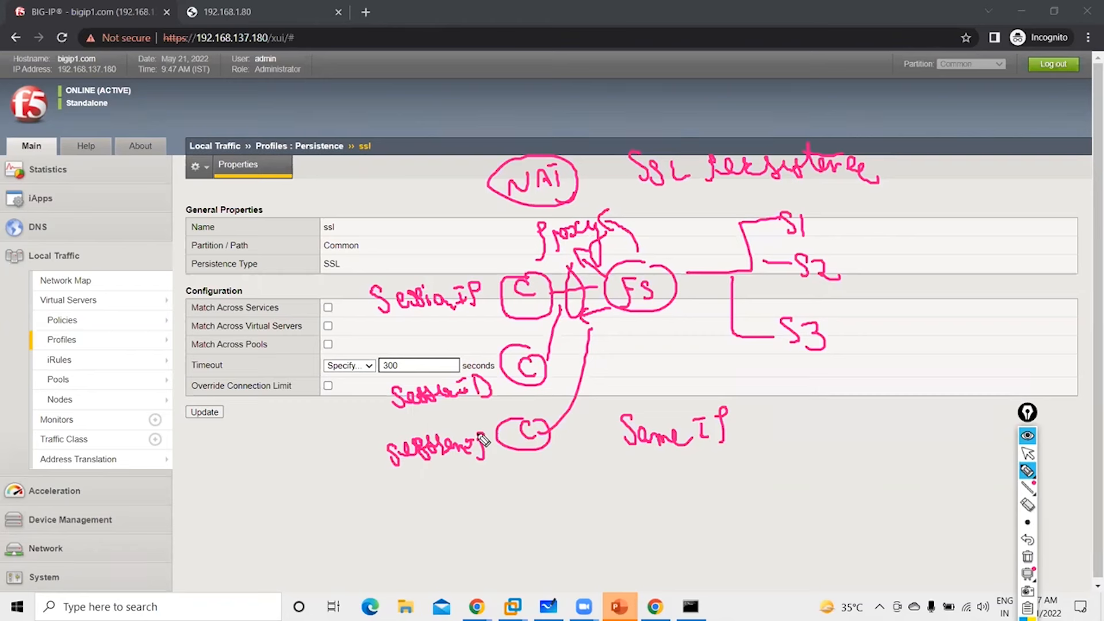
- Write "Use Case" beside the servers and circle it
mouse_move(950, 249)
left_mouse_down()
mouse_move(988, 271)
mouse_move(1022, 268)
left_mouse_up()
mouse_move(971, 301)
left_mouse_down()
mouse_move(980, 314)
mouse_move(1026, 313)
mouse_move(1035, 207)
mouse_move(992, 356)
left_mouse_up()
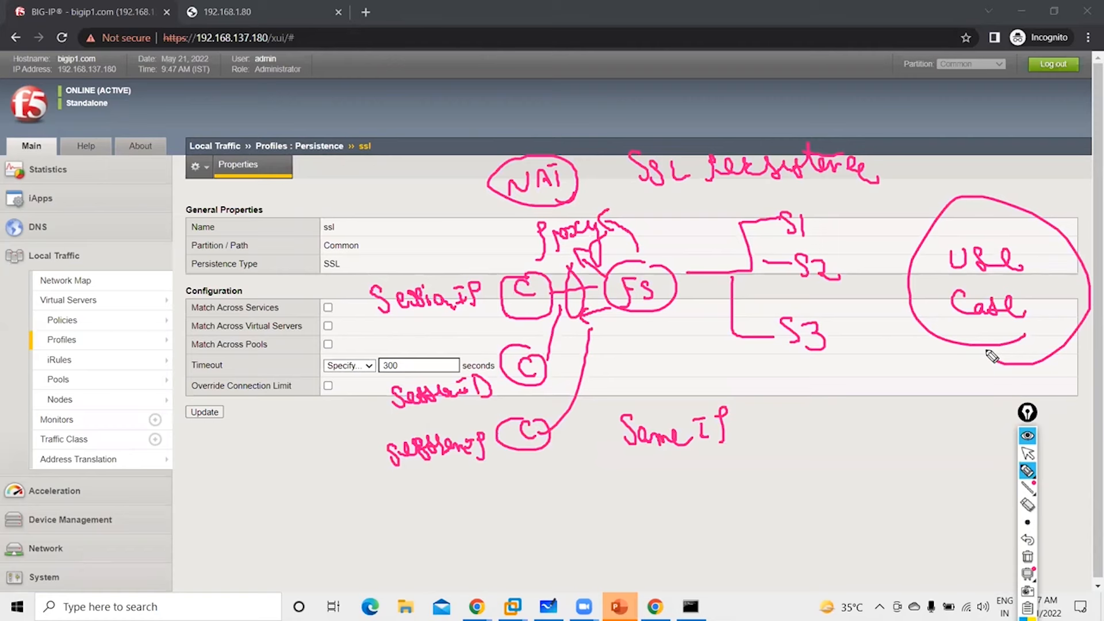
- Open the virtual server list and clear all the drawn annotations from the screen
left_click(1027, 453)
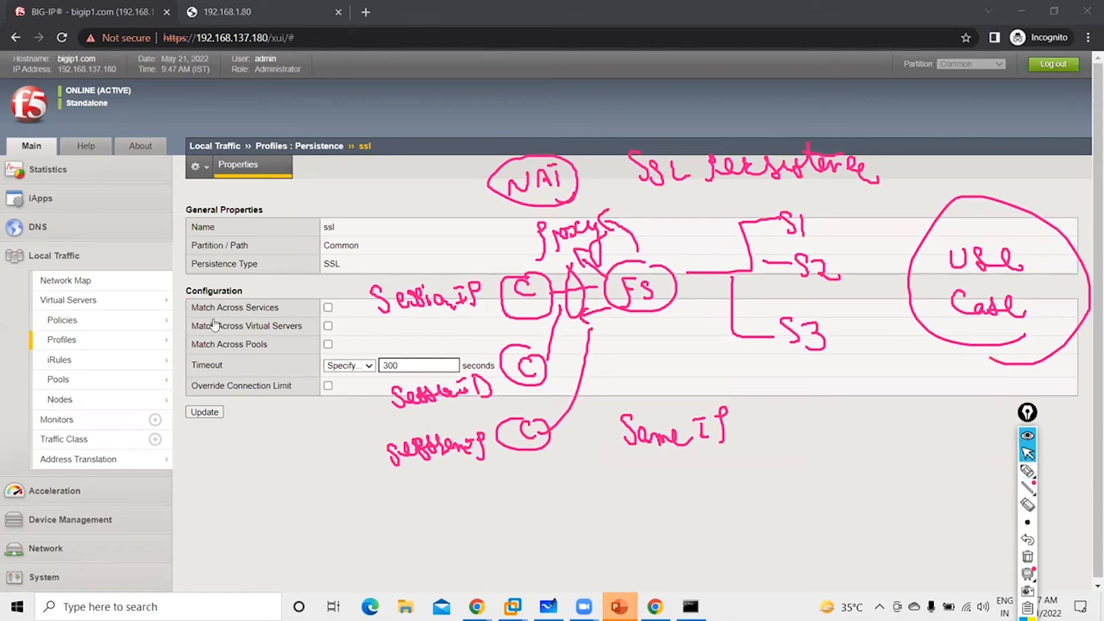
left_click(107, 298)
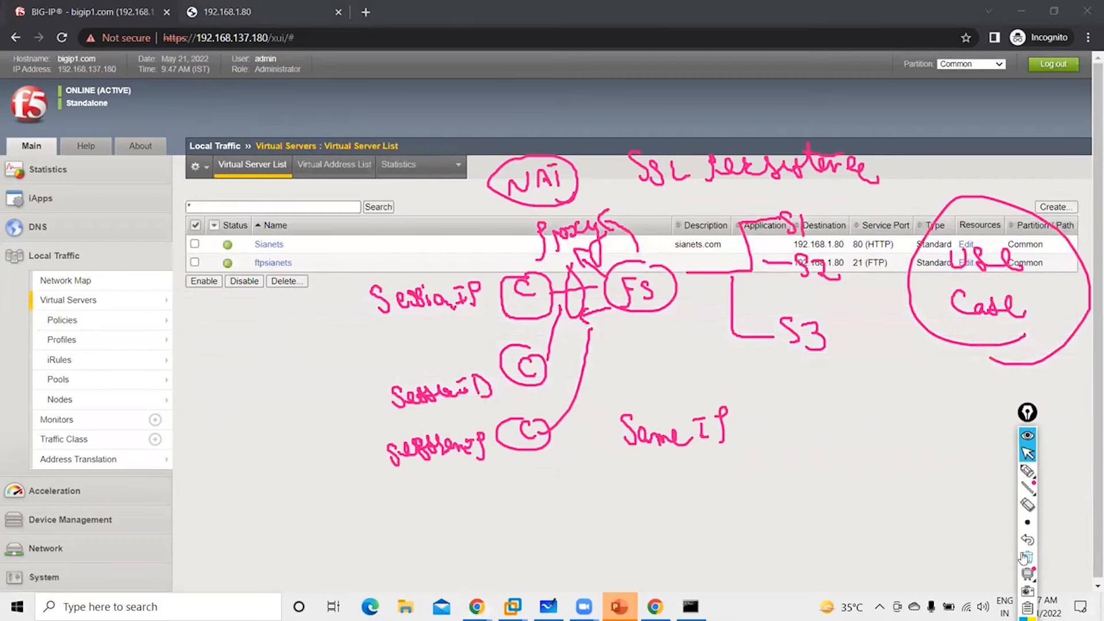
left_click(1028, 556)
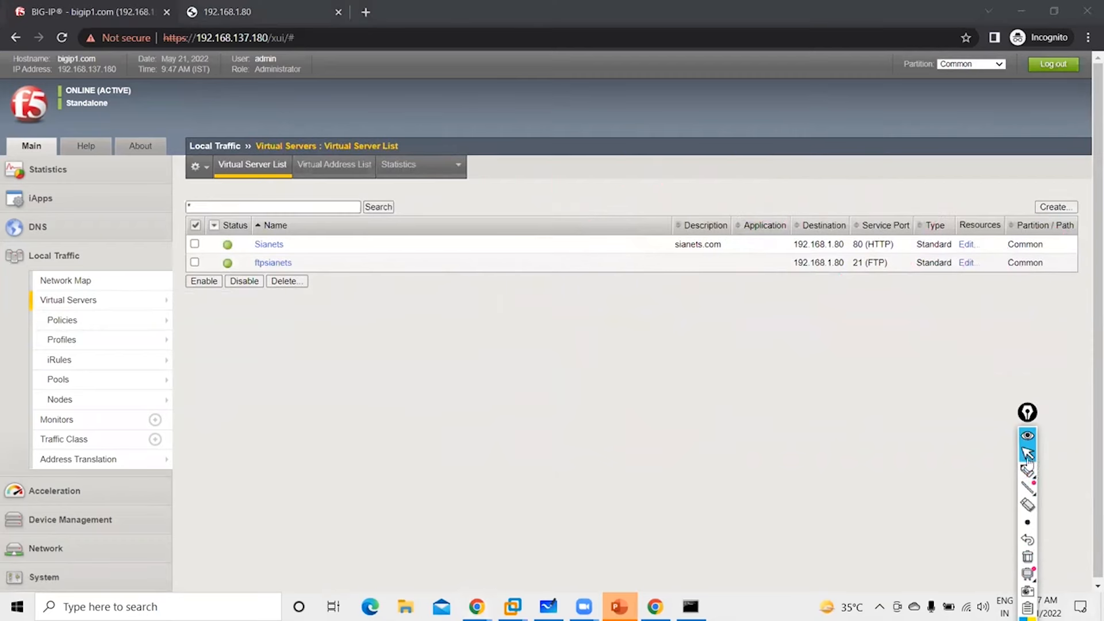
- Set the default persistence profile of the Sianets virtual server to ssl and update its resources
left_click(268, 245)
left_click(353, 176)
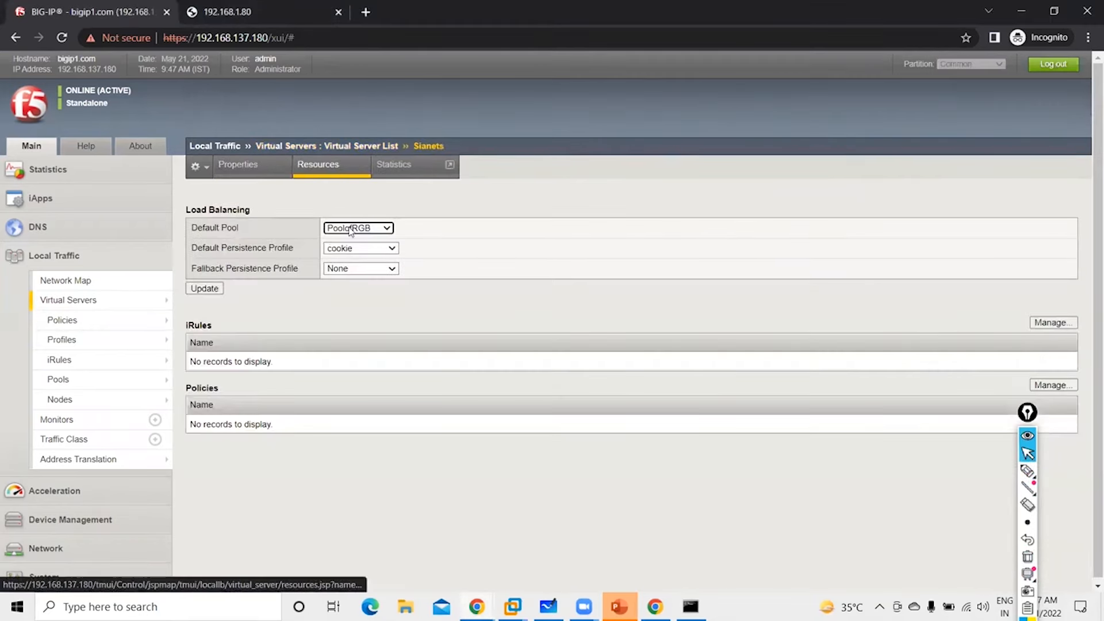
left_click(354, 253)
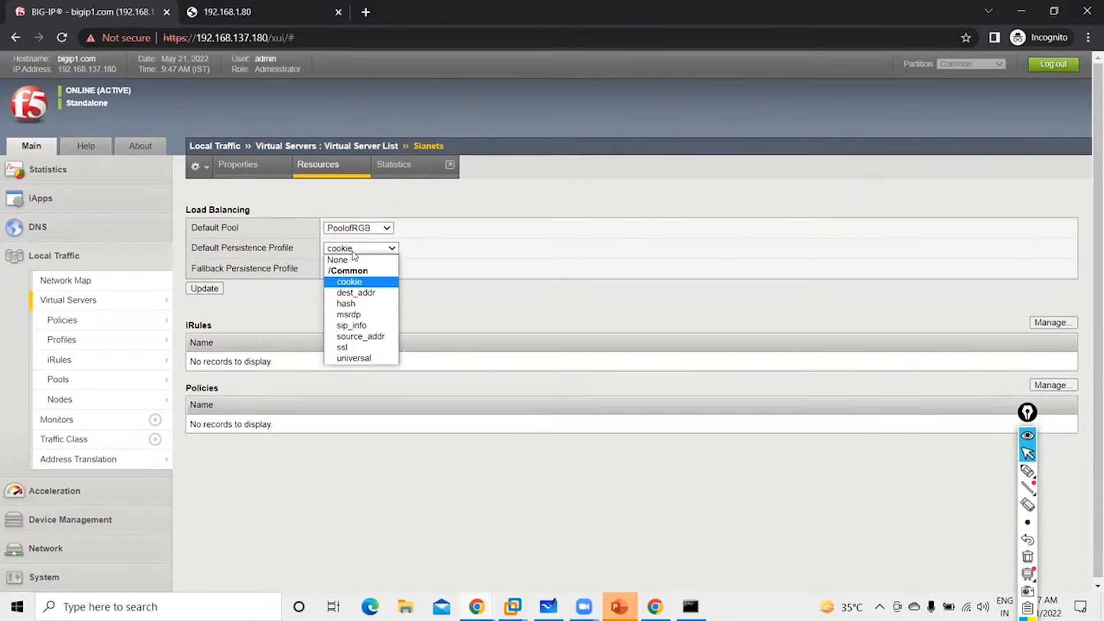
left_click(354, 348)
left_click(205, 290)
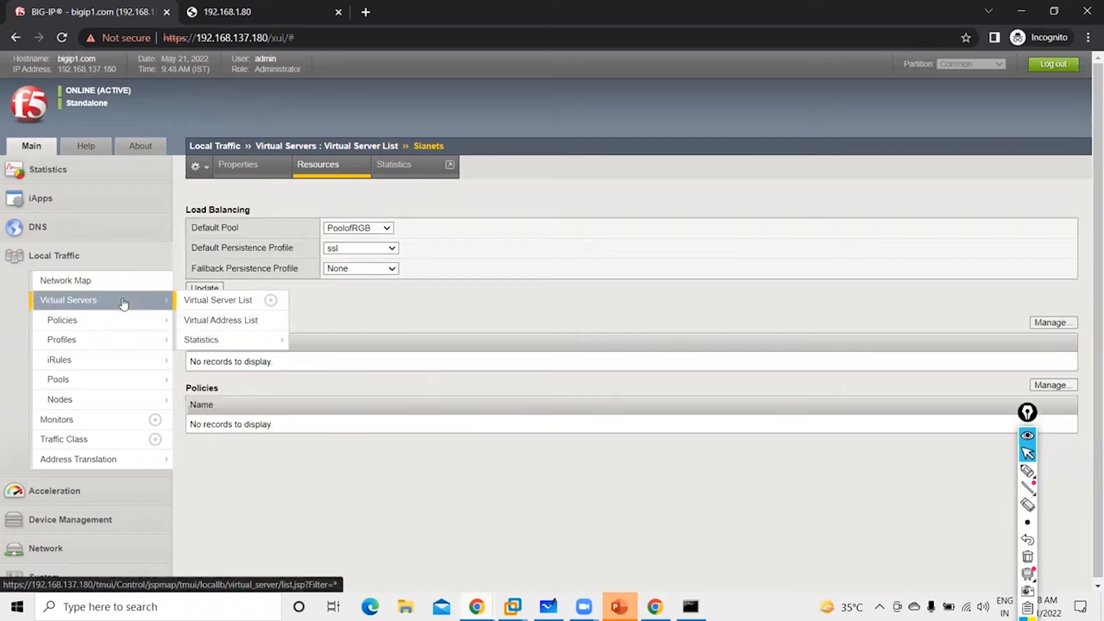
- Open the Sianets virtual server's properties and select clientssl among the available client SSL profiles
left_click(128, 300)
left_click(269, 244)
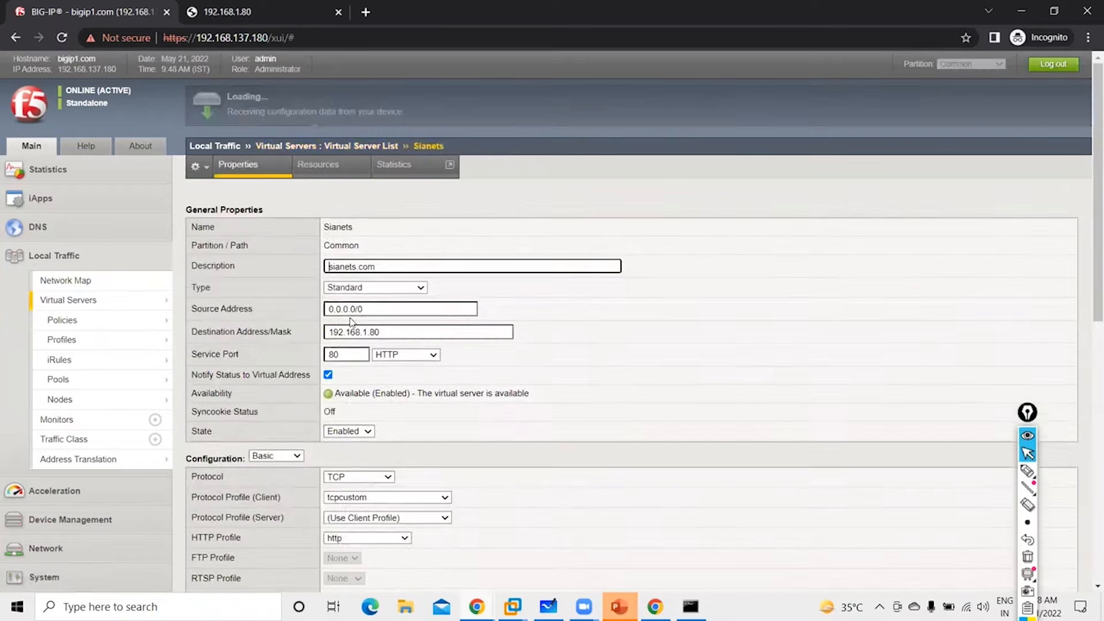
scroll(350, 317, "down", 3)
scroll(351, 317, "down", 2)
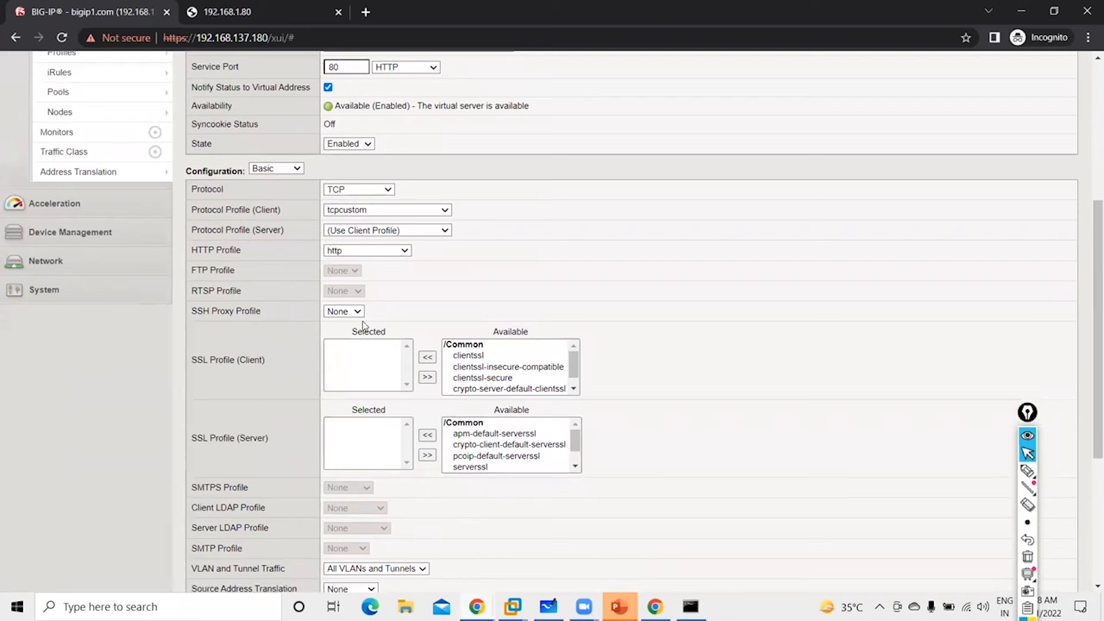
left_click(462, 356)
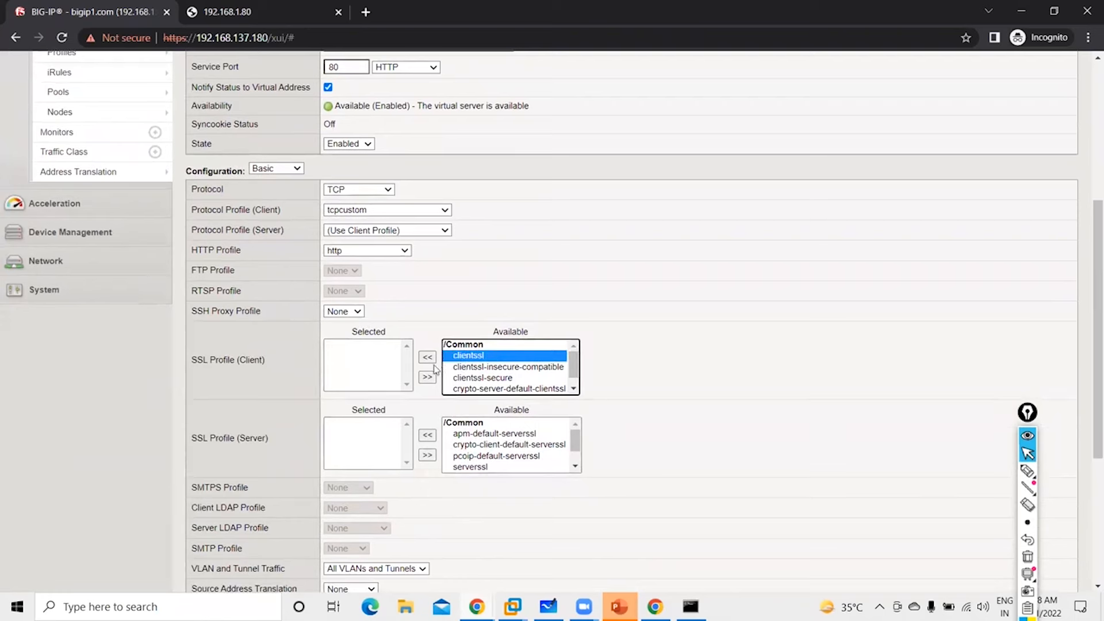
- Write "Session ID" with arrows leading to "HTTPS" and "SSL Profile" beside the configuration settings, and circle "SSL Profile"
left_click(1028, 471)
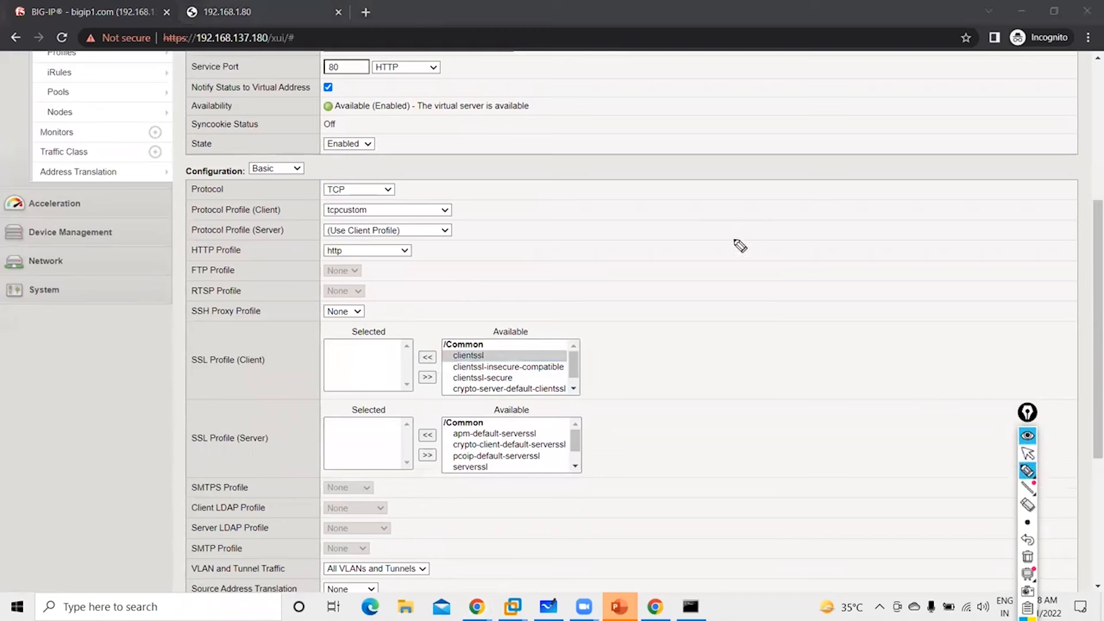
left_click_drag(738, 231, 735, 255)
mouse_move(759, 244)
left_mouse_down()
mouse_move(972, 230)
mouse_move(932, 277)
mouse_move(931, 329)
mouse_move(958, 340)
mouse_move(893, 357)
mouse_move(985, 374)
left_mouse_up()
mouse_move(838, 319)
left_mouse_down()
mouse_move(989, 392)
mouse_move(838, 322)
mouse_move(828, 362)
left_mouse_up()
mouse_move(757, 273)
left_mouse_down()
mouse_move(770, 286)
mouse_move(783, 270)
mouse_move(776, 292)
left_mouse_up()
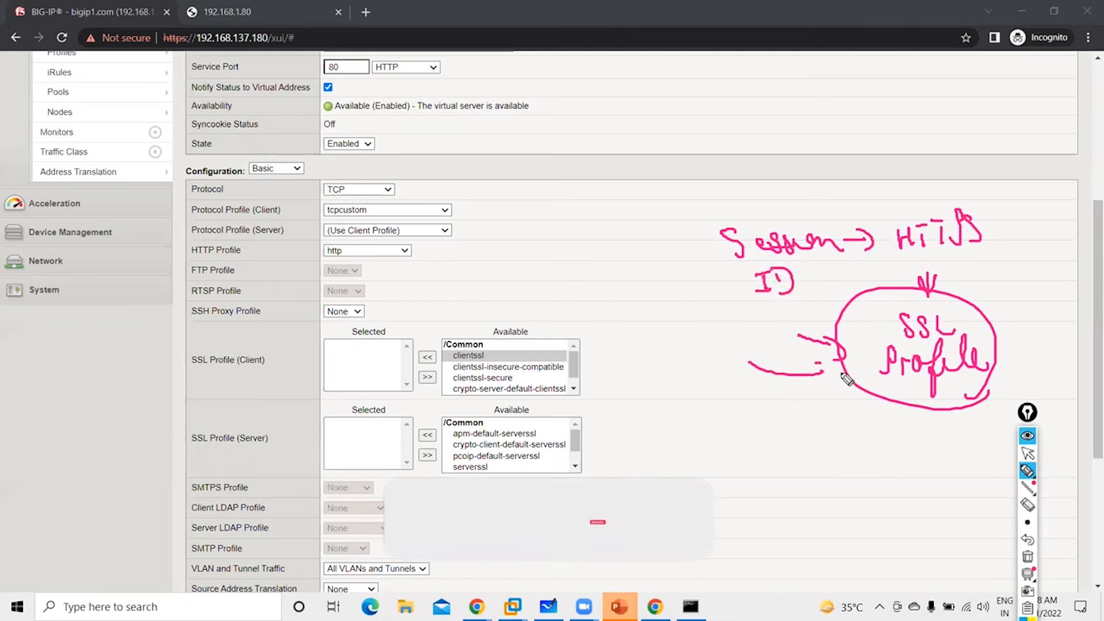